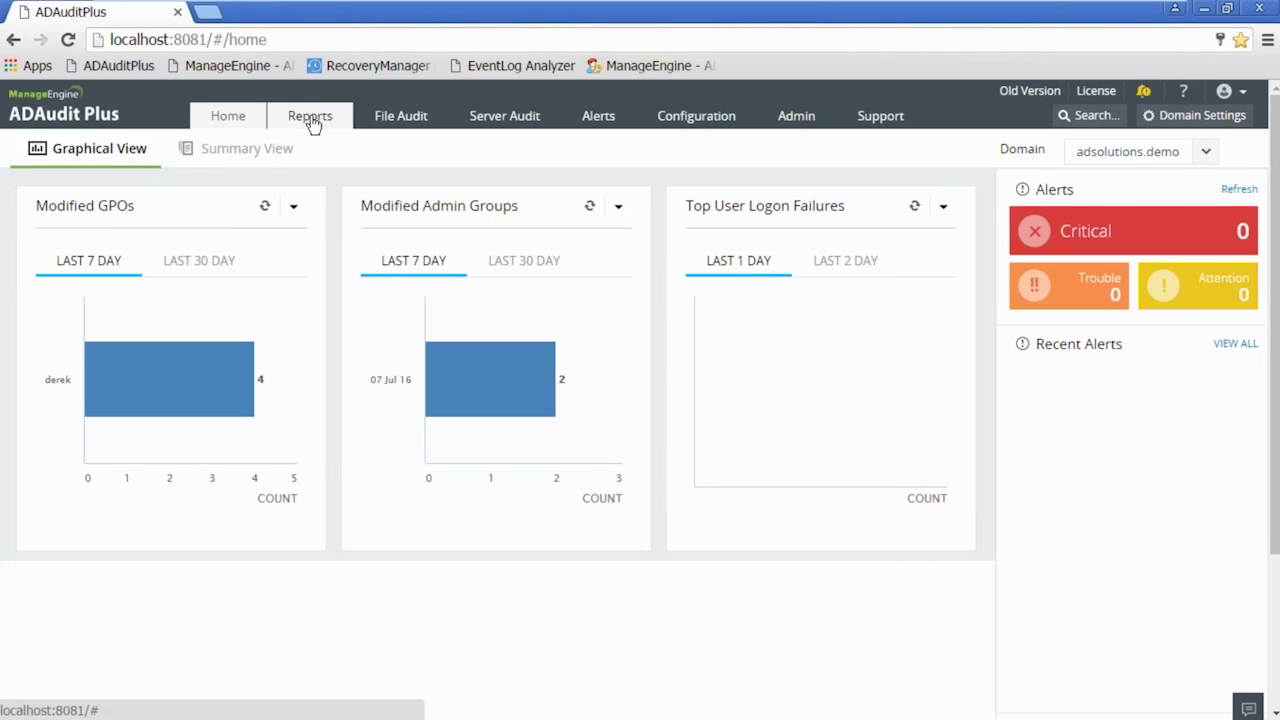
- Launch Group Policy Management from the Start menu's Administrative Tools
mouse_move(320, 718)
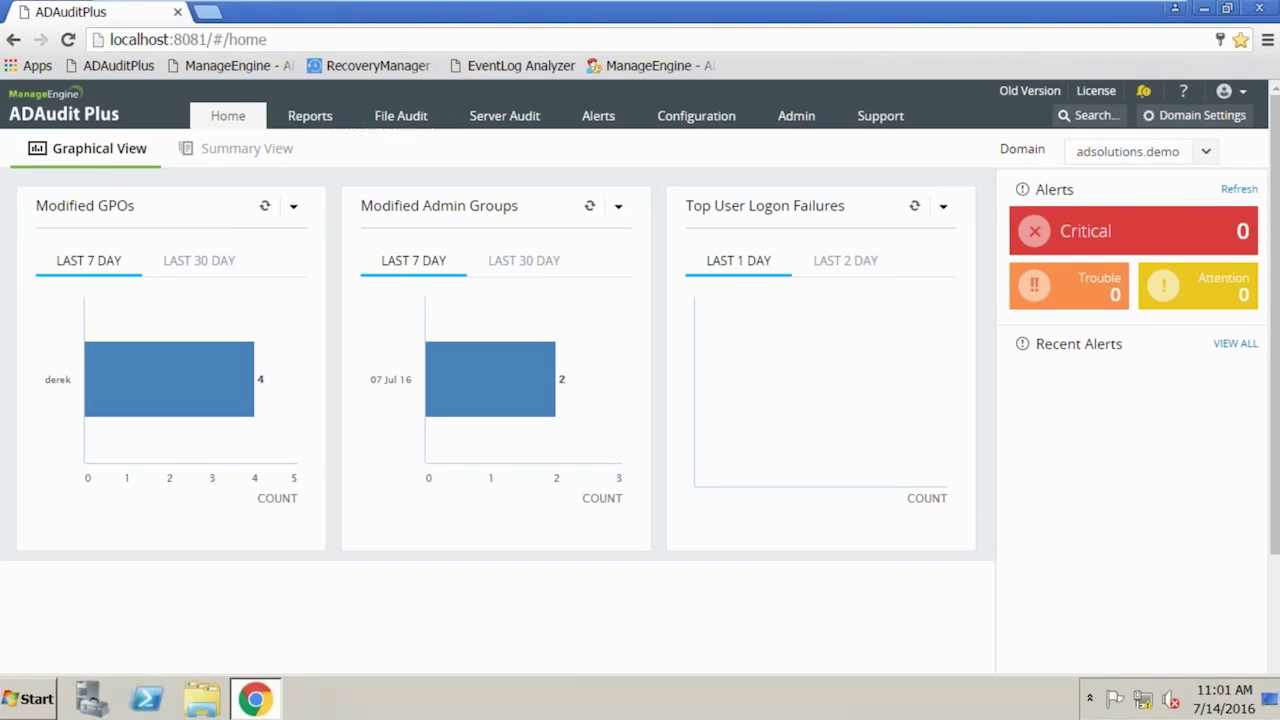
click(34, 708)
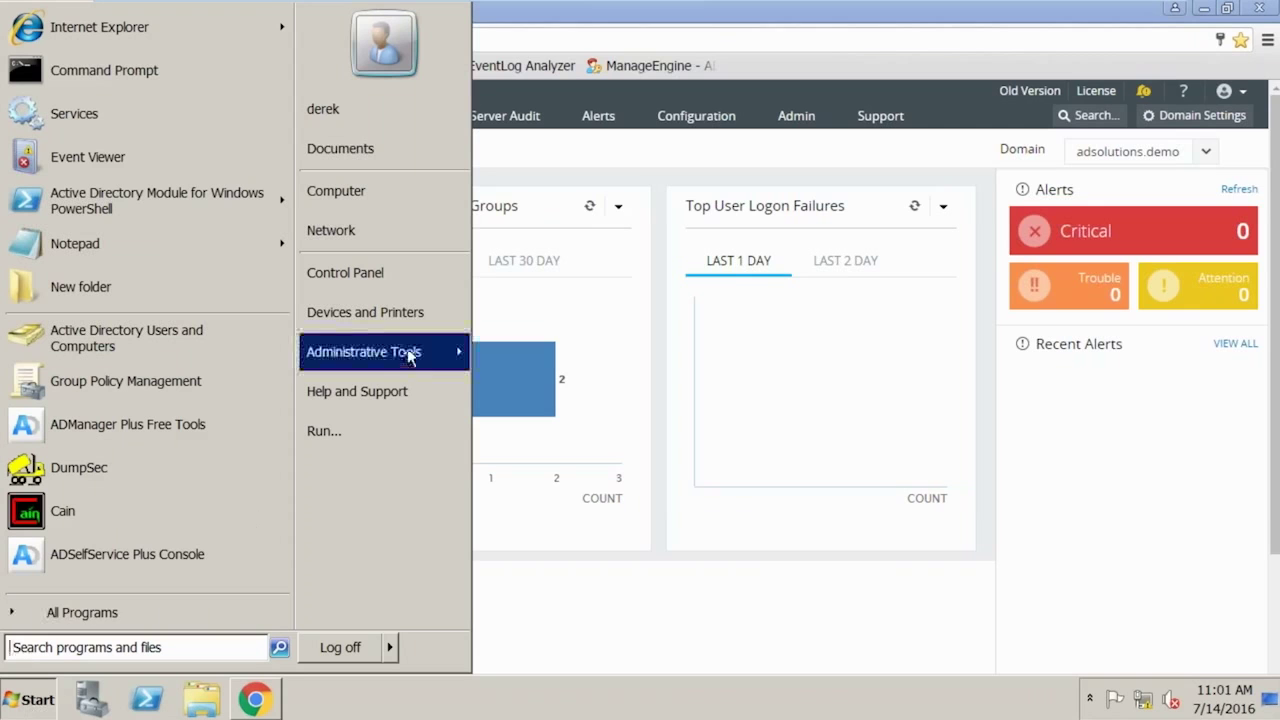
click(408, 351)
click(570, 347)
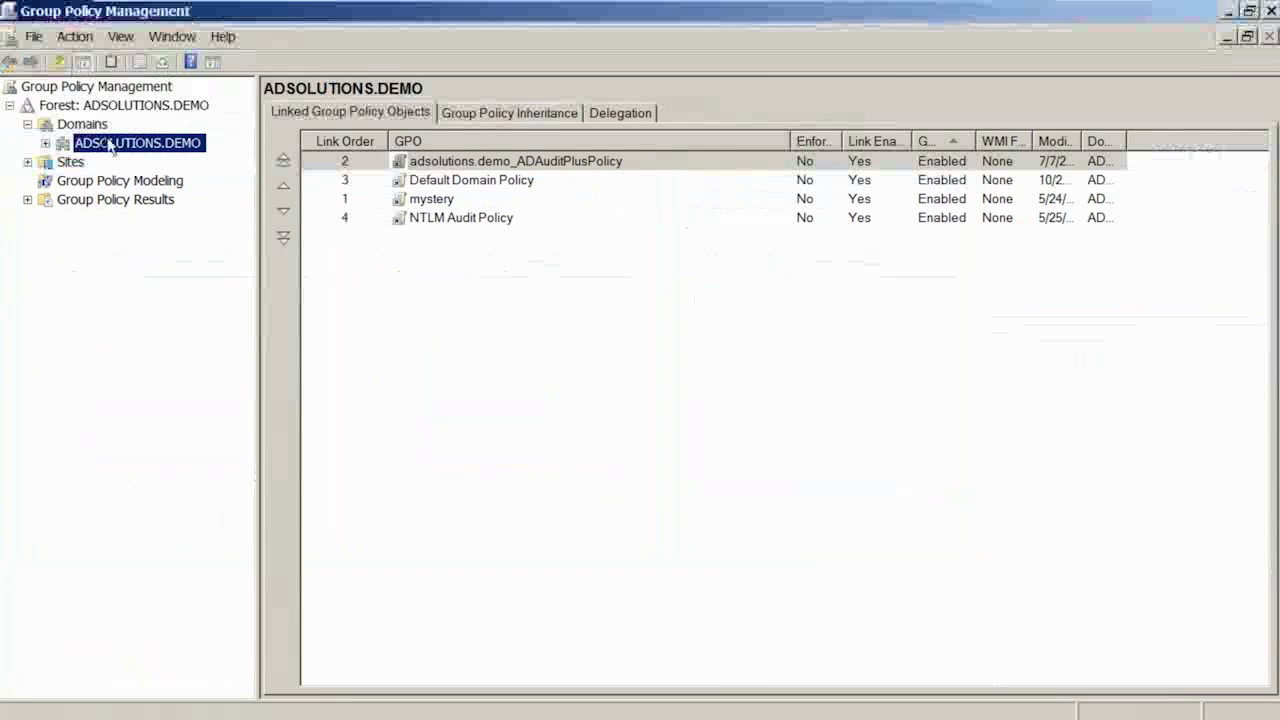
- Edit the adsolutions.demo_ADAuditPlusPolicy GPO under ADSOLUTIONS.DEMO and expand Computer Configuration
double_click(108, 142)
click(141, 126)
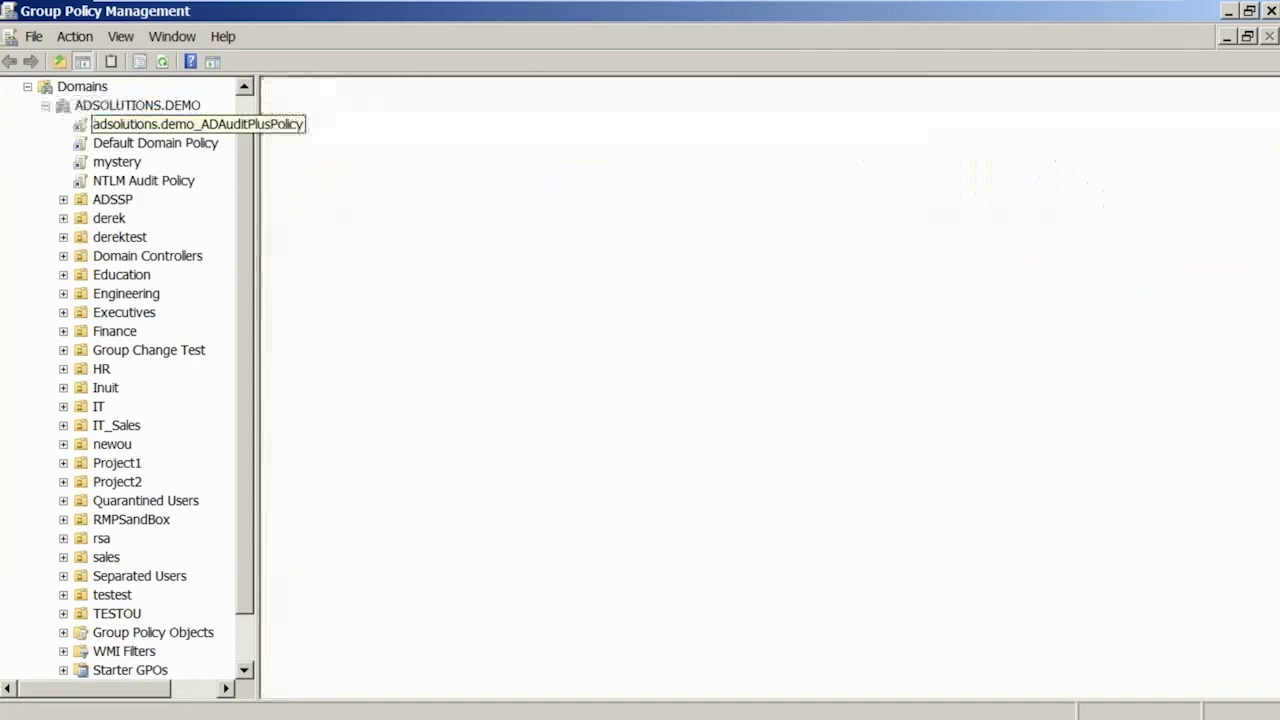
right_click(141, 124)
key(Escape)
double_click(161, 202)
- Browse Windows Settings > Security Settings > Local Policies to list the Audit Policy settings
double_click(200, 240)
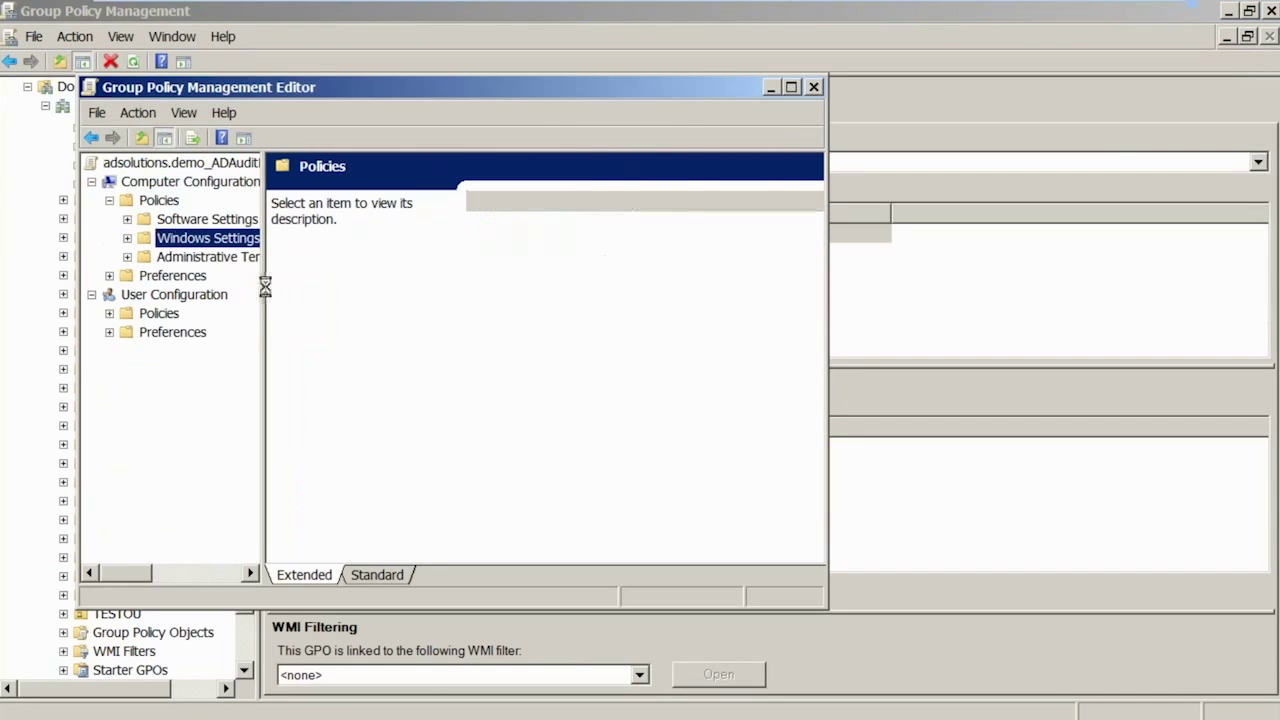
drag(263, 285, 329, 287)
click(238, 296)
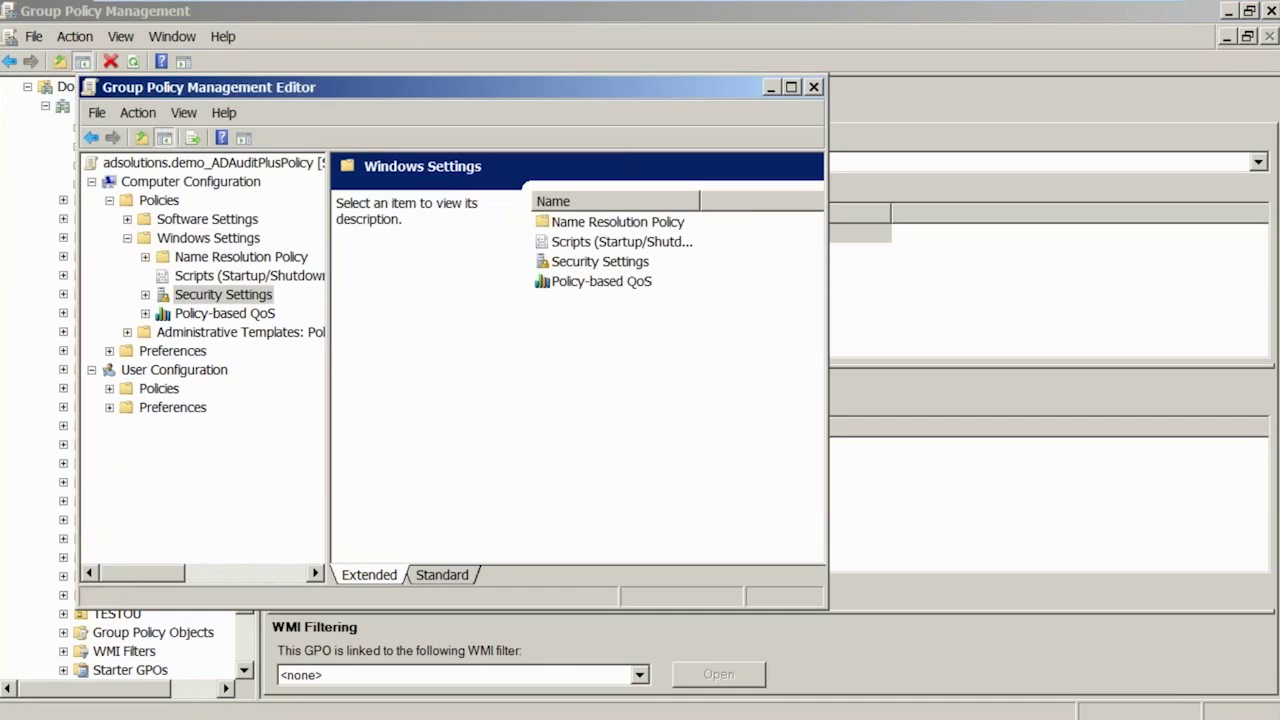
click(229, 256)
click(388, 187)
double_click(388, 188)
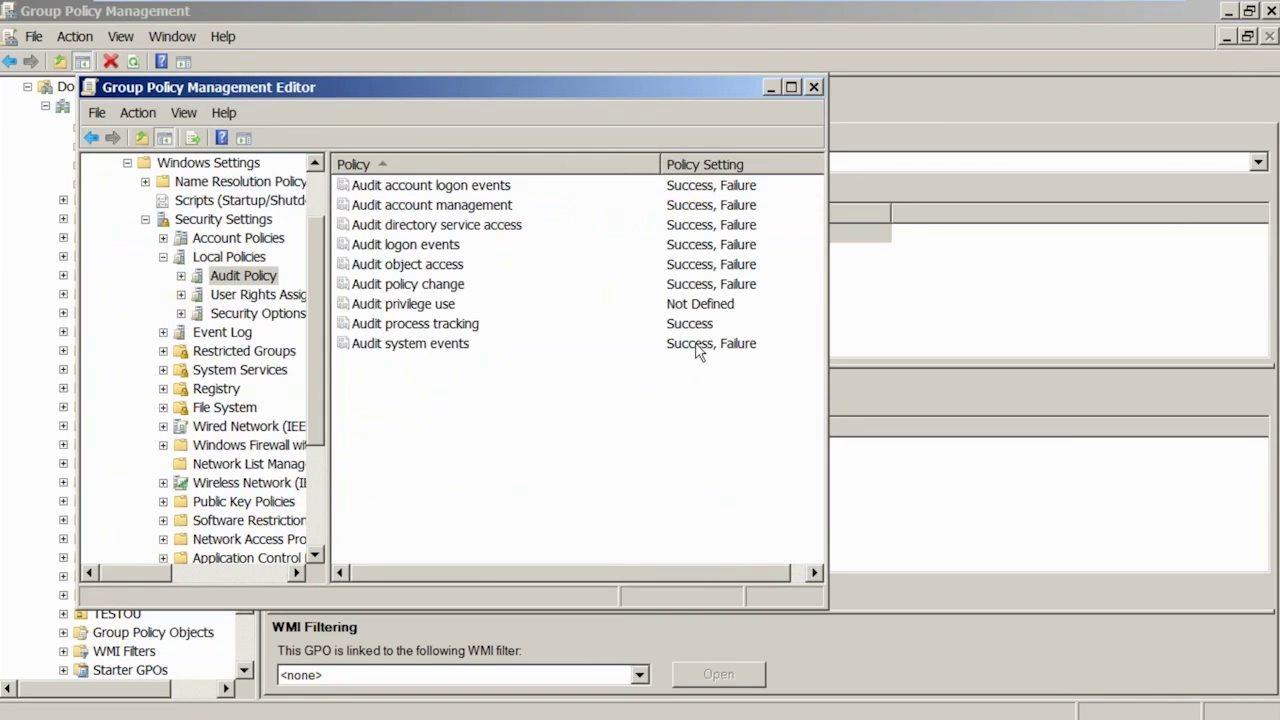
scroll(316, 193, up, 1)
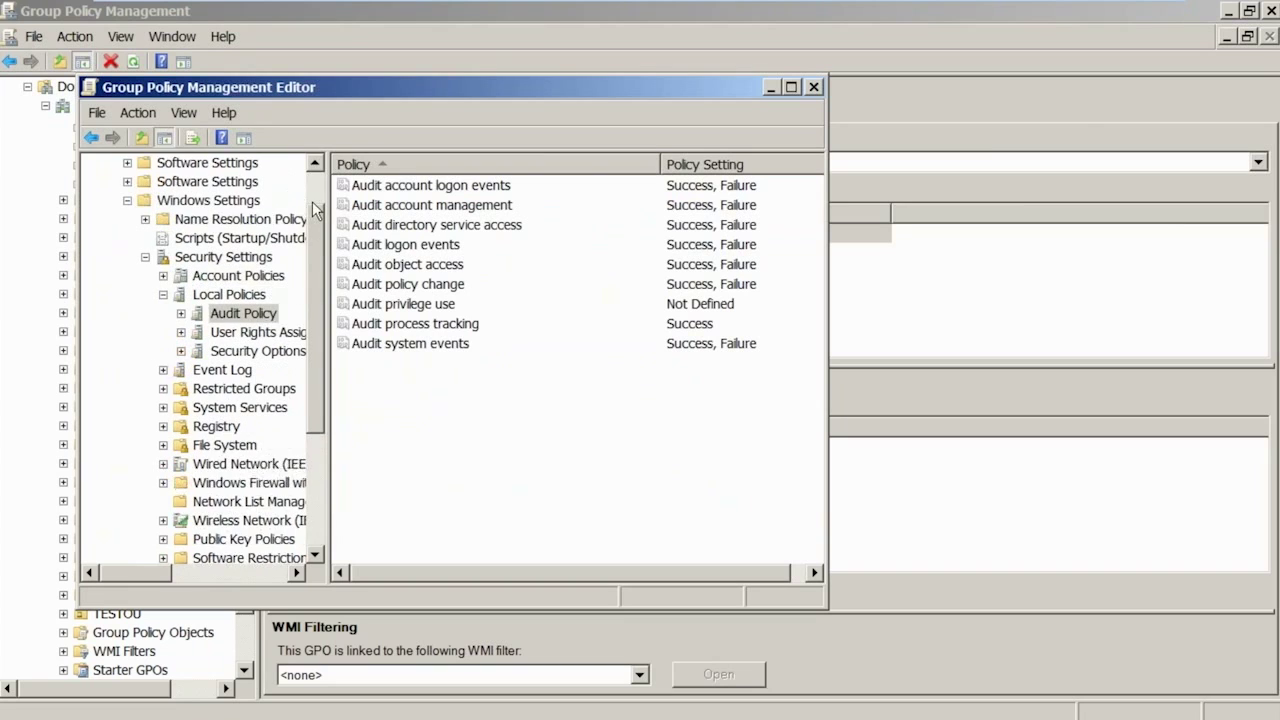
scroll(316, 193, up, 1)
- Review the Account Logon subcategories under Advanced Audit Policy Configuration, then close the editor
click(229, 332)
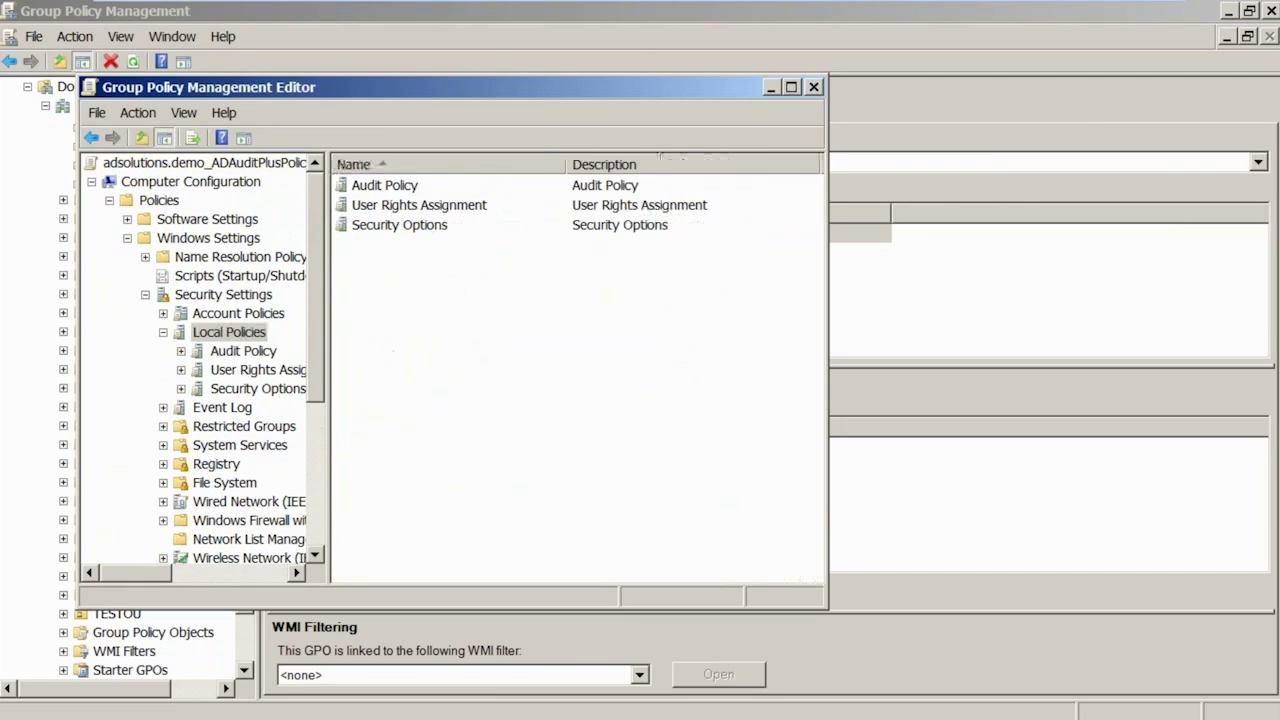
scroll(251, 497, down, 1)
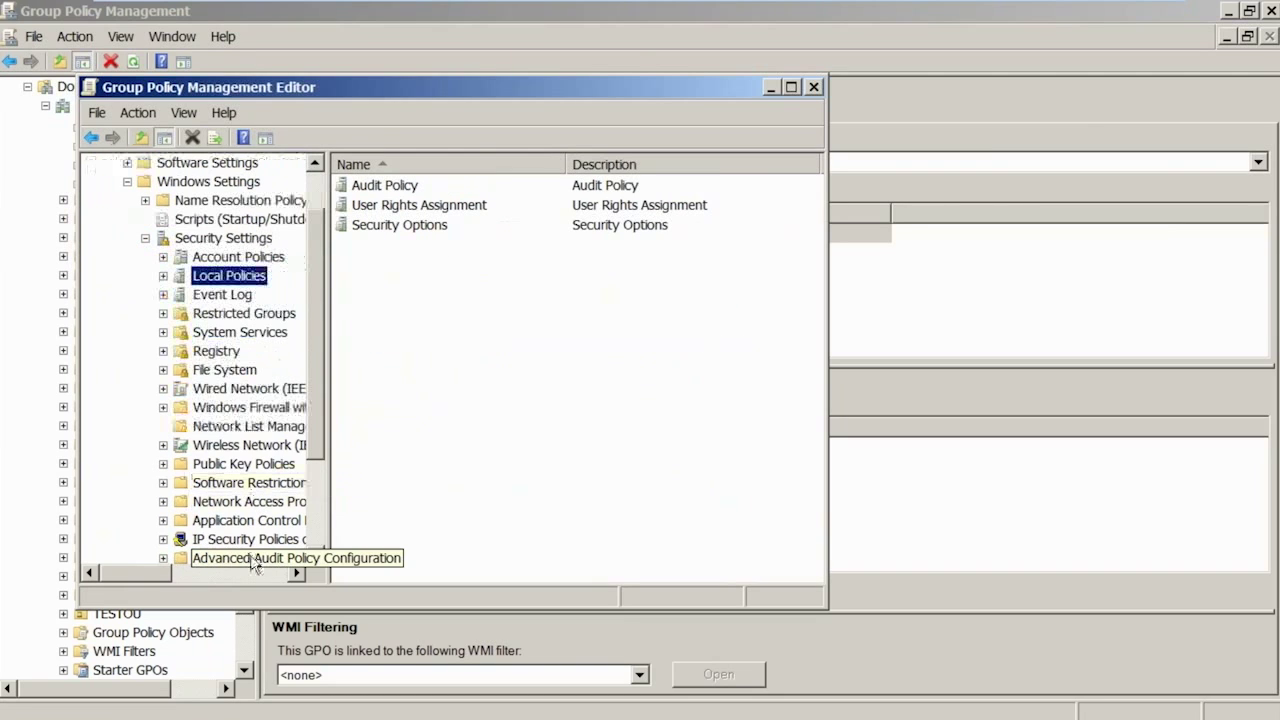
click(251, 558)
double_click(251, 554)
double_click(246, 536)
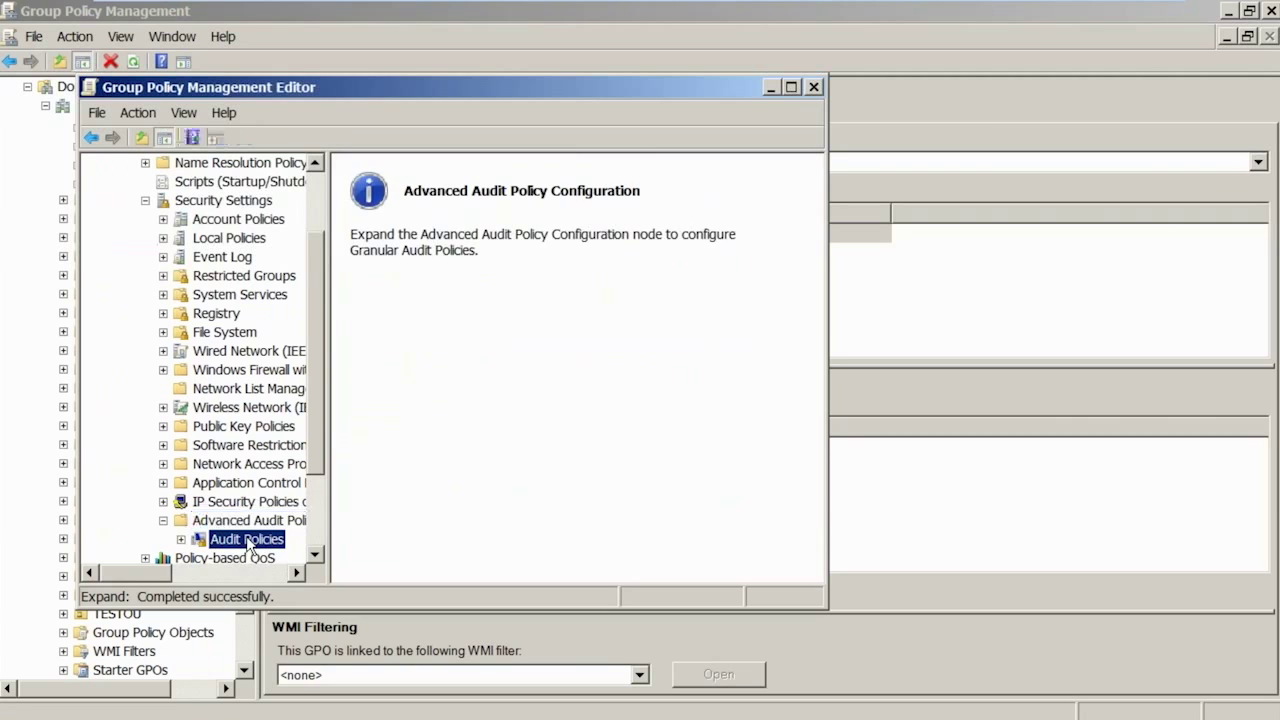
click(266, 369)
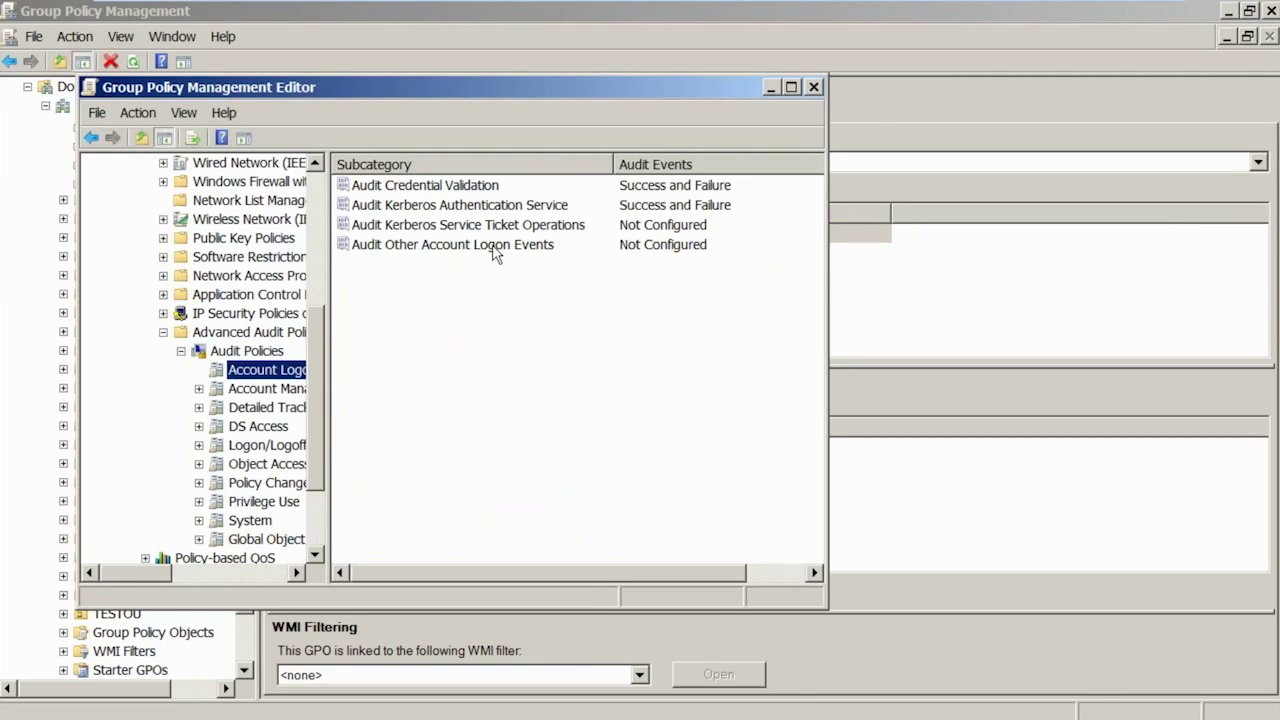
click(814, 87)
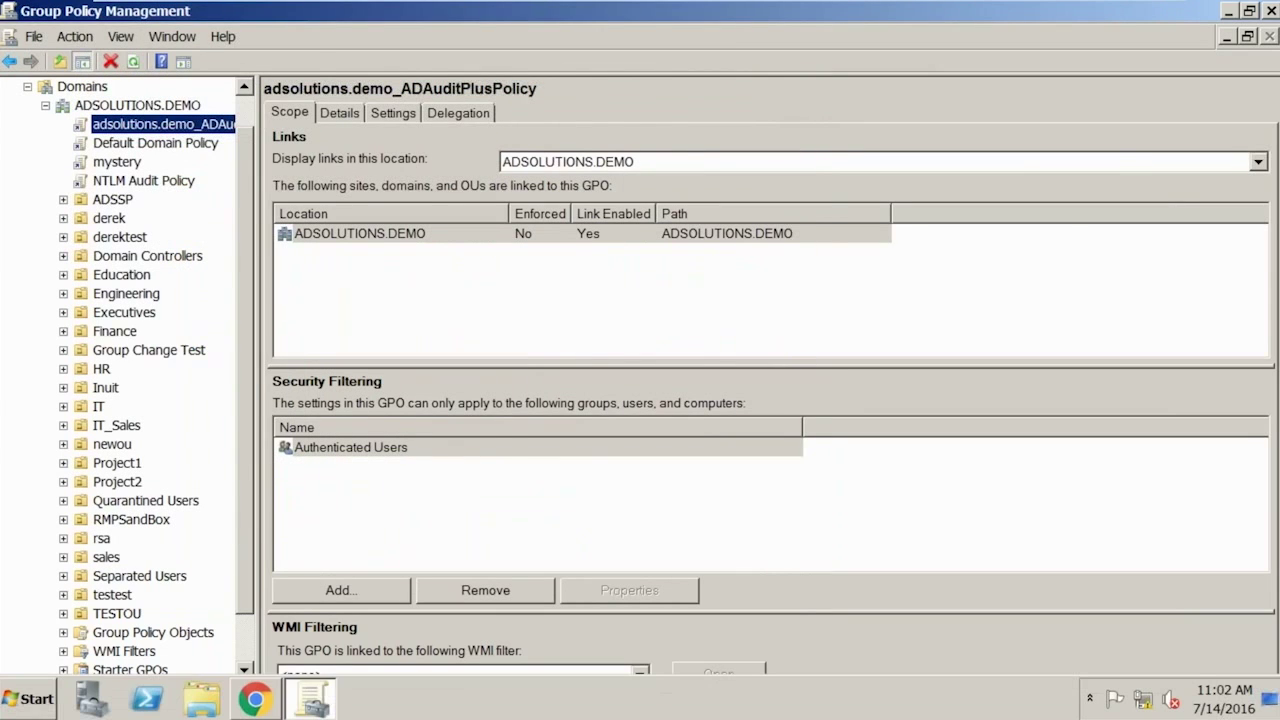
- Launch Active Directory Users and Computers maximized and expand the ADSOLUTIONS.DEMO domain
click(26, 704)
mouse_move(449, 349)
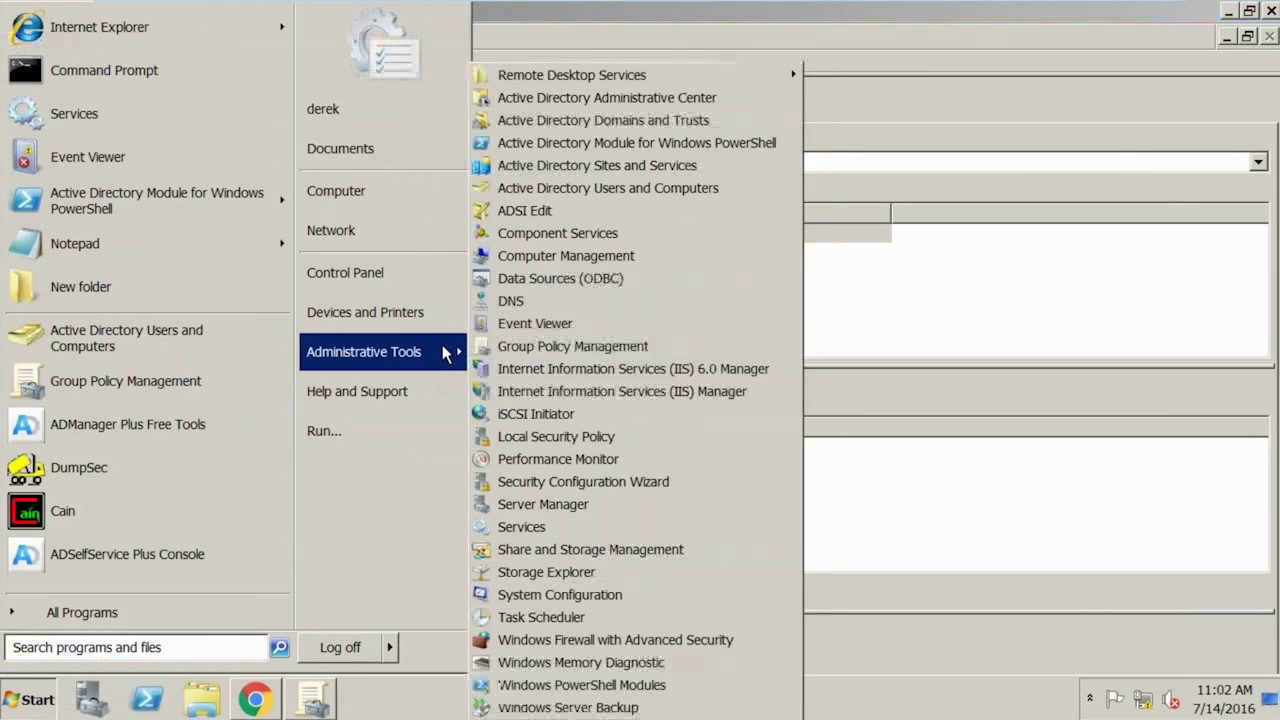
click(610, 188)
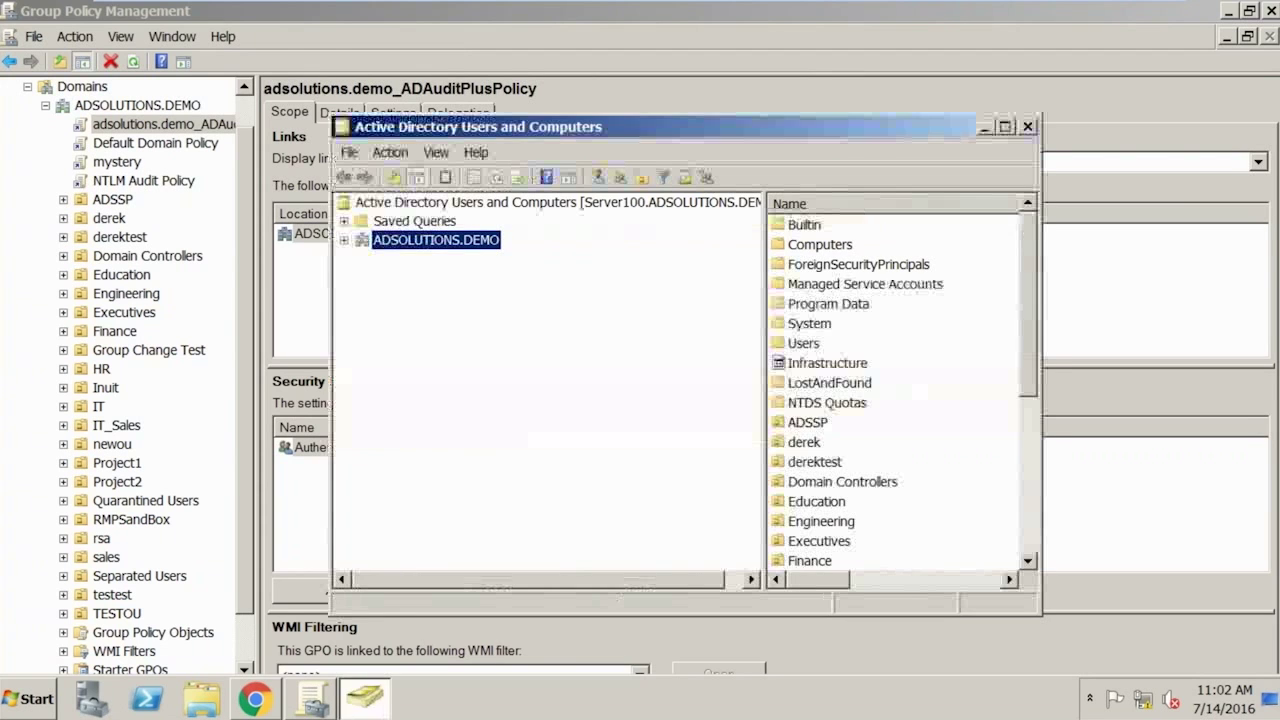
double_click(571, 130)
click(104, 125)
double_click(104, 125)
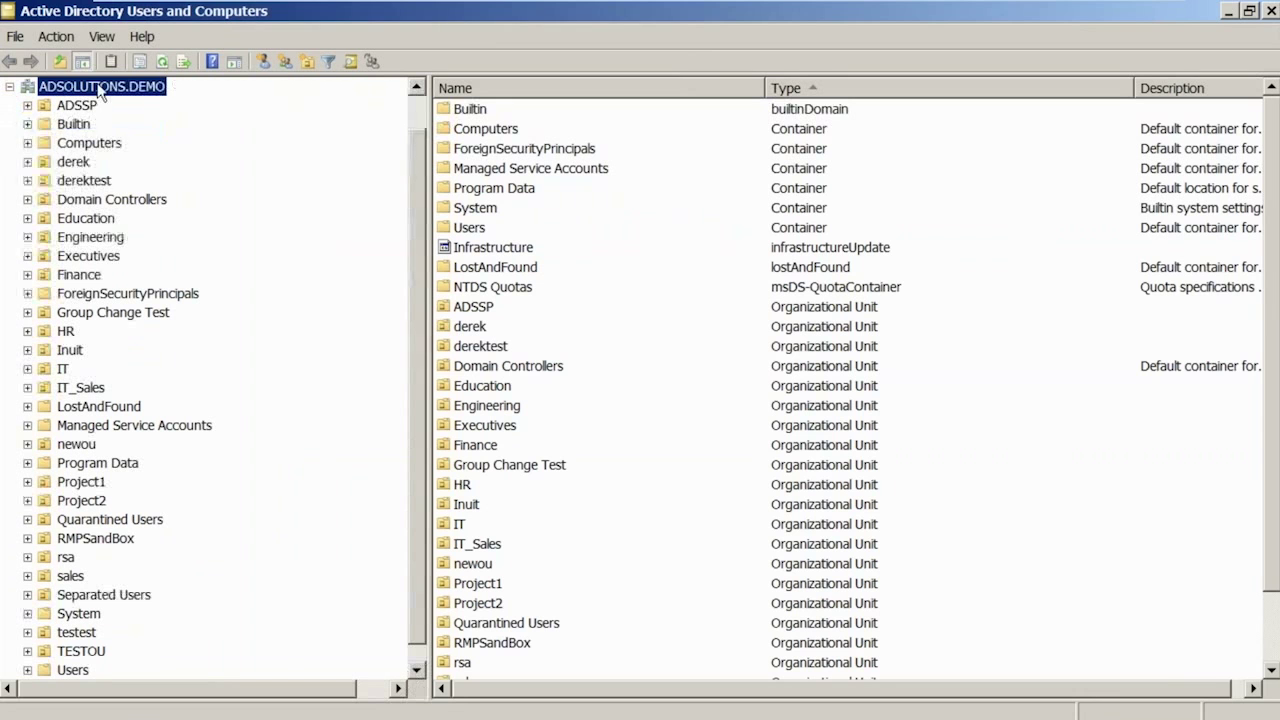
- Check the domain's Advanced Security auditing entries, cancel out unchanged, and close both consoles
right_click(101, 92)
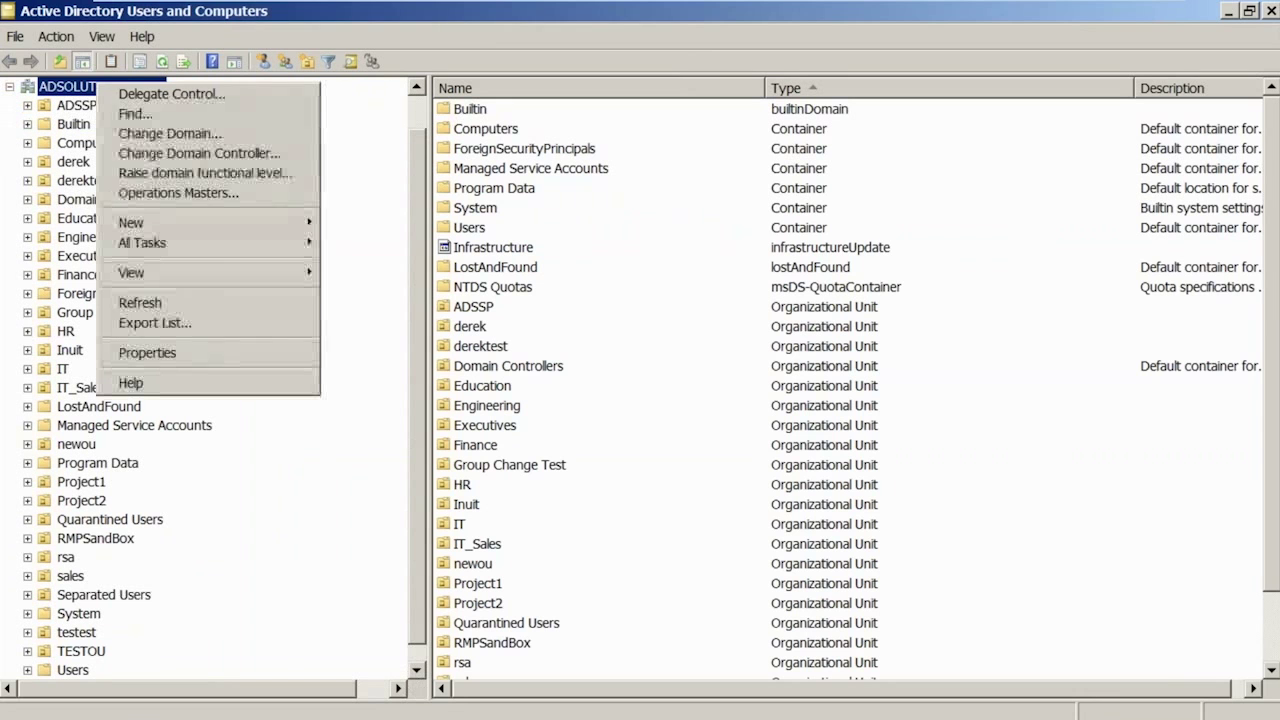
click(192, 352)
click(618, 151)
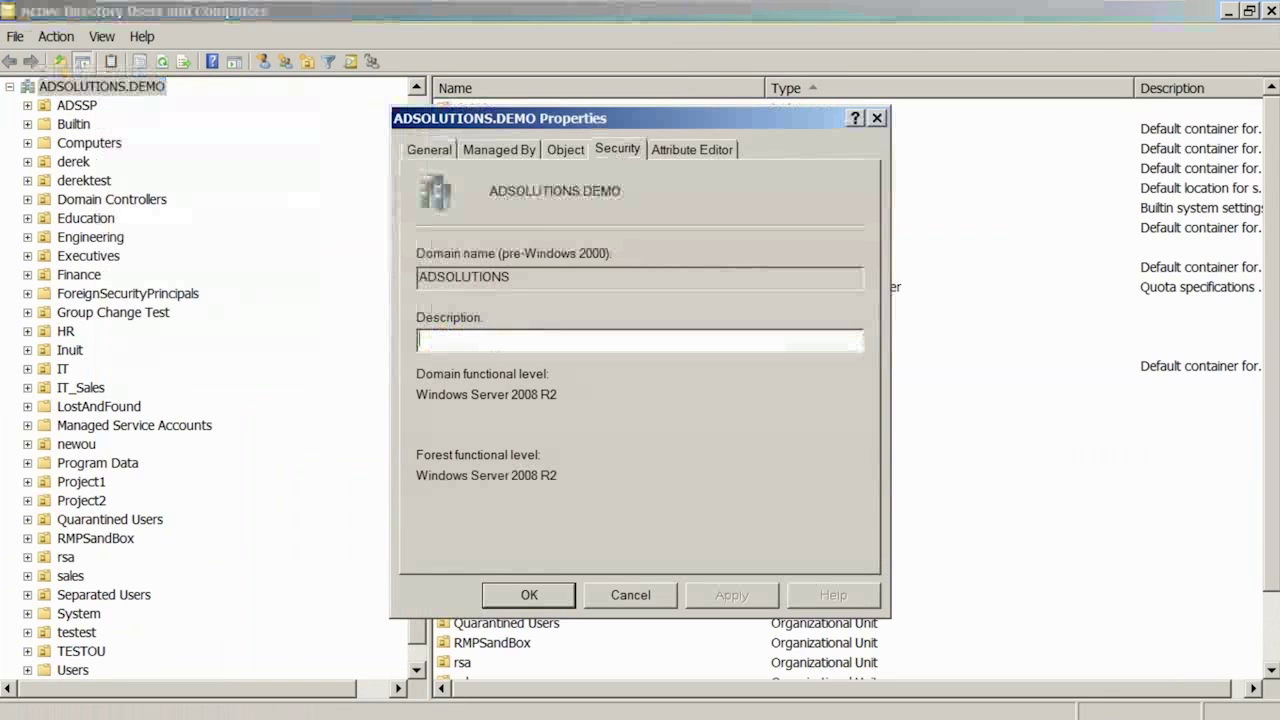
click(808, 511)
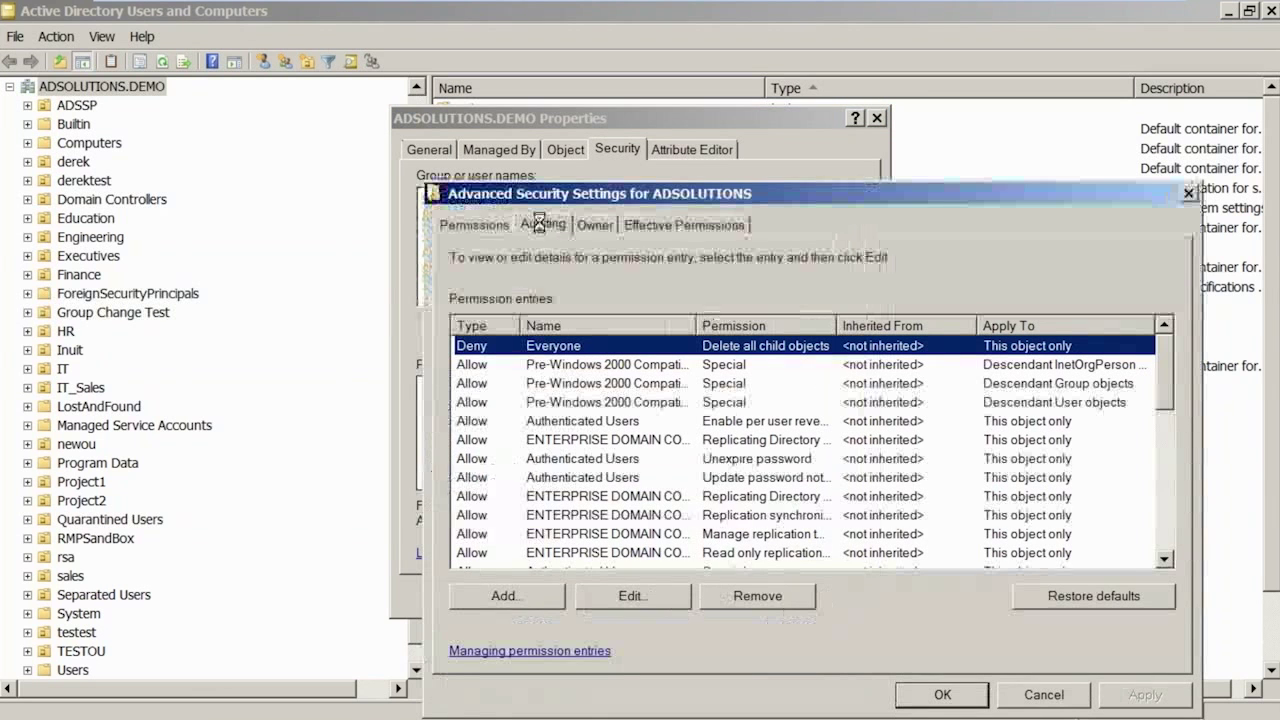
click(542, 224)
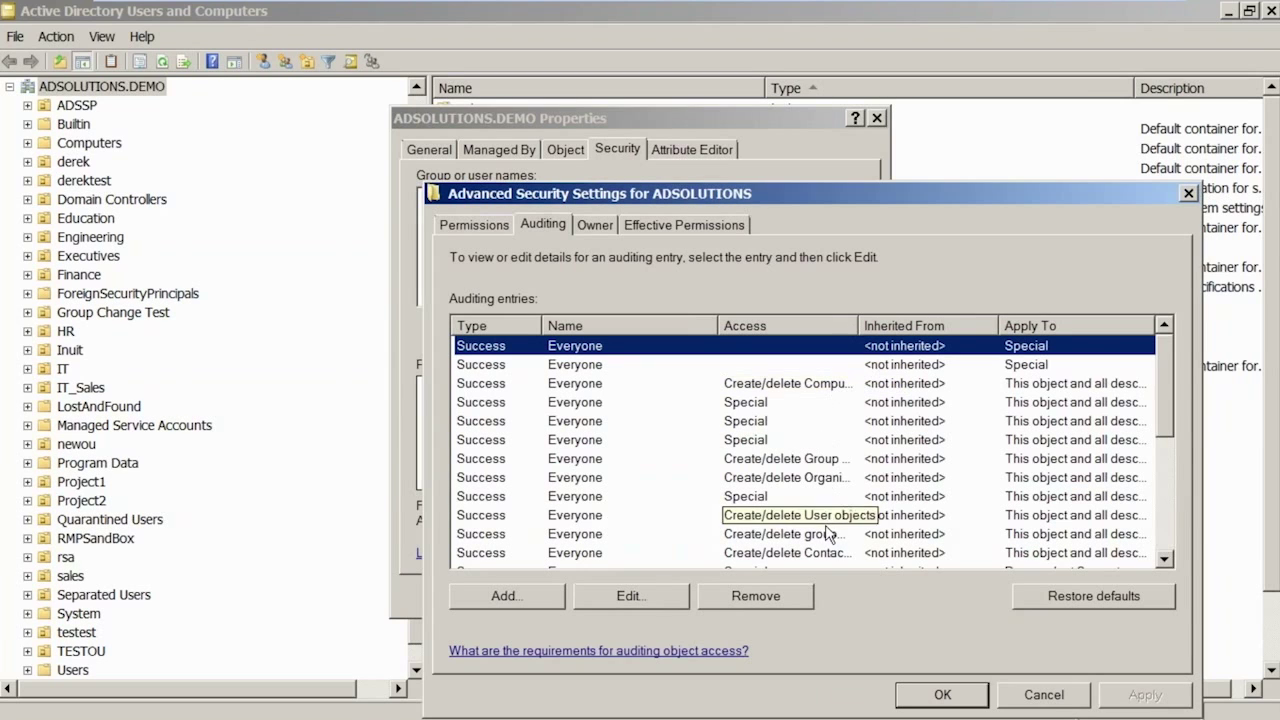
click(1044, 695)
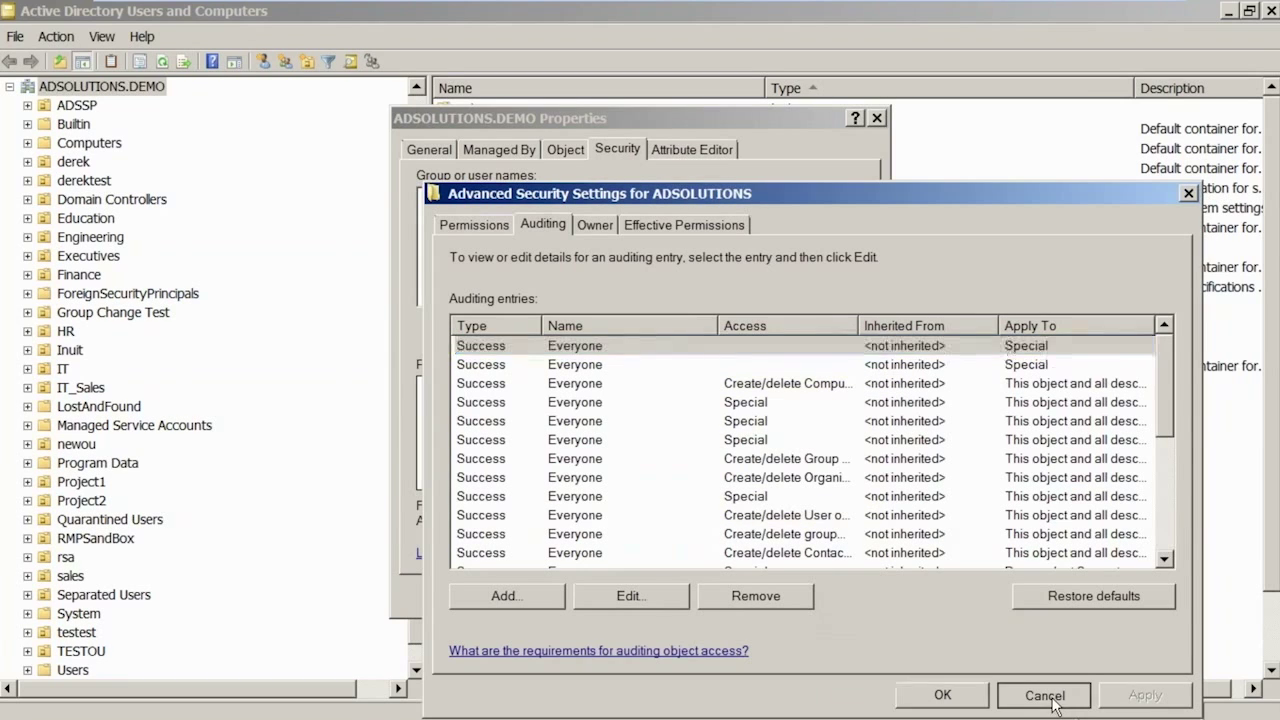
click(646, 592)
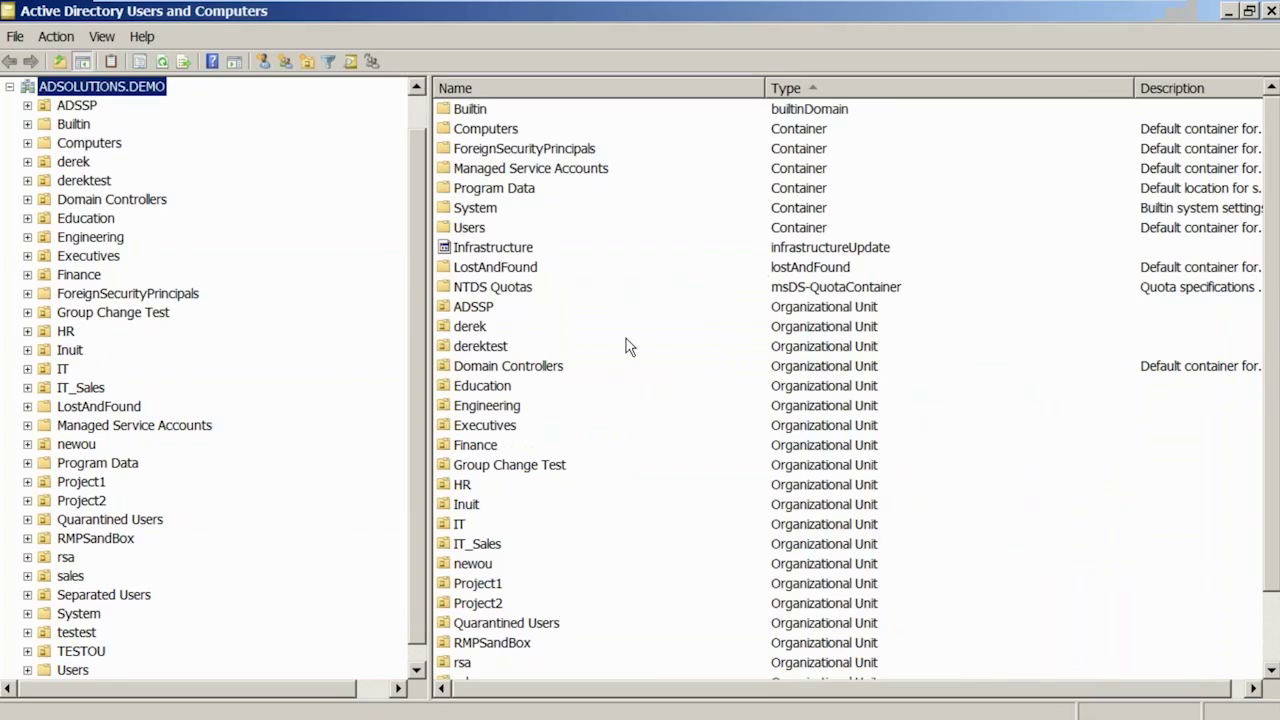
double_click(8, 12)
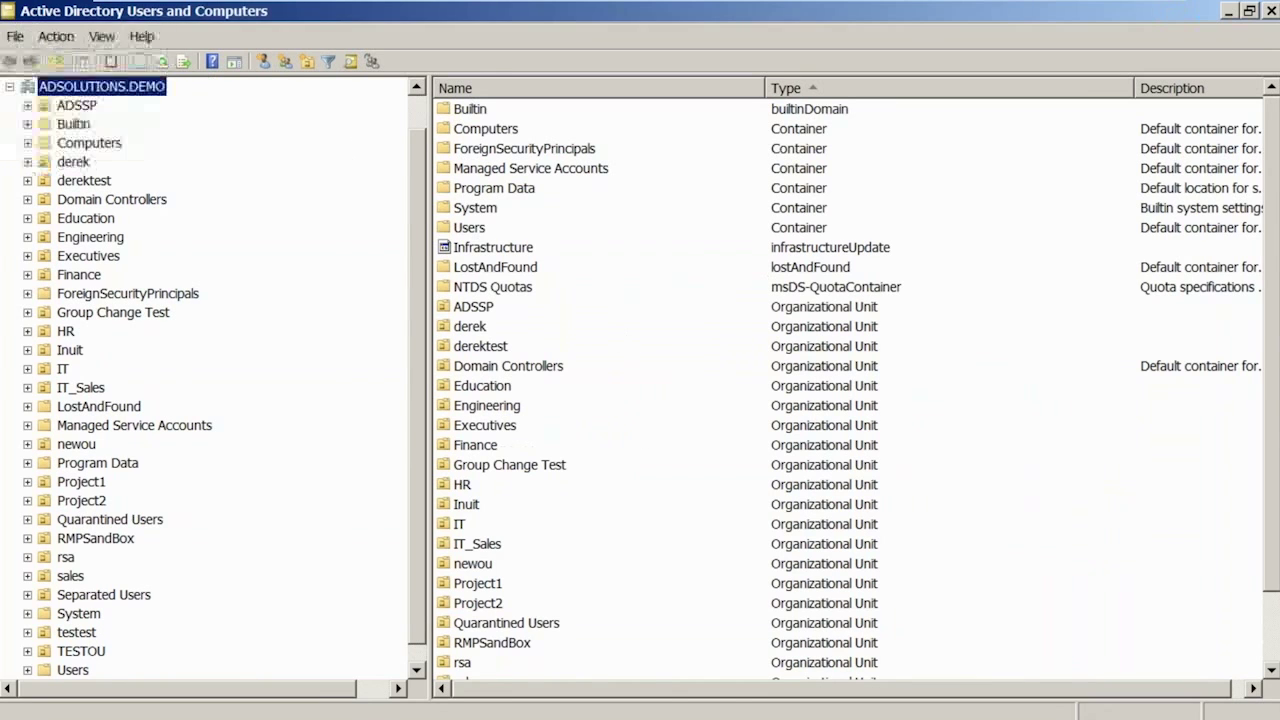
double_click(8, 12)
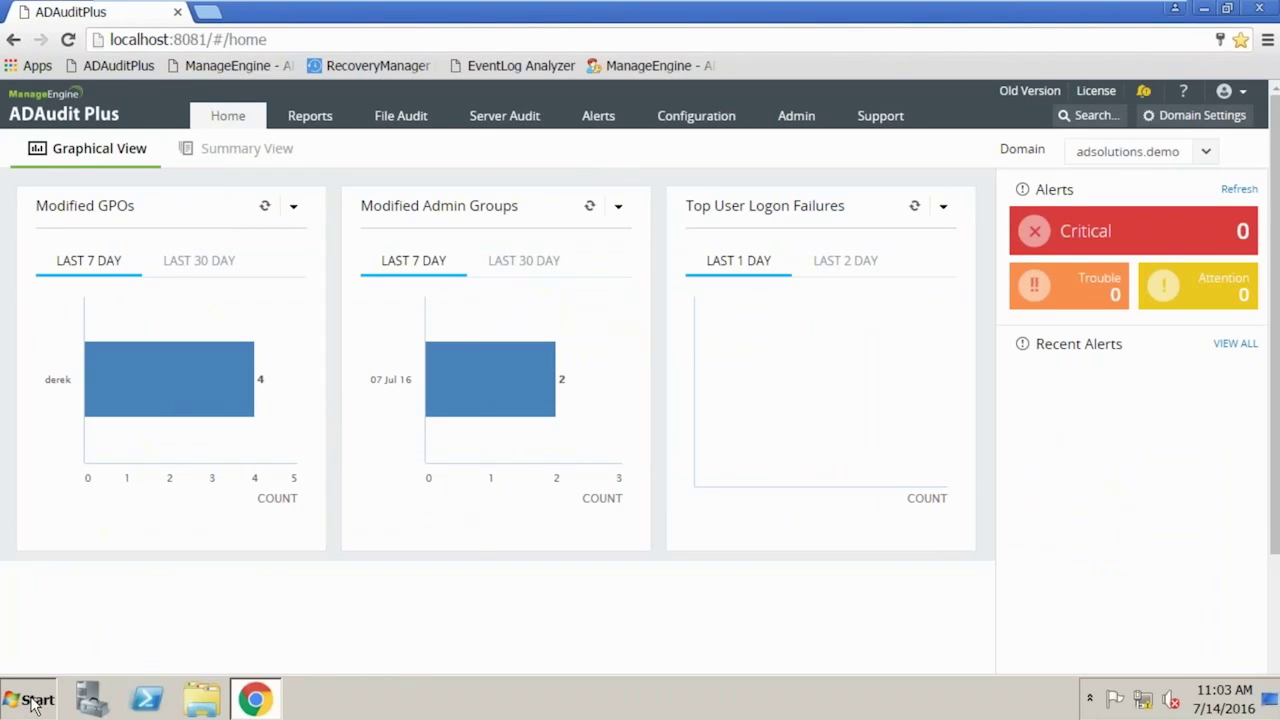
click(30, 699)
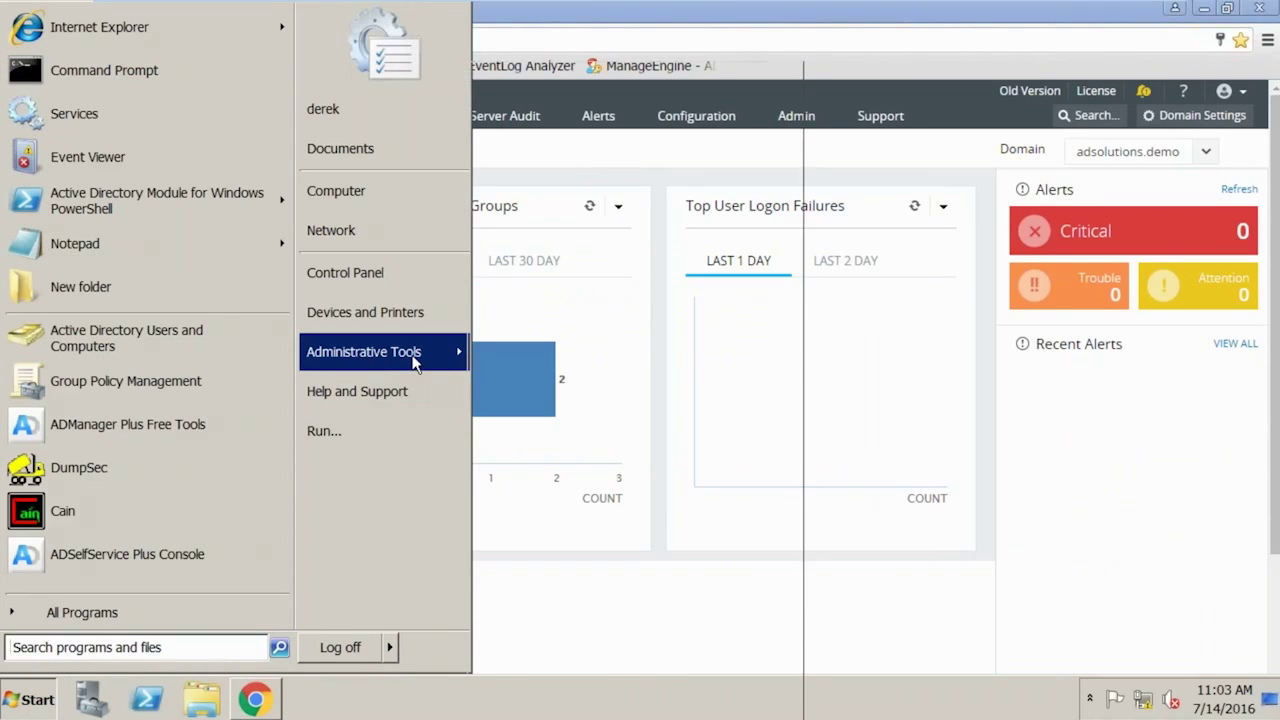
mouse_move(417, 360)
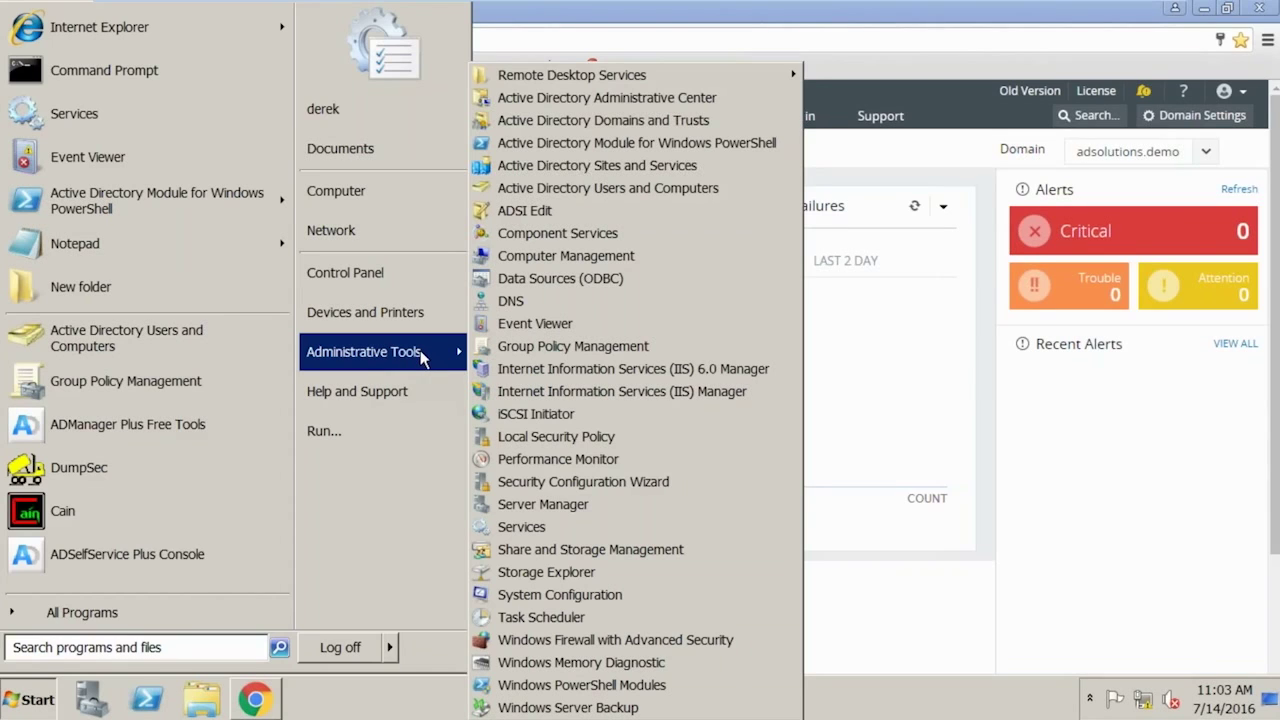
click(535, 323)
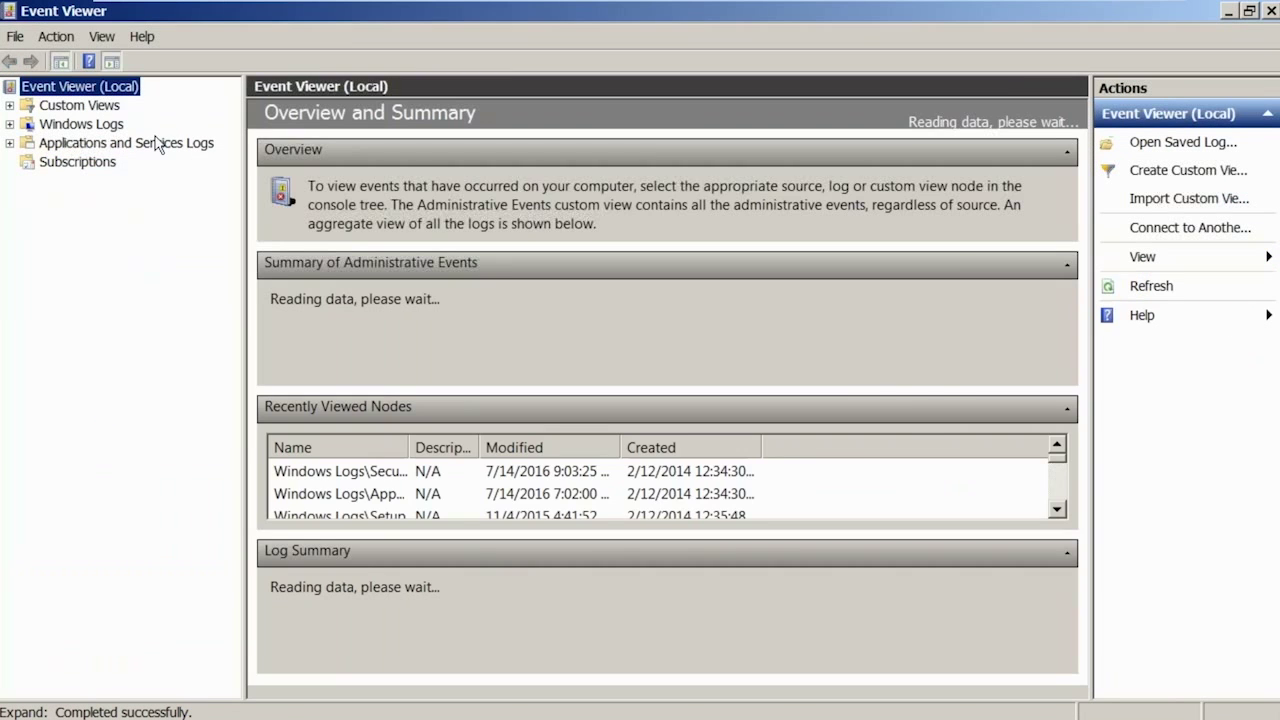
double_click(62, 106)
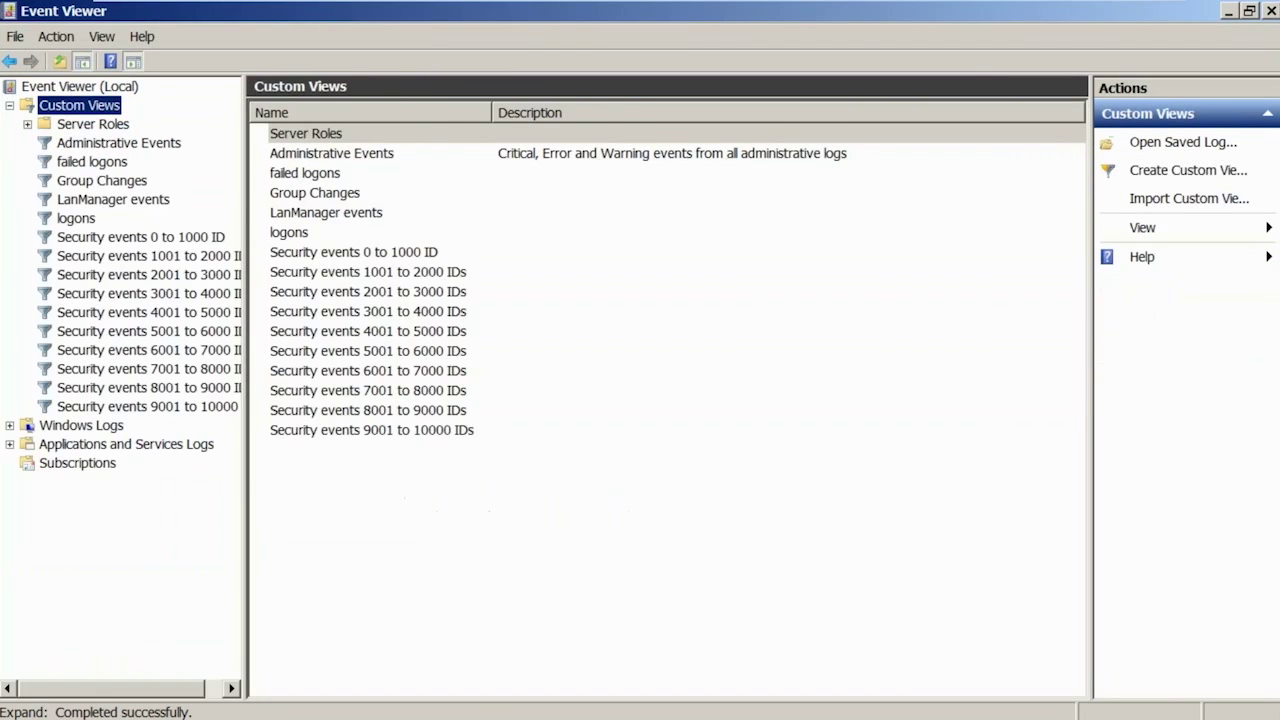
double_click(60, 106)
double_click(54, 127)
click(78, 164)
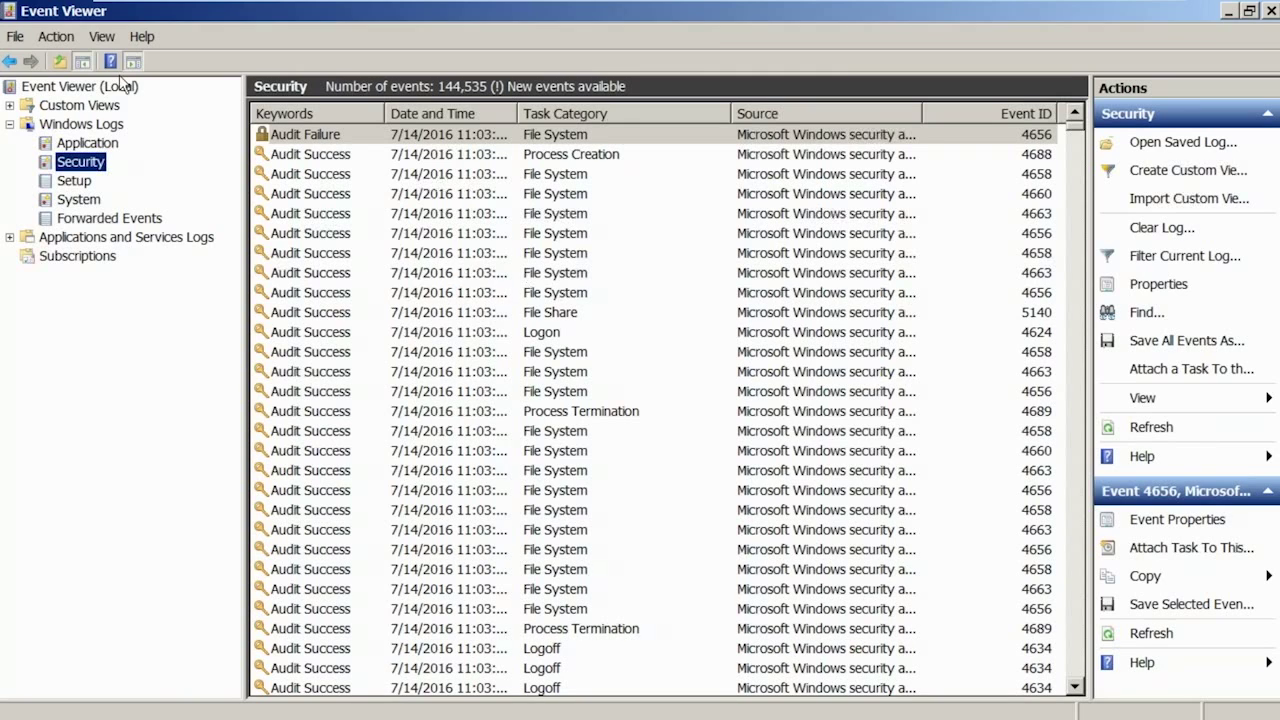
click(10, 11)
key(Escape)
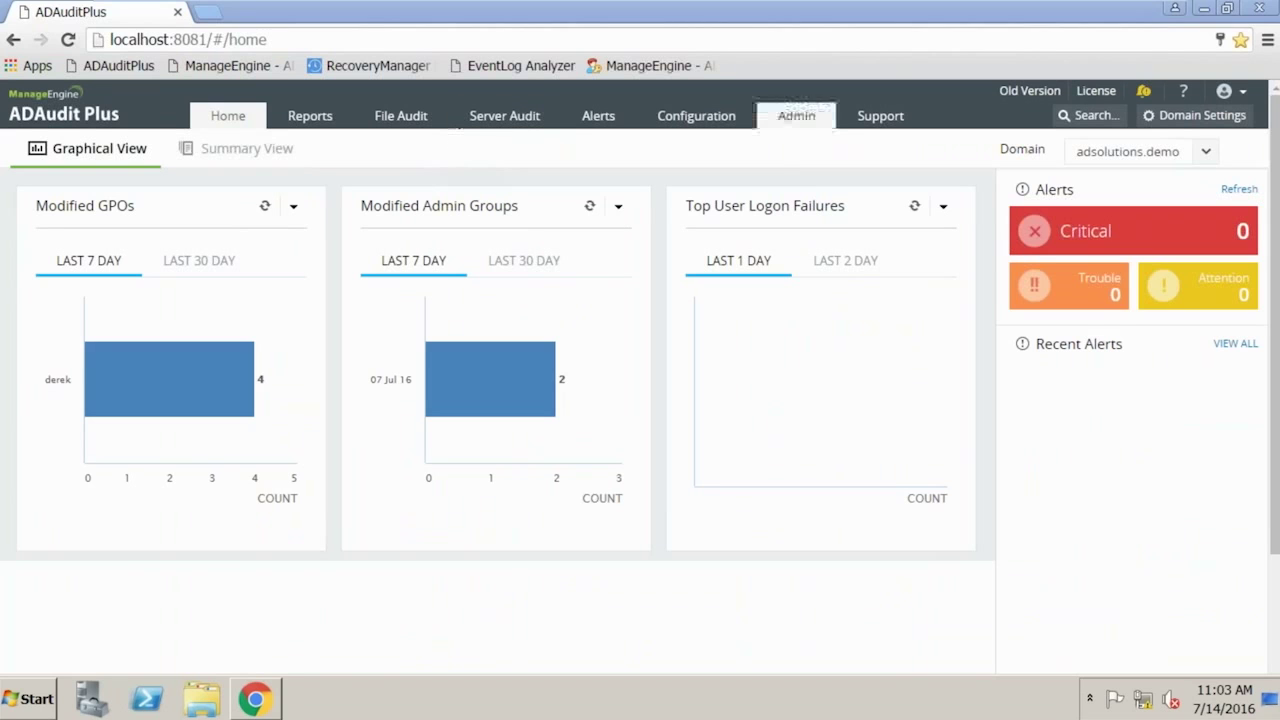
click(797, 113)
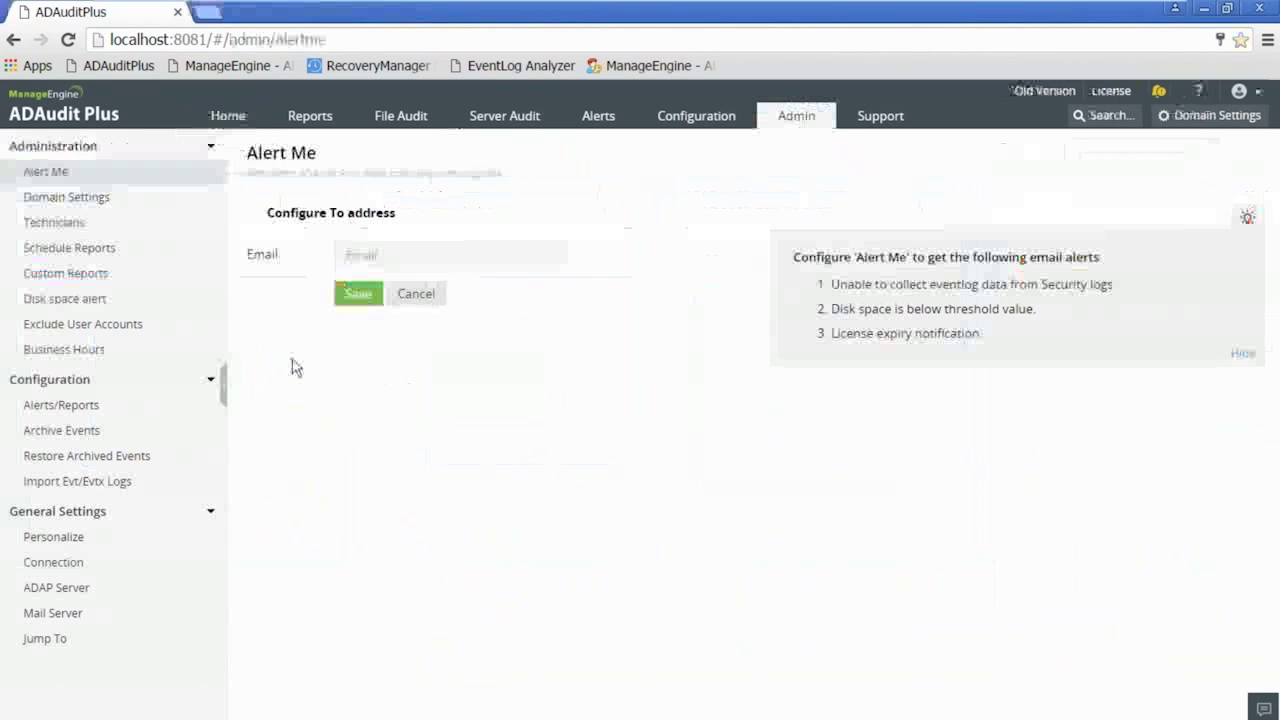
click(95, 200)
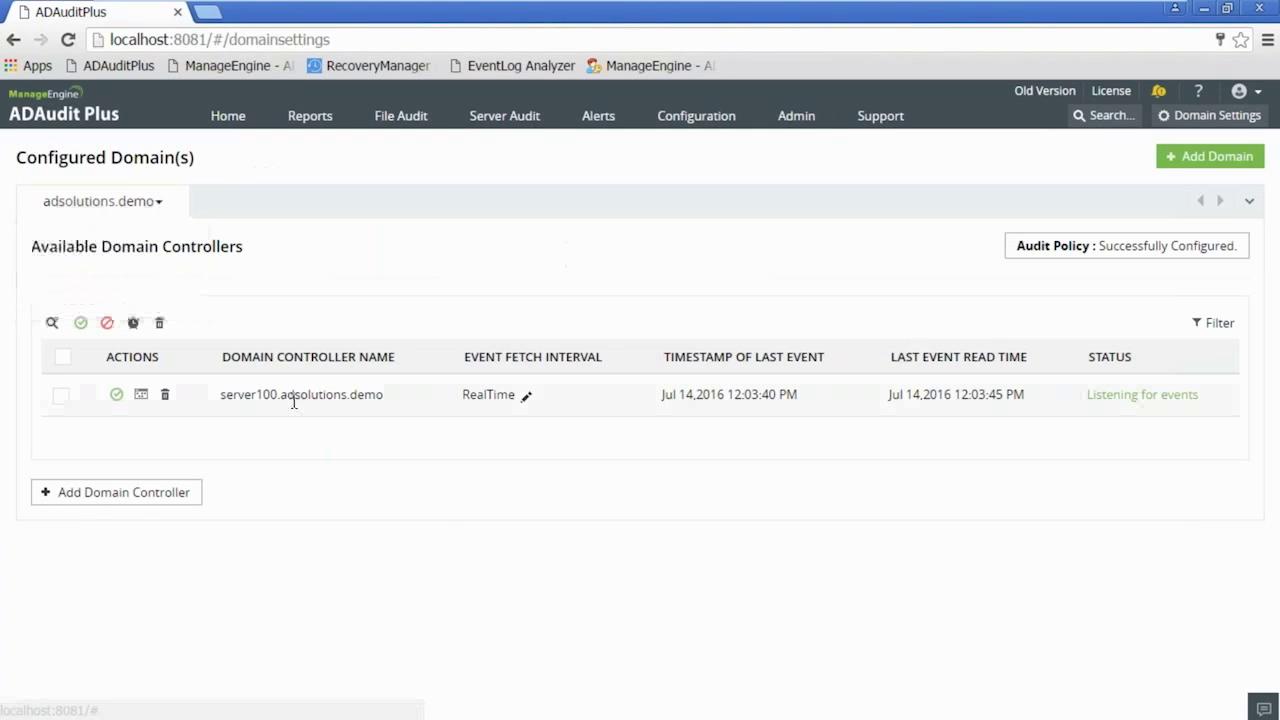
click(798, 117)
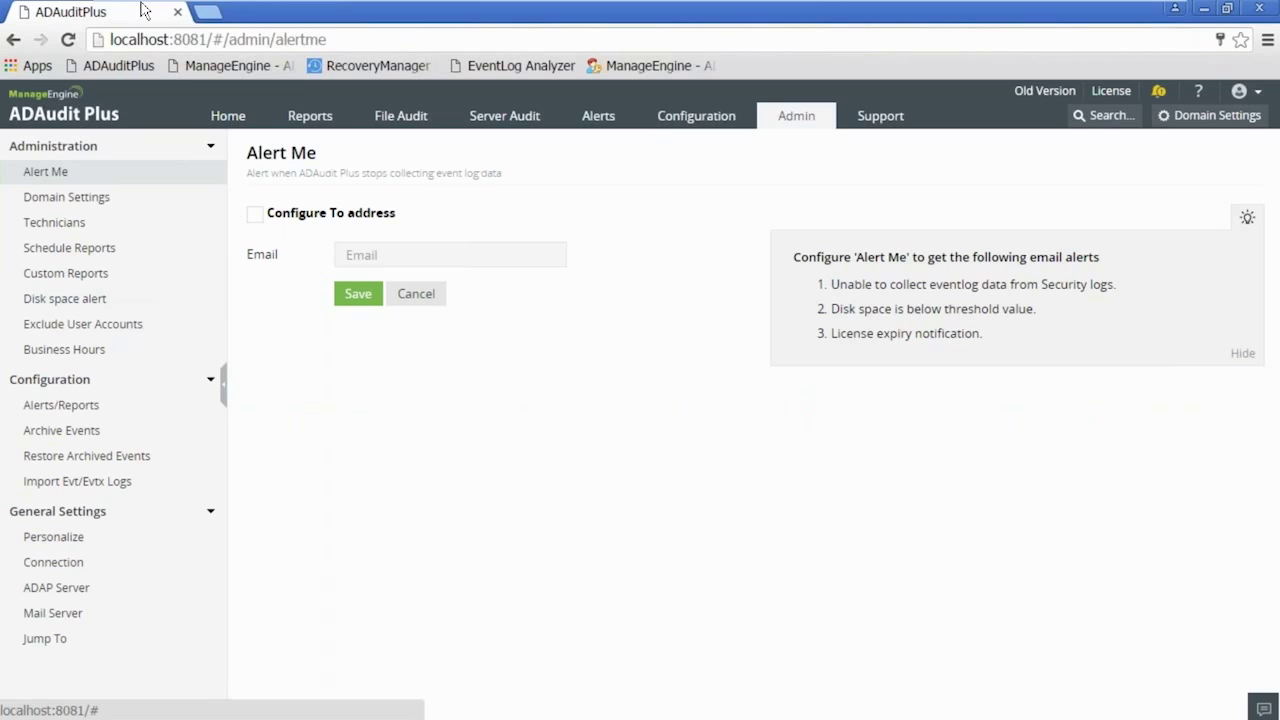
click(135, 70)
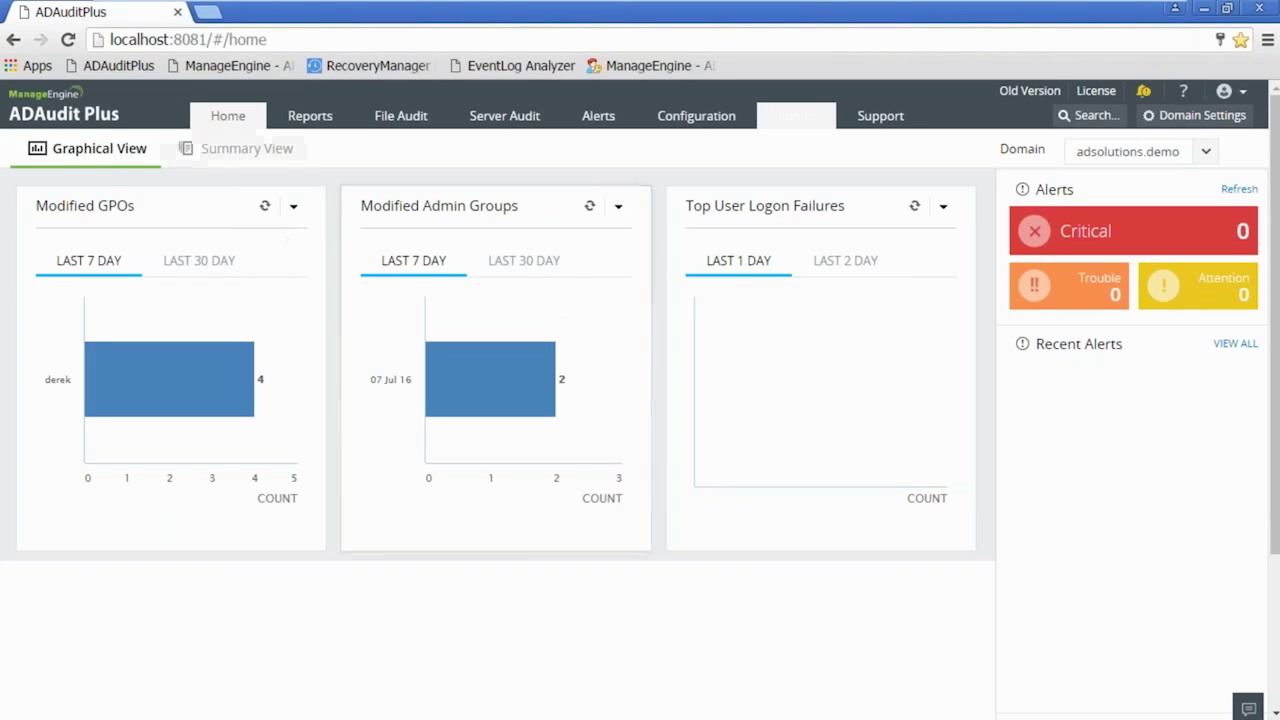
- Go to Reports, collapse My Reports, and expand User Logon Reports
click(318, 117)
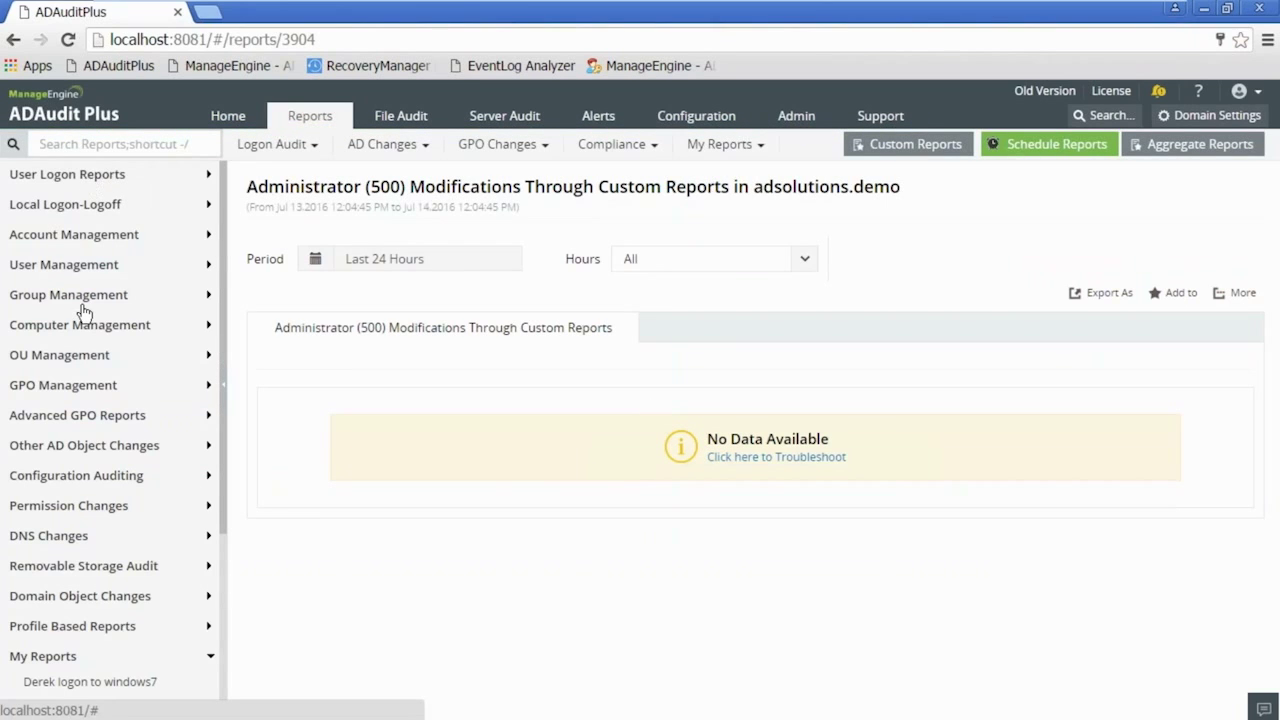
click(55, 658)
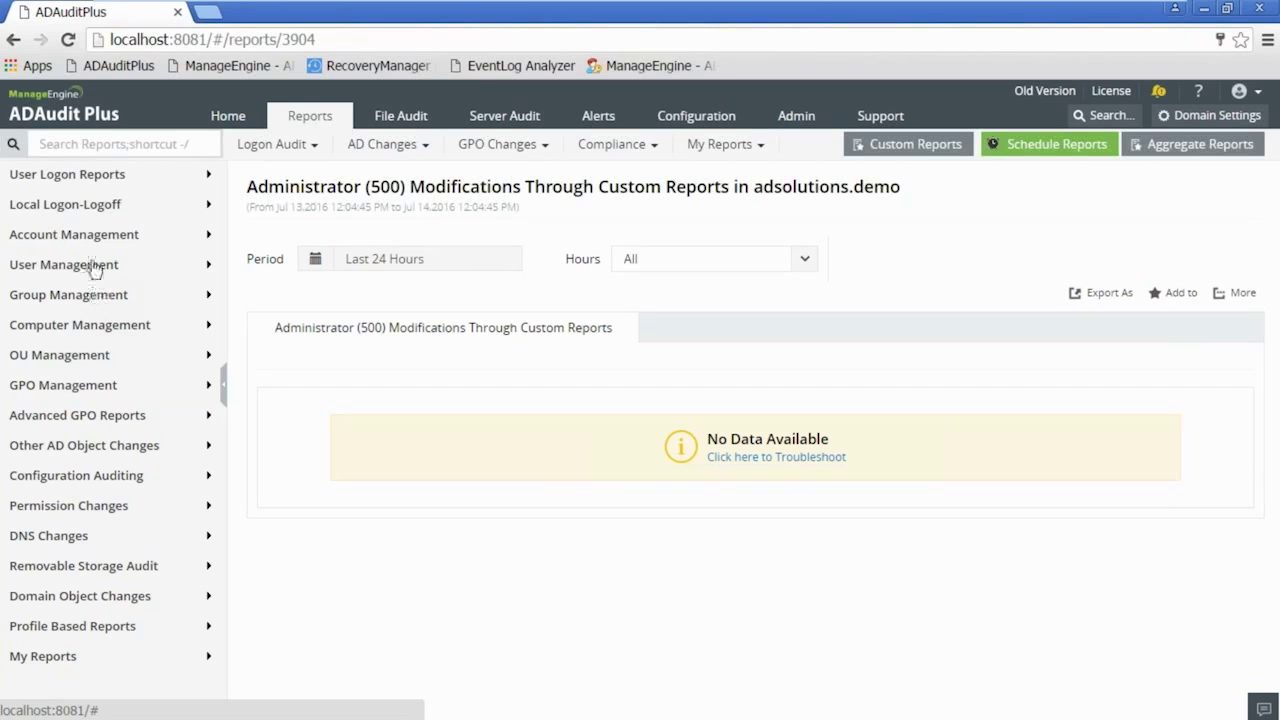
click(82, 177)
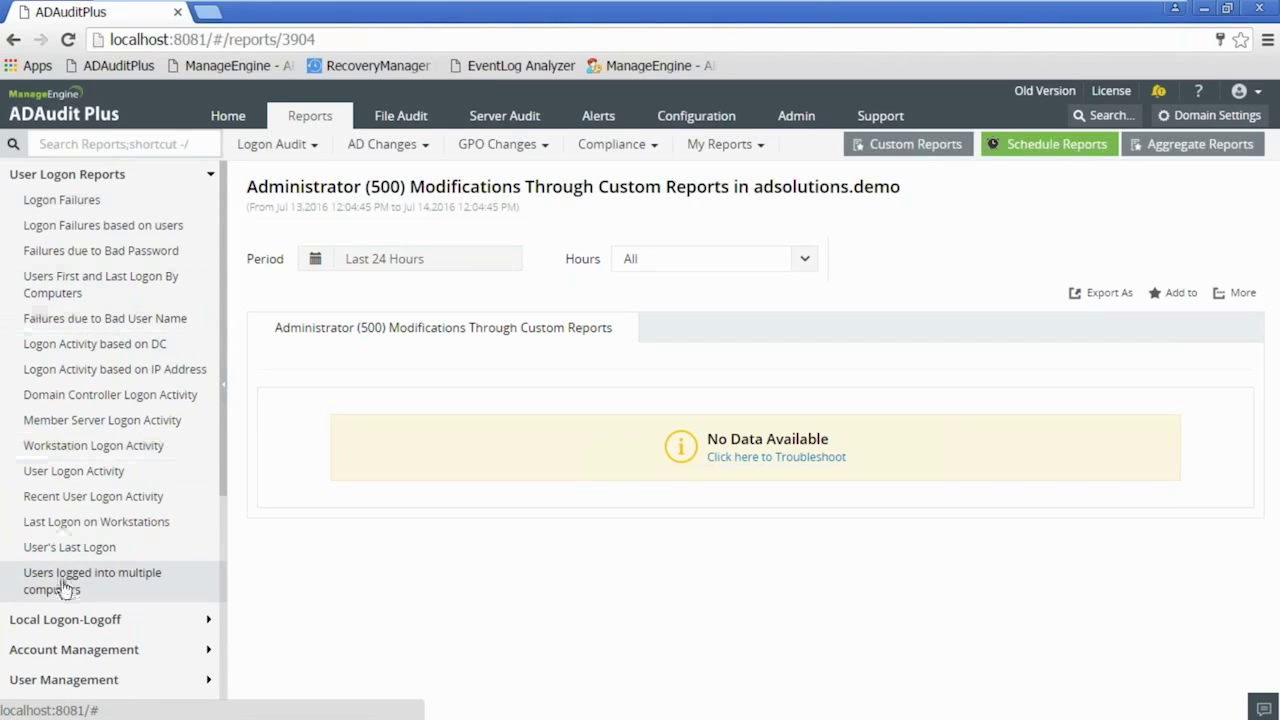
- Open Logon Failures with its period set to the last 6 months, showing 41 failed logons
click(88, 205)
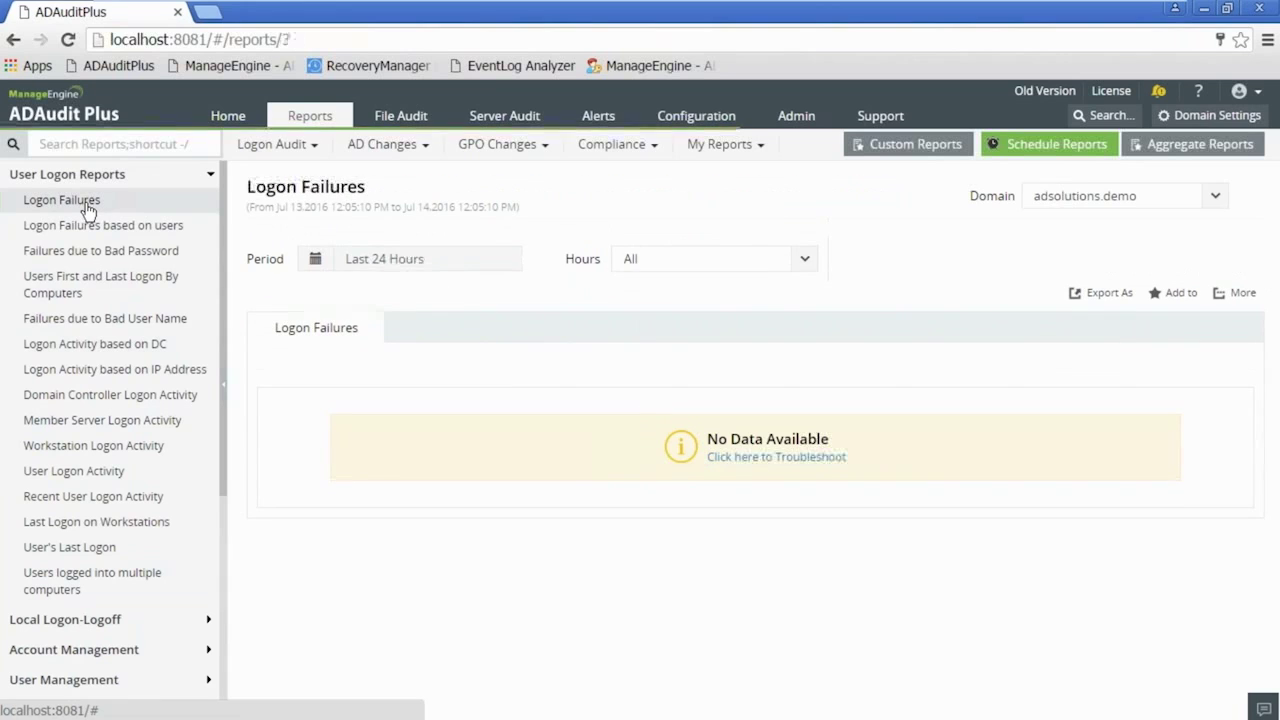
click(401, 262)
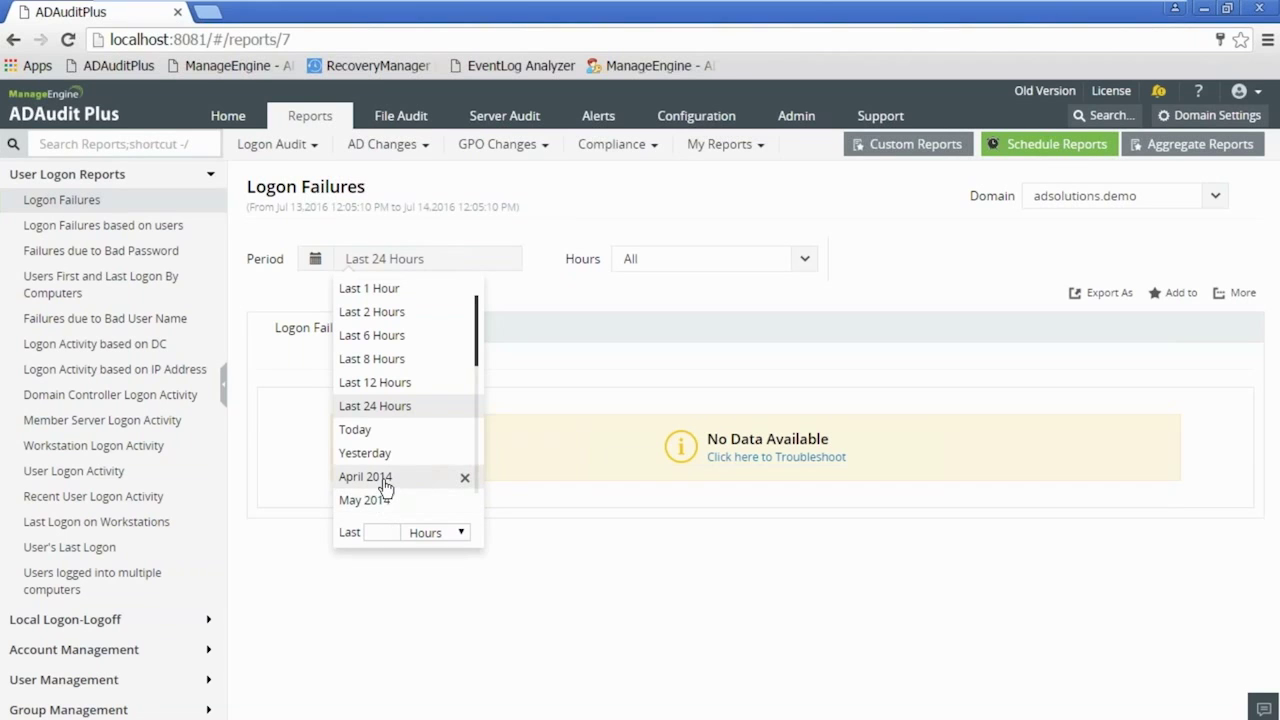
click(387, 527)
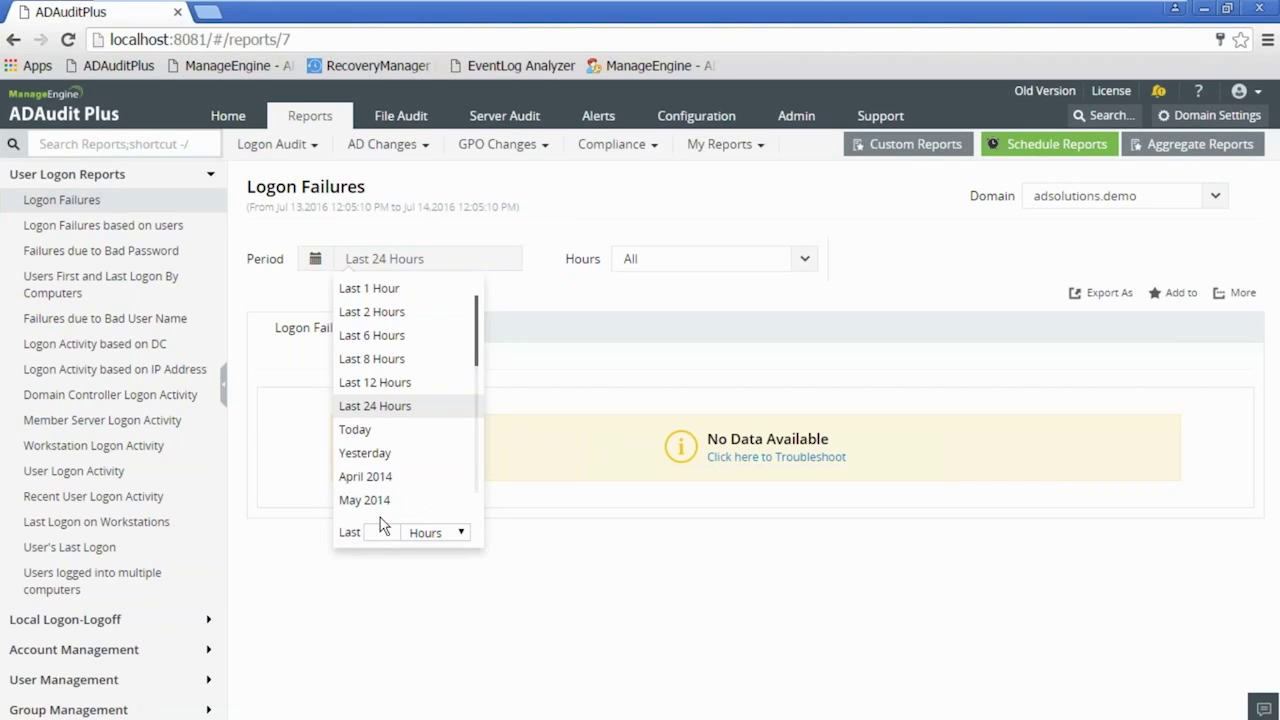
text(6)
click(447, 541)
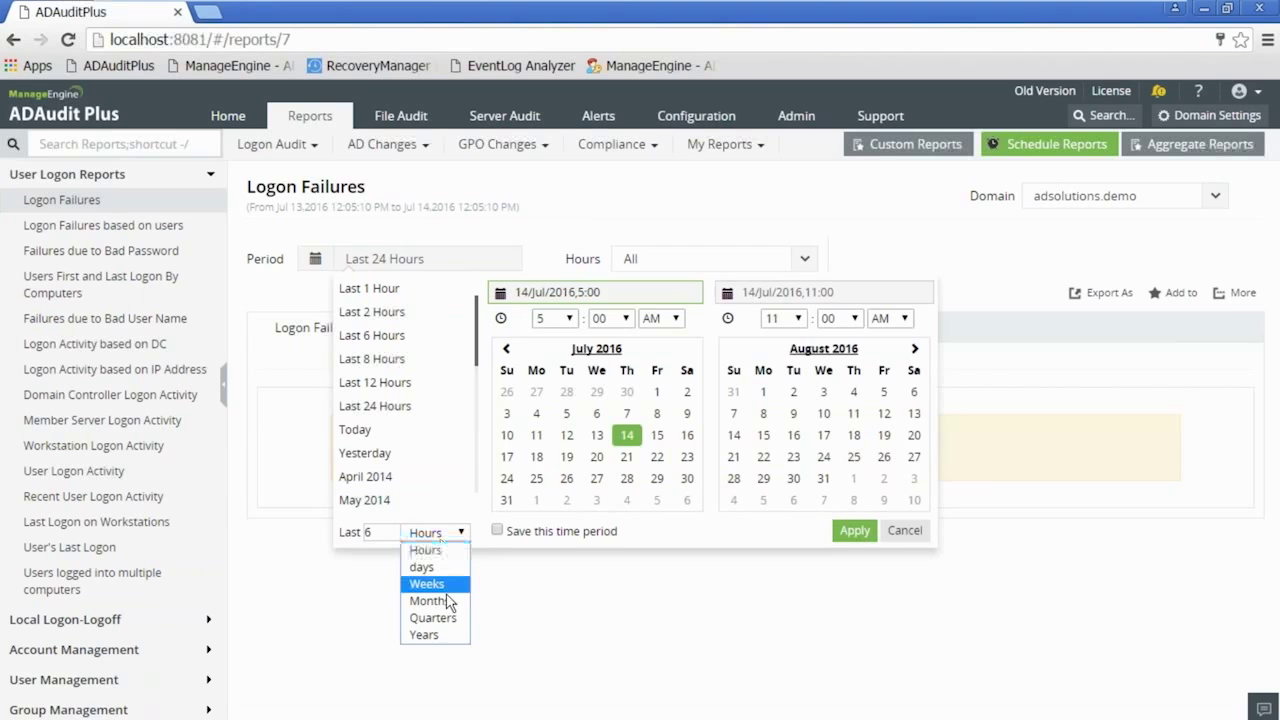
click(449, 604)
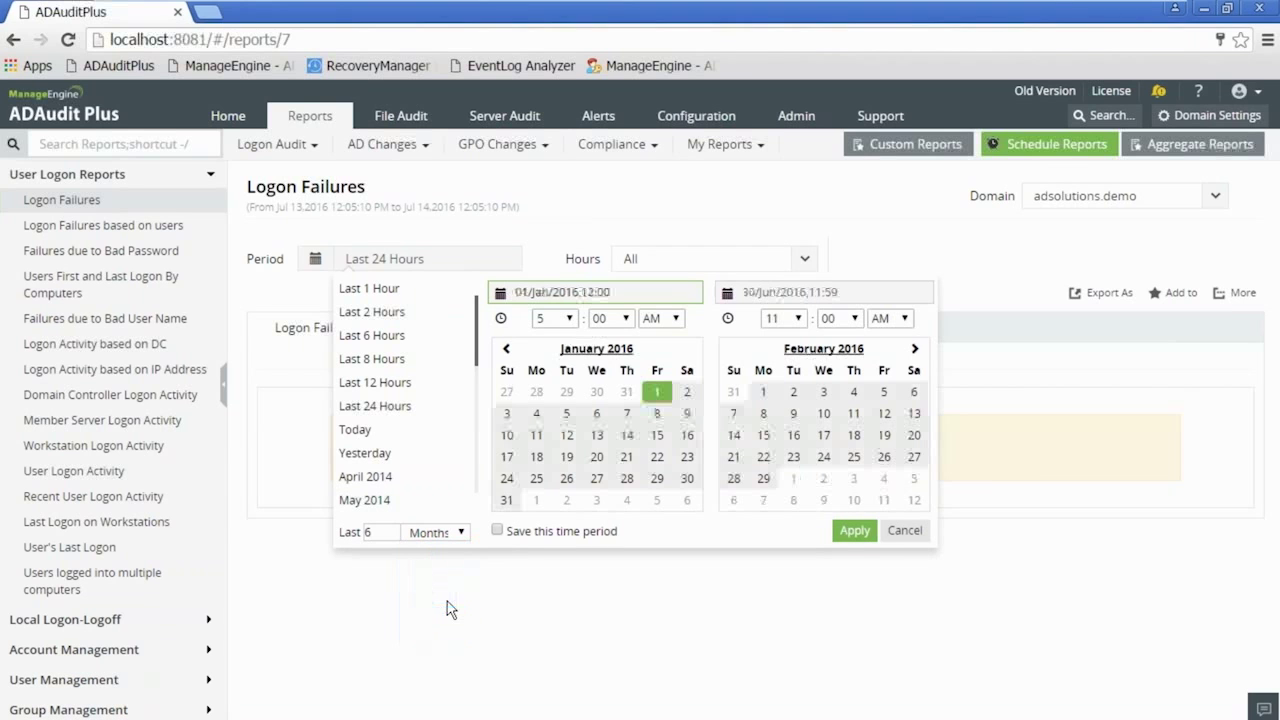
click(853, 531)
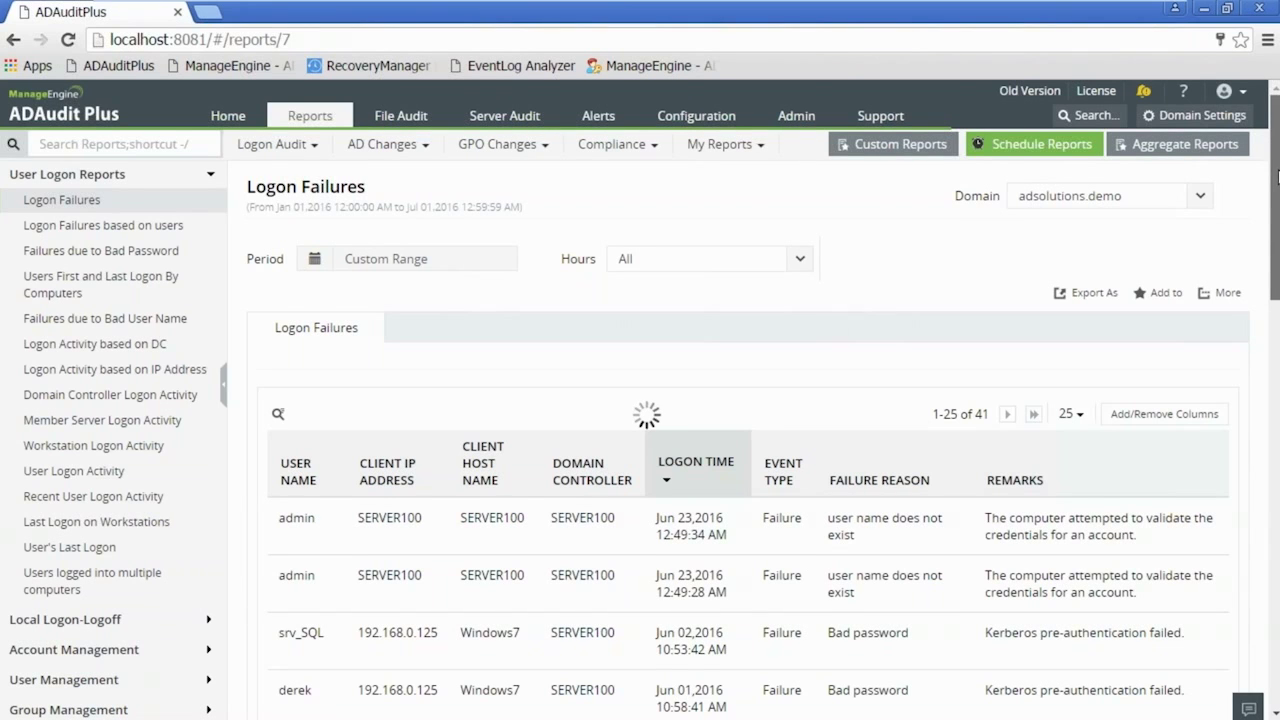
drag(1276, 177, 1276, 236)
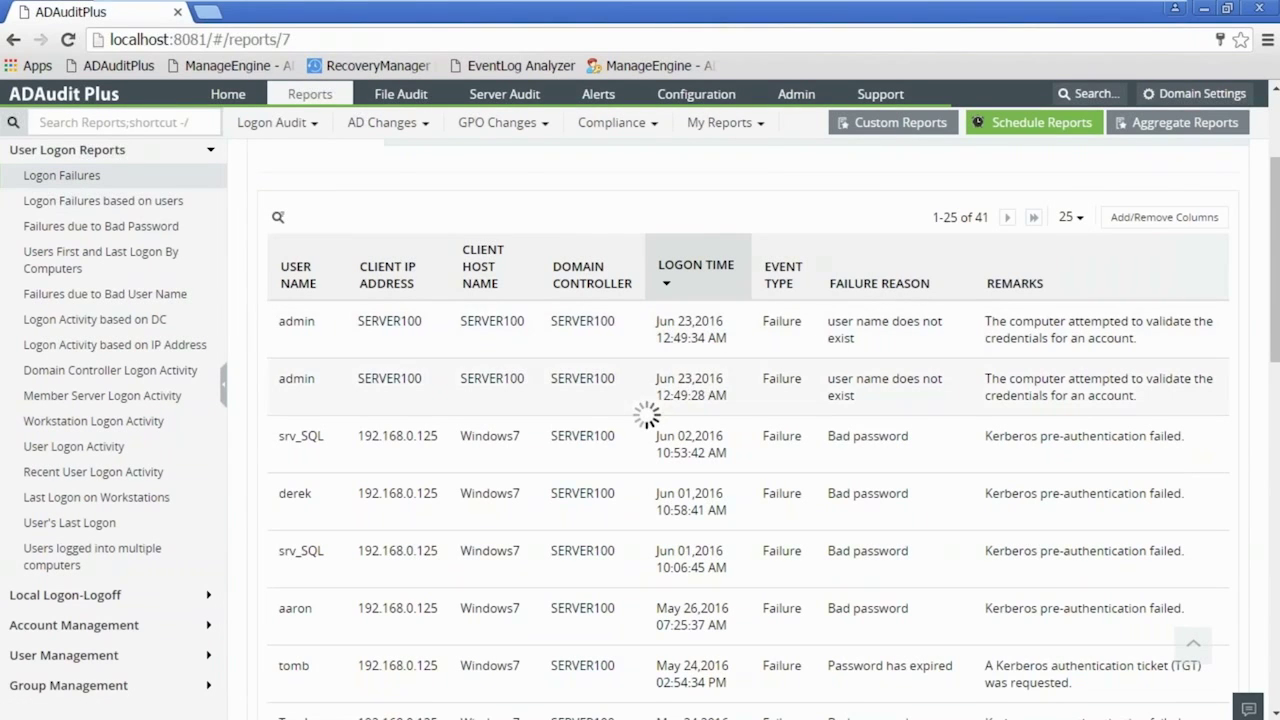
scroll(1275, 254, up, 3)
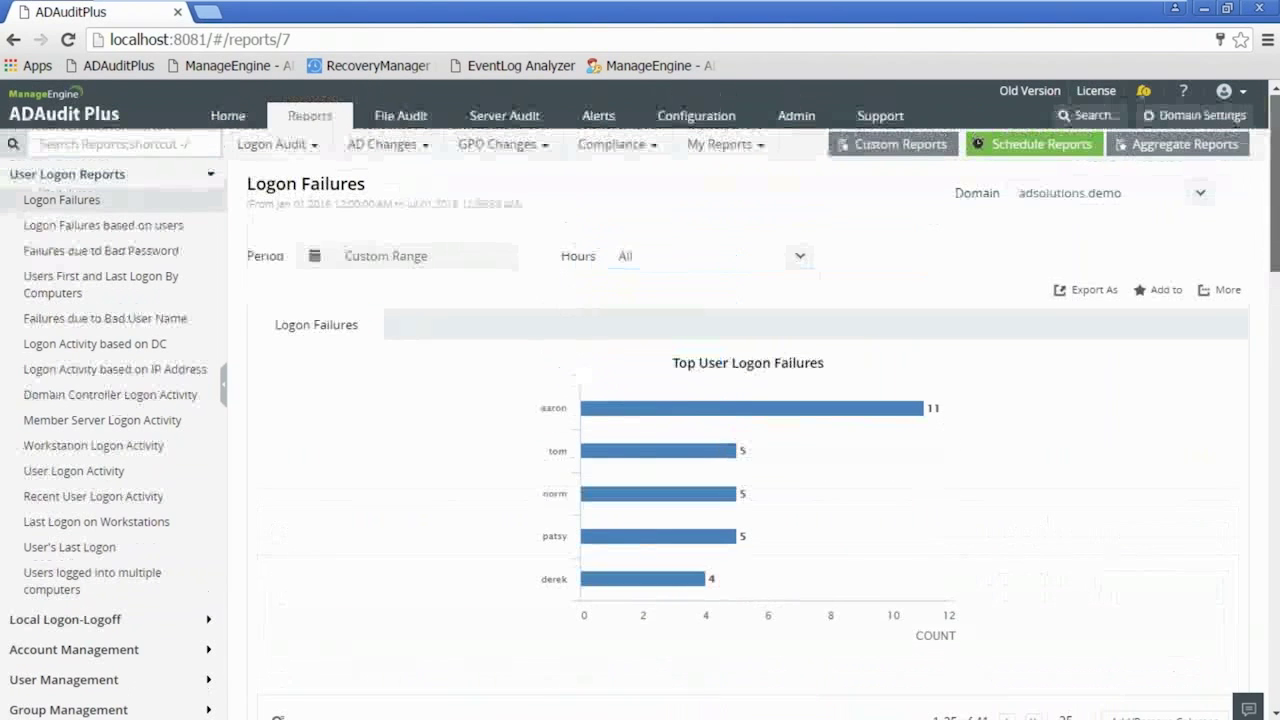
scroll(748, 412, down, 2)
drag(1275, 214, 1276, 375)
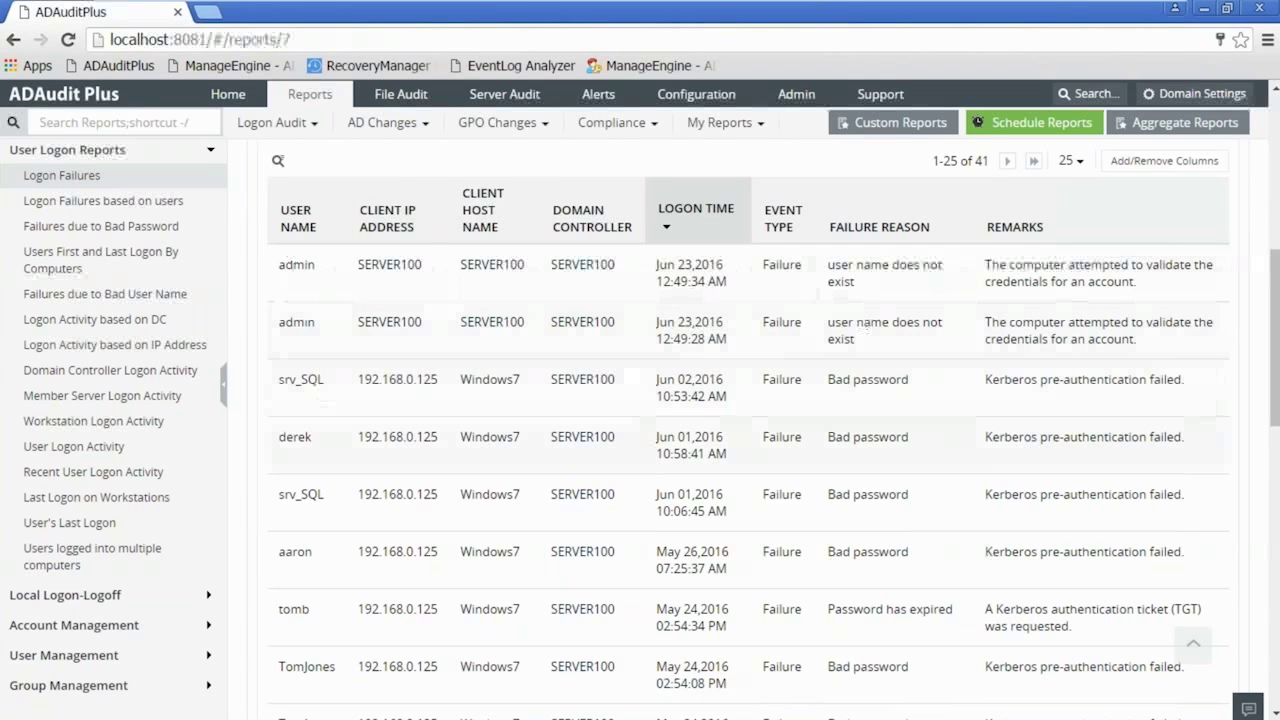
scroll(558, 428, down, 1)
scroll(558, 428, down, 3)
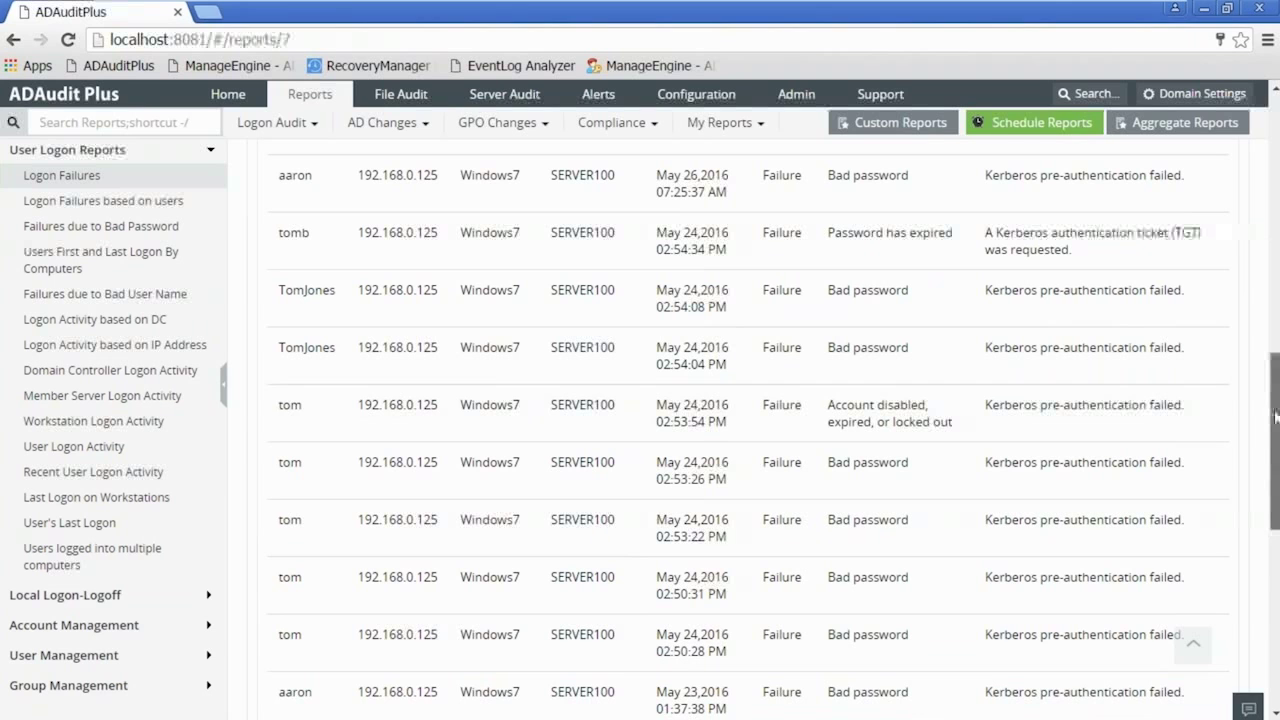
drag(1276, 415, 1276, 175)
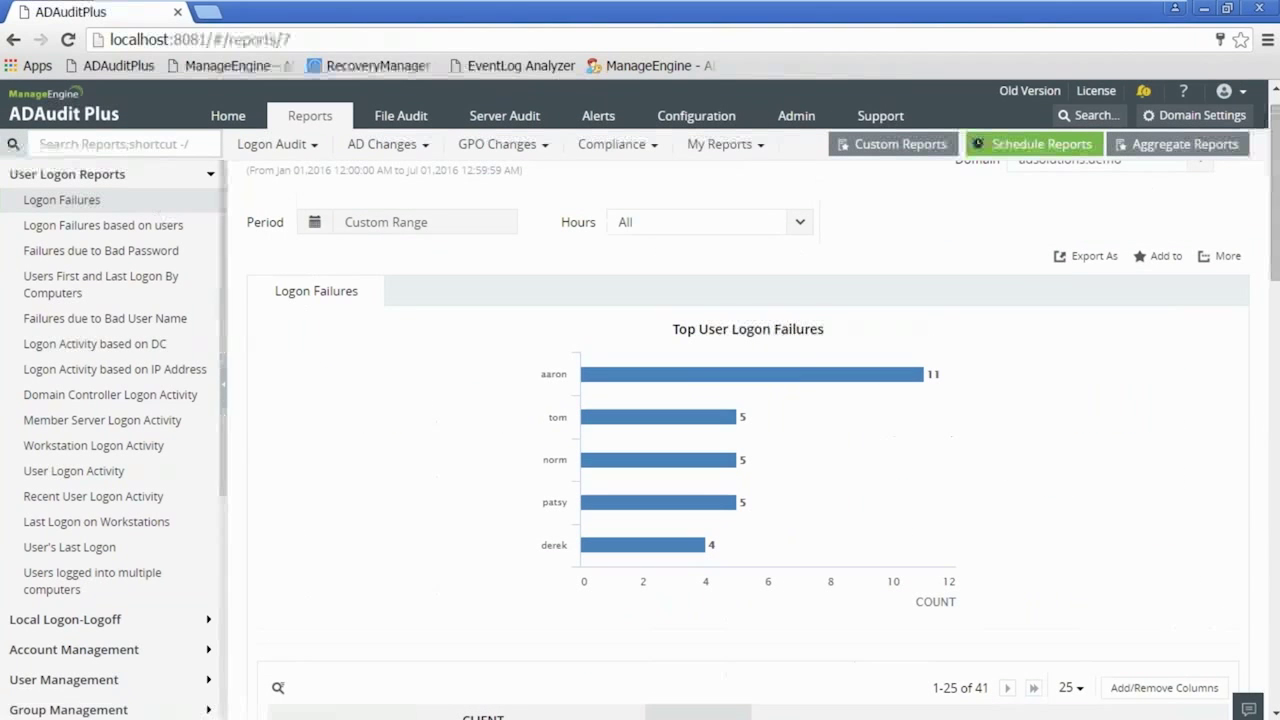
- Collapse User Logon Reports and open Account Management > All AD Changes
click(92, 176)
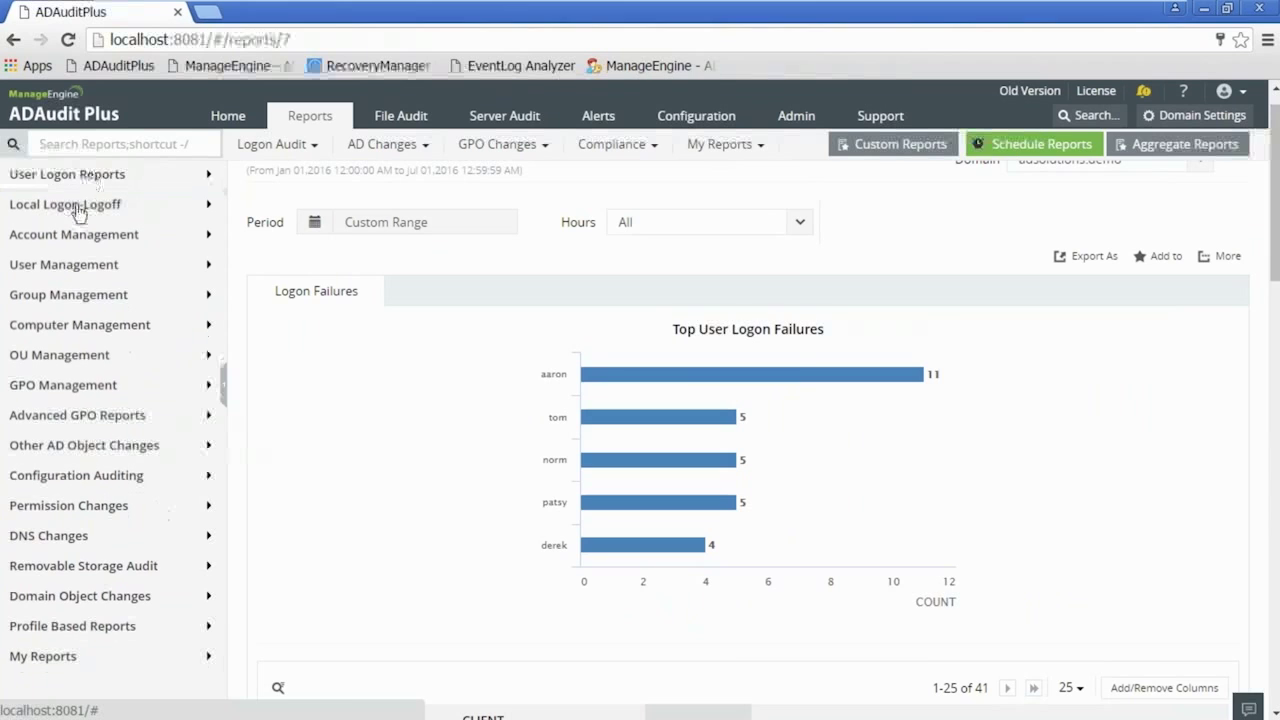
click(86, 240)
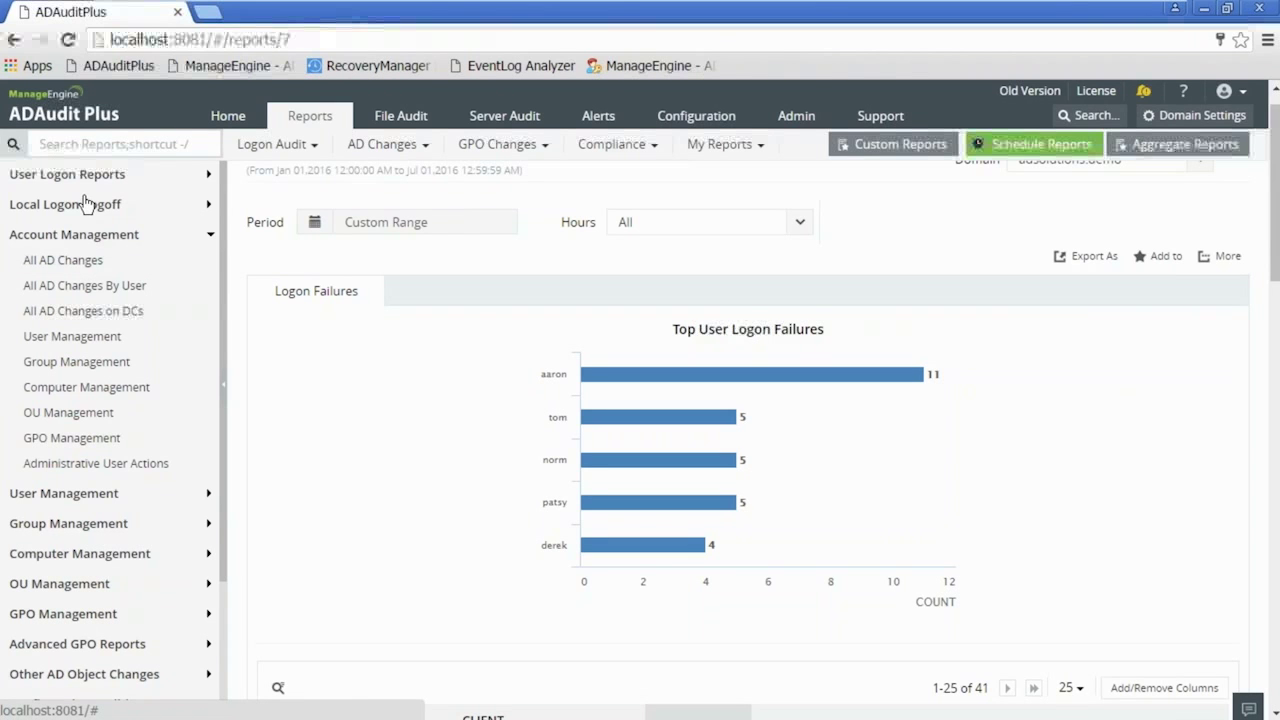
click(87, 261)
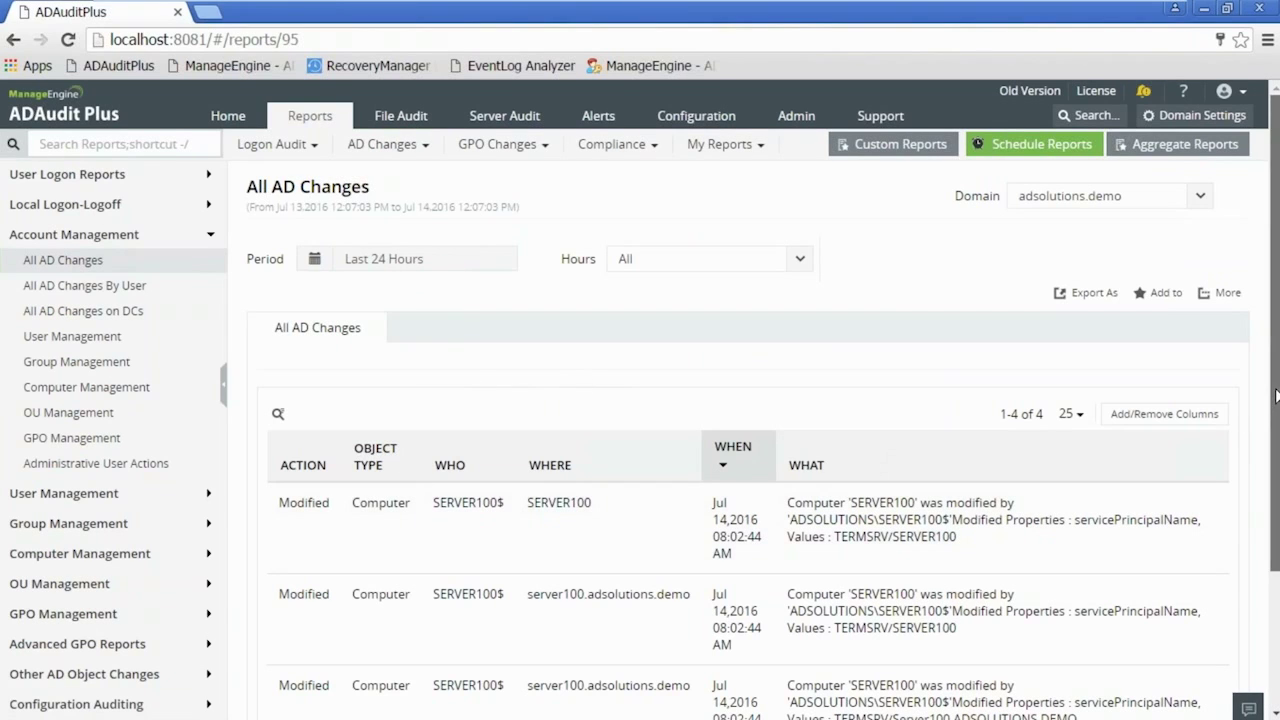
- Show the All AD Changes Add/Remove Columns list, then expand the Local Logon-Logoff reports
mouse_move(1277, 397)
mouse_down()
mouse_move(1272, 537)
mouse_move(1274, 392)
mouse_up()
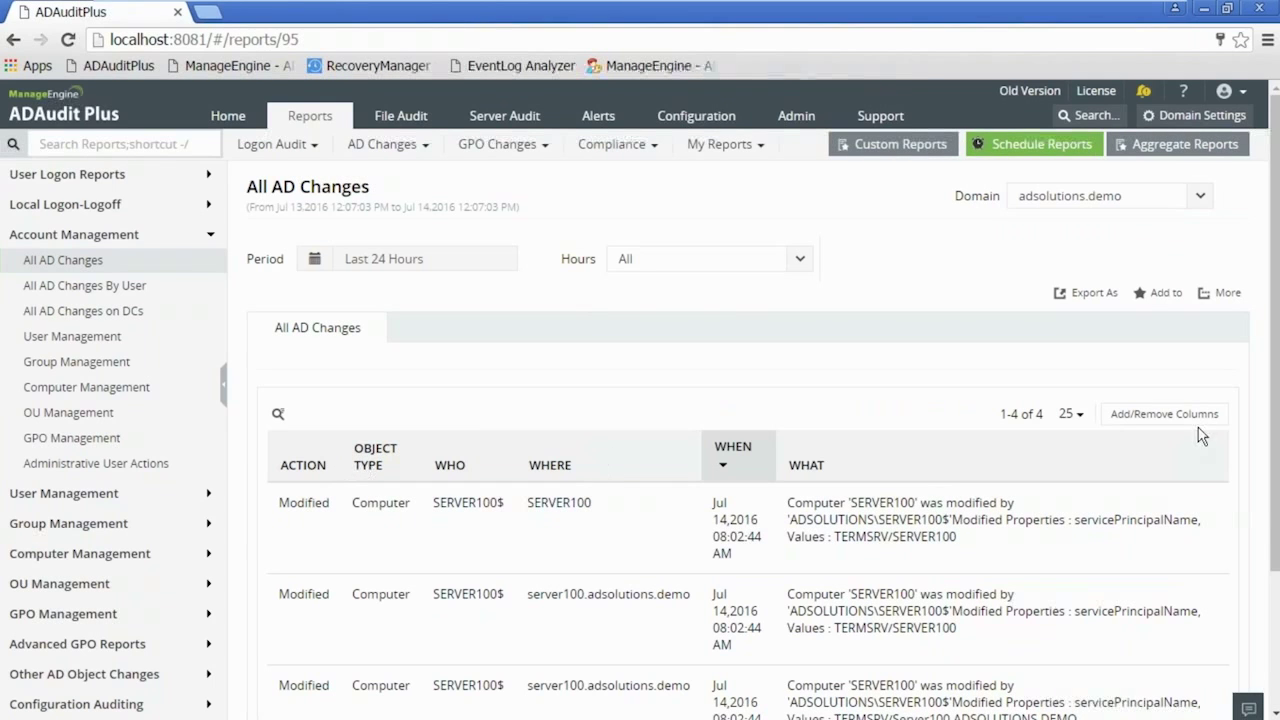
click(1162, 420)
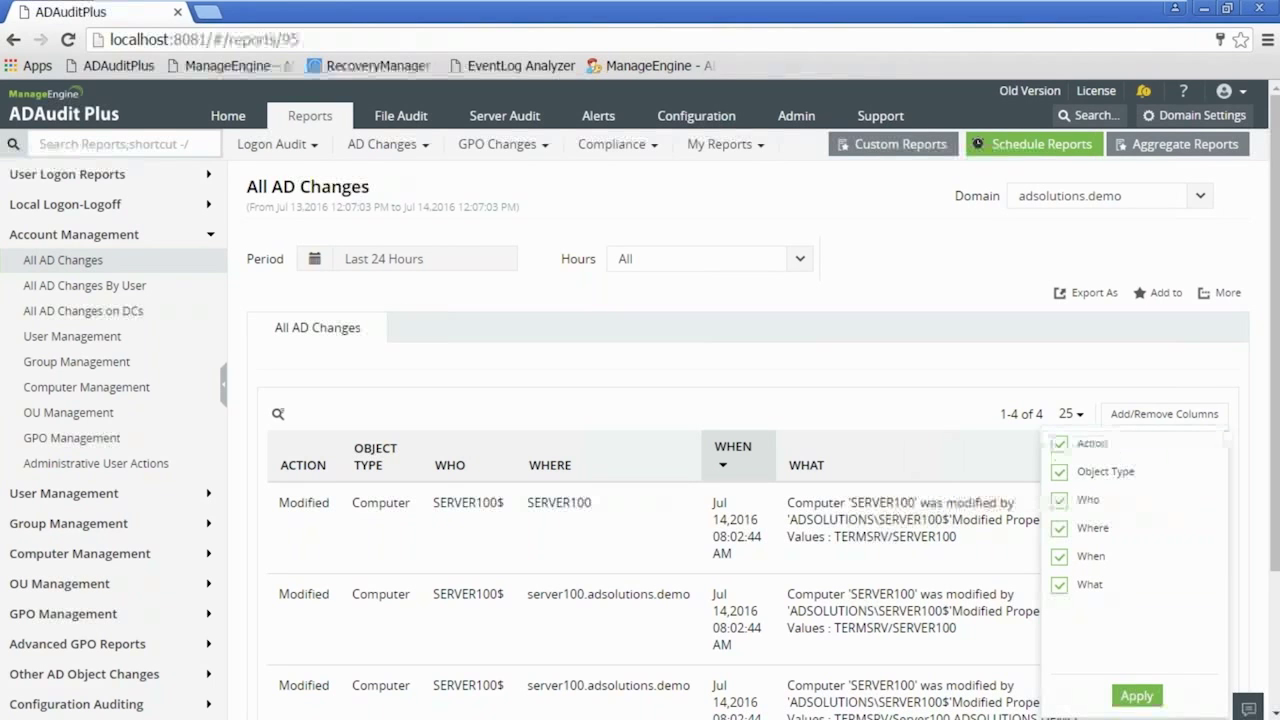
click(95, 206)
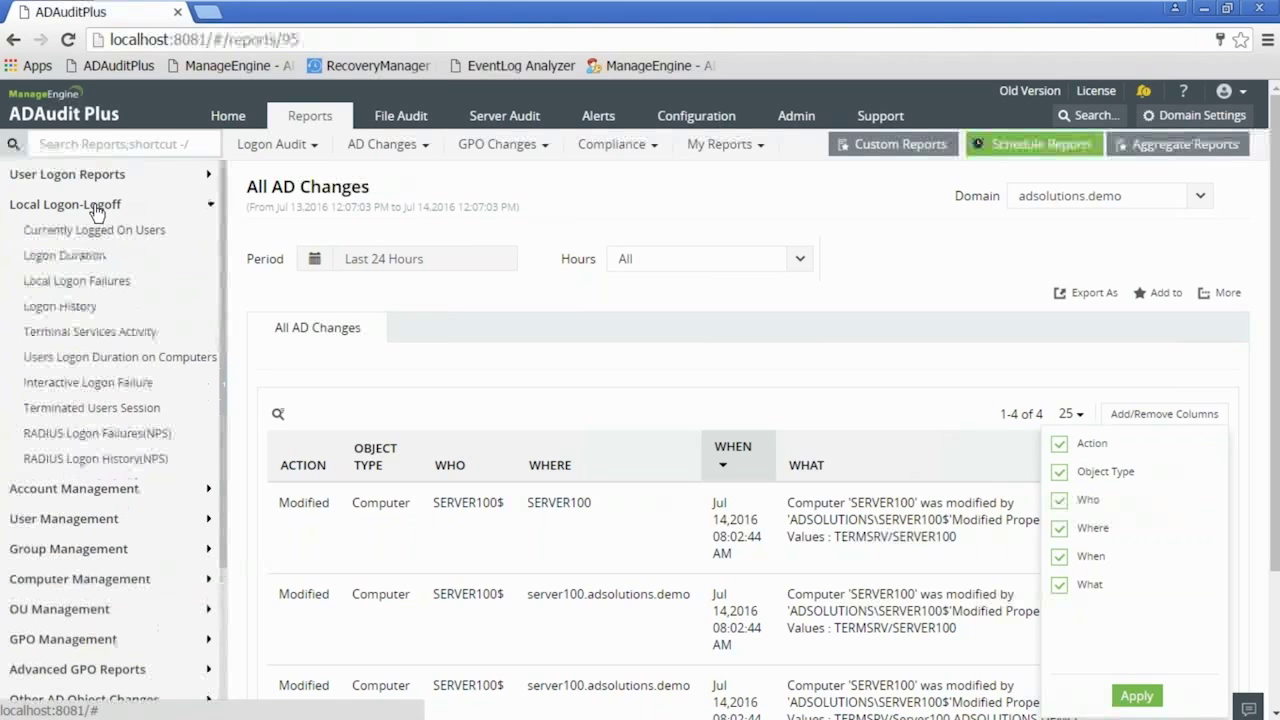
- Open the Interactive Logon Failure report for the last 6 months
click(90, 383)
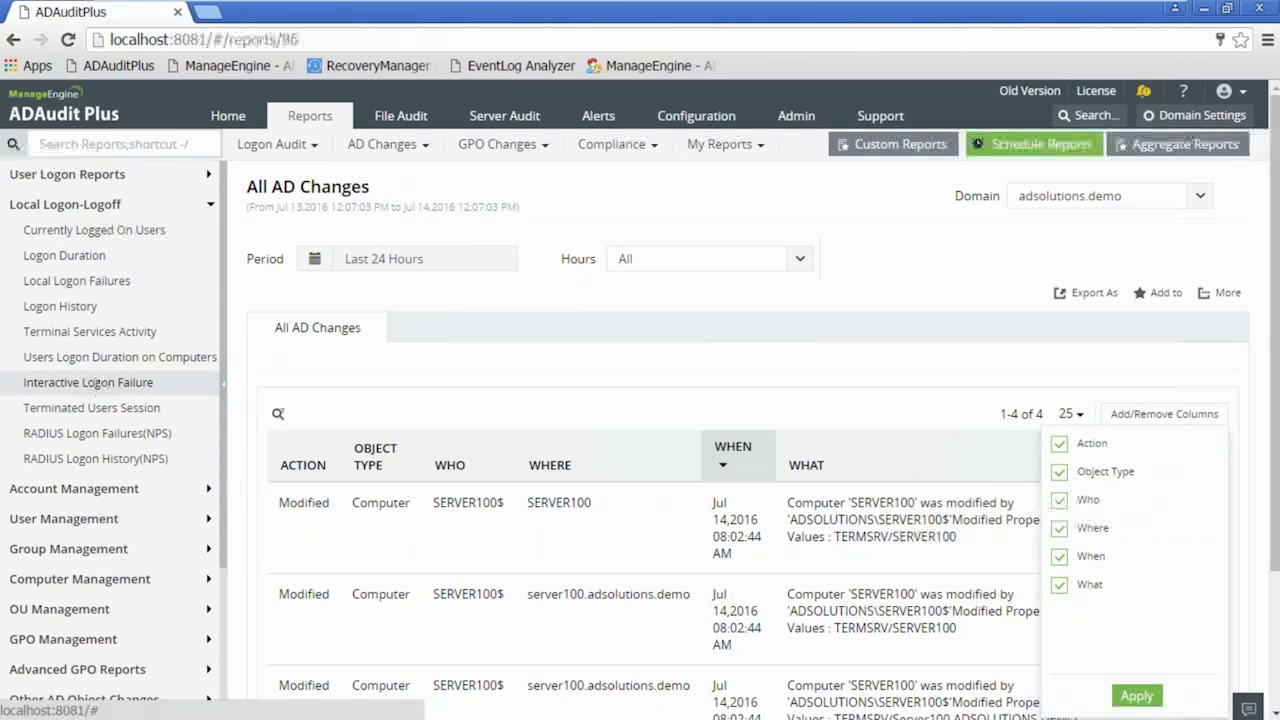
click(412, 259)
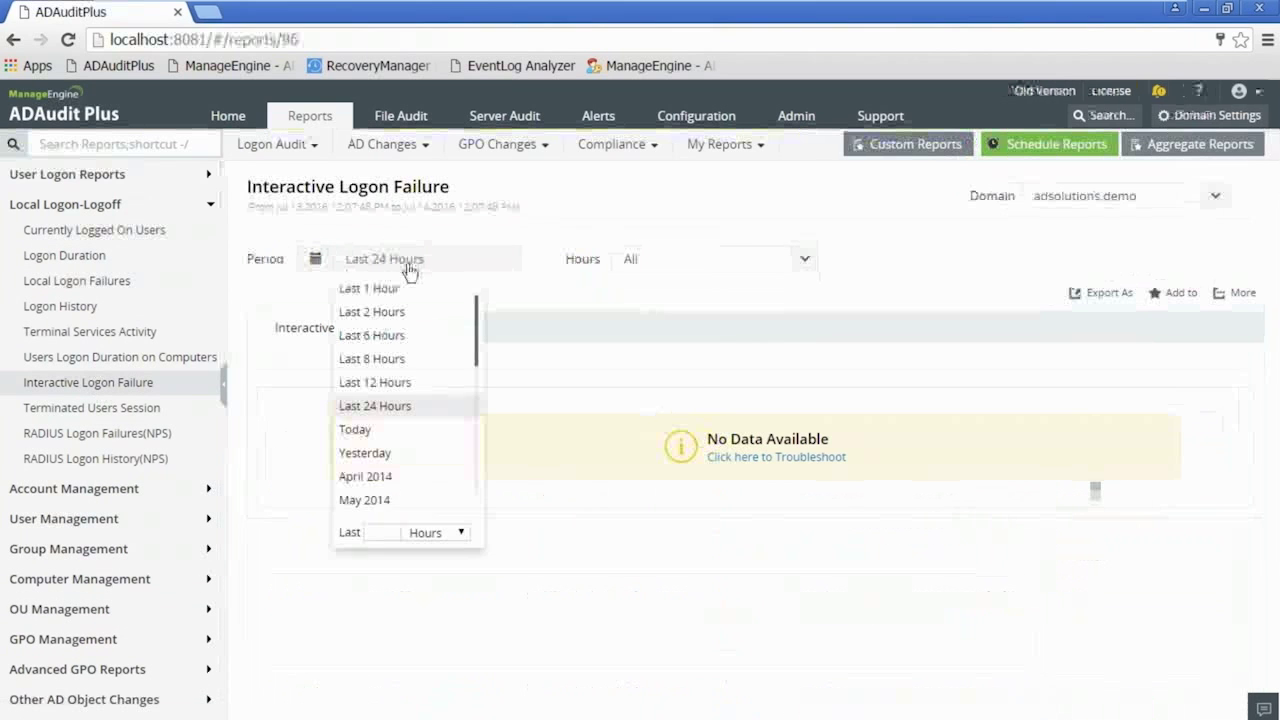
click(385, 528)
text(6)
click(440, 532)
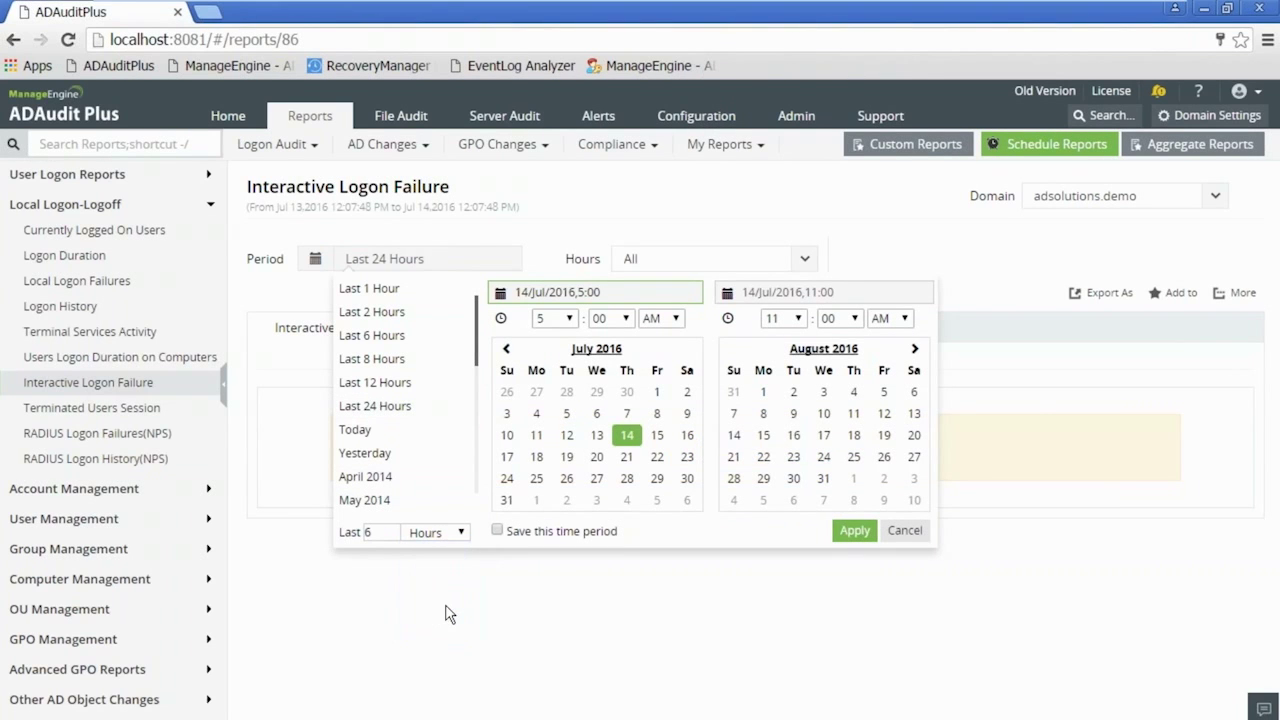
click(855, 530)
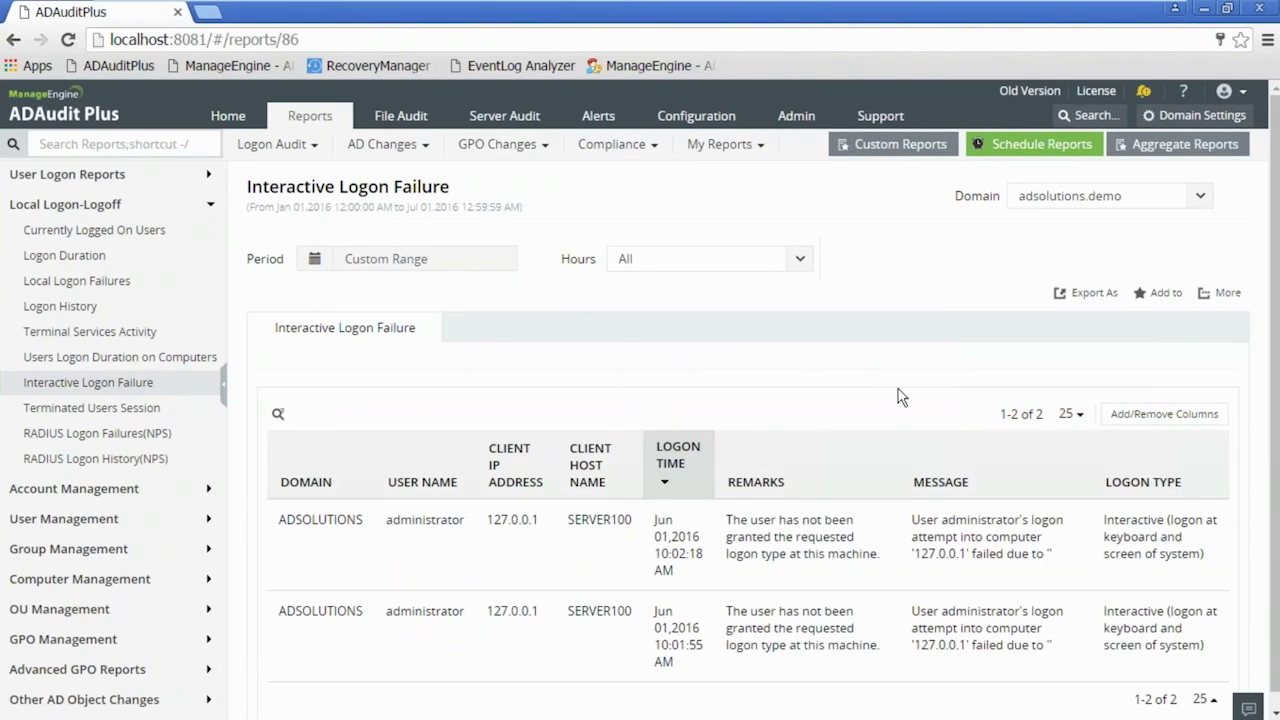
- Bring up the report's Add/Remove Columns checklist to adjust displayed columns
scroll(898, 397, down, 1)
click(1157, 400)
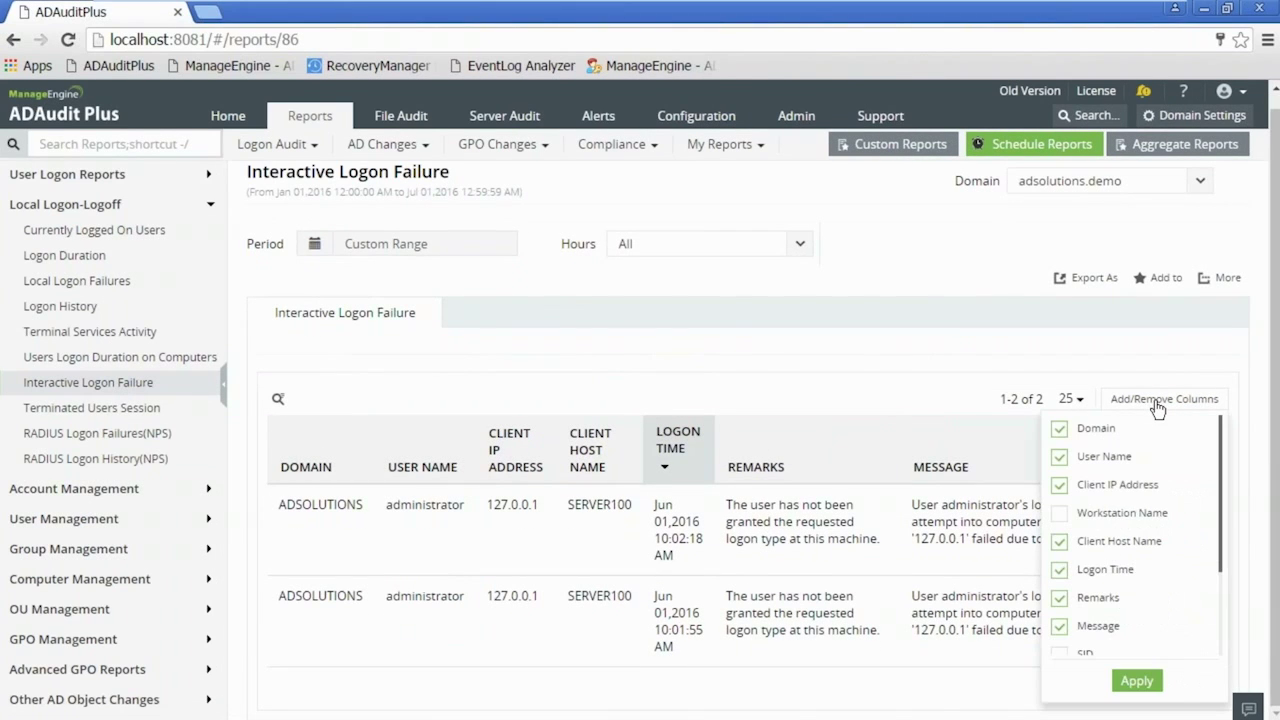
drag(1218, 491, 1221, 595)
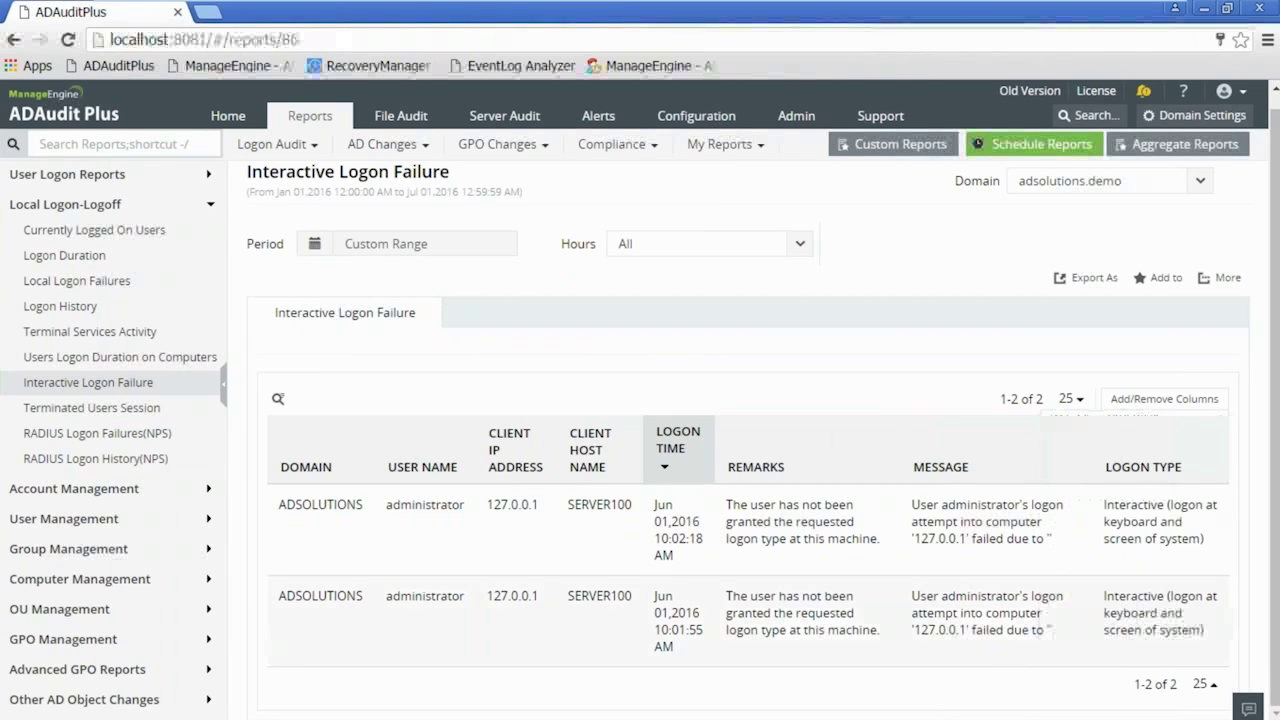
click(1168, 399)
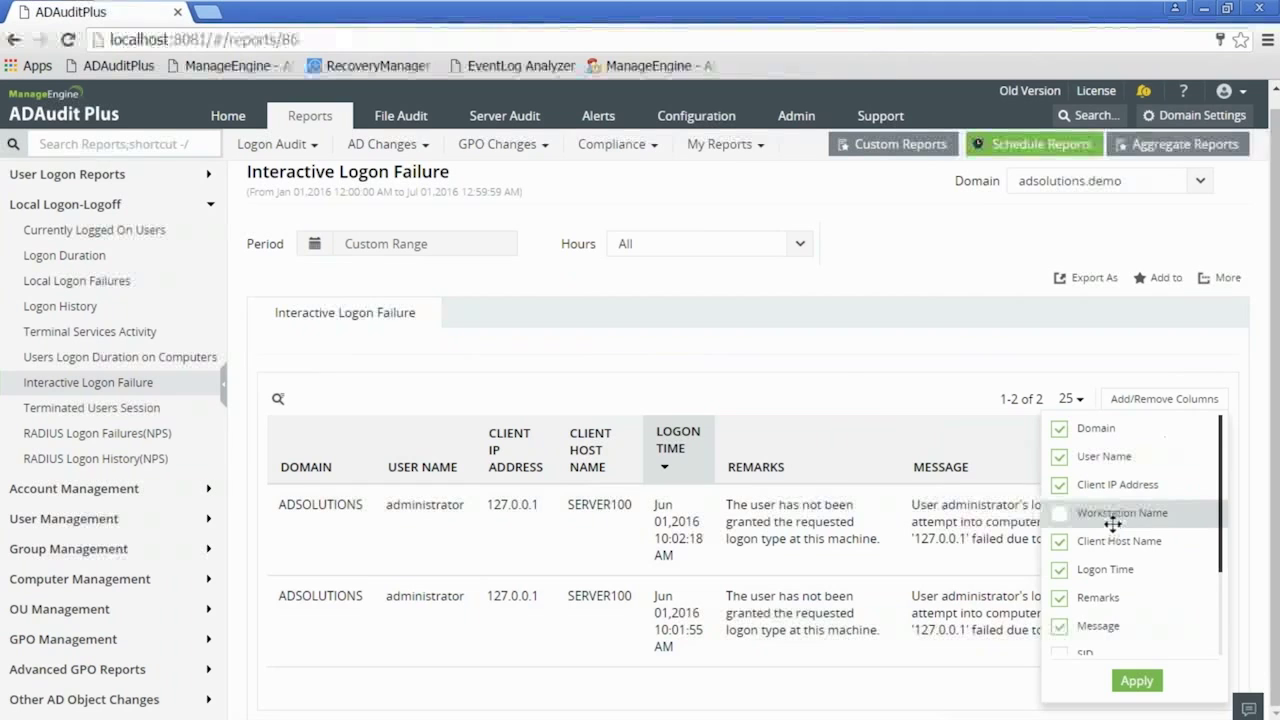
click(844, 379)
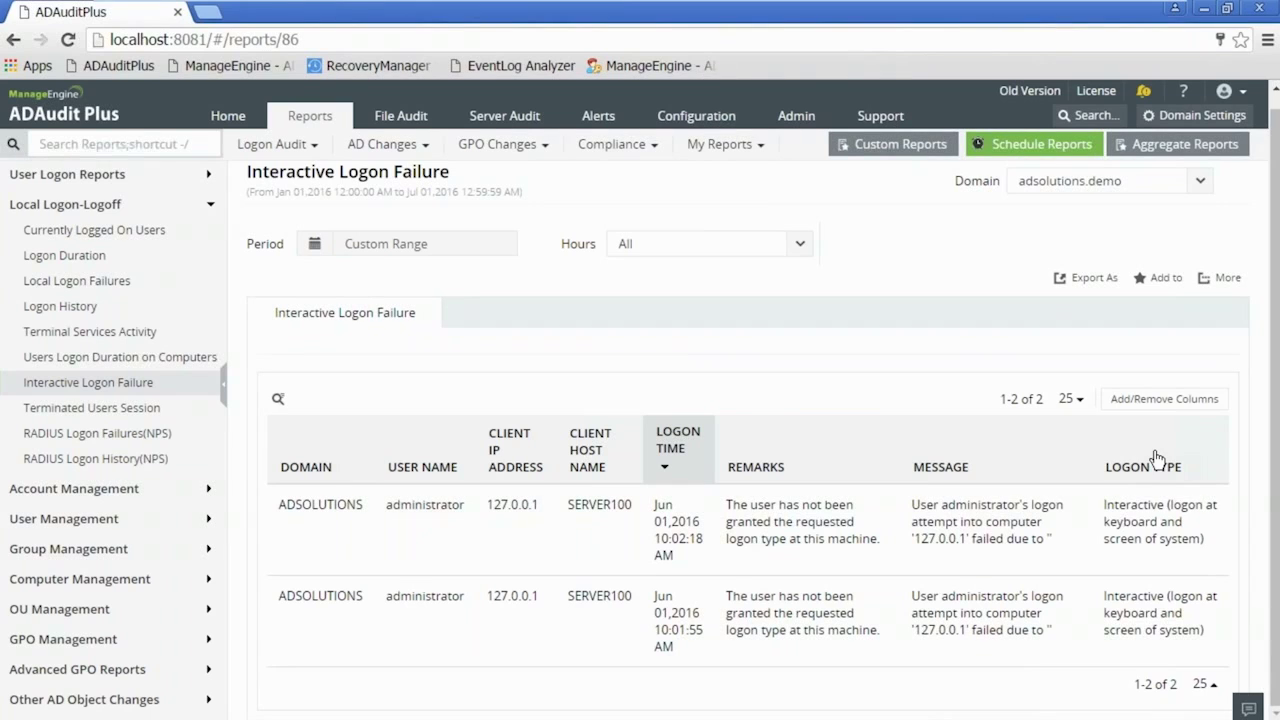
click(1150, 401)
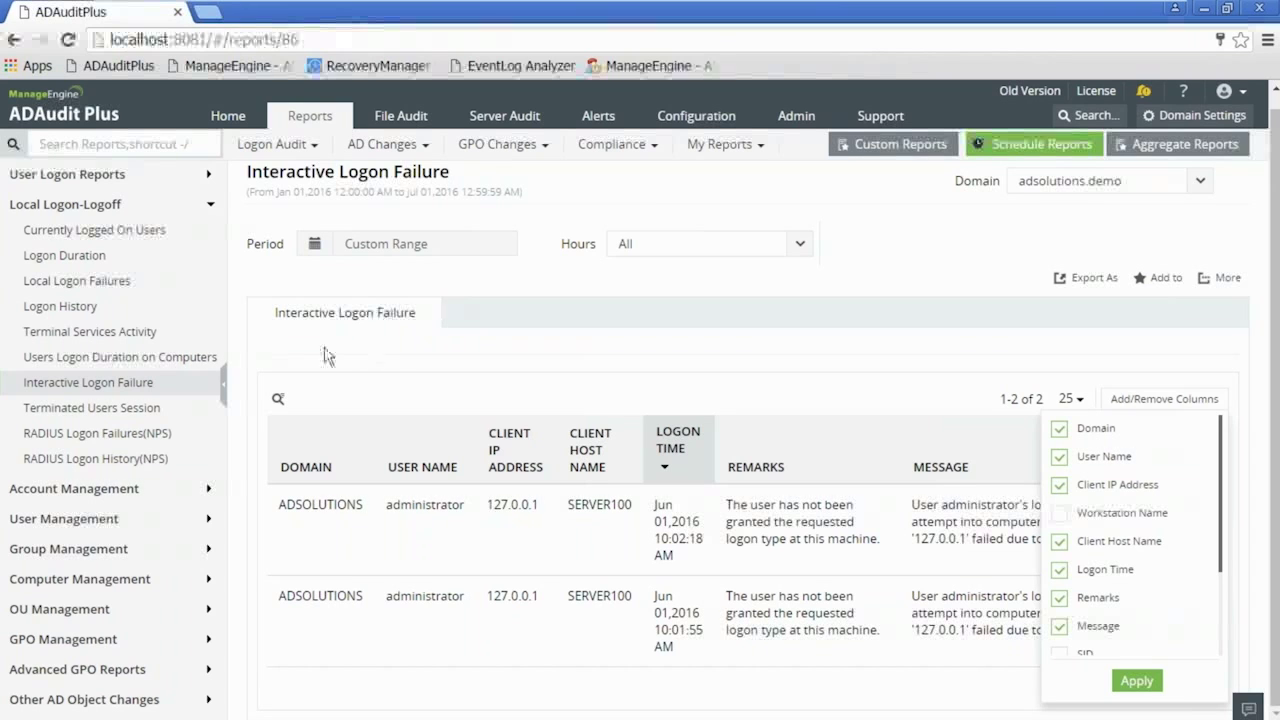
- Open Account Management > All AD Changes with the period set to the last 6 weeks (793 changes)
click(94, 208)
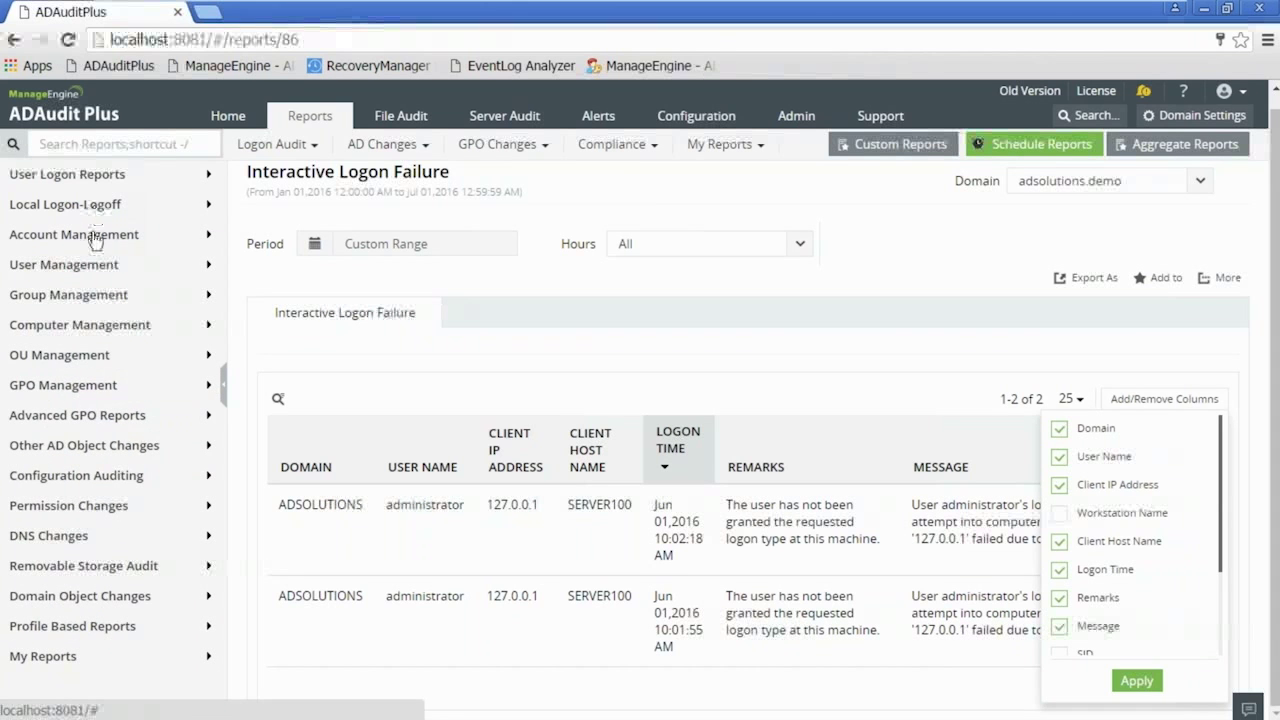
click(95, 238)
click(86, 262)
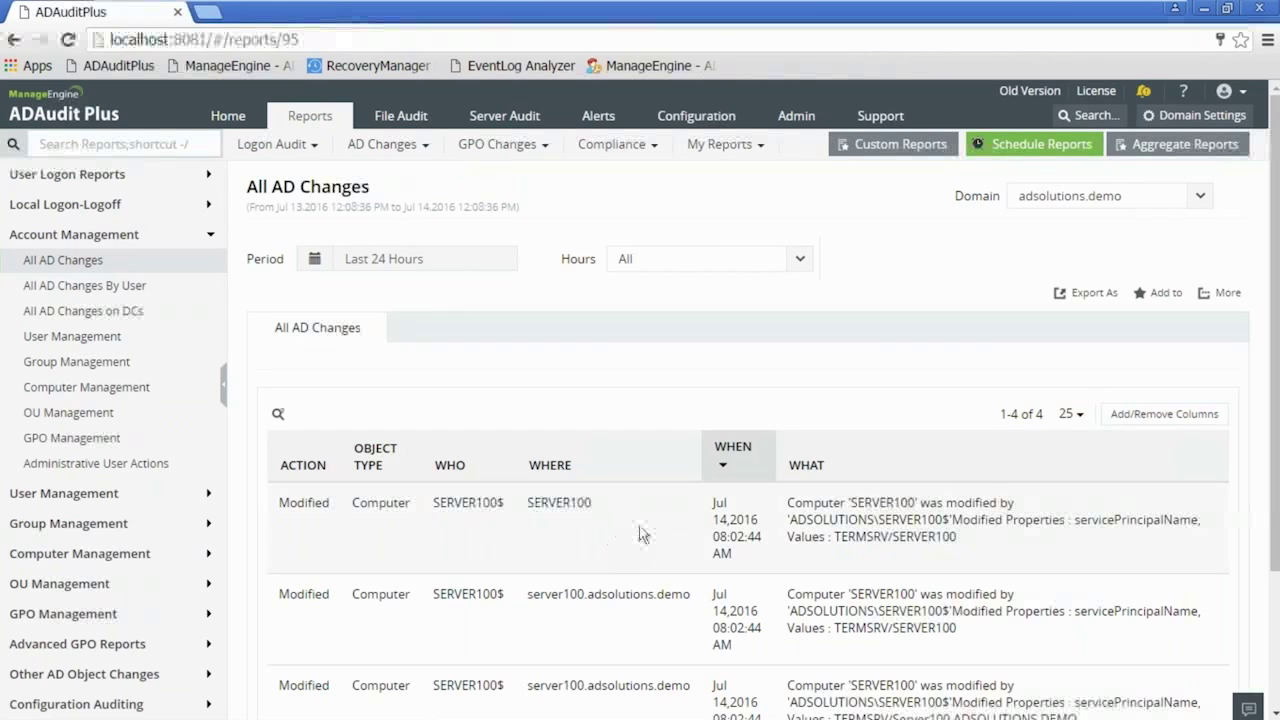
click(408, 264)
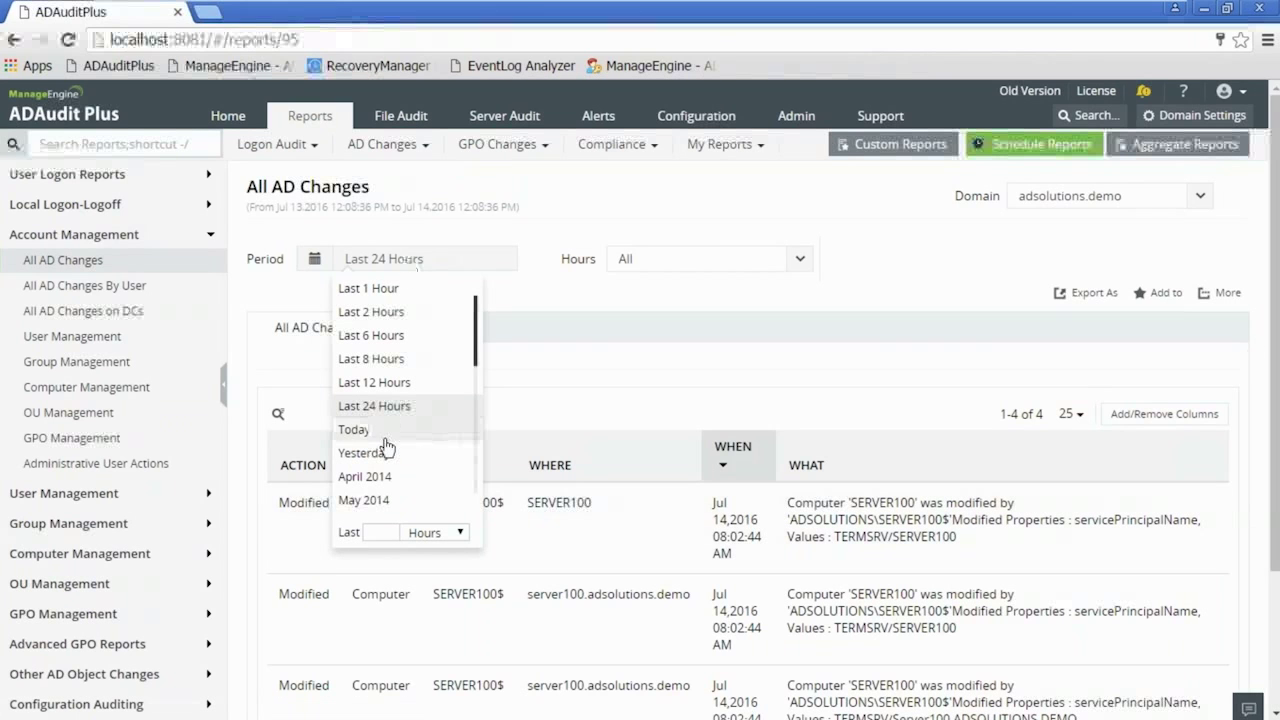
text(6)
click(410, 531)
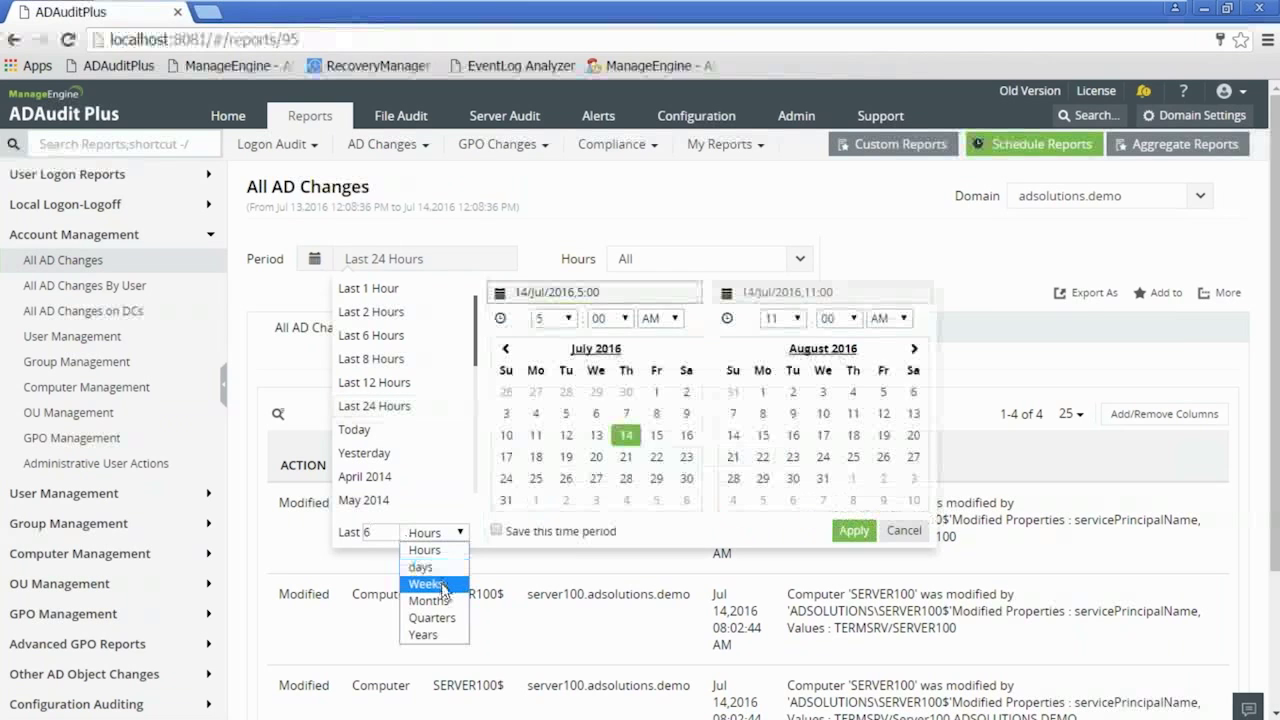
click(444, 578)
click(854, 531)
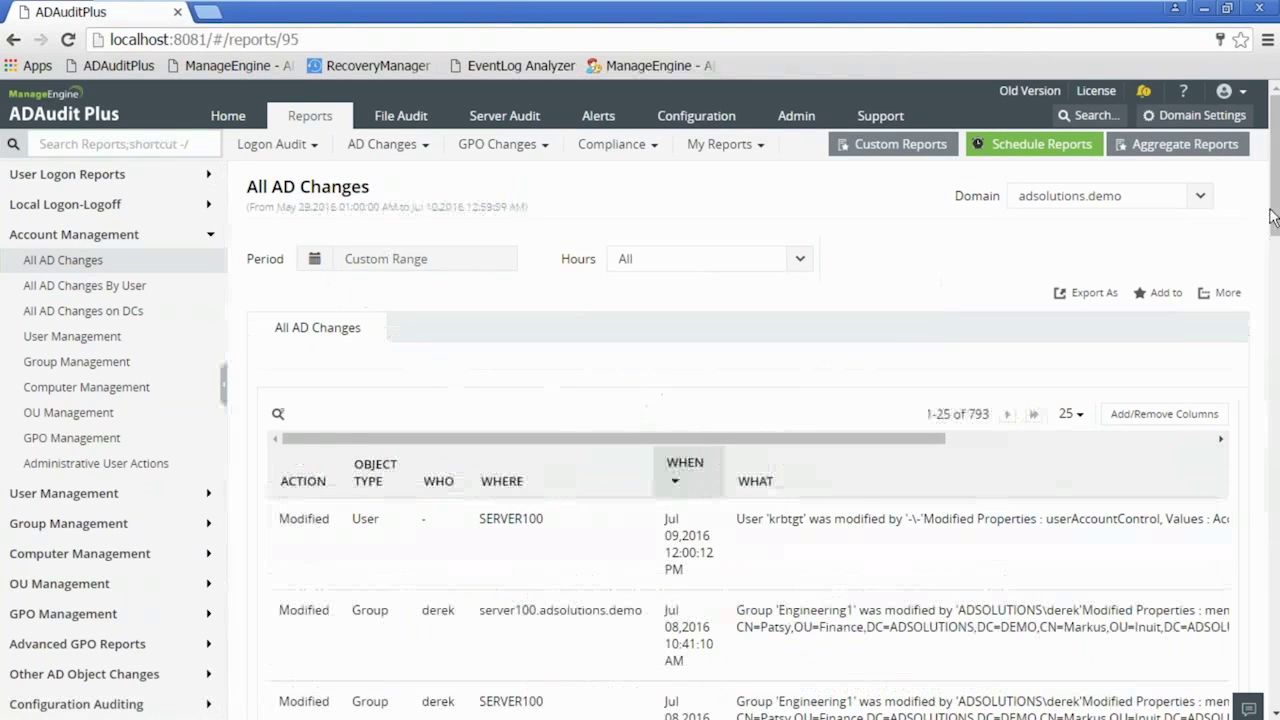
scroll(1277, 213, down, 4)
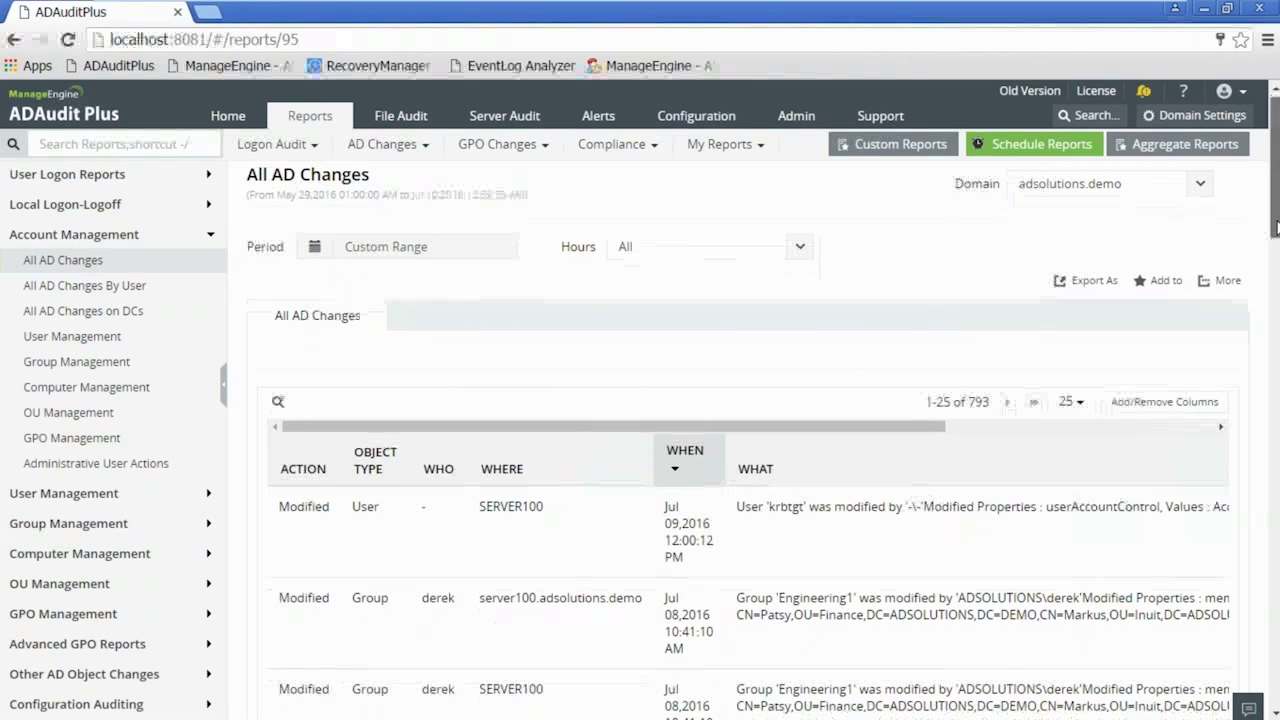
scroll(1270, 403, down, 5)
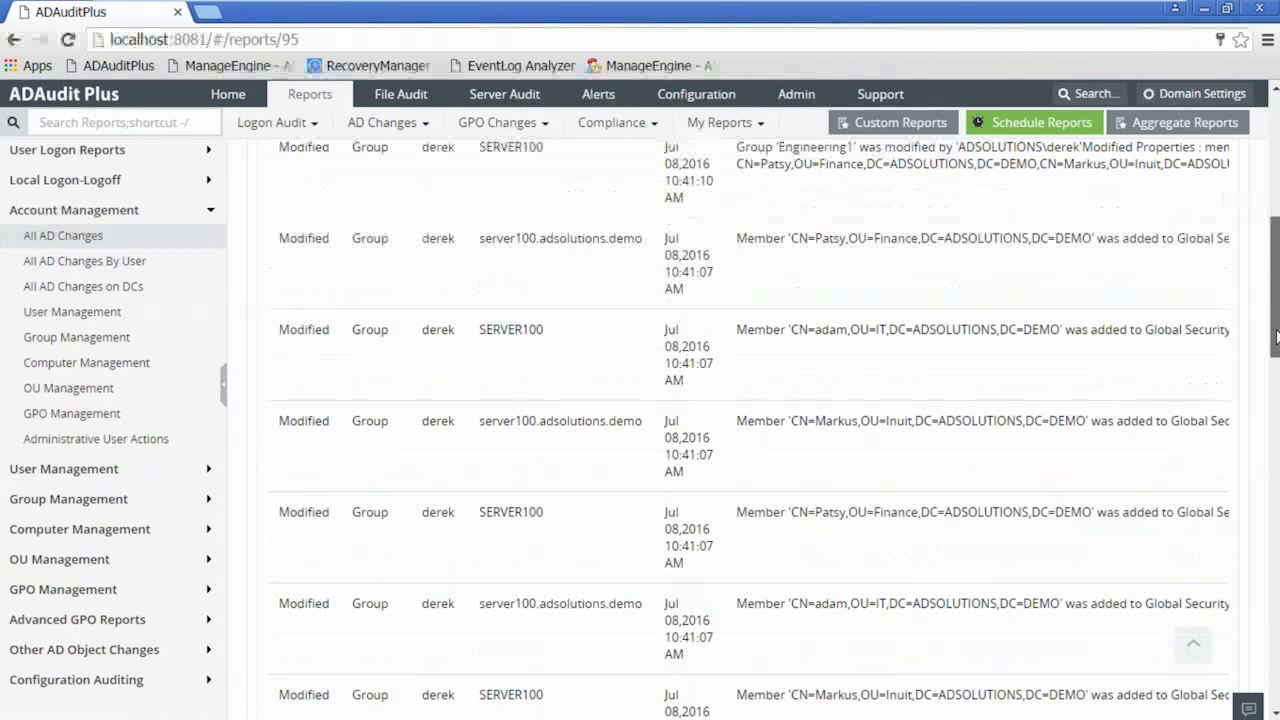
drag(1272, 403, 1274, 265)
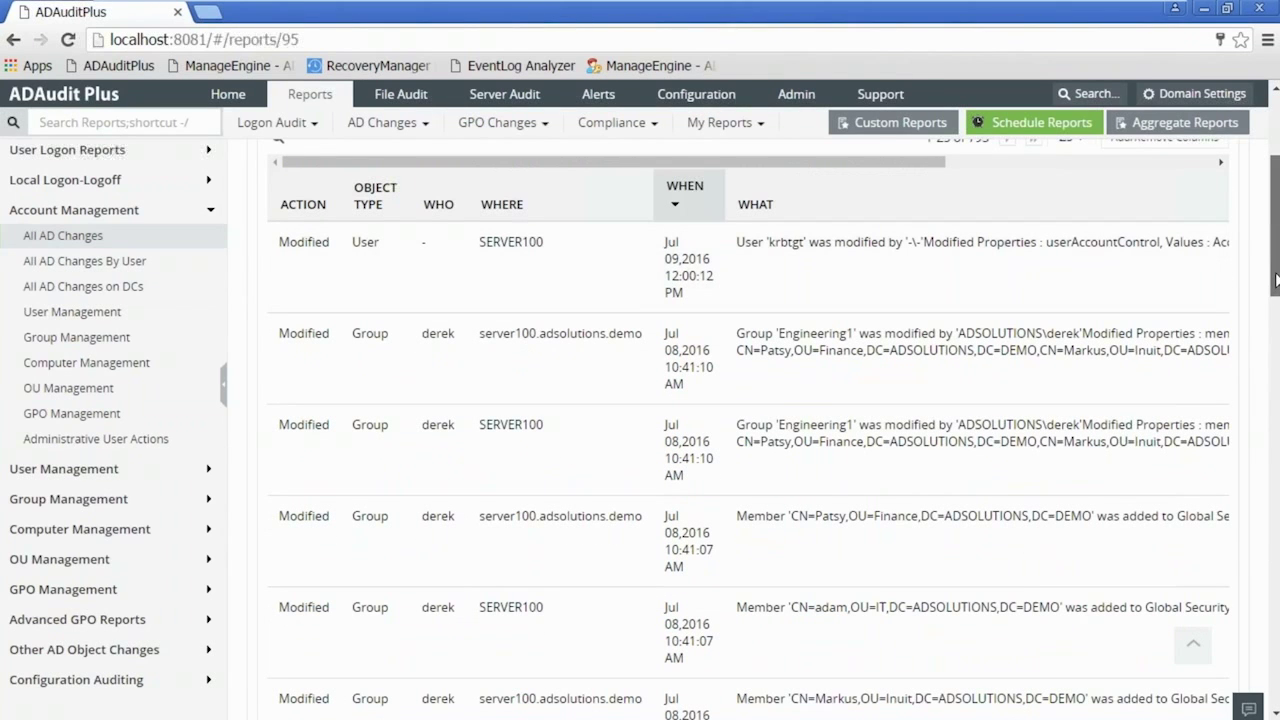
drag(1276, 281, 1275, 216)
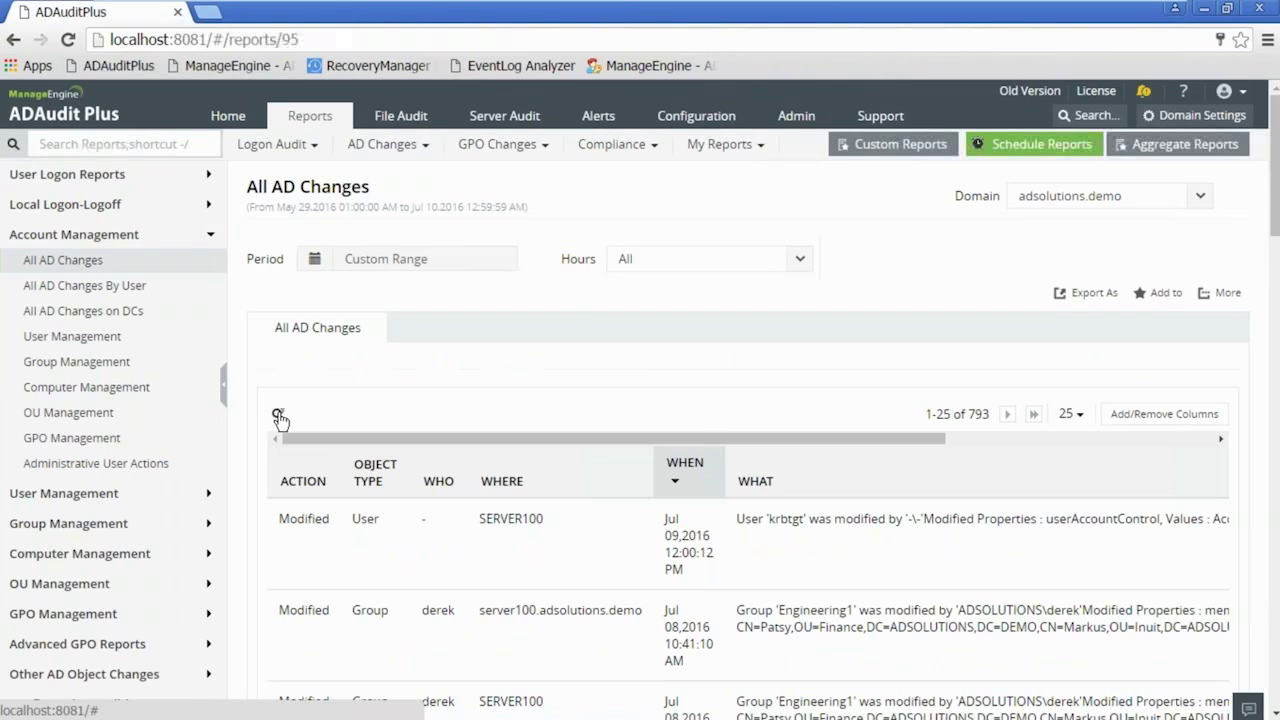
- Filter the table's OBJECT TYPE column by 'user', leaving 57 modifications
click(279, 416)
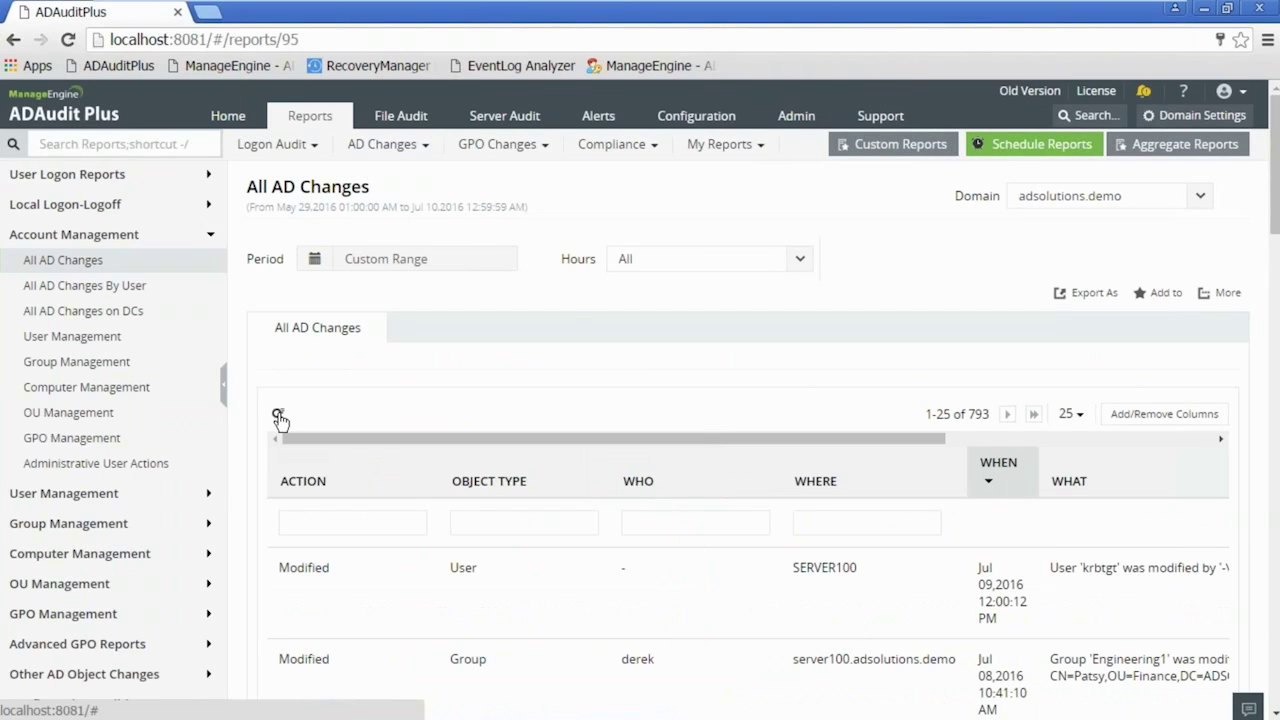
click(497, 520)
text(user)
key(Return)
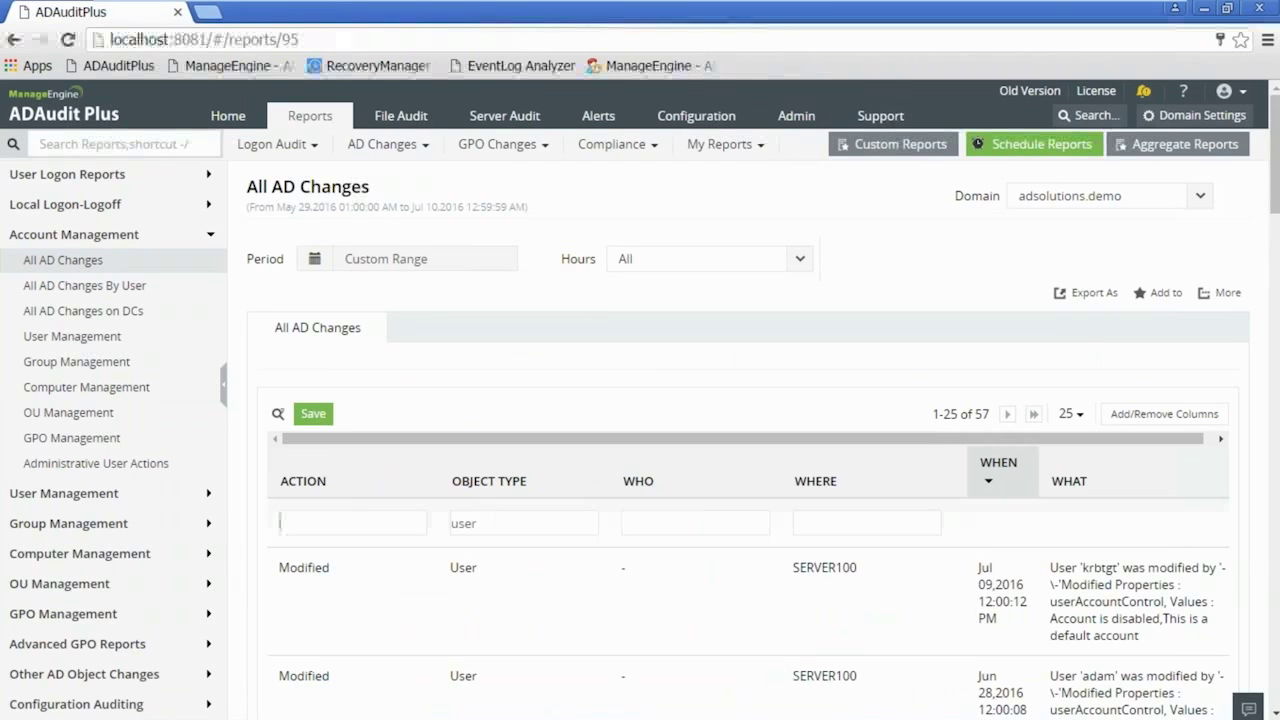
scroll(1276, 218, down, 1)
mouse_move(1276, 218)
mouse_down()
mouse_move(1273, 321)
mouse_move(1275, 231)
mouse_up()
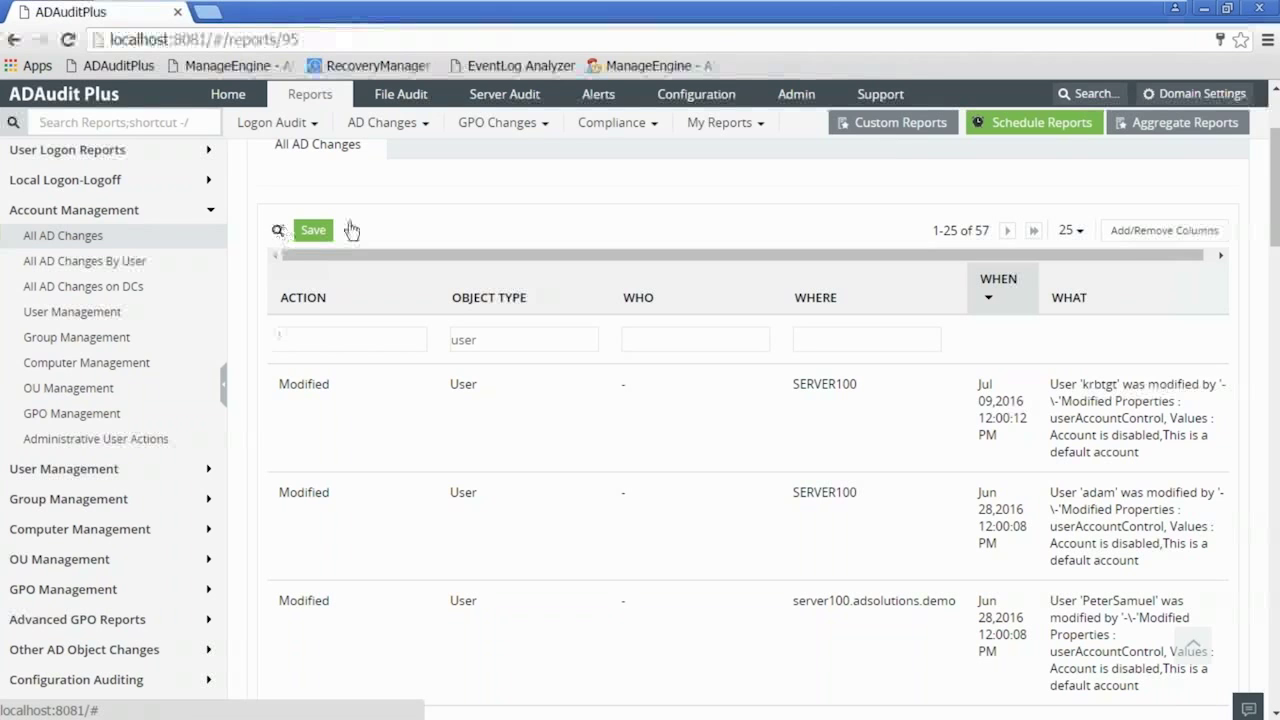
scroll(757, 228, up, 1)
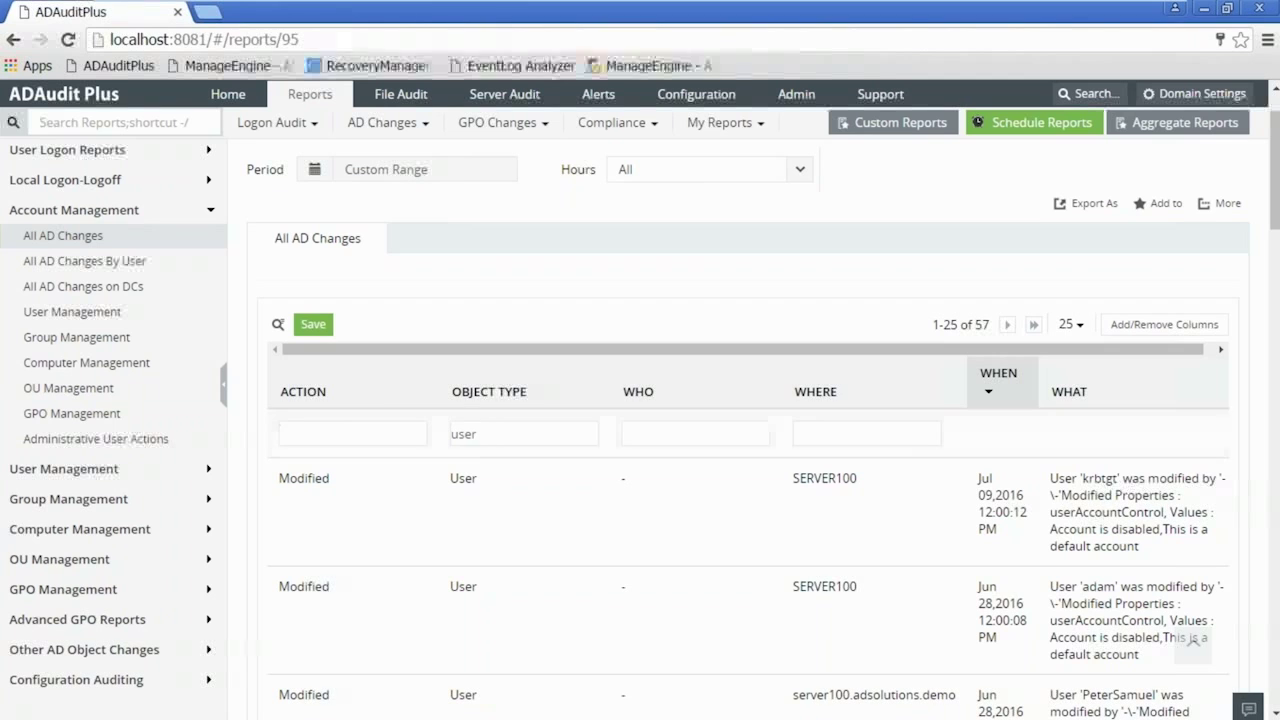
- Set the report period to April 1 – May 1, 2016, giving 1236 changes
click(395, 170)
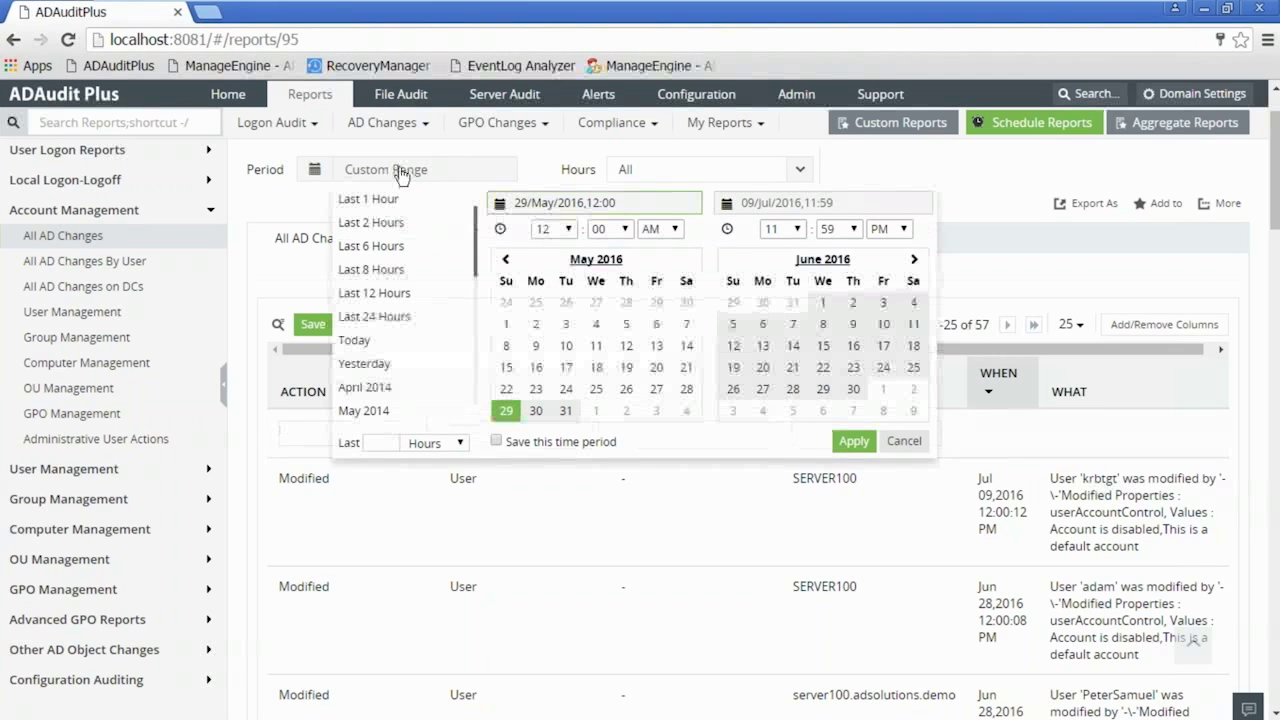
click(506, 260)
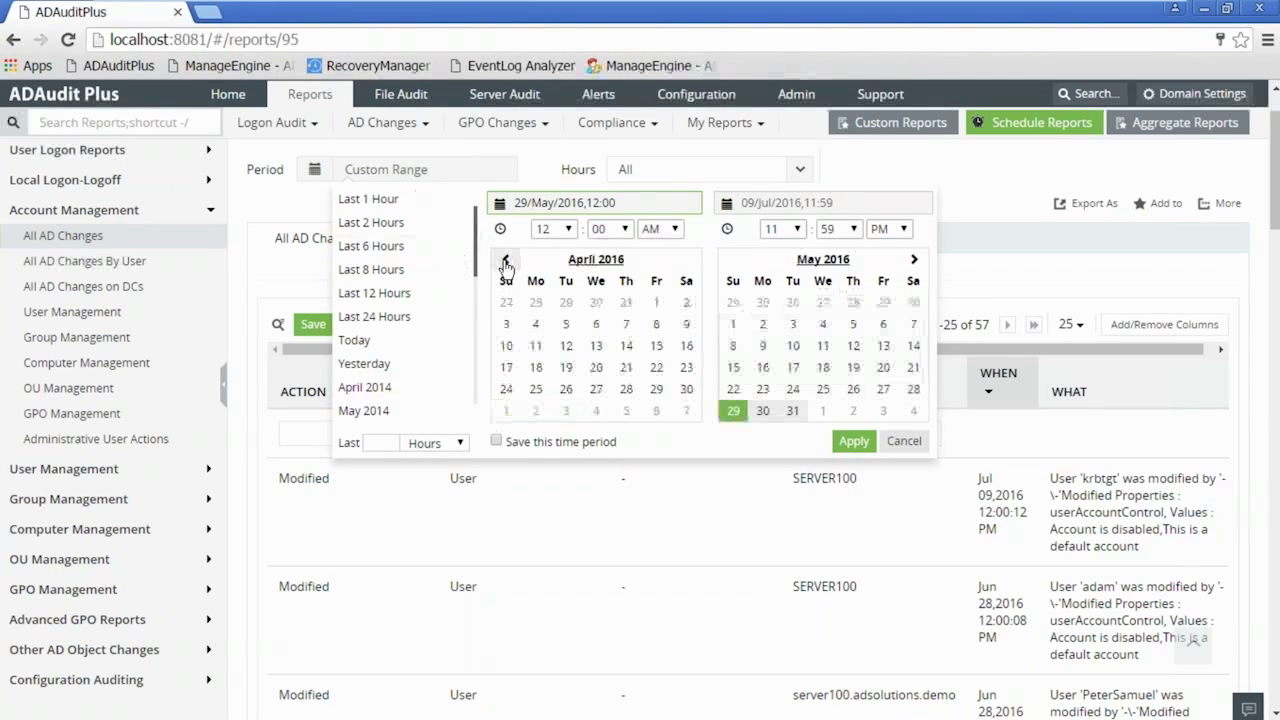
click(656, 303)
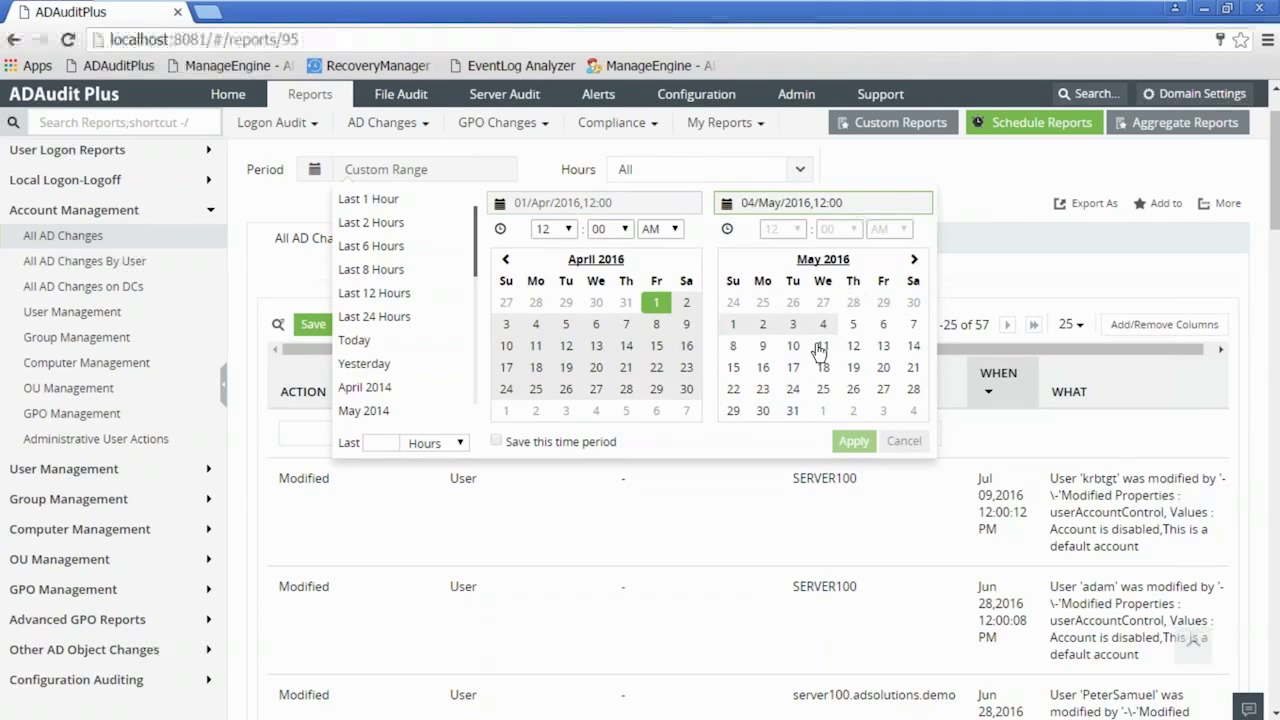
click(736, 324)
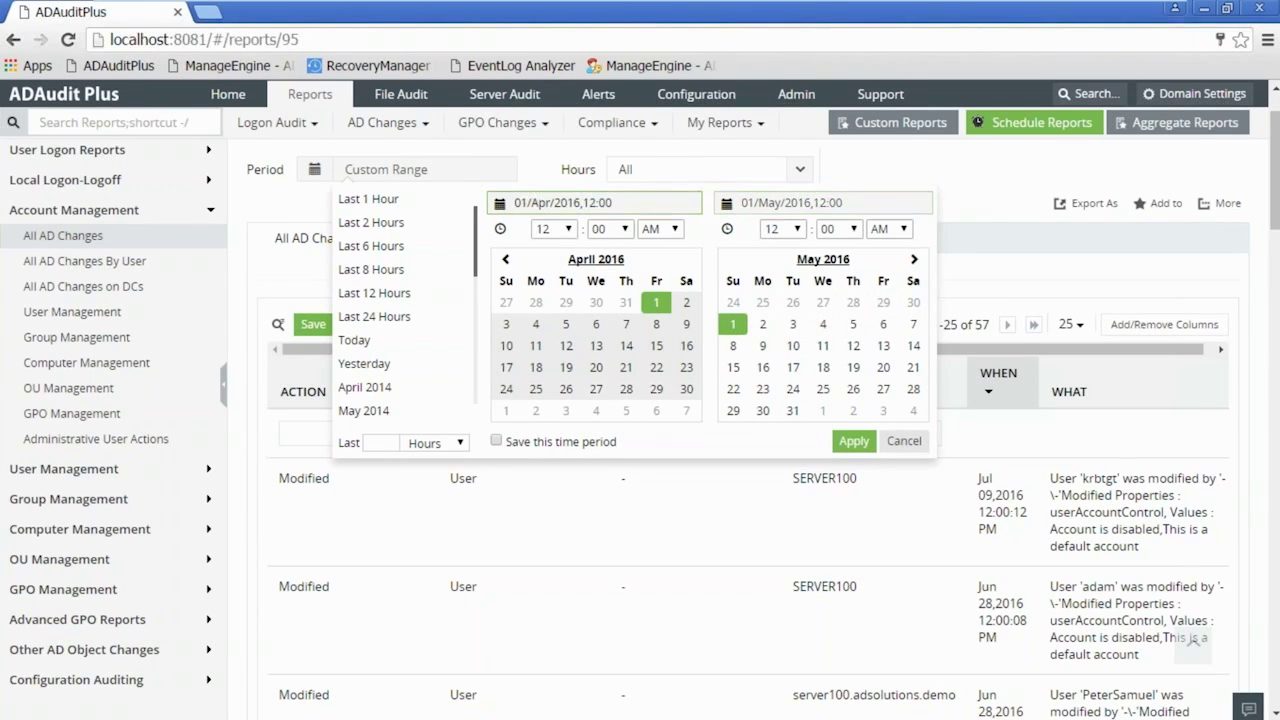
click(853, 441)
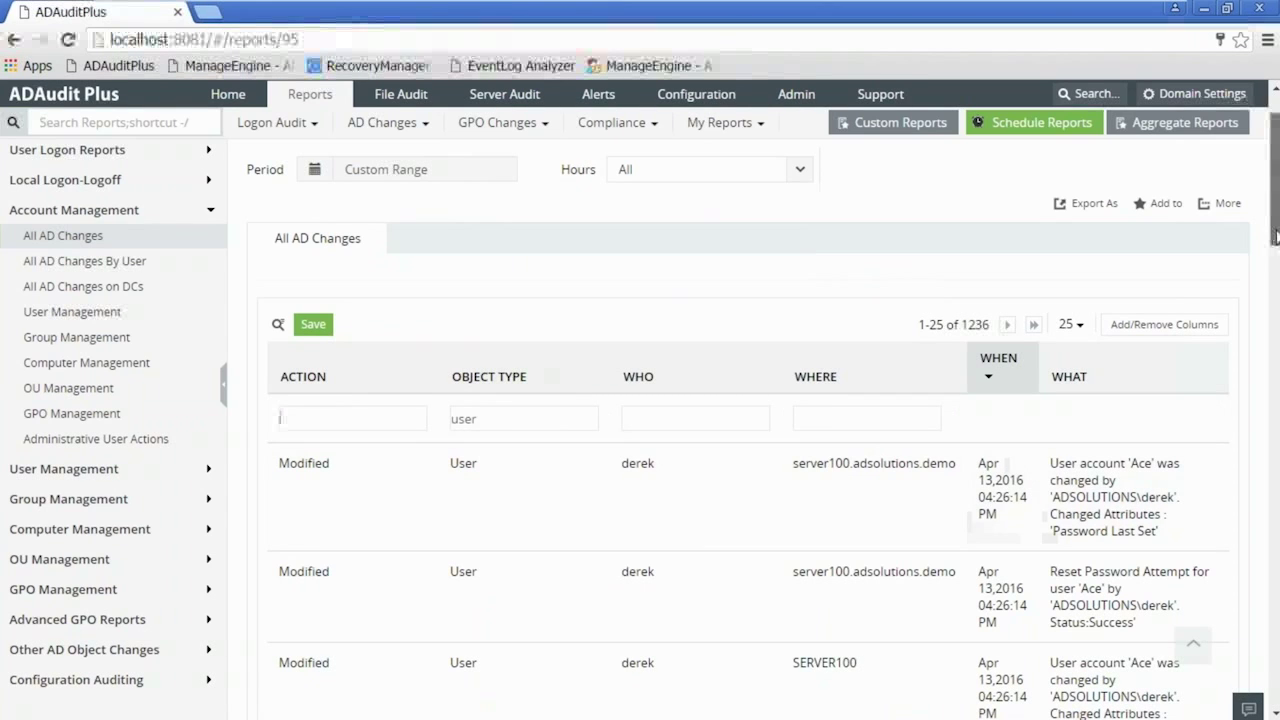
- Scroll back to the top of the results and bring up the export format choices
drag(1276, 235, 1276, 265)
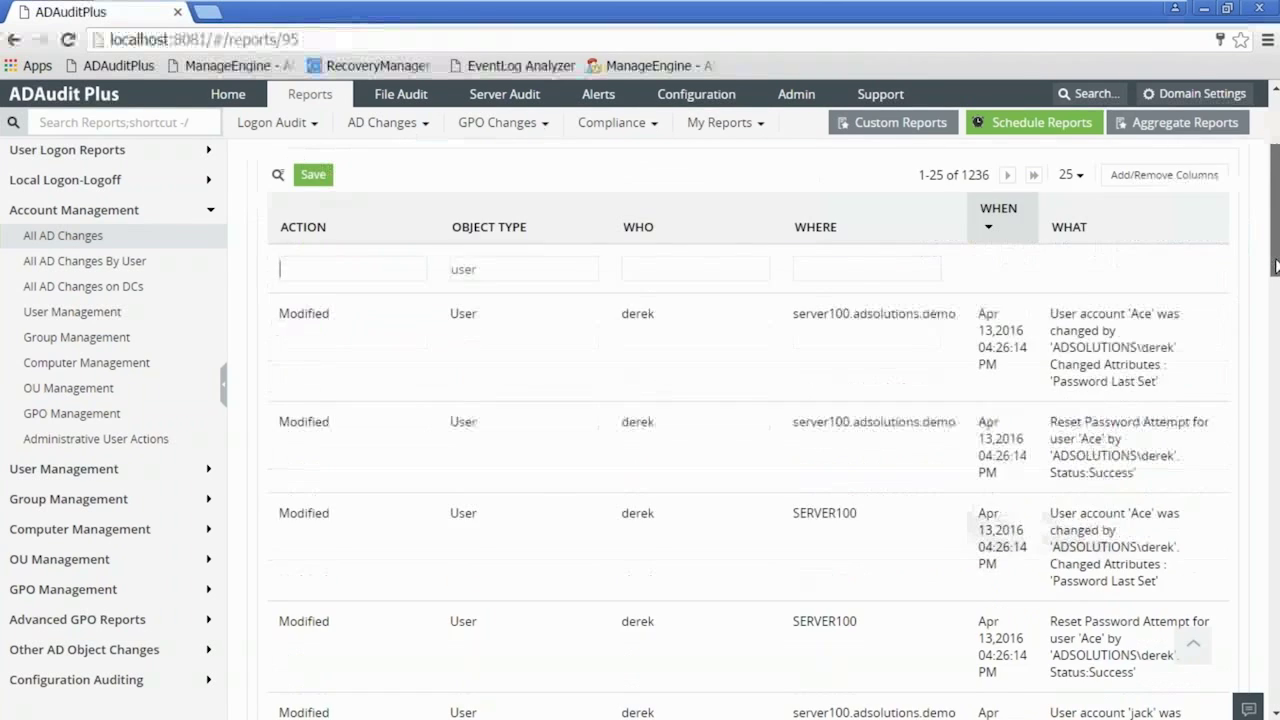
scroll(1276, 265, up, 3)
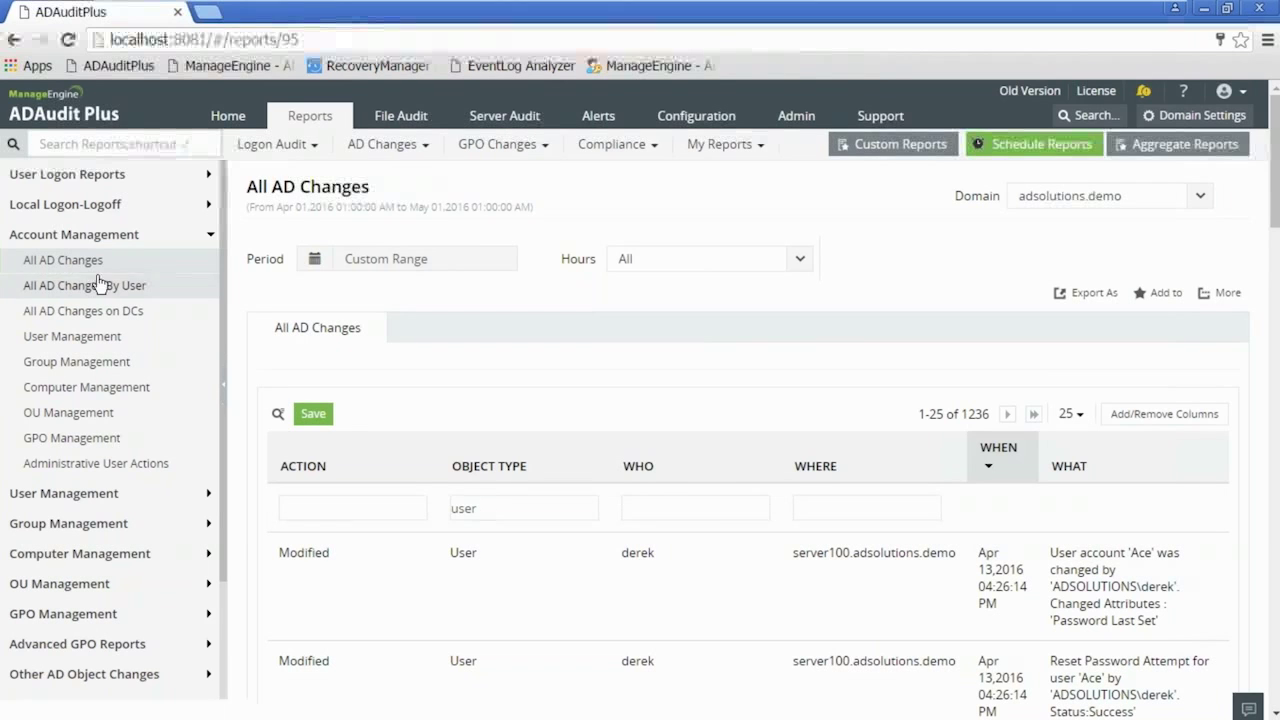
click(1094, 293)
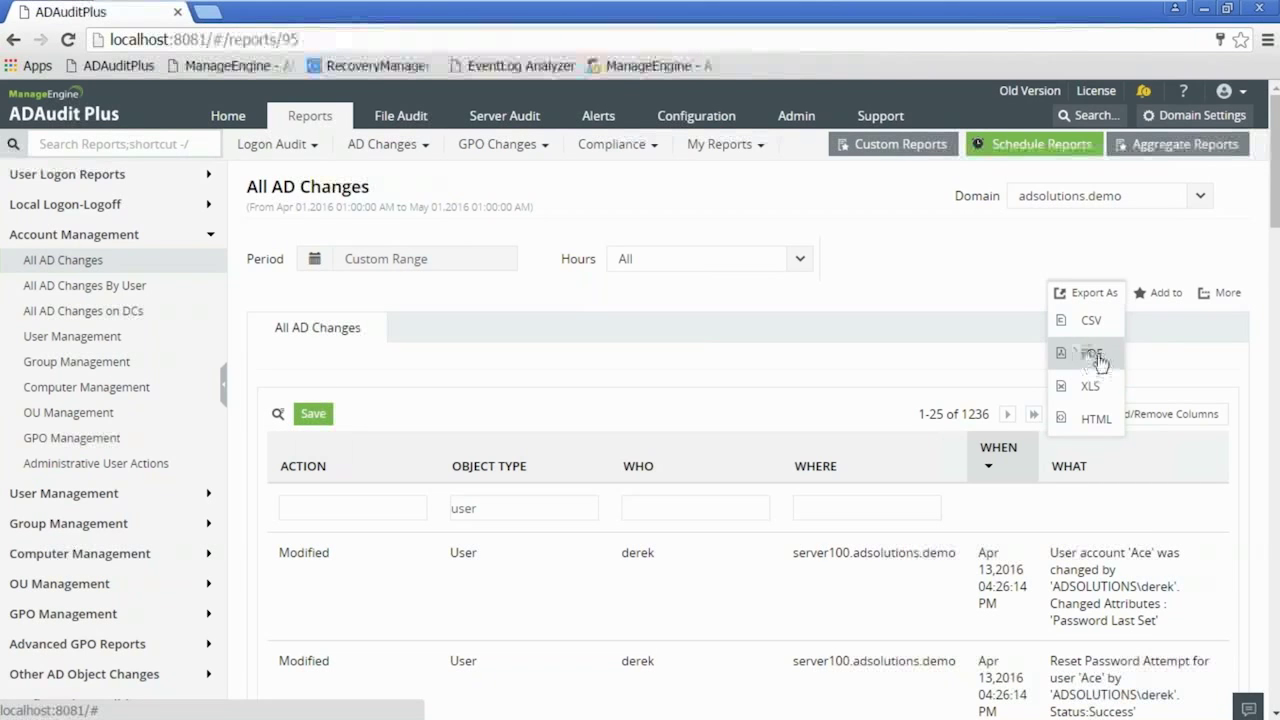
- Dismiss the export formats list and collapse the Account Management group in the sidebar
click(903, 315)
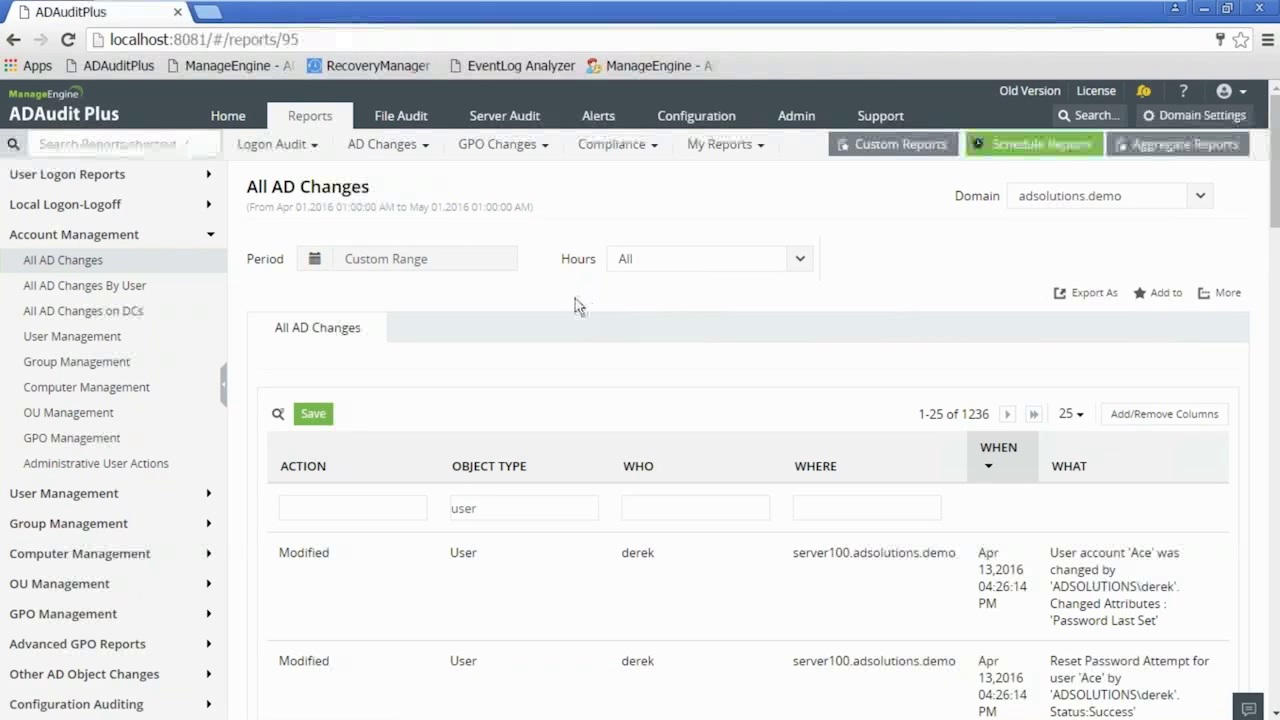
click(102, 236)
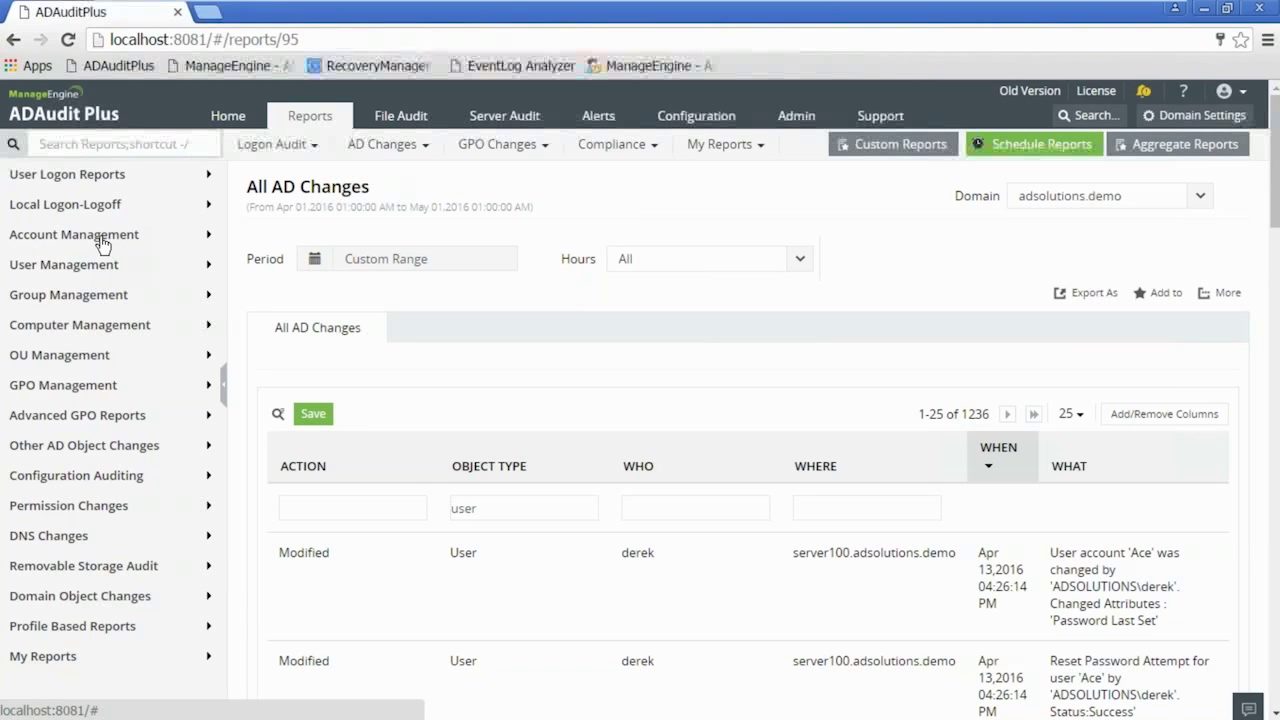
- Open Administrative User Actions and restrict it to one admin account found by name search
click(99, 240)
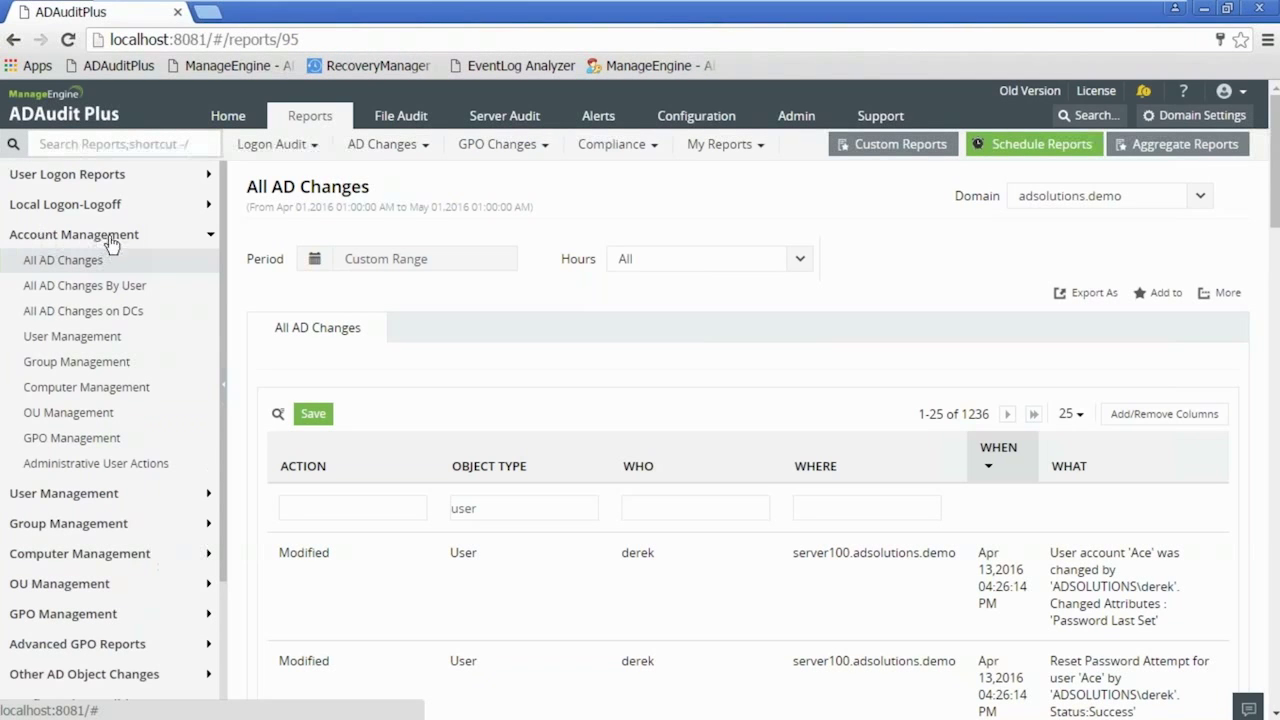
click(92, 465)
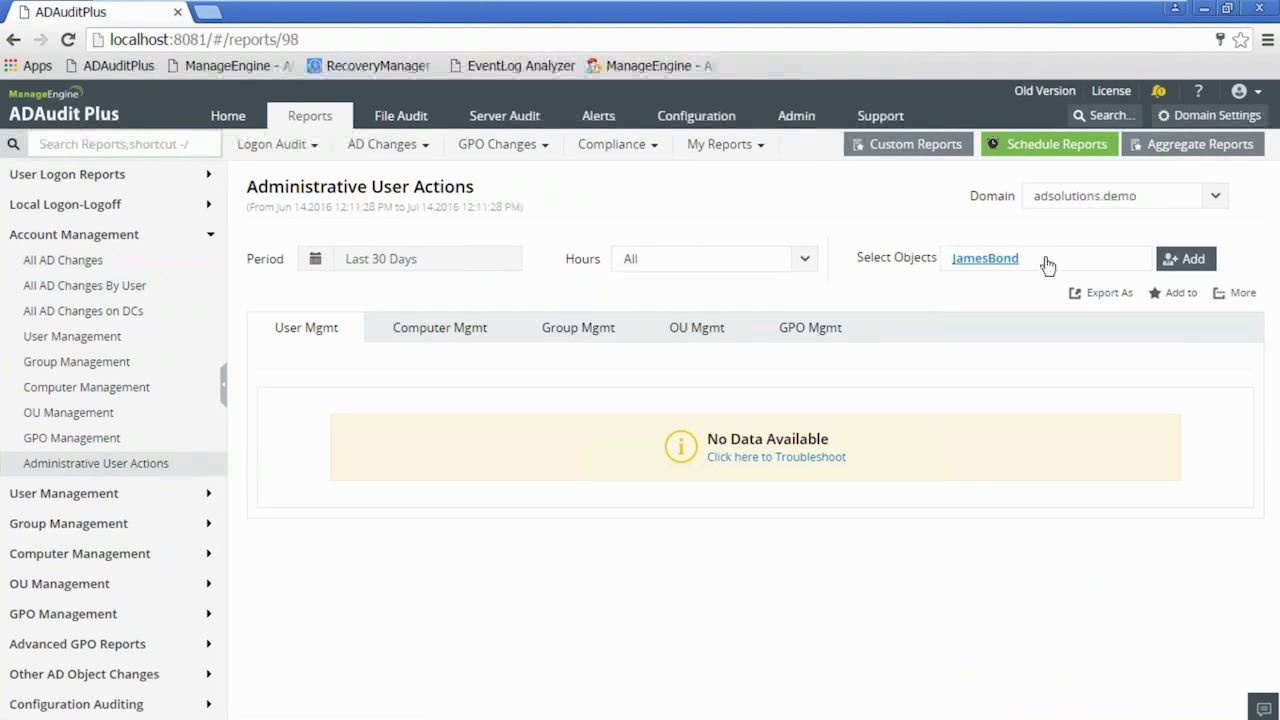
click(1188, 262)
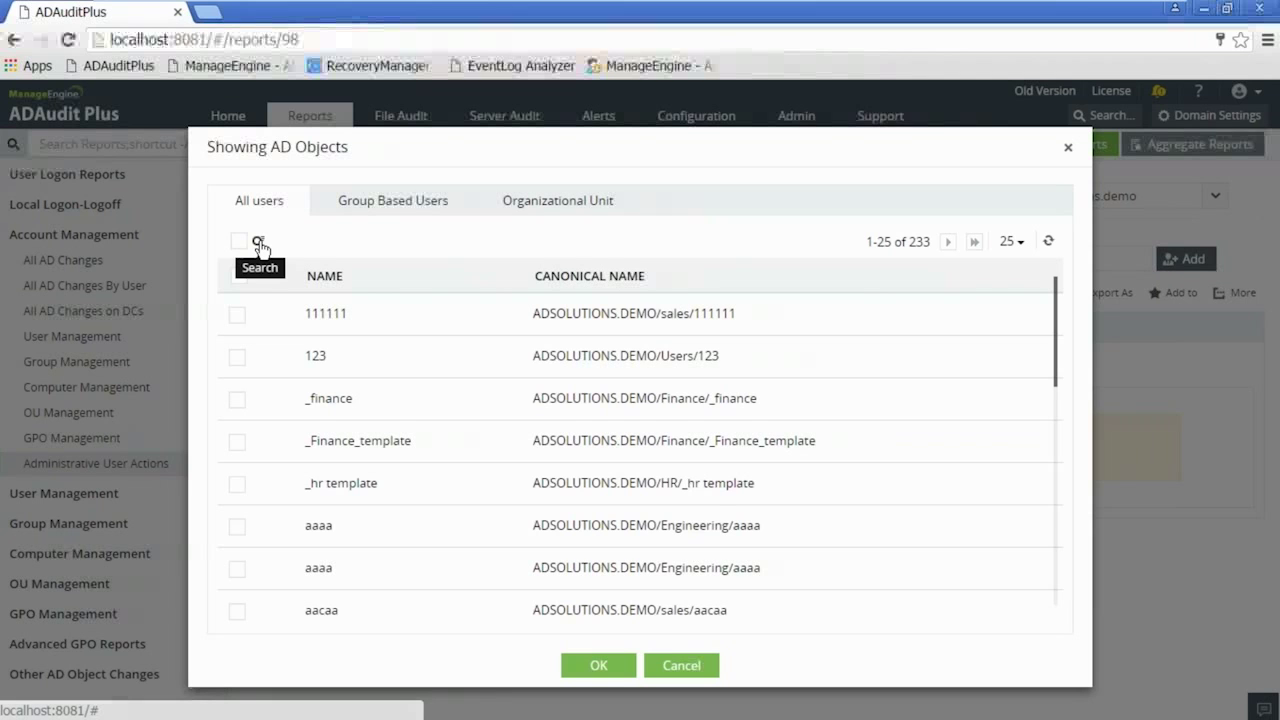
click(259, 242)
text(derek)
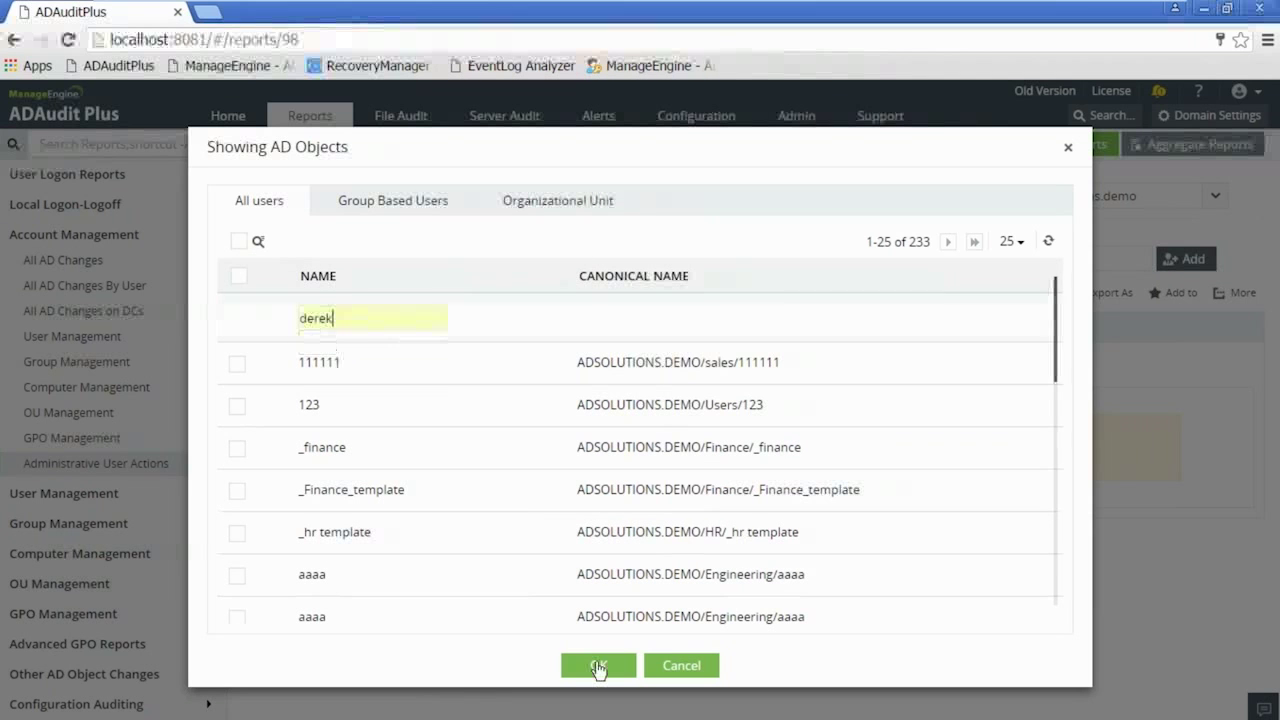
click(598, 666)
click(237, 364)
click(600, 668)
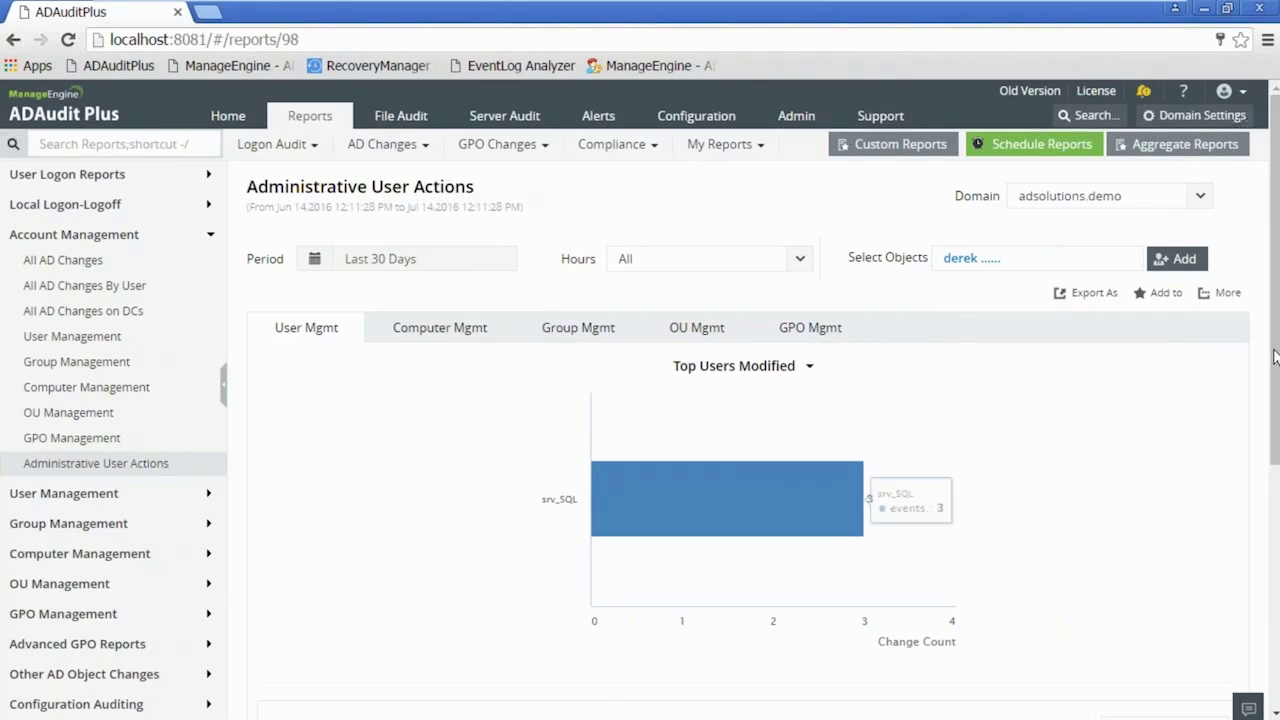
- Review the 3 resulting srv_SQL changes and open the reporting period choices
drag(1276, 368, 1277, 615)
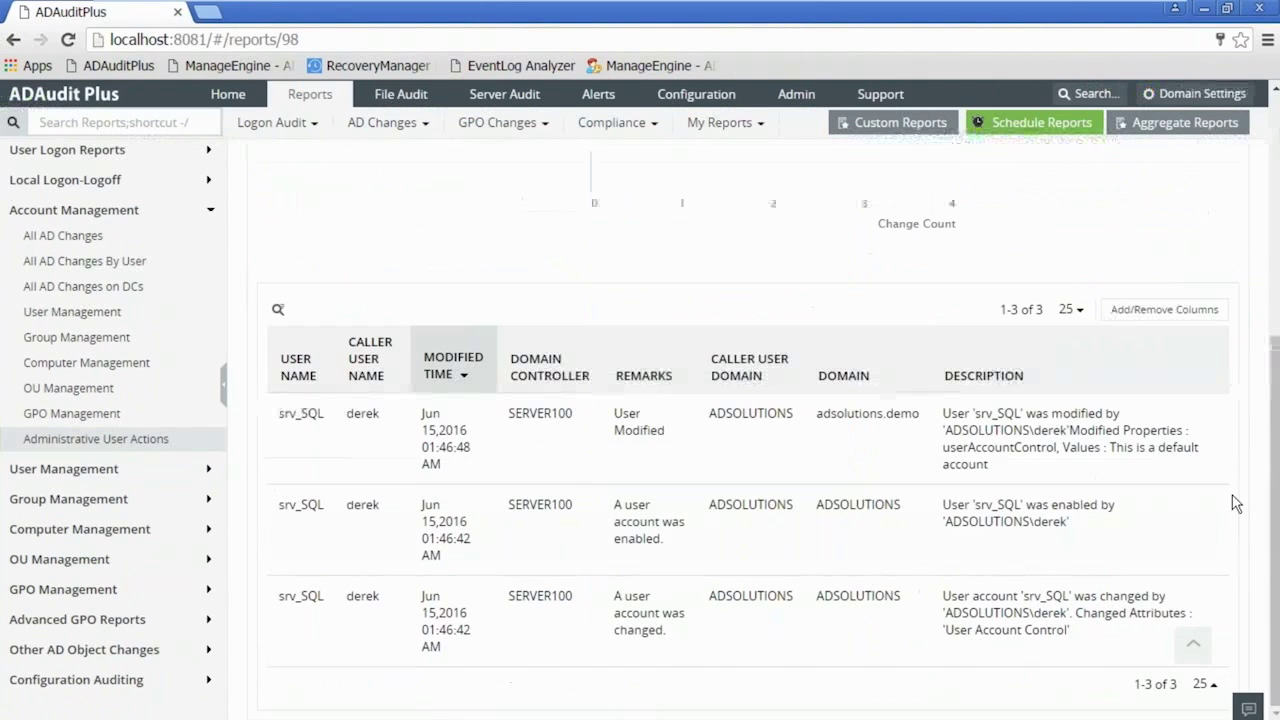
scroll(679, 281, up, 1)
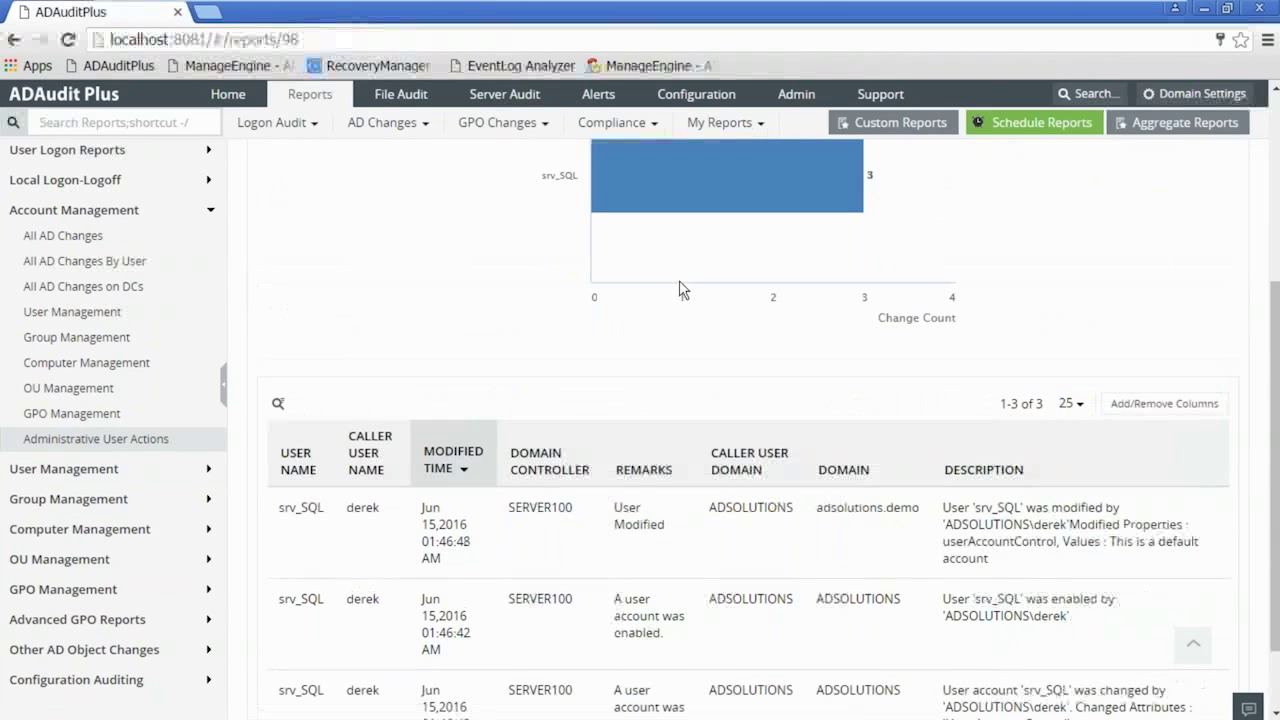
scroll(460, 258, up, 3)
click(397, 222)
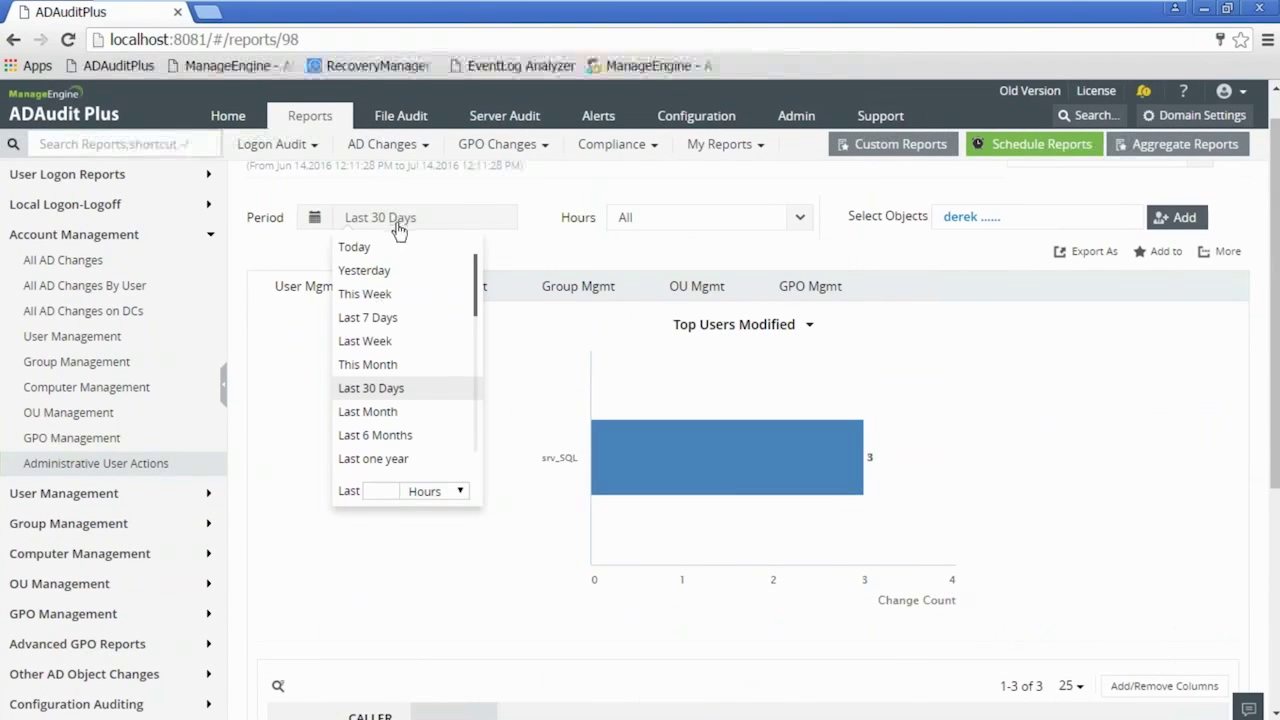
- Switch the period to Last 6 Months and compare the top users, computers and groups charts
click(402, 436)
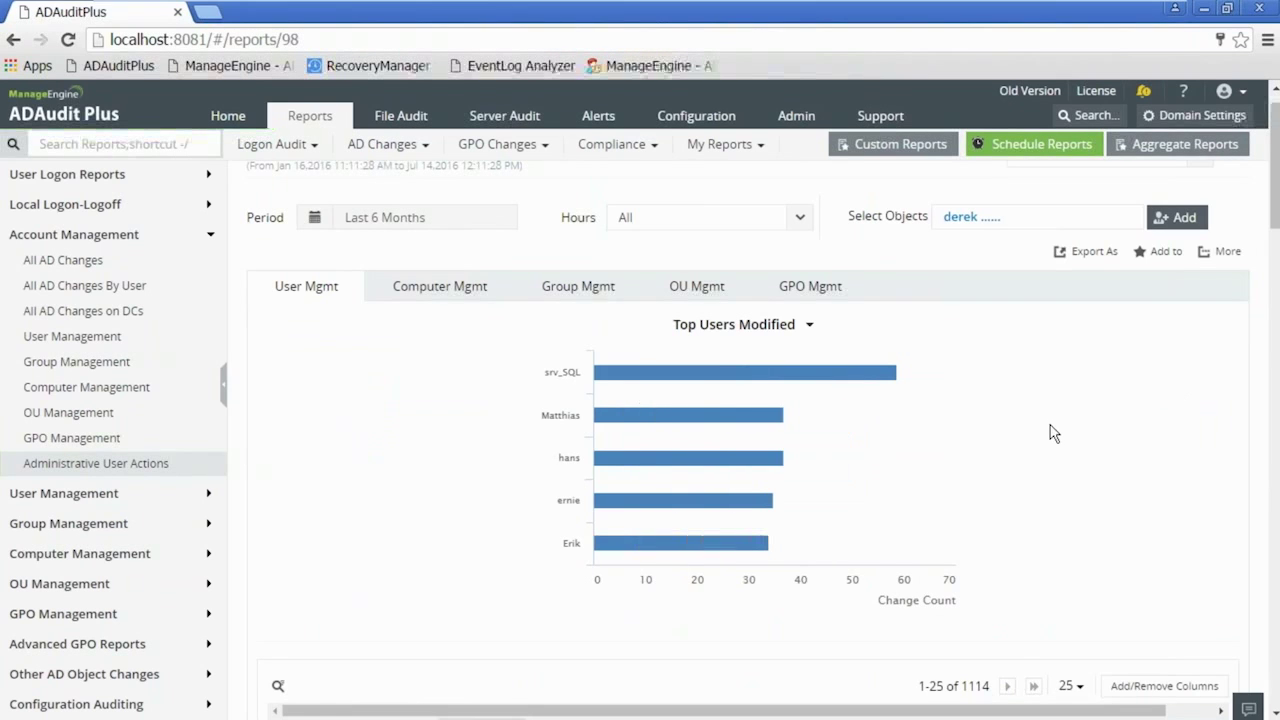
mouse_move(880, 373)
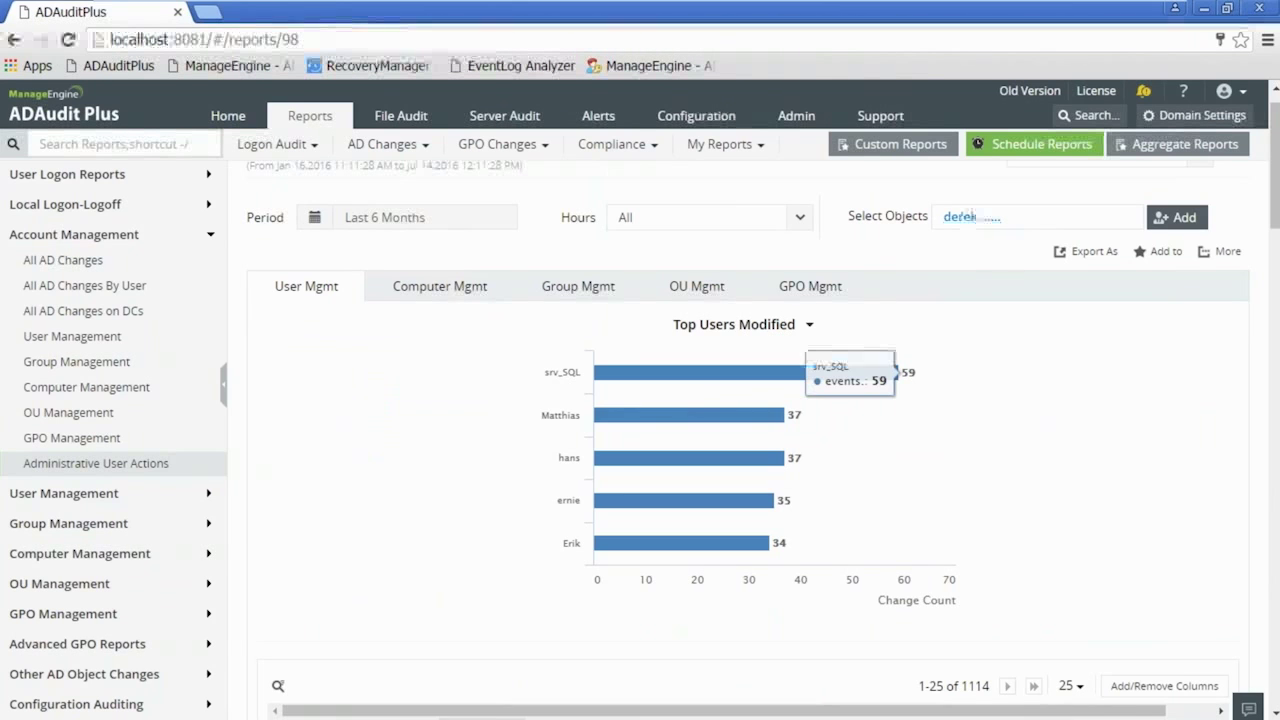
click(457, 288)
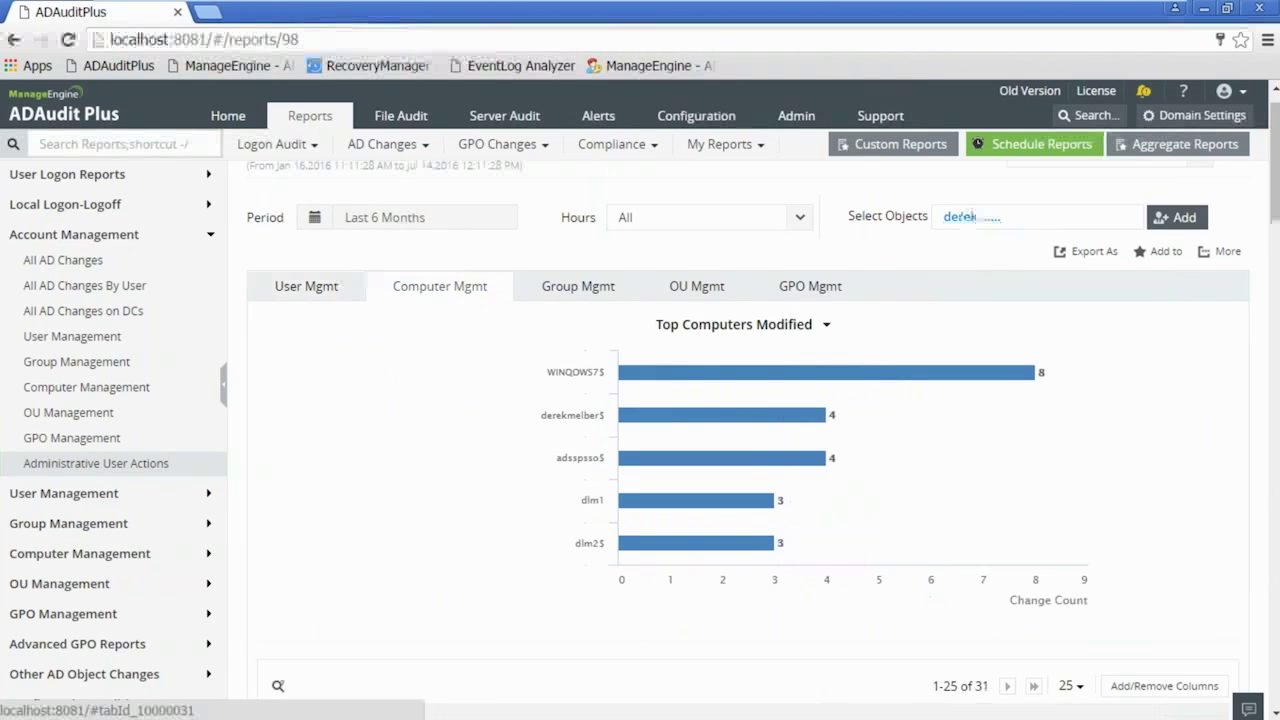
click(589, 290)
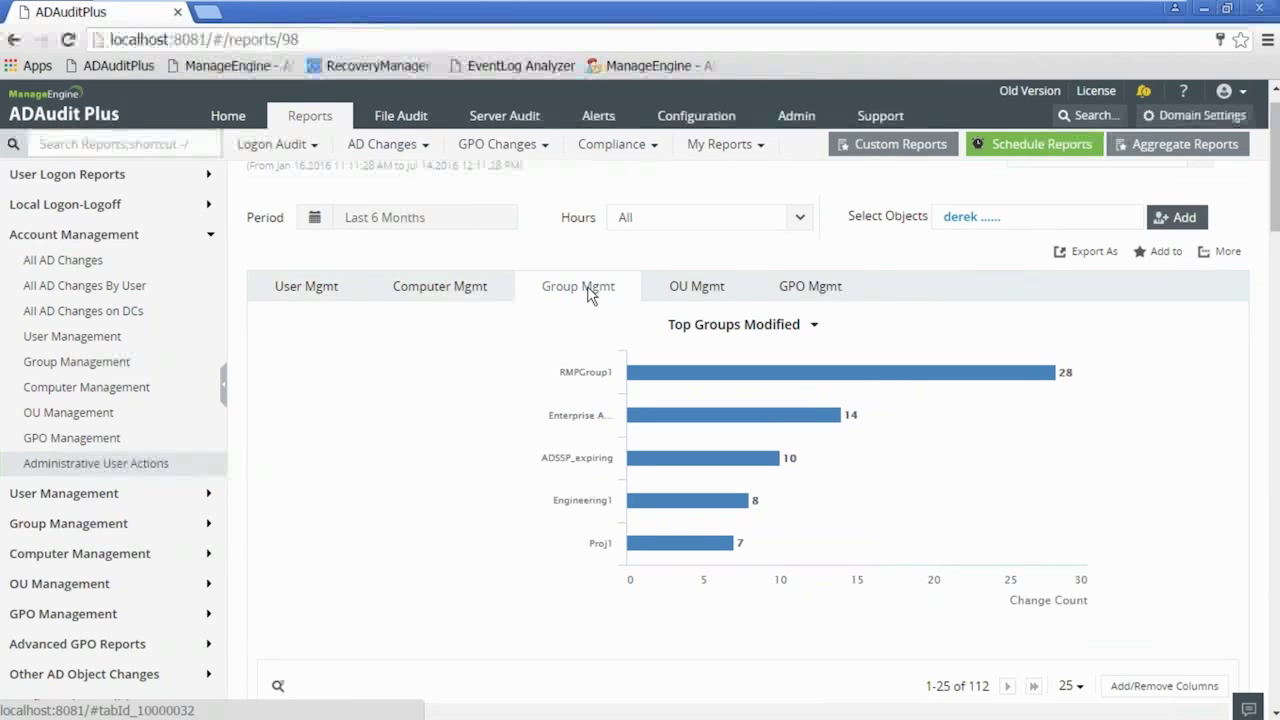
click(318, 292)
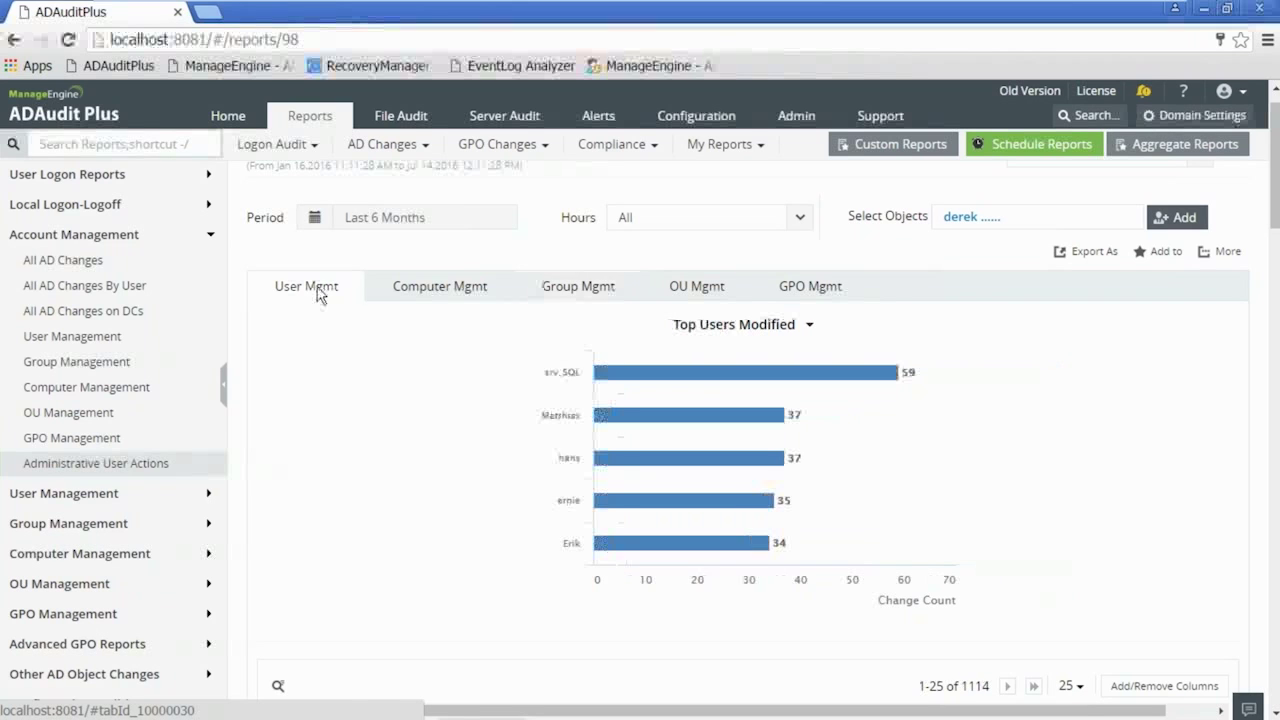
- Check the export options, reload Administrative User Actions, and bring up its save/schedule options
click(1094, 252)
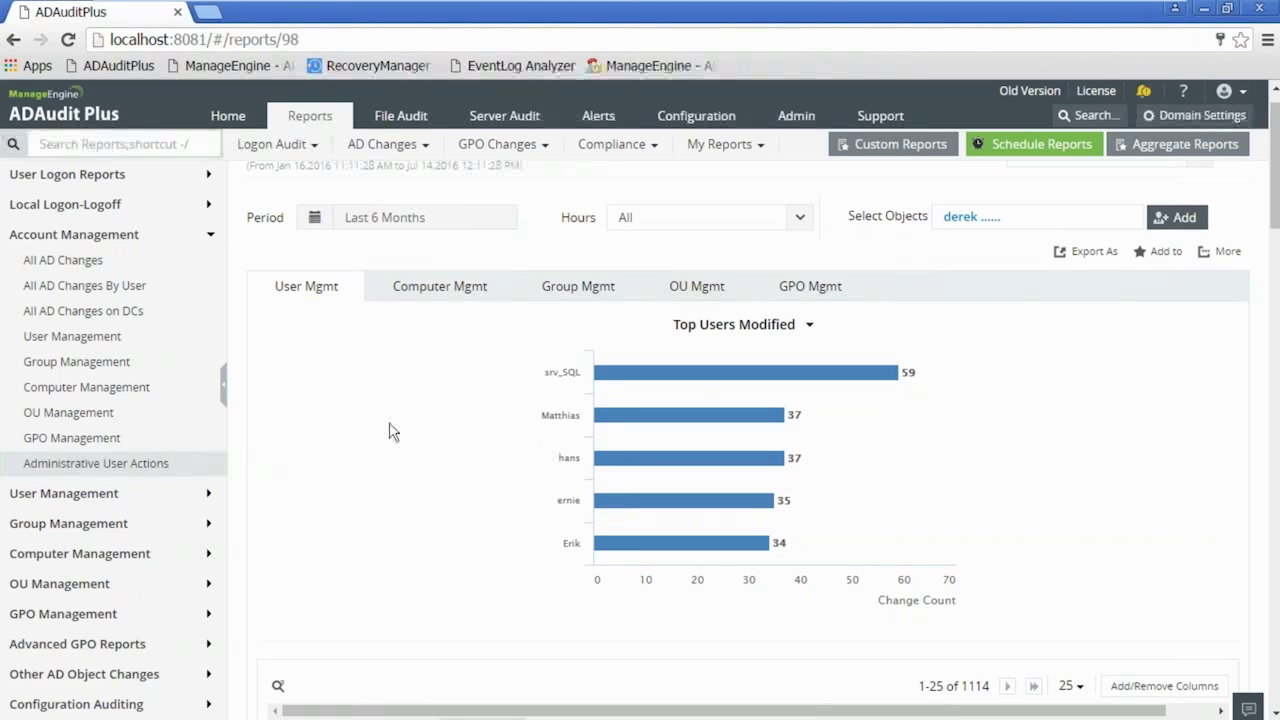
click(118, 235)
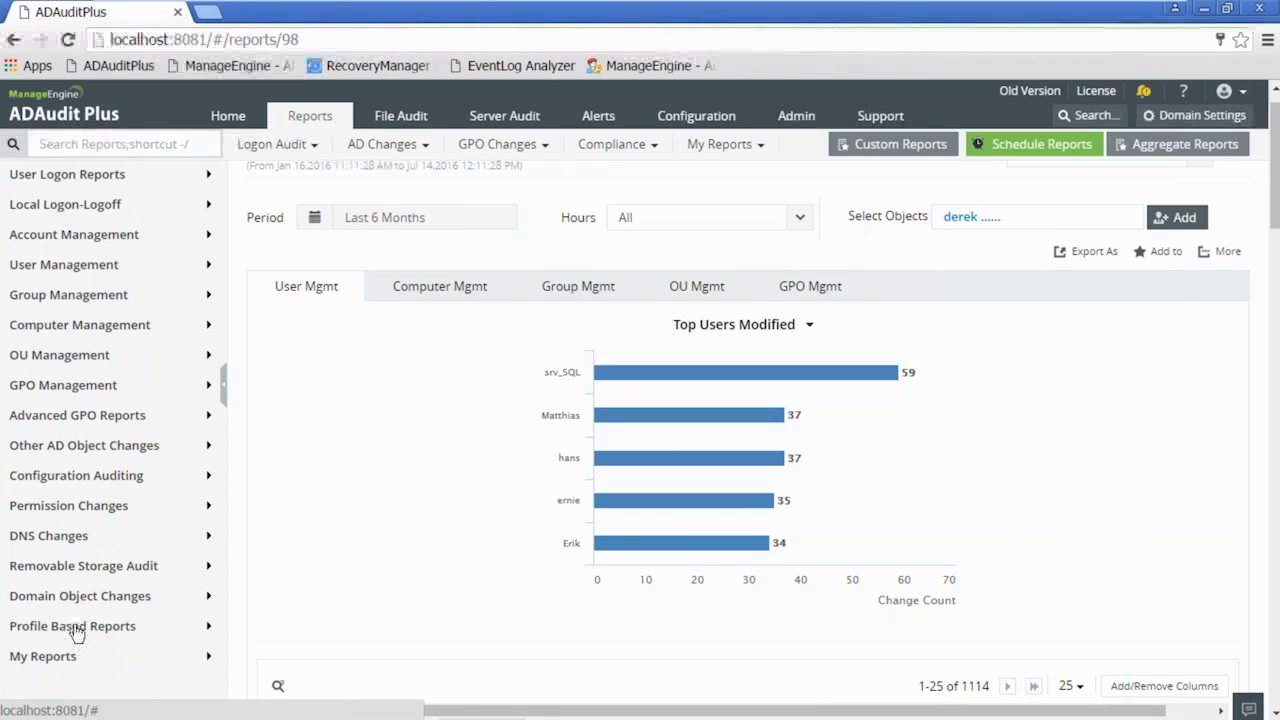
click(102, 234)
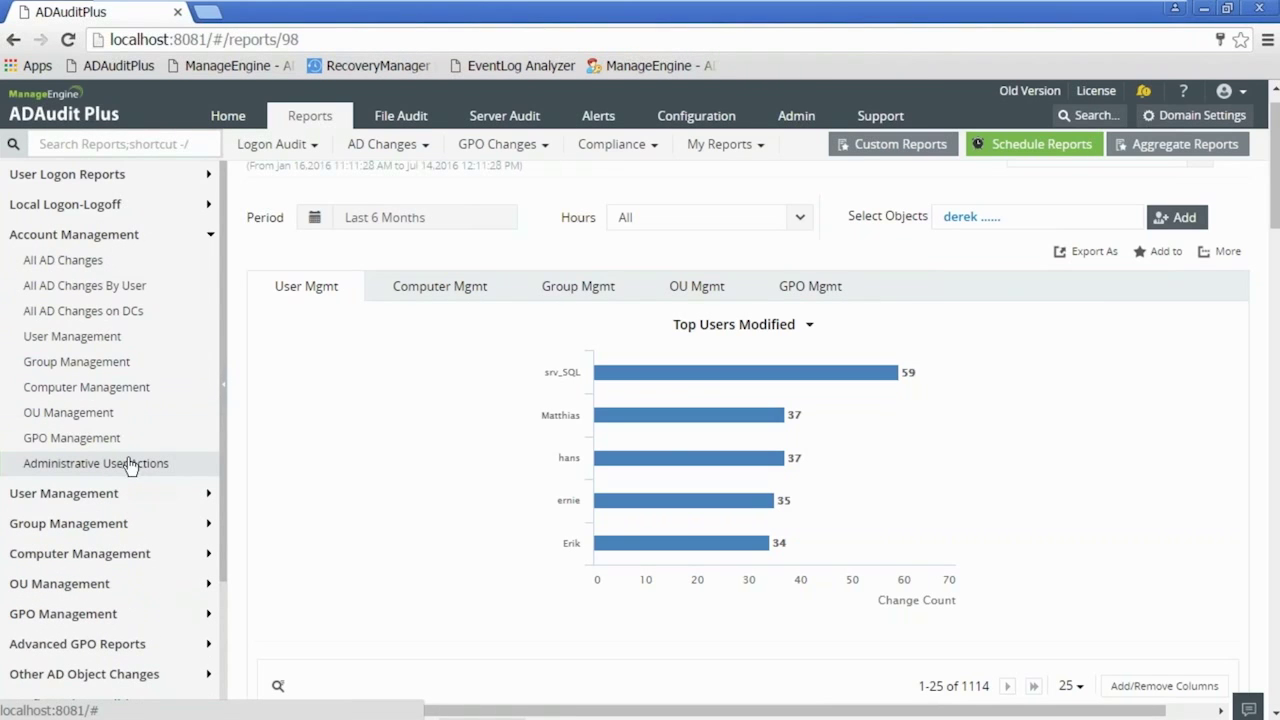
click(95, 463)
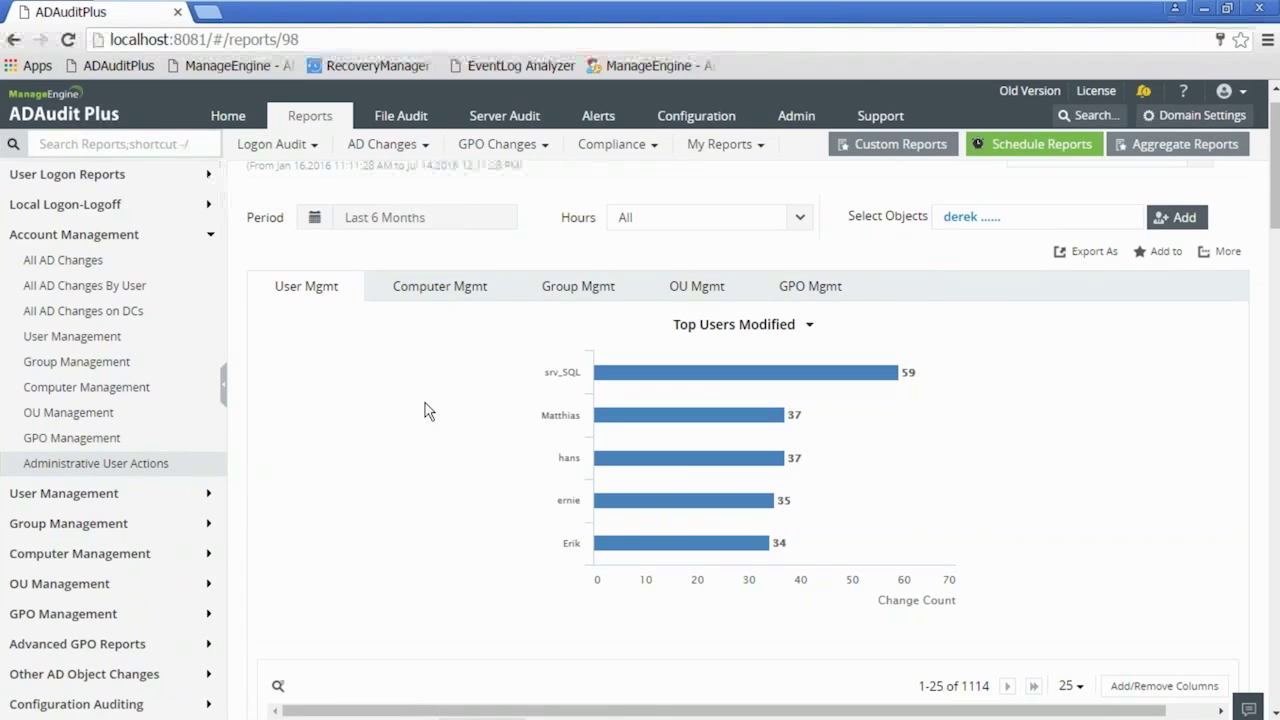
click(1160, 251)
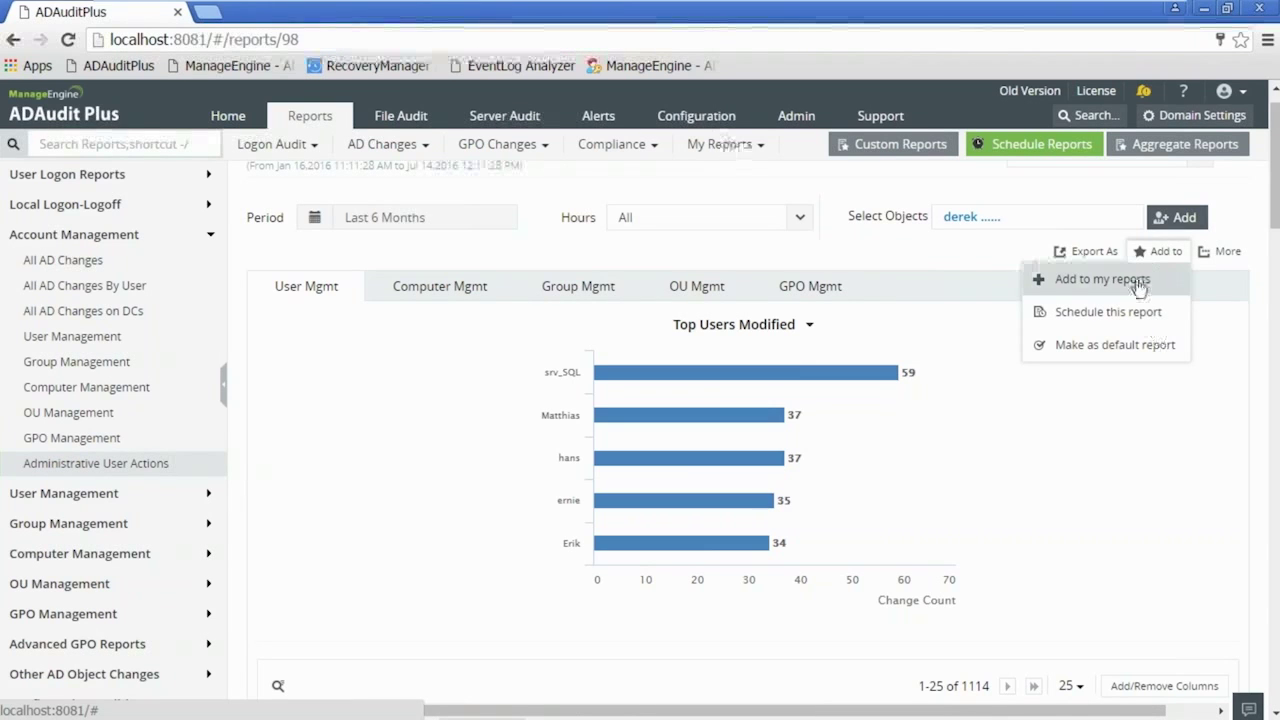
- Add the report to My Reports under the Privileged Access category
click(1138, 282)
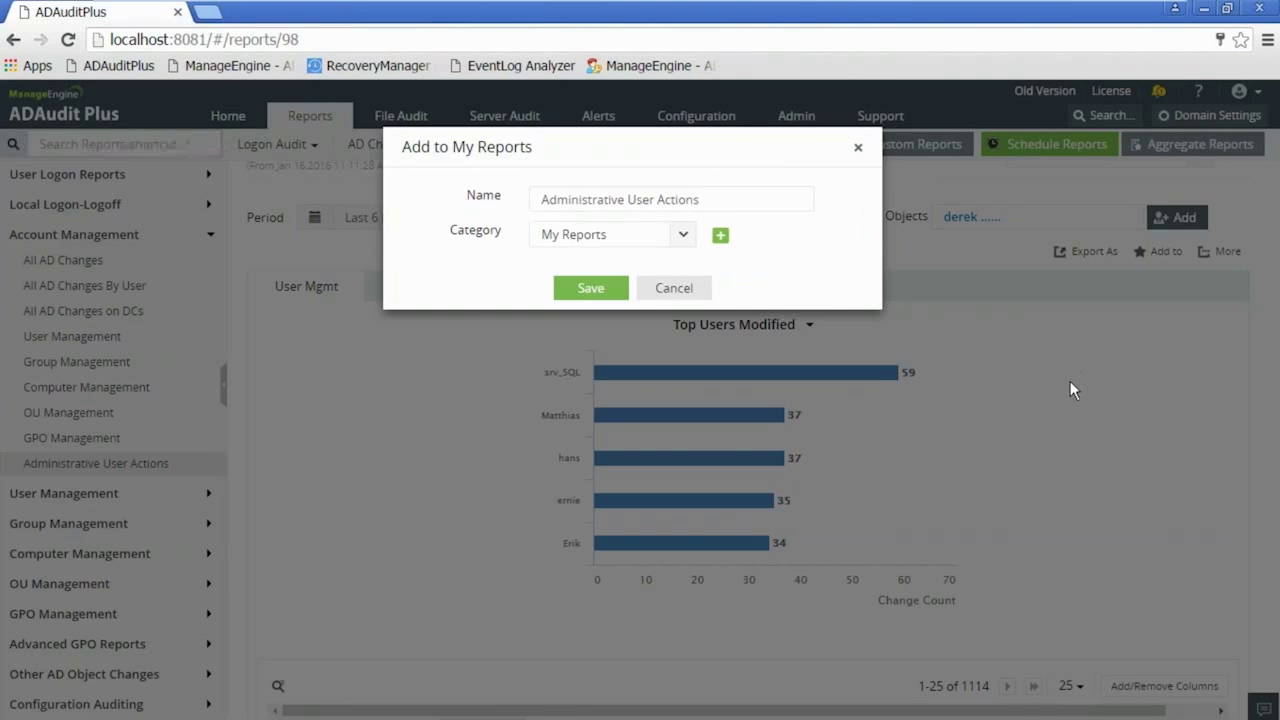
click(685, 238)
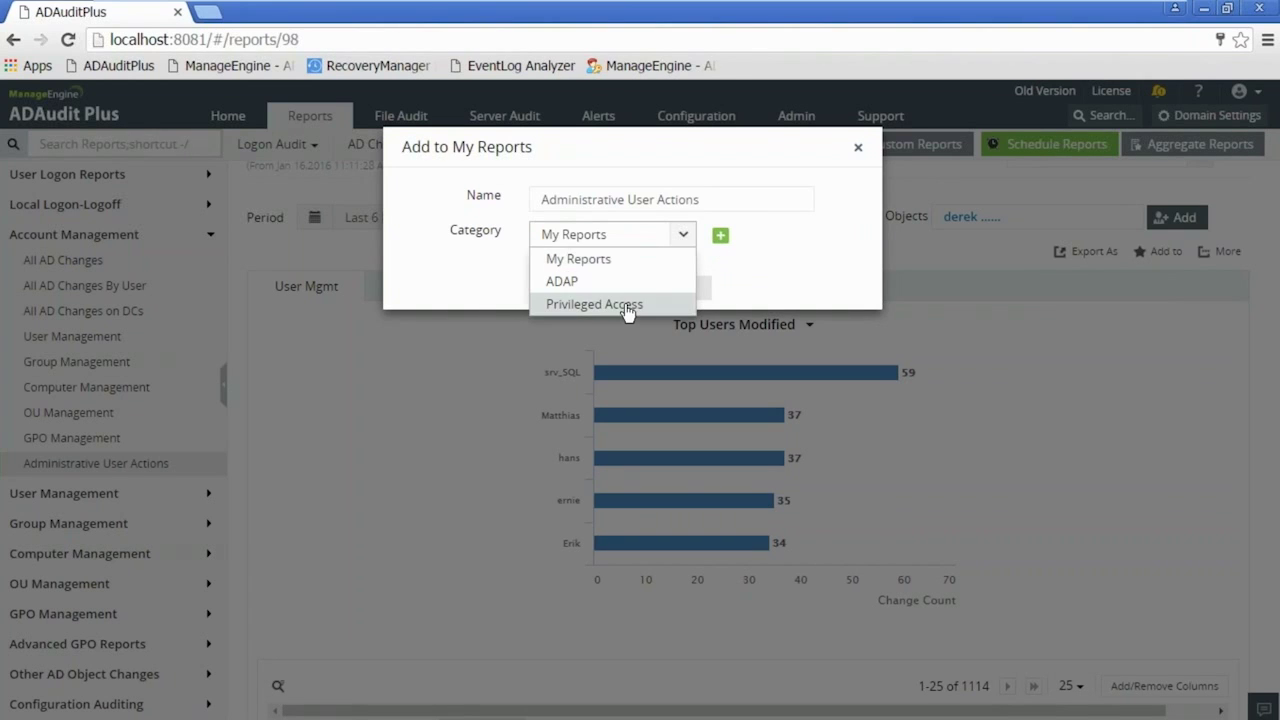
click(594, 304)
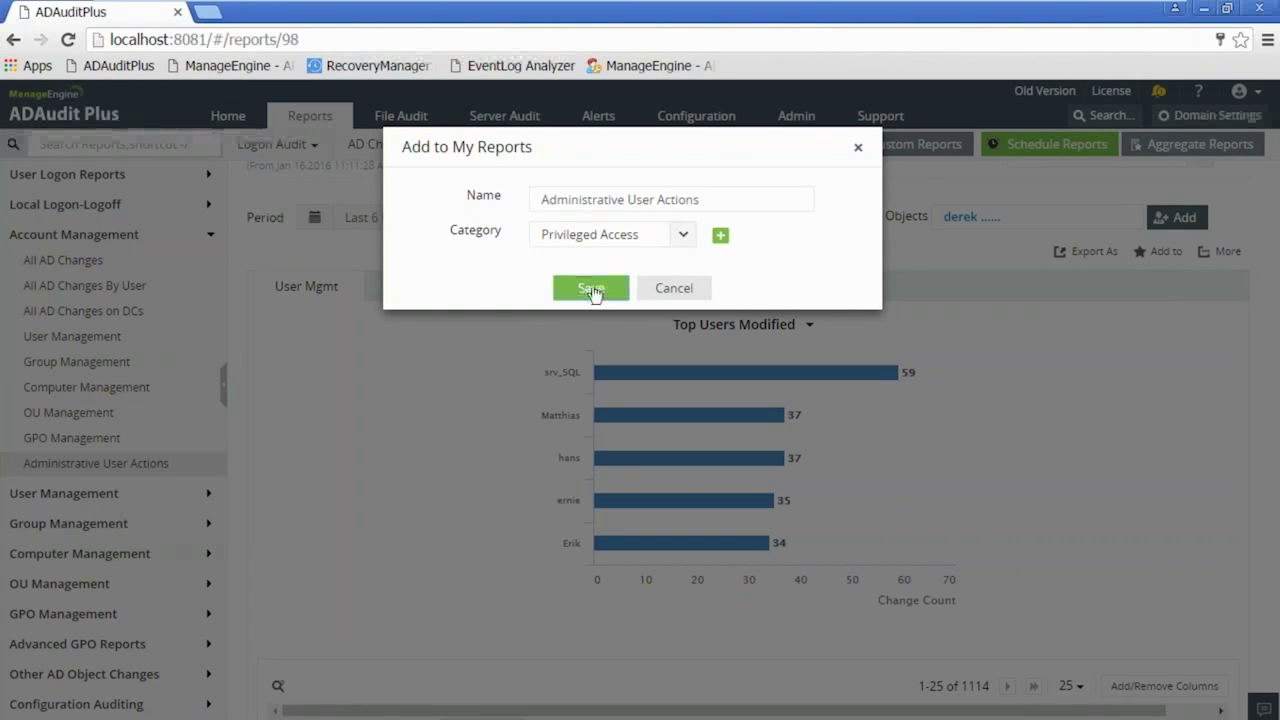
click(591, 289)
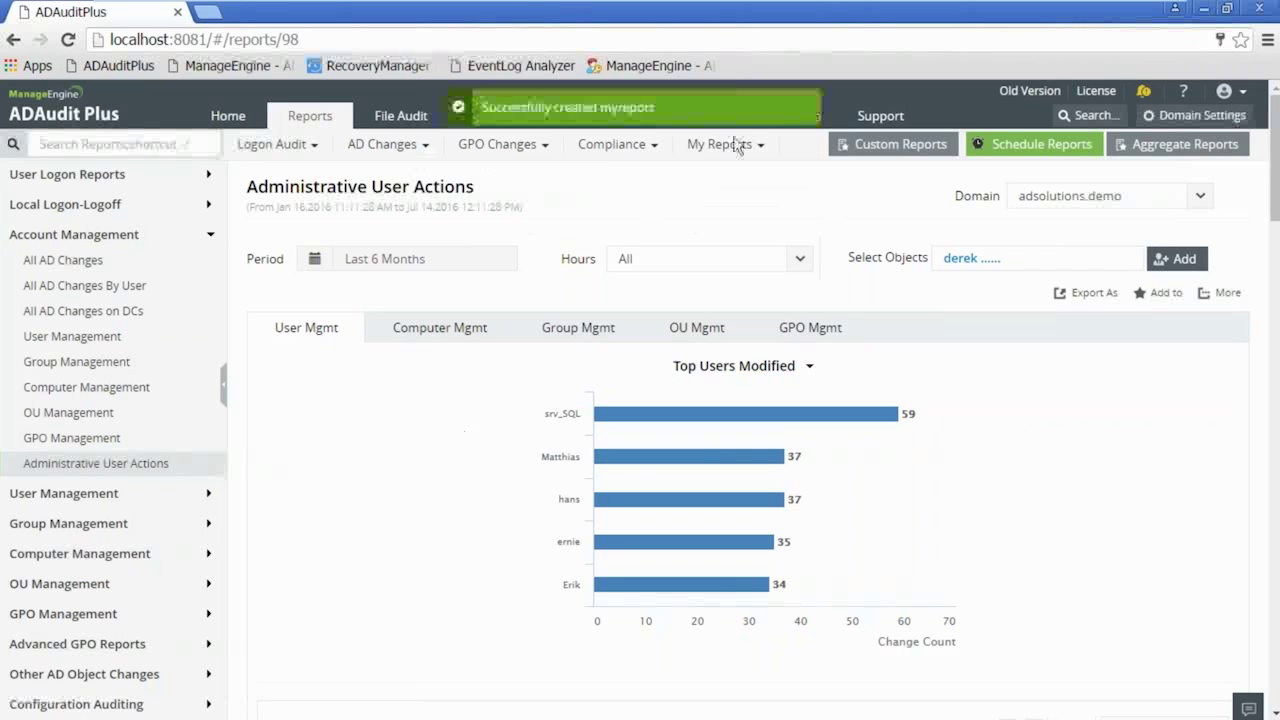
- Reopen the saved Administrative User Actions report from My Reports > Privileged Access
click(725, 144)
click(446, 191)
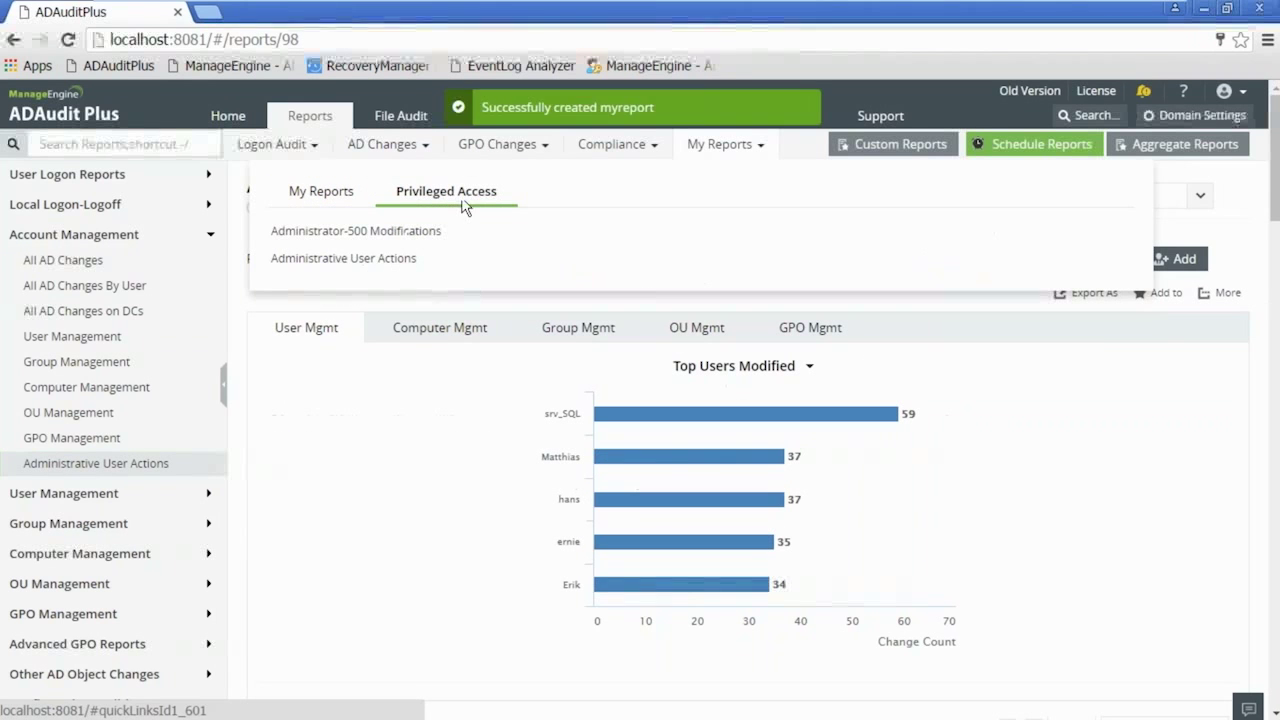
click(418, 260)
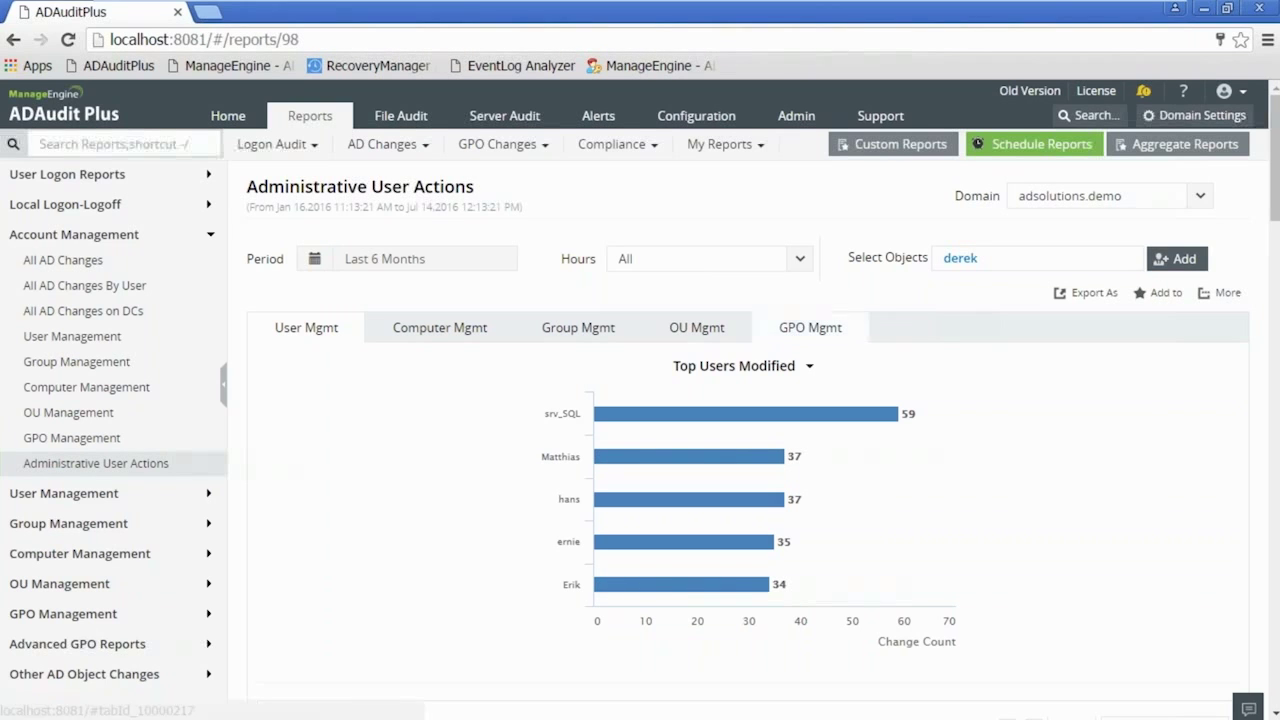
- Open Administrator-500 Modifications from the Privileged Access list in My Reports
click(737, 148)
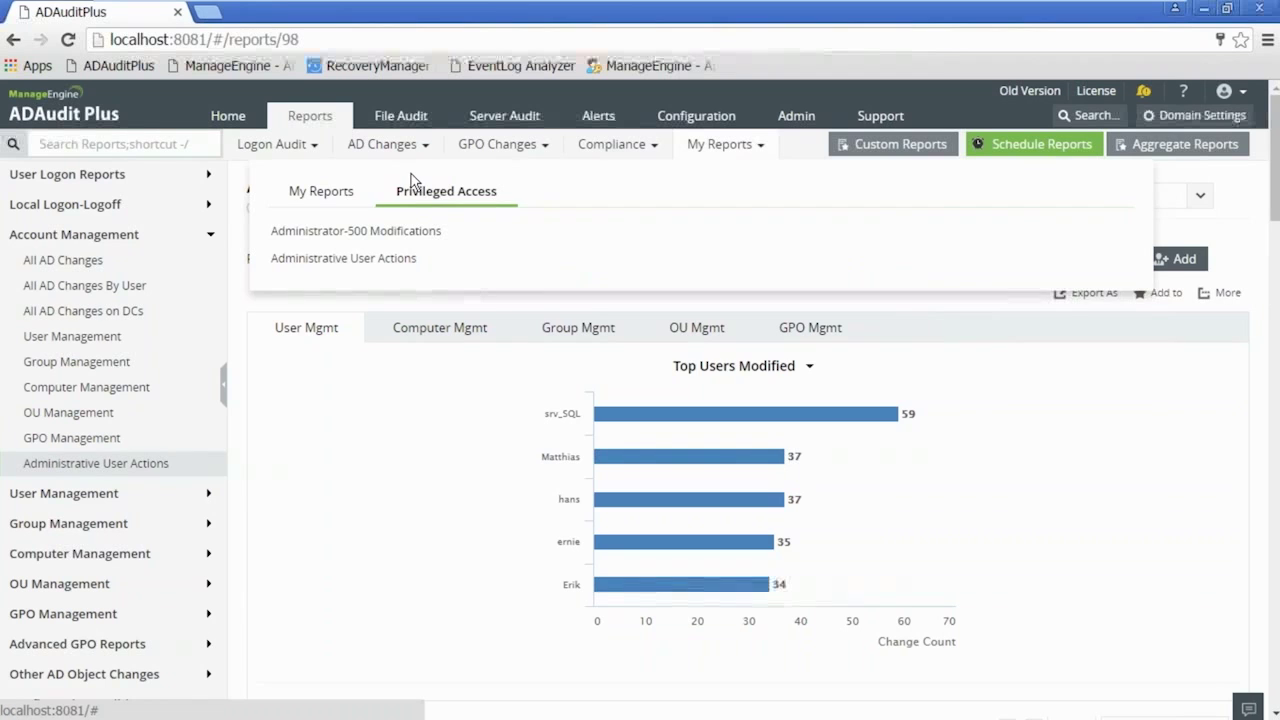
click(333, 198)
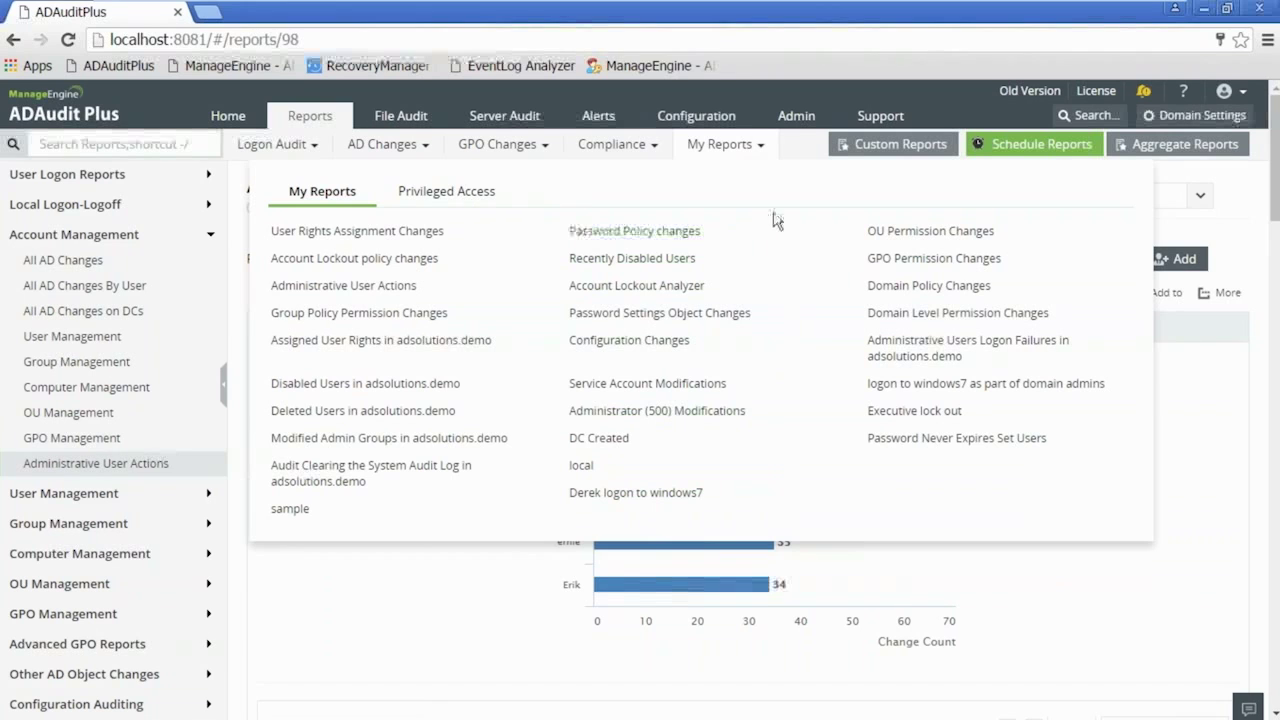
click(466, 195)
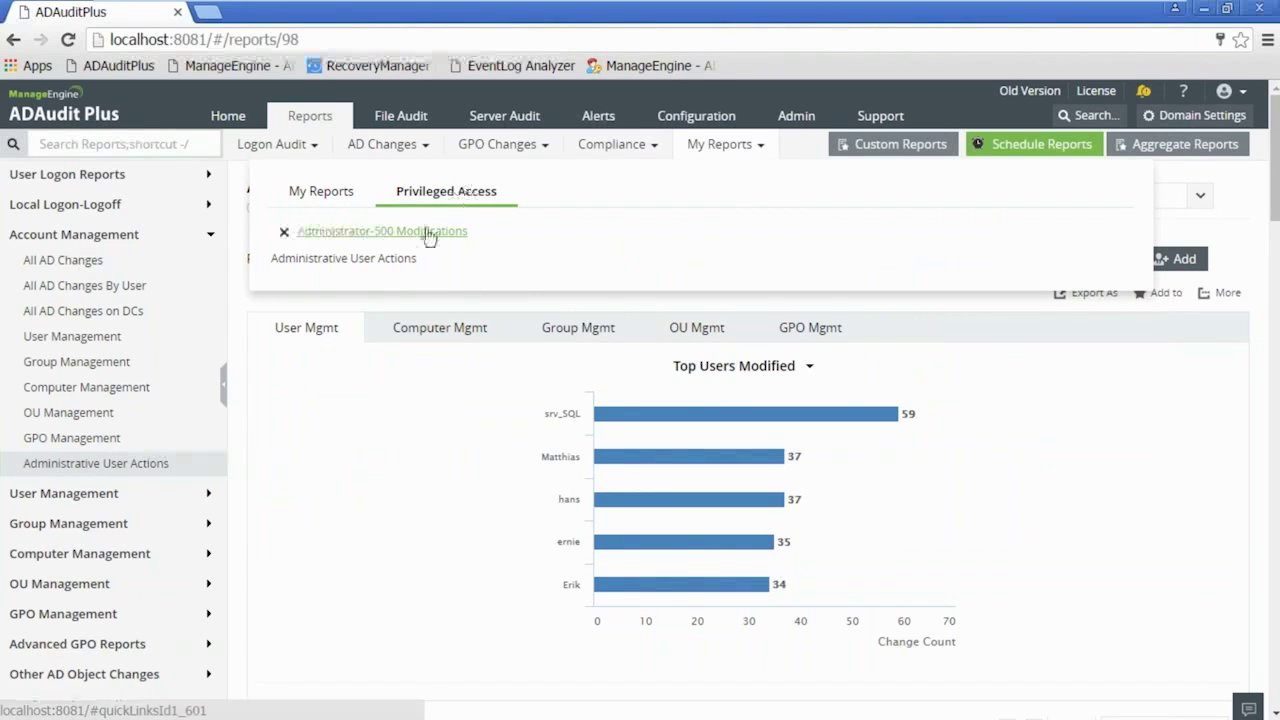
click(382, 231)
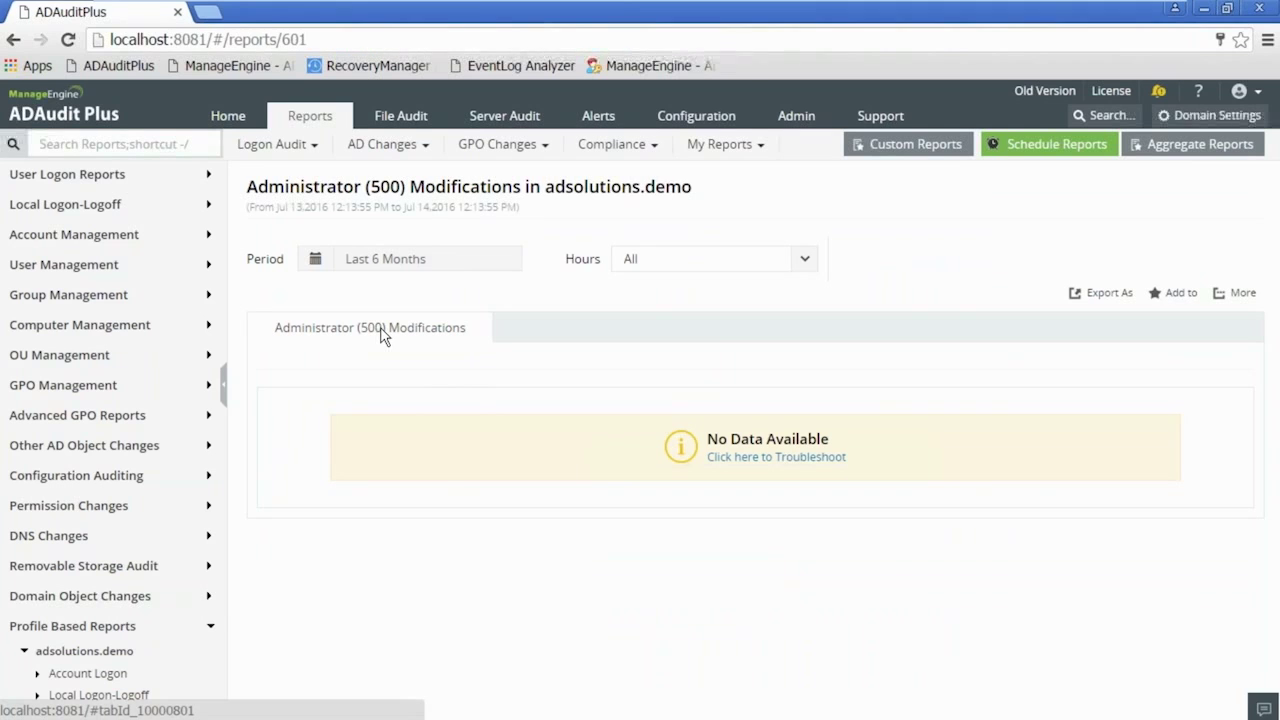
- Set the period to Last one year, review the 44 modifications, and reopen the full My Reports list
click(409, 260)
click(374, 500)
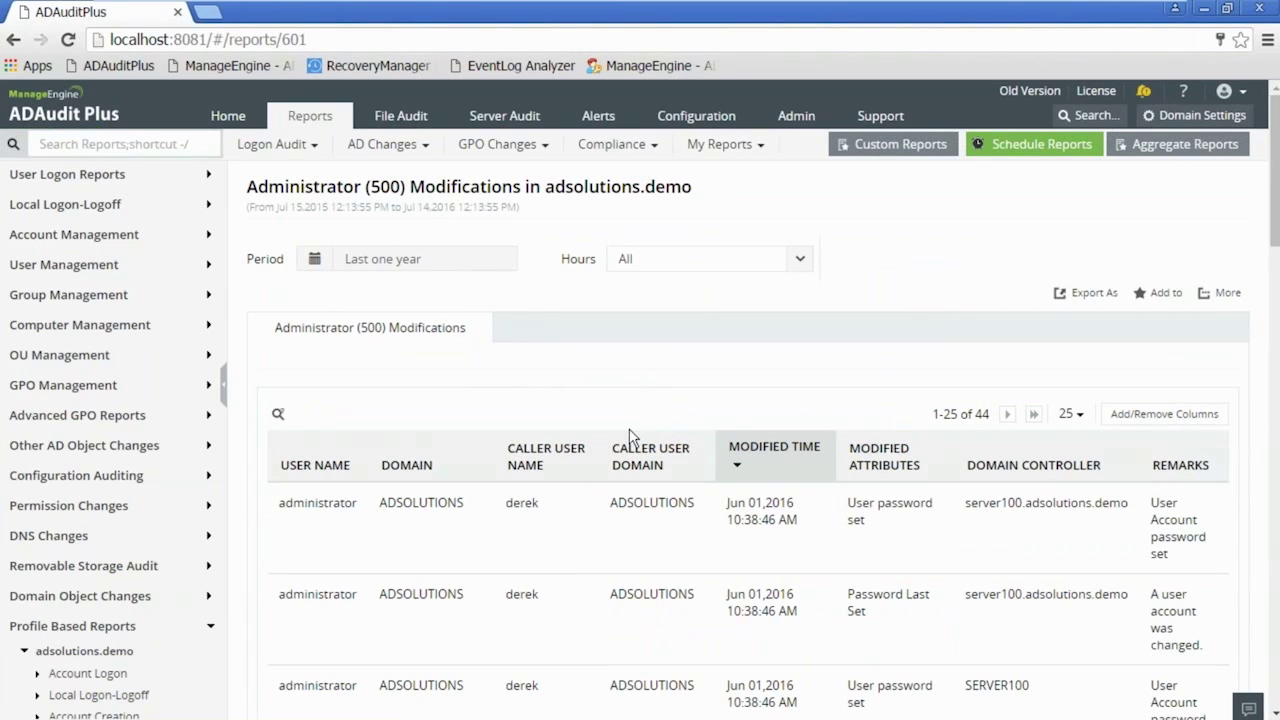
drag(1275, 218, 1277, 429)
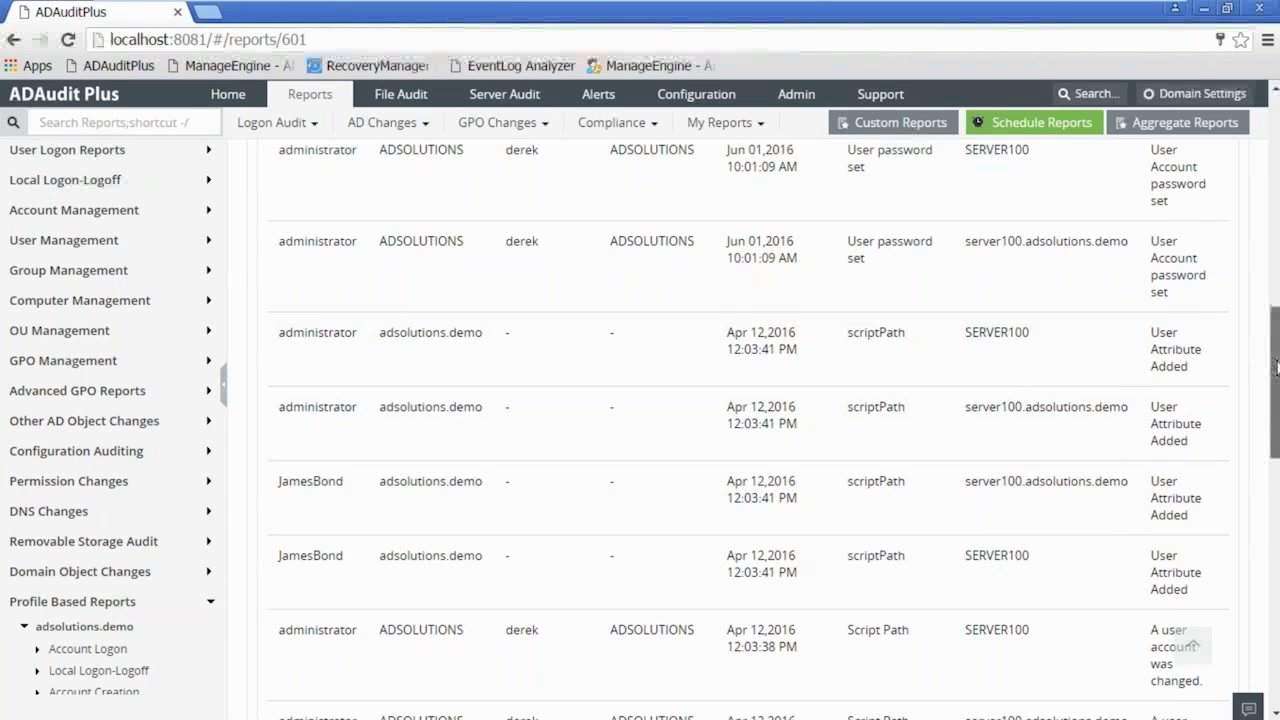
scroll(1276, 366, up, 10)
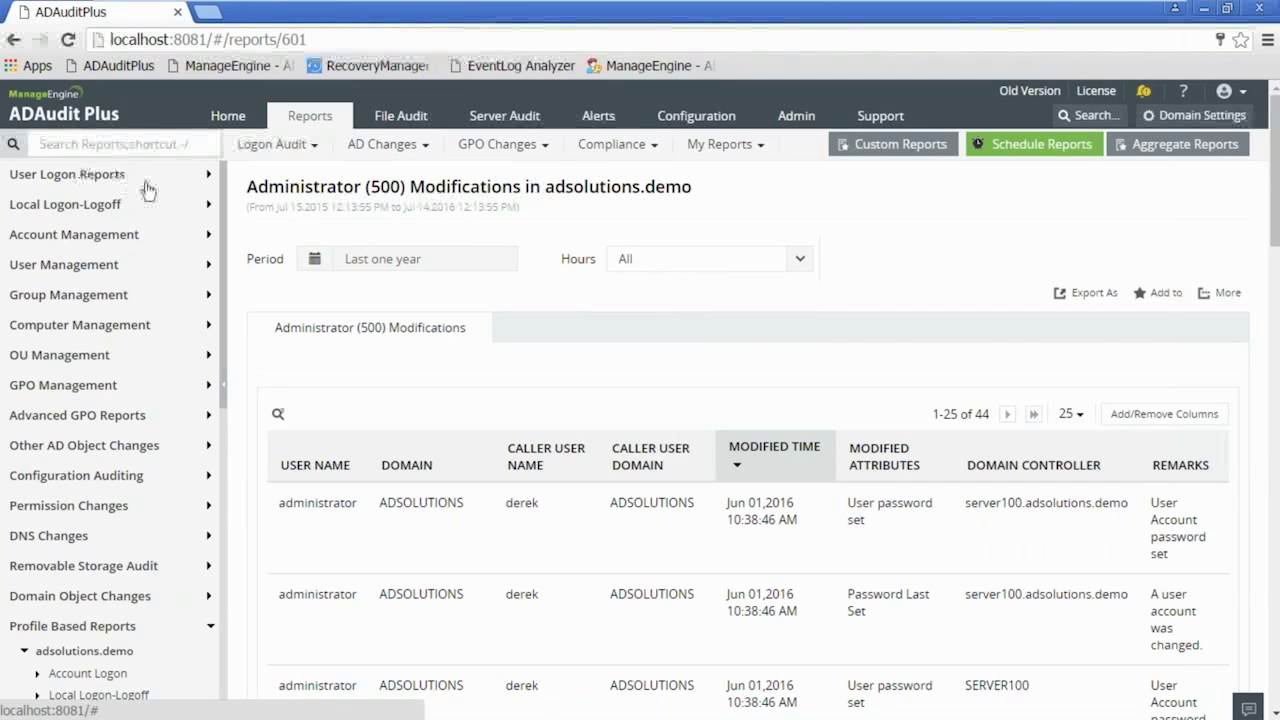
click(728, 146)
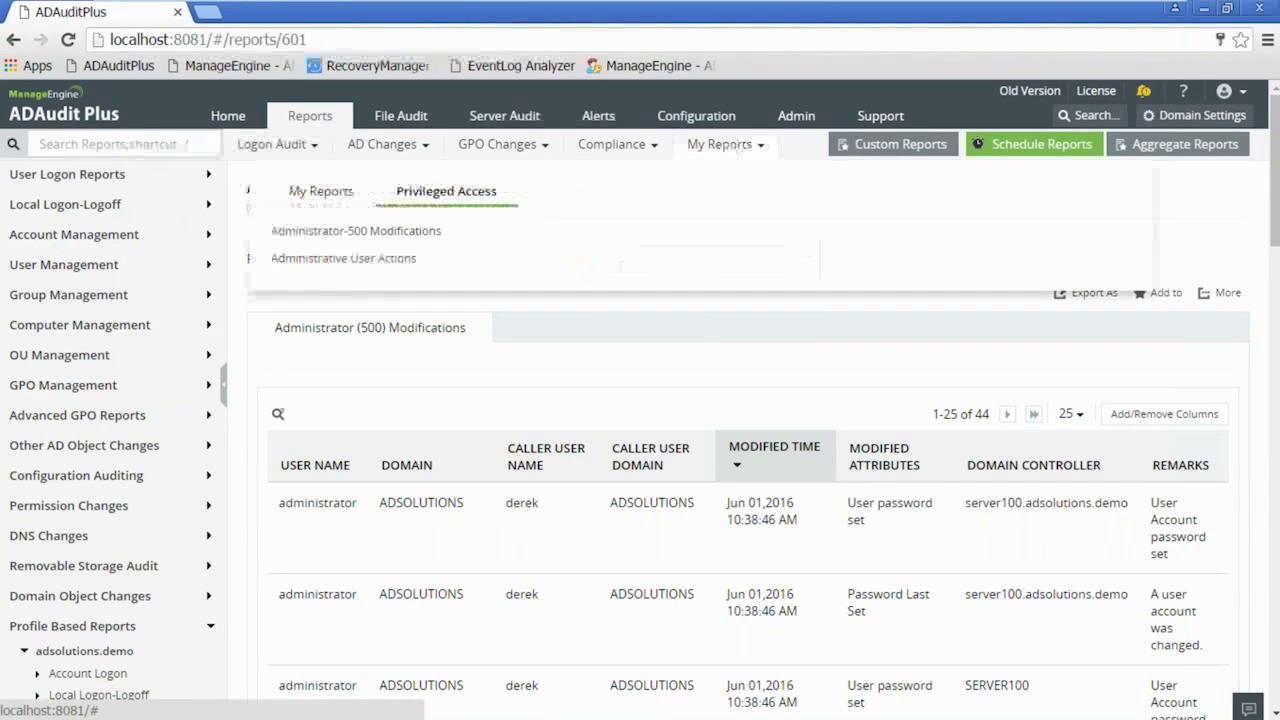
click(335, 193)
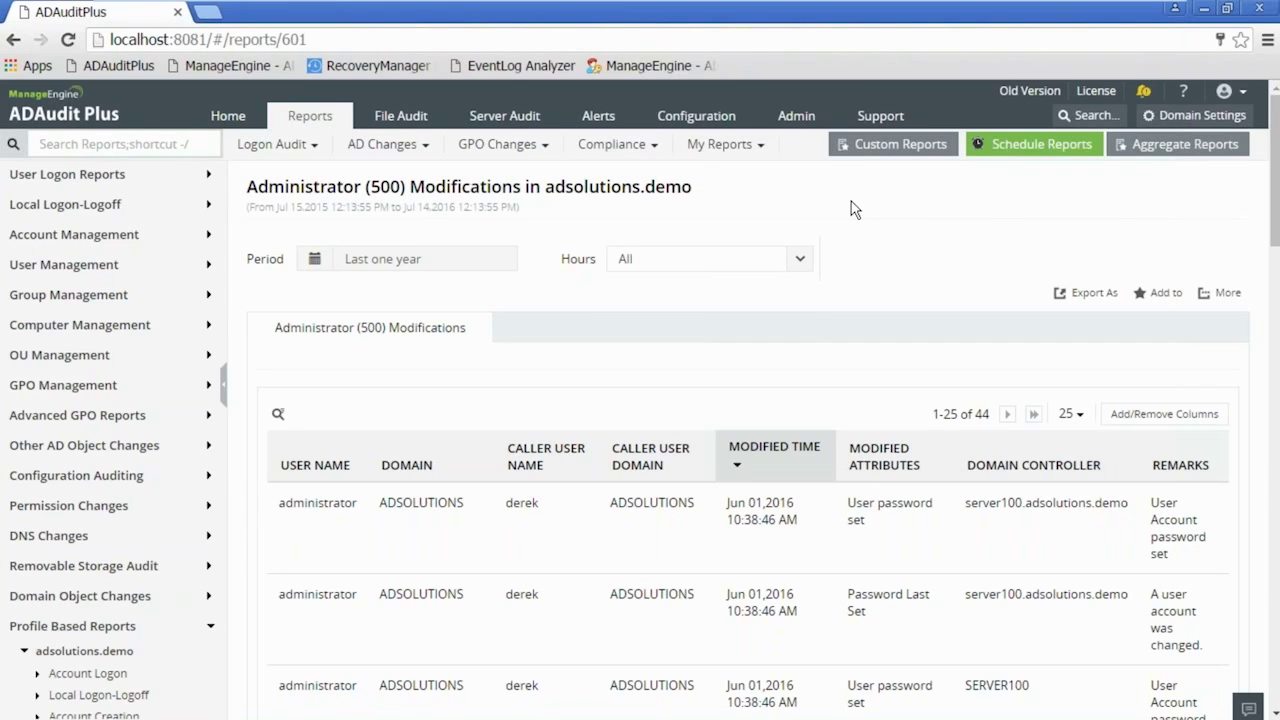
- Open Administrative User Actions under Account Management, then collapse that group and expand Profile Based Reports
click(106, 236)
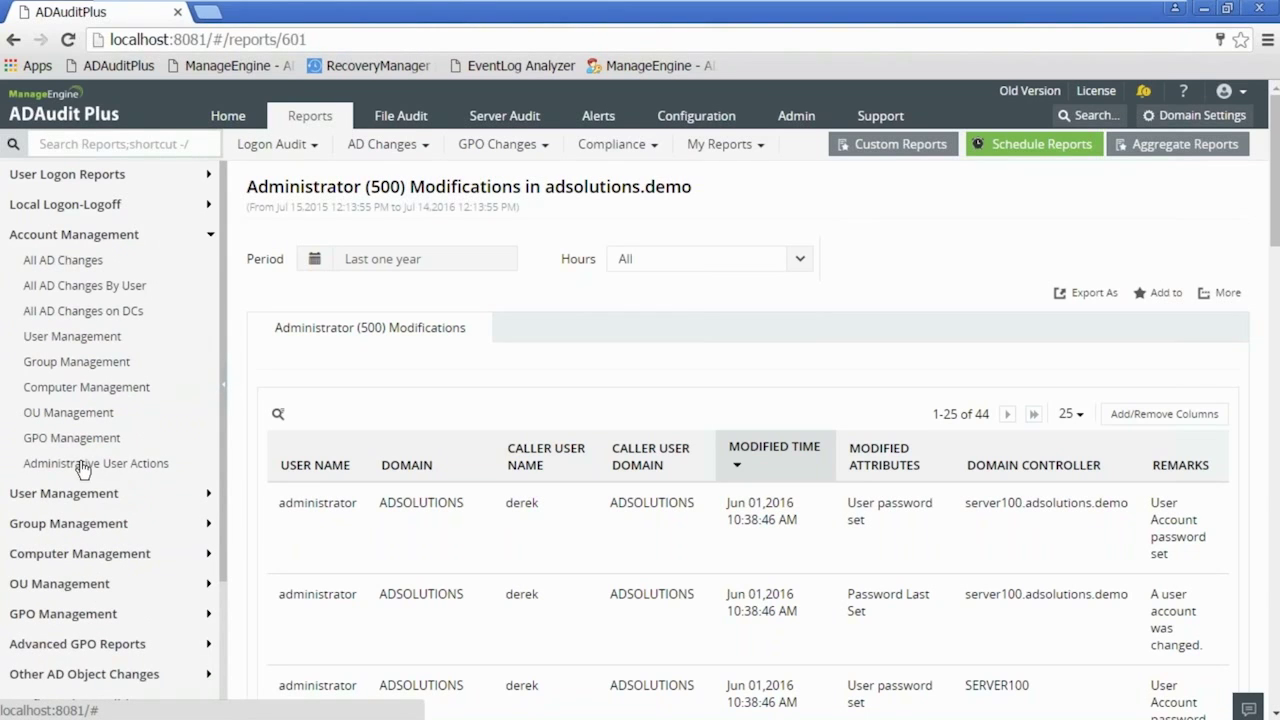
click(155, 470)
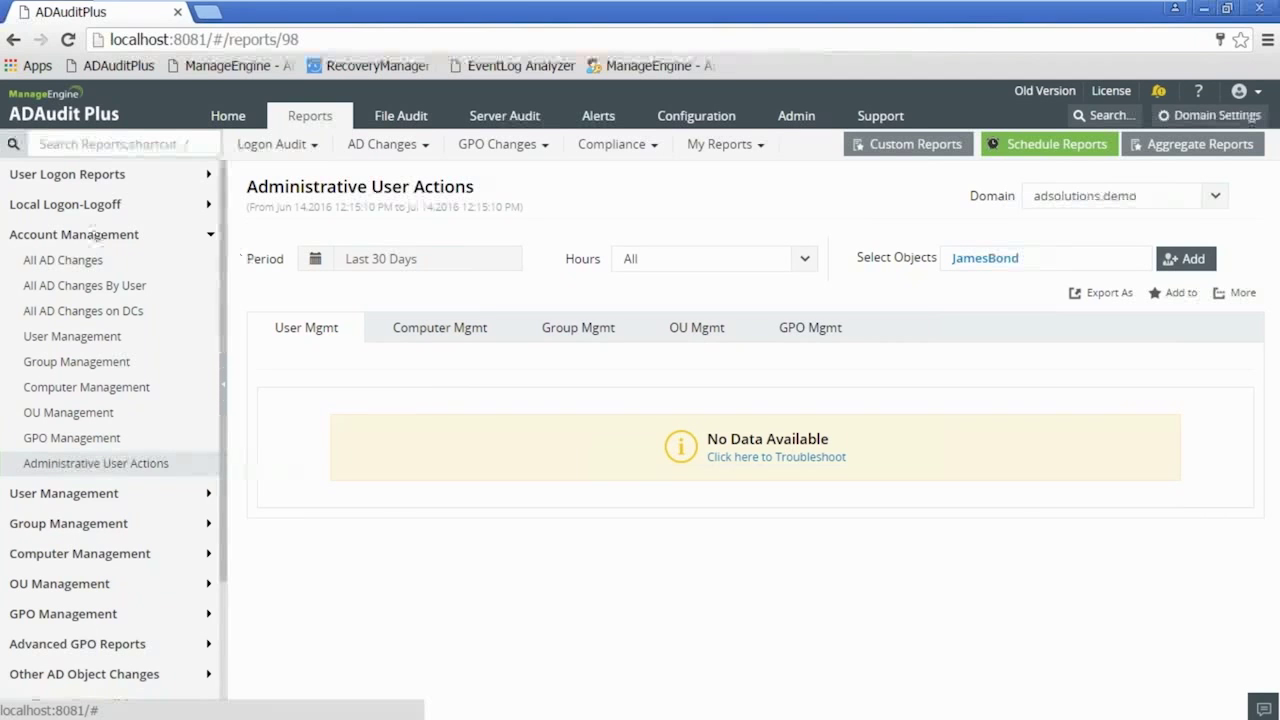
click(92, 234)
click(72, 627)
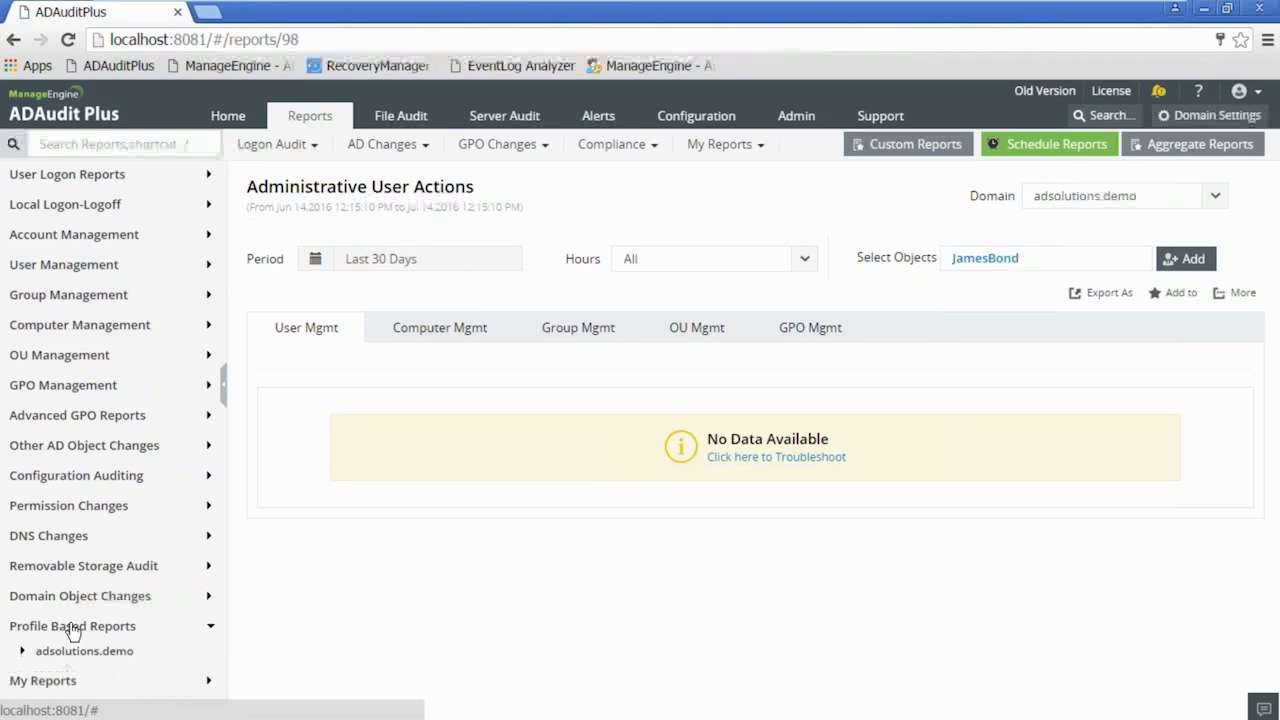
- Expand adsolutions.demo and Group Modification, then collapse them and briefly check Other AD Object Changes
click(80, 652)
scroll(80, 650, down, 3)
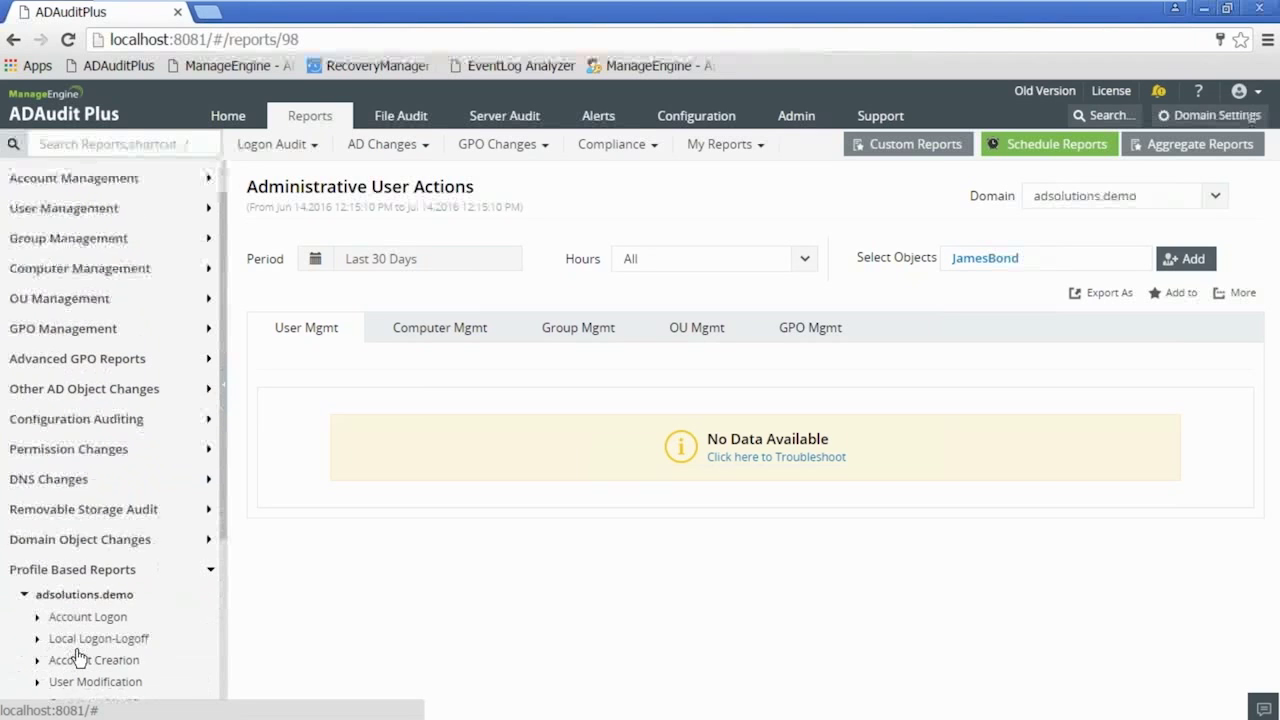
click(112, 621)
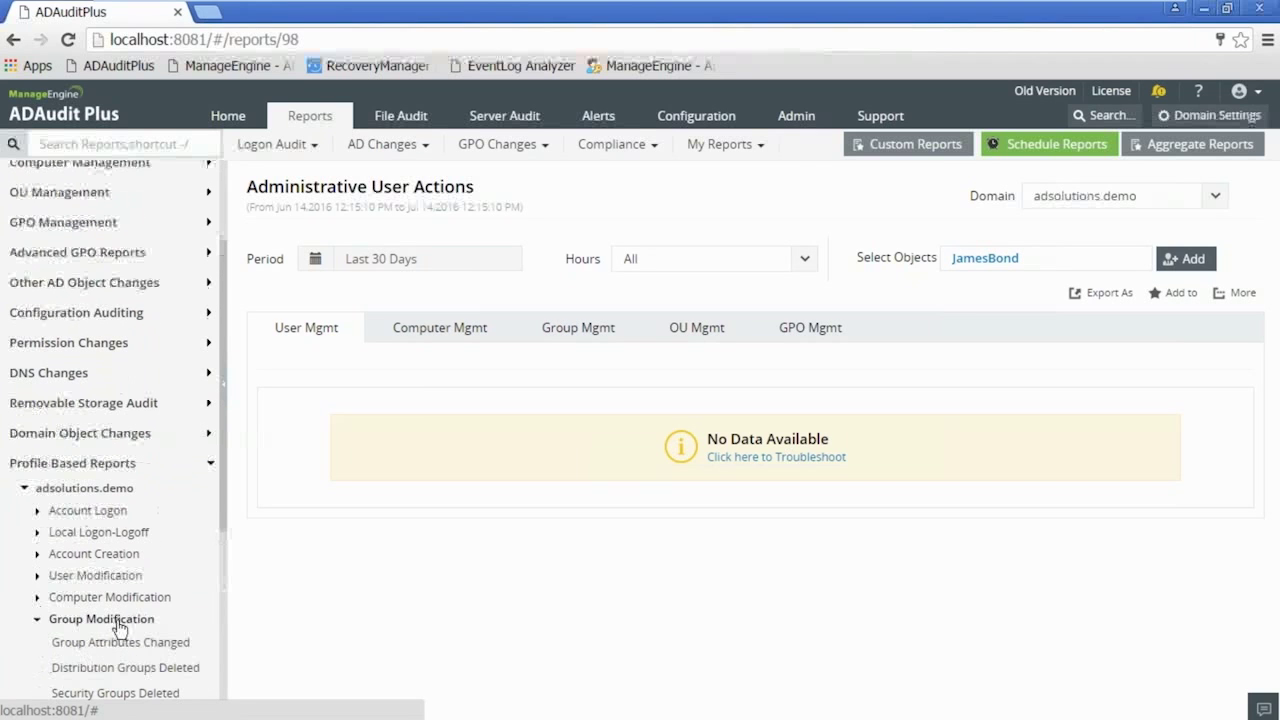
scroll(119, 631, down, 3)
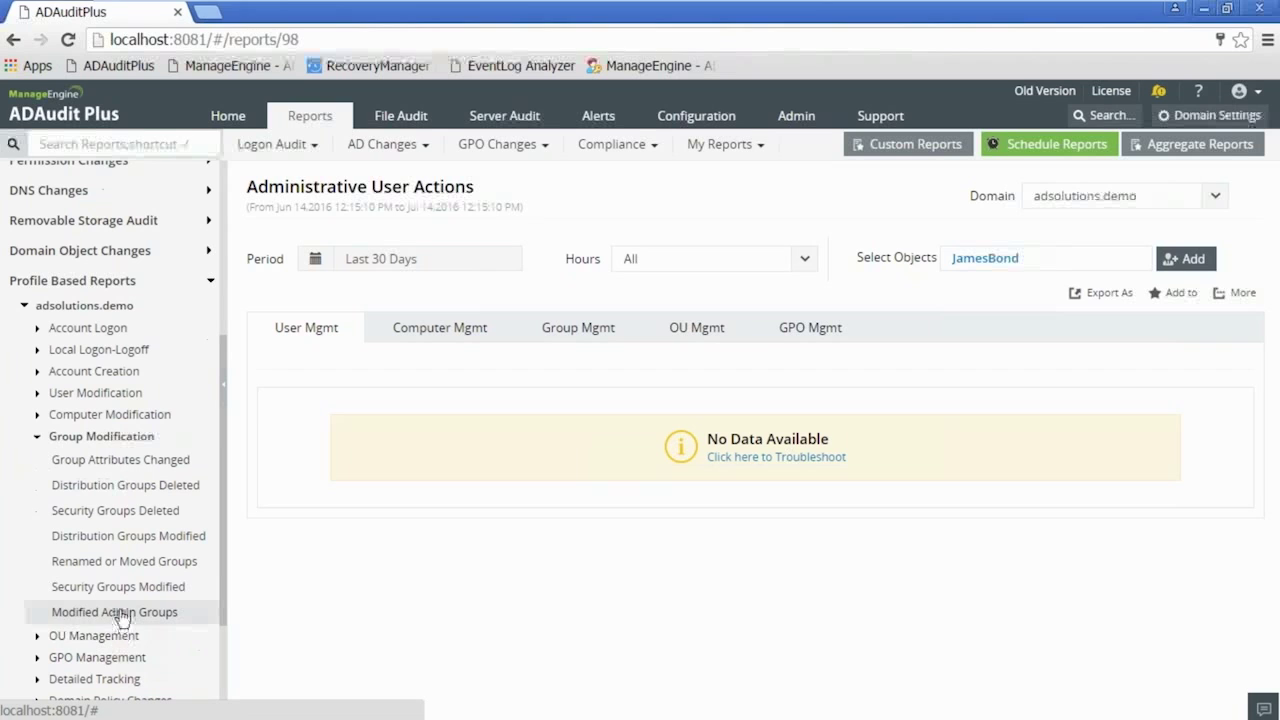
click(110, 283)
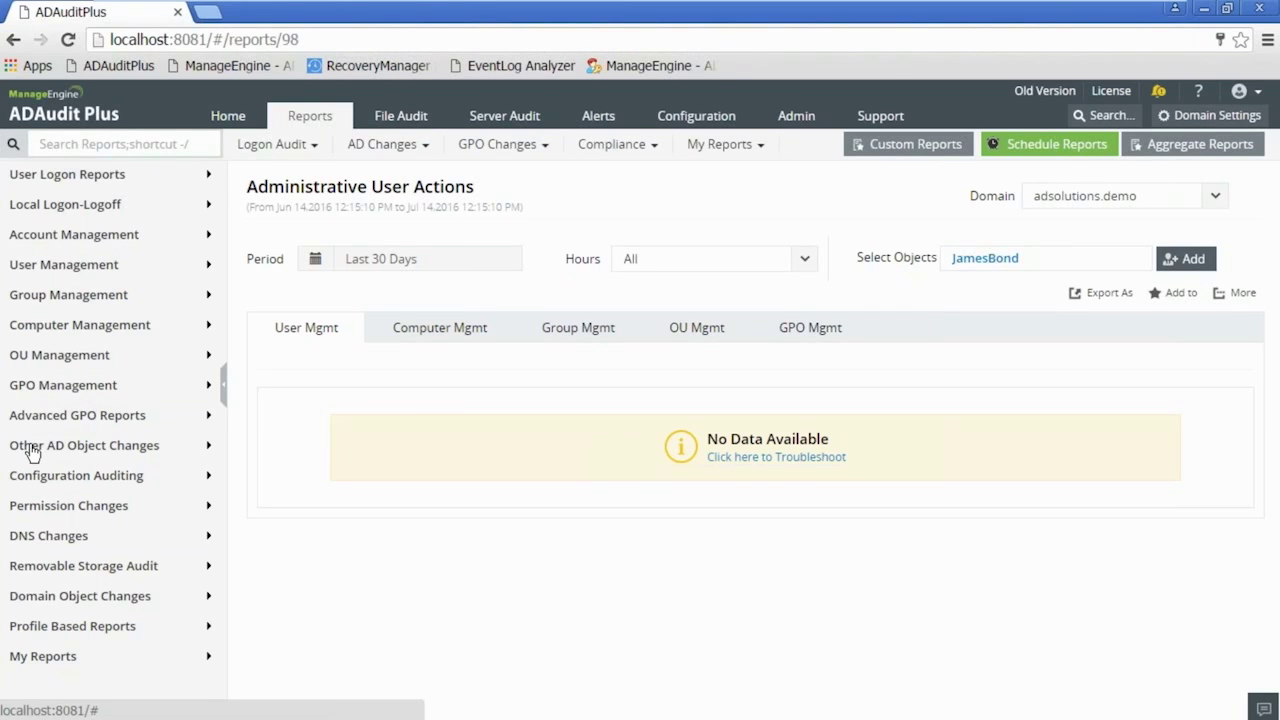
click(33, 448)
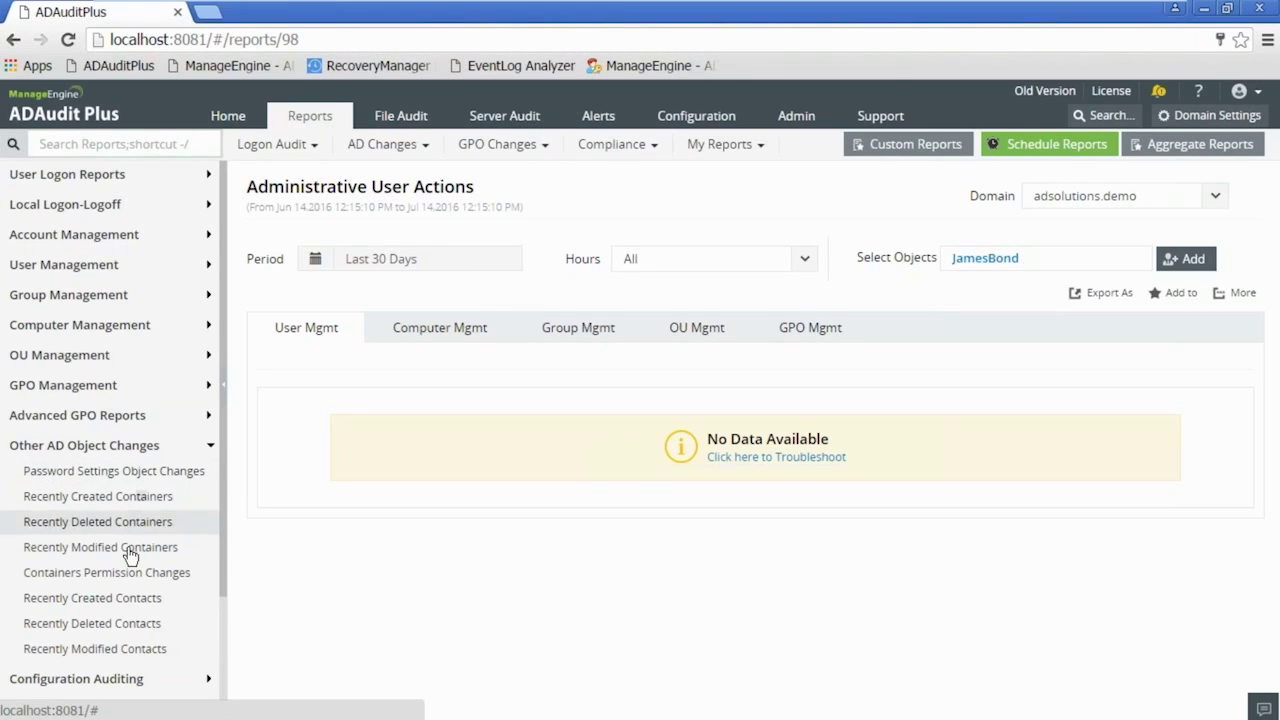
click(35, 450)
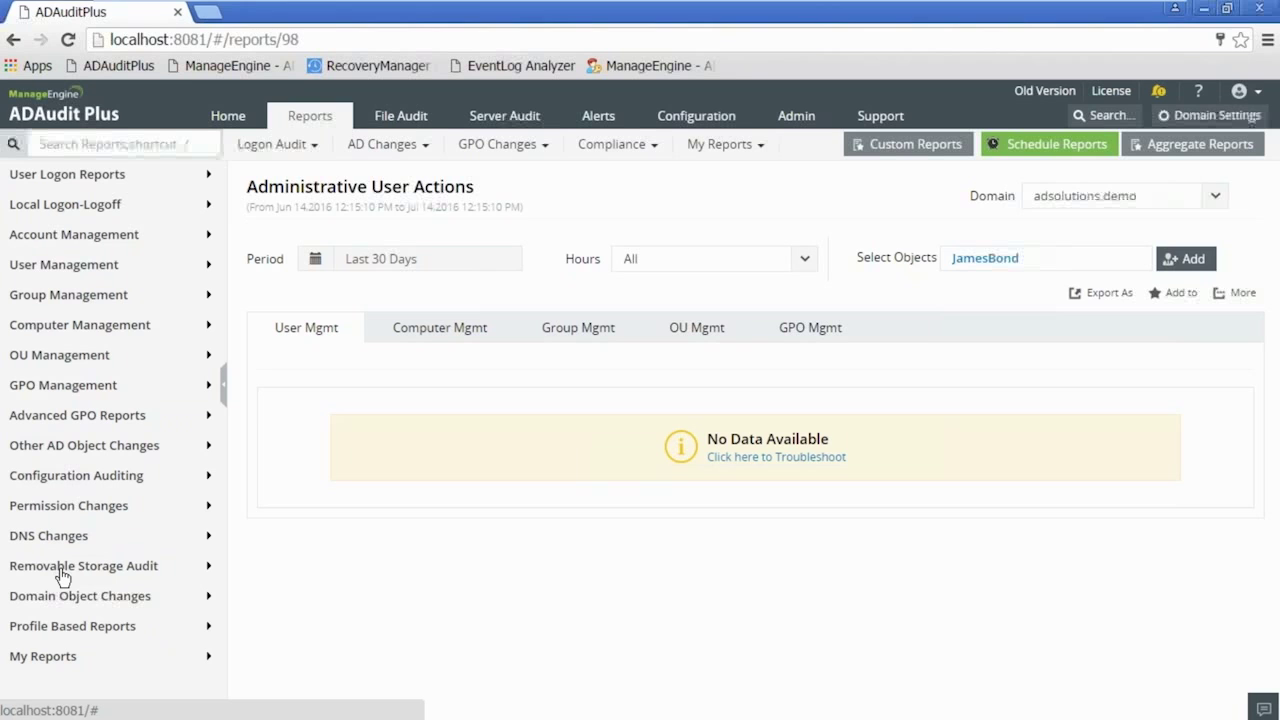
- Re-expand Profile Based Reports > adsolutions.demo > Group Modification to list its reports
click(67, 633)
click(76, 655)
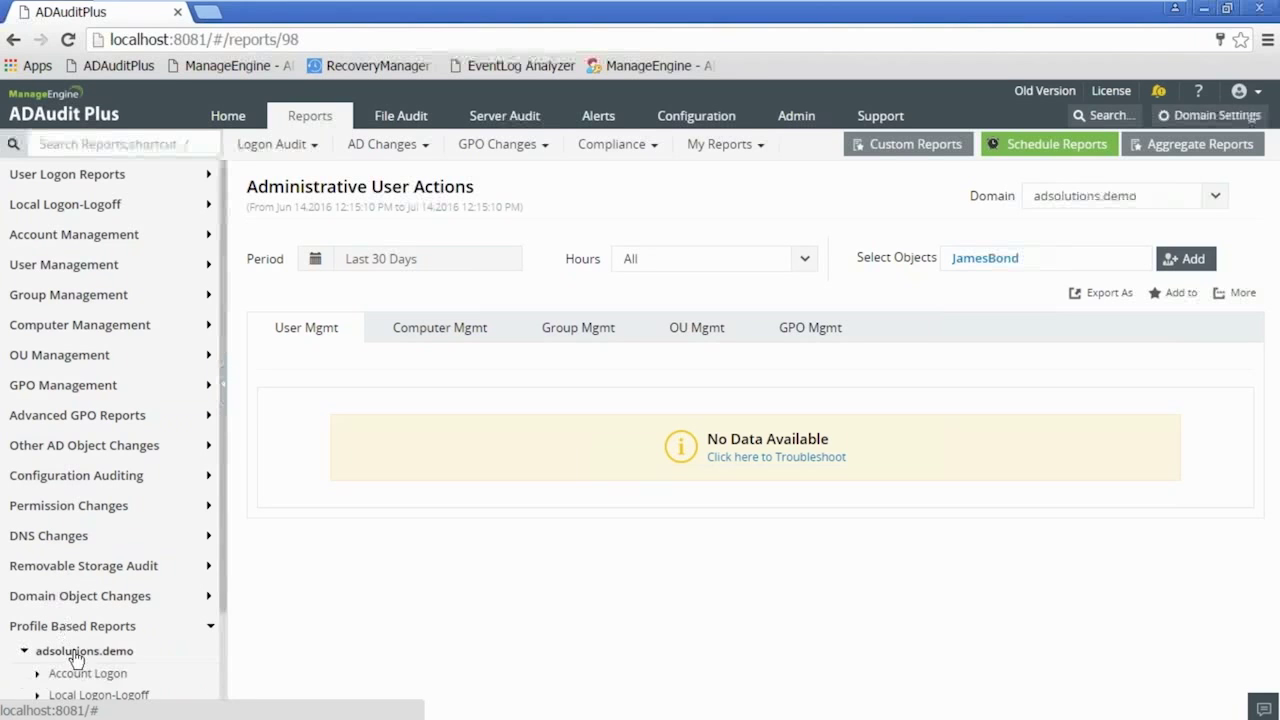
scroll(80, 640, down, 3)
scroll(100, 540, down, 3)
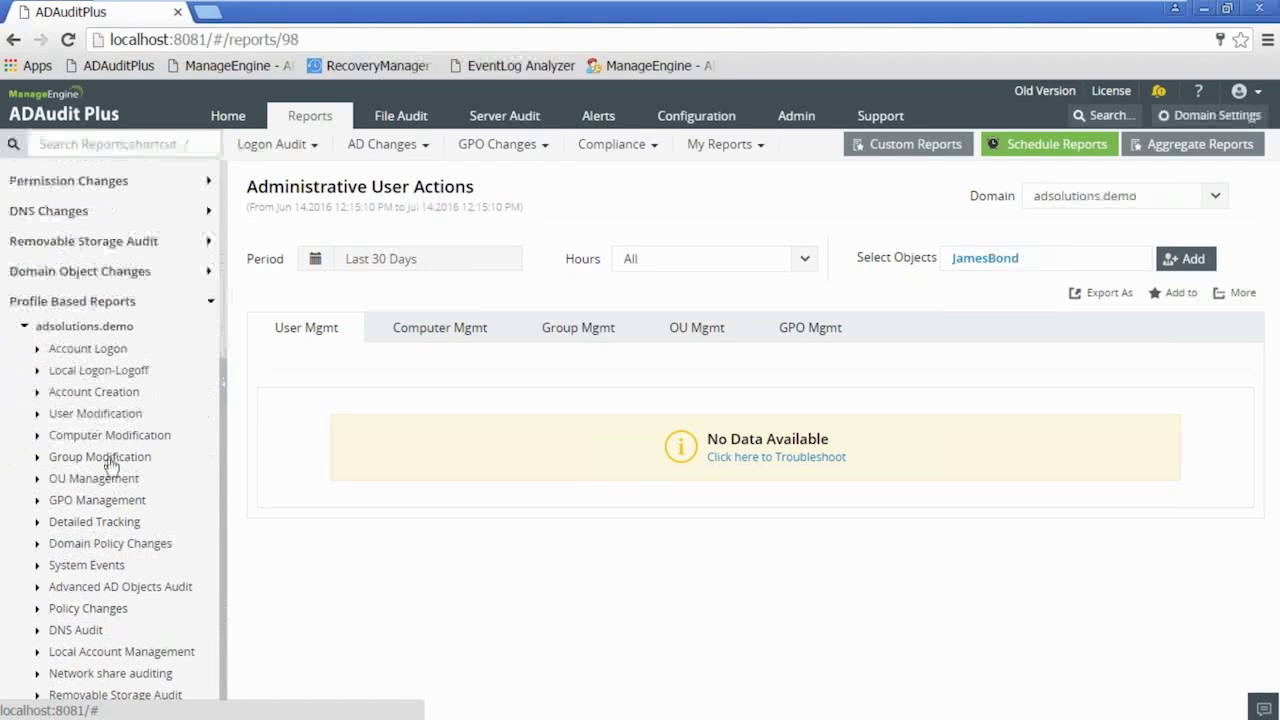
click(111, 462)
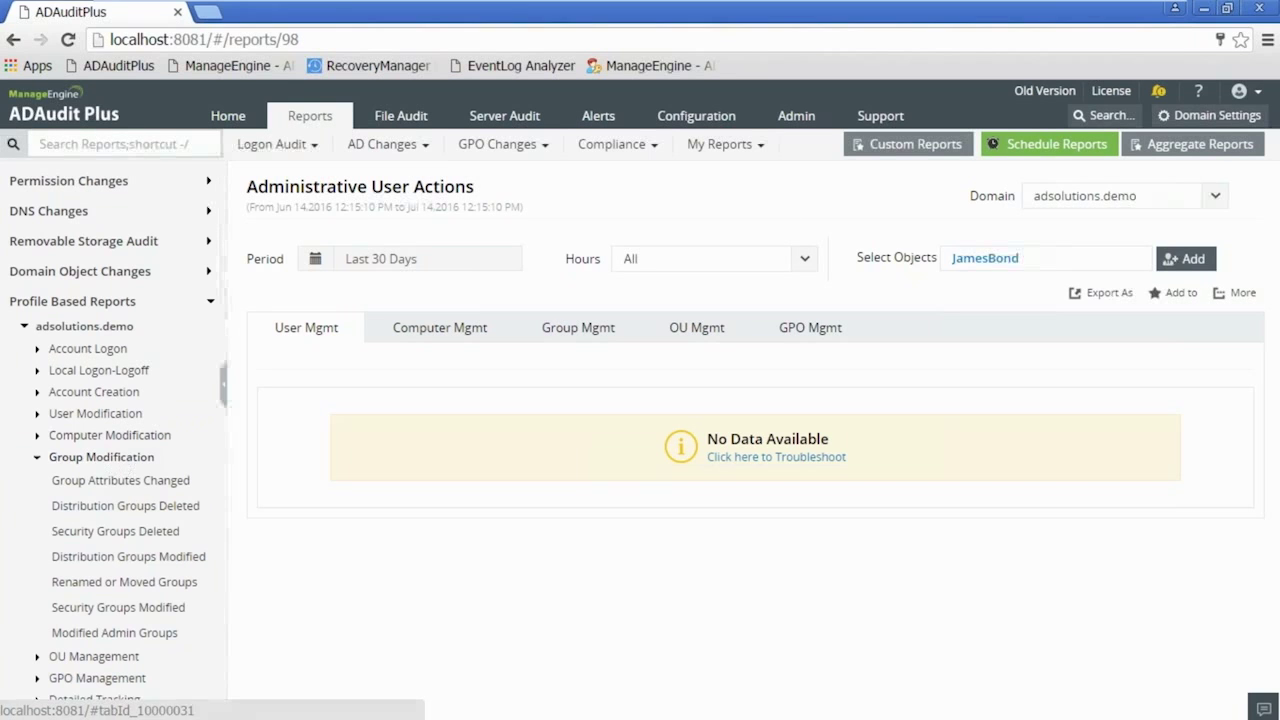
- View Modified Admin Groups in adsolutions.demo for Last 6 Months, then go to Alert Profiles configuration
click(719, 150)
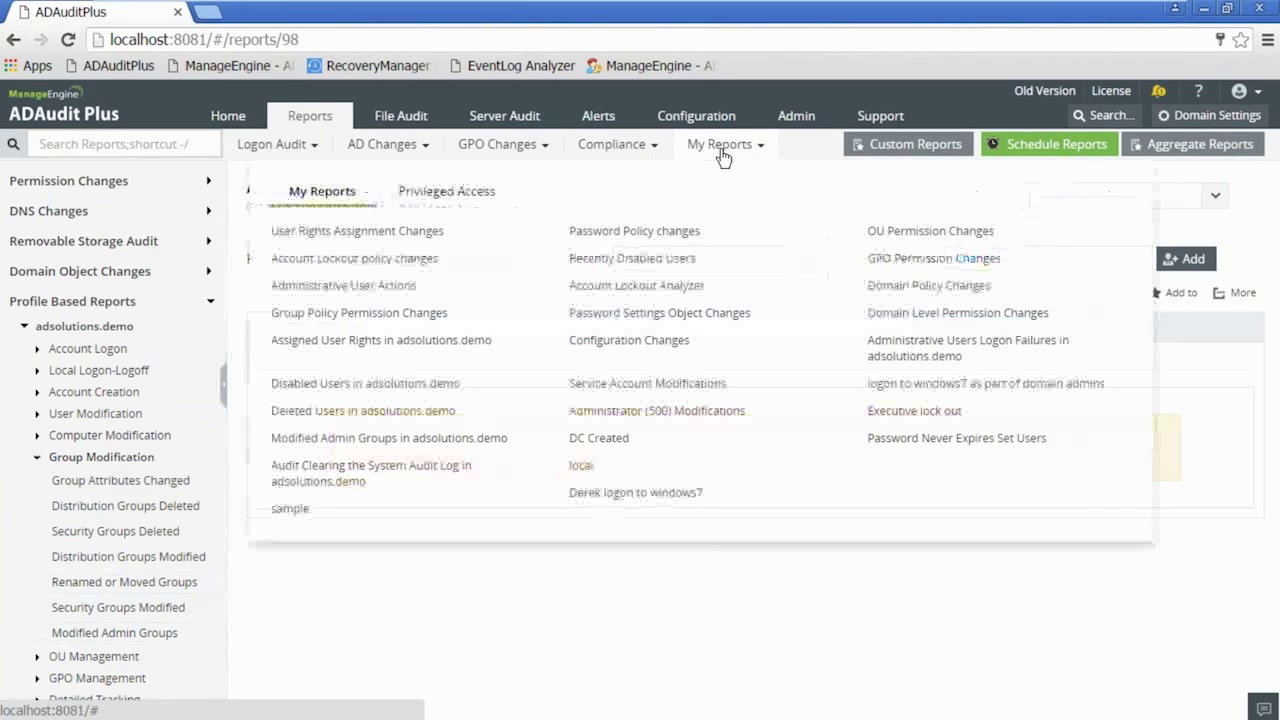
click(376, 440)
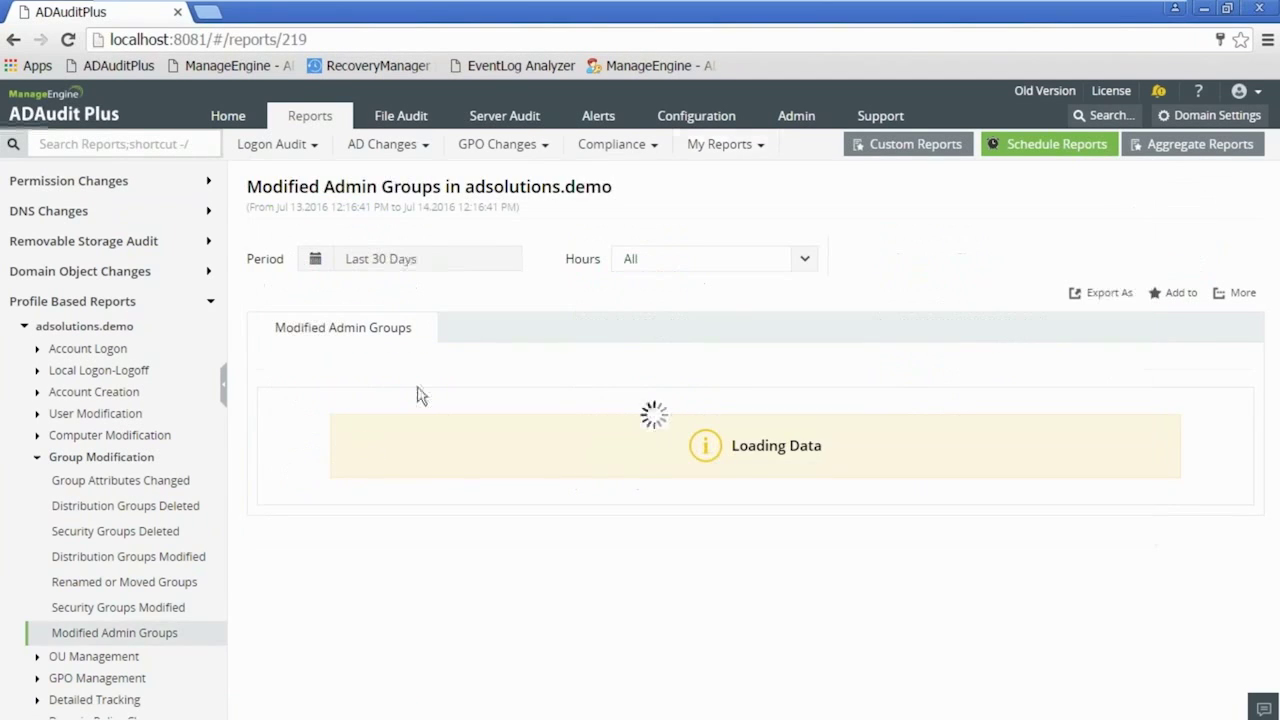
click(408, 262)
click(398, 476)
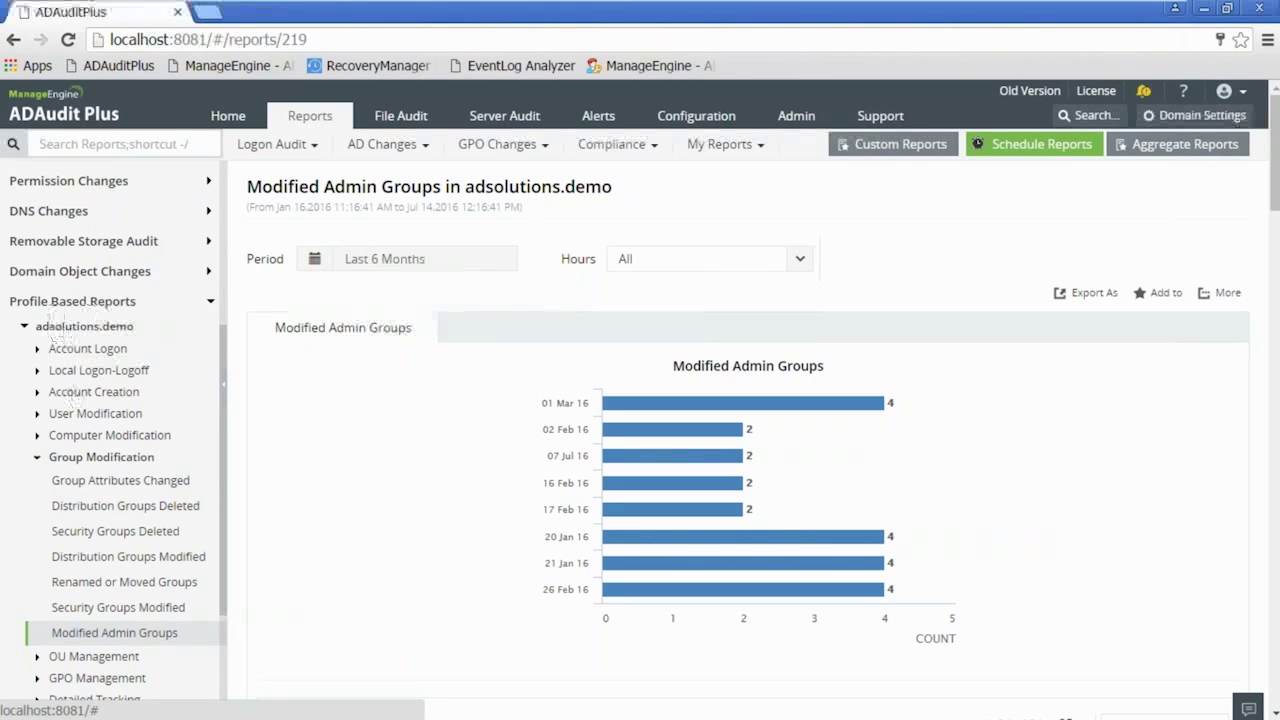
click(709, 121)
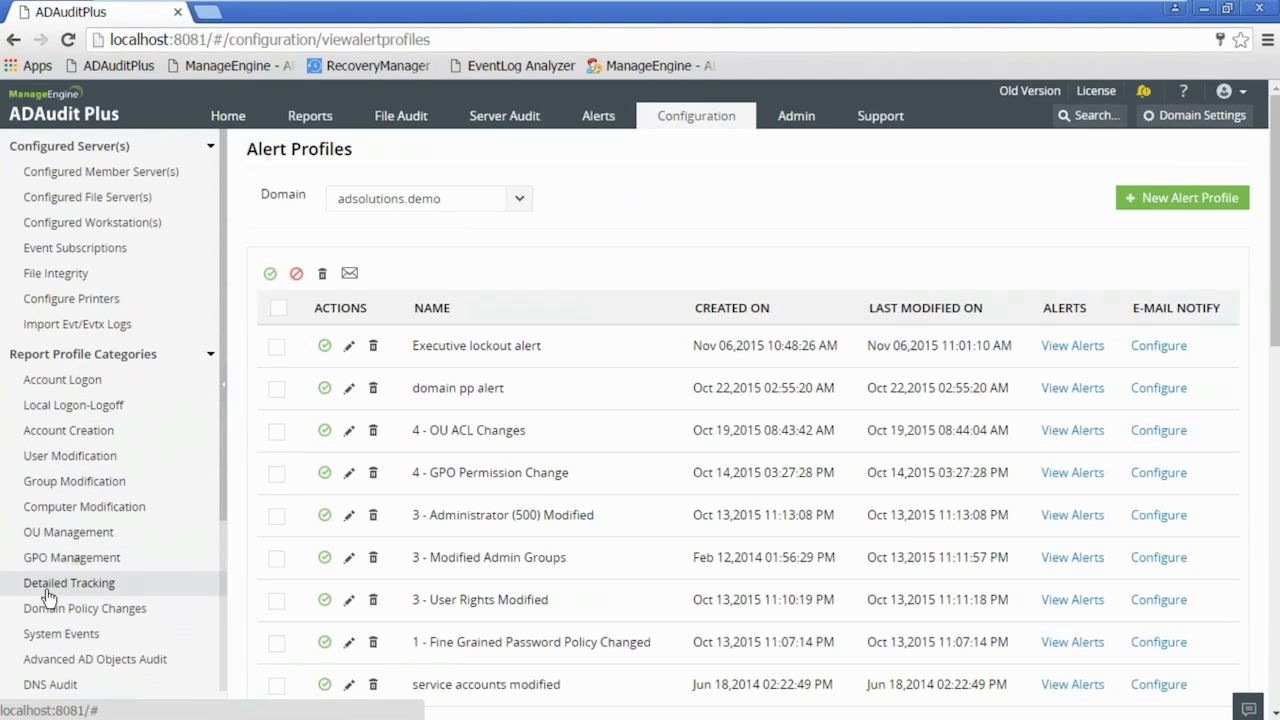
- Edit the Modified Admin Groups profile listed under the Group Modification report profiles
click(85, 486)
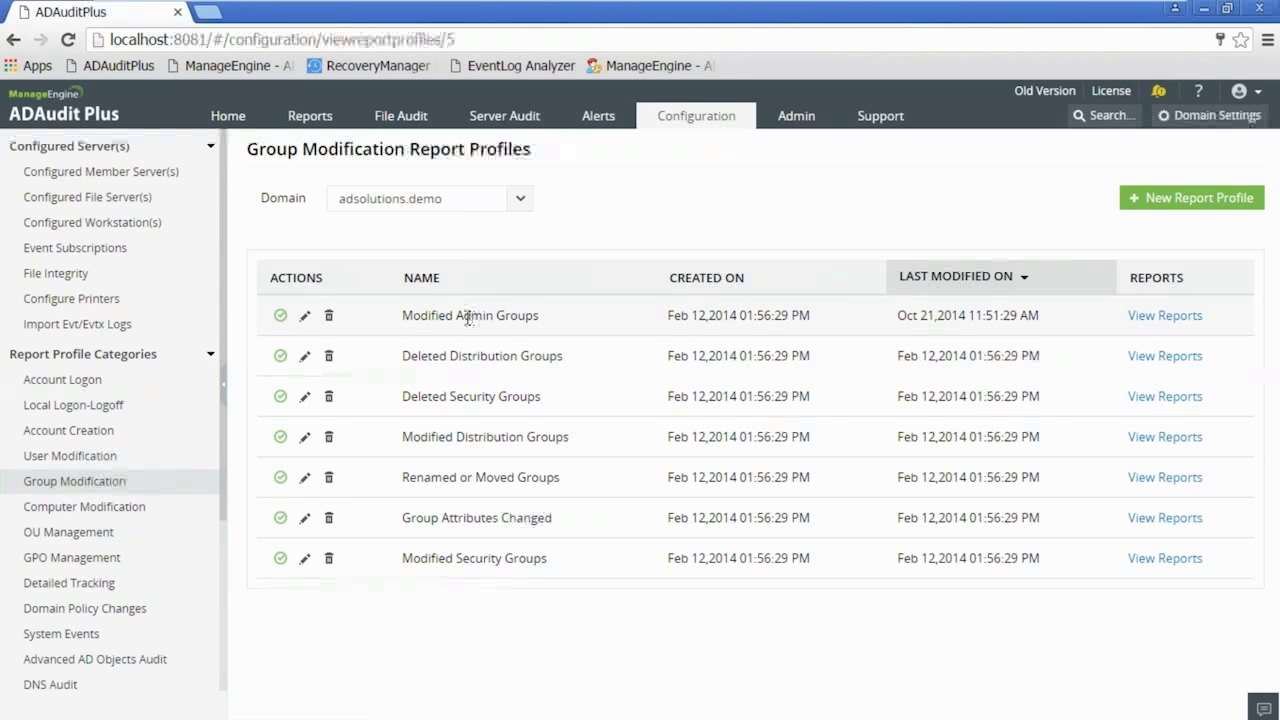
click(305, 317)
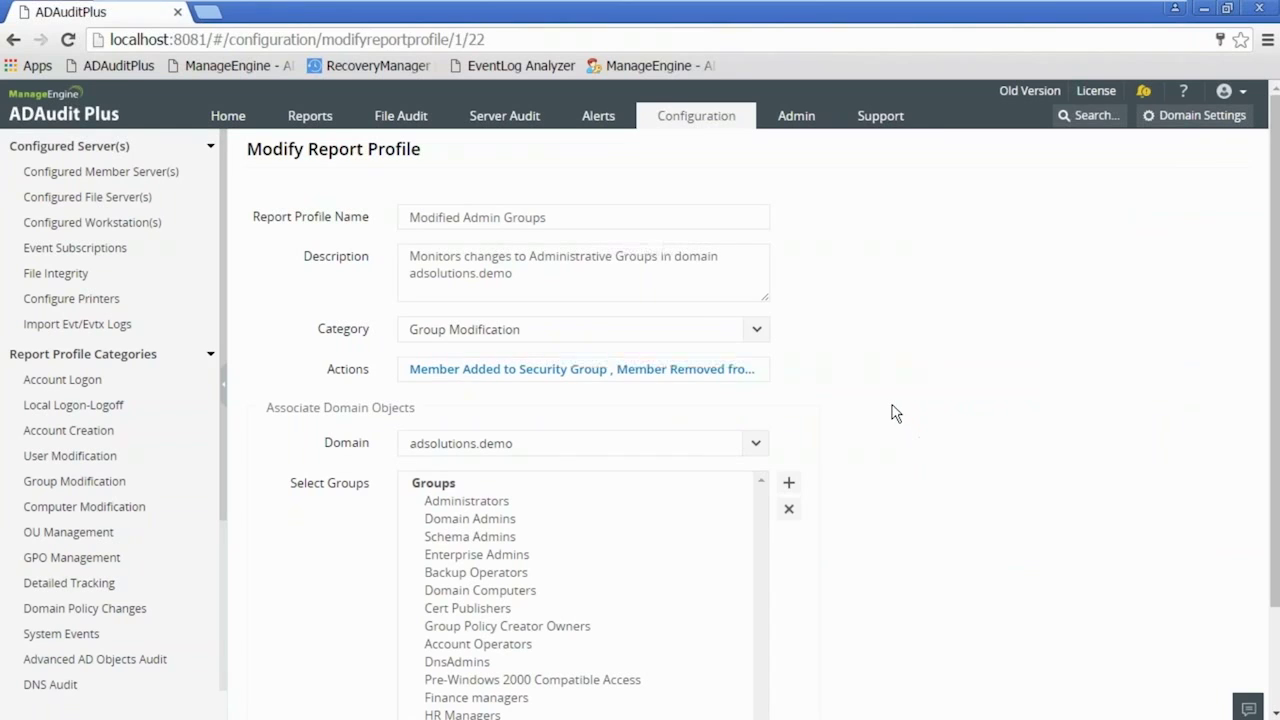
click(758, 336)
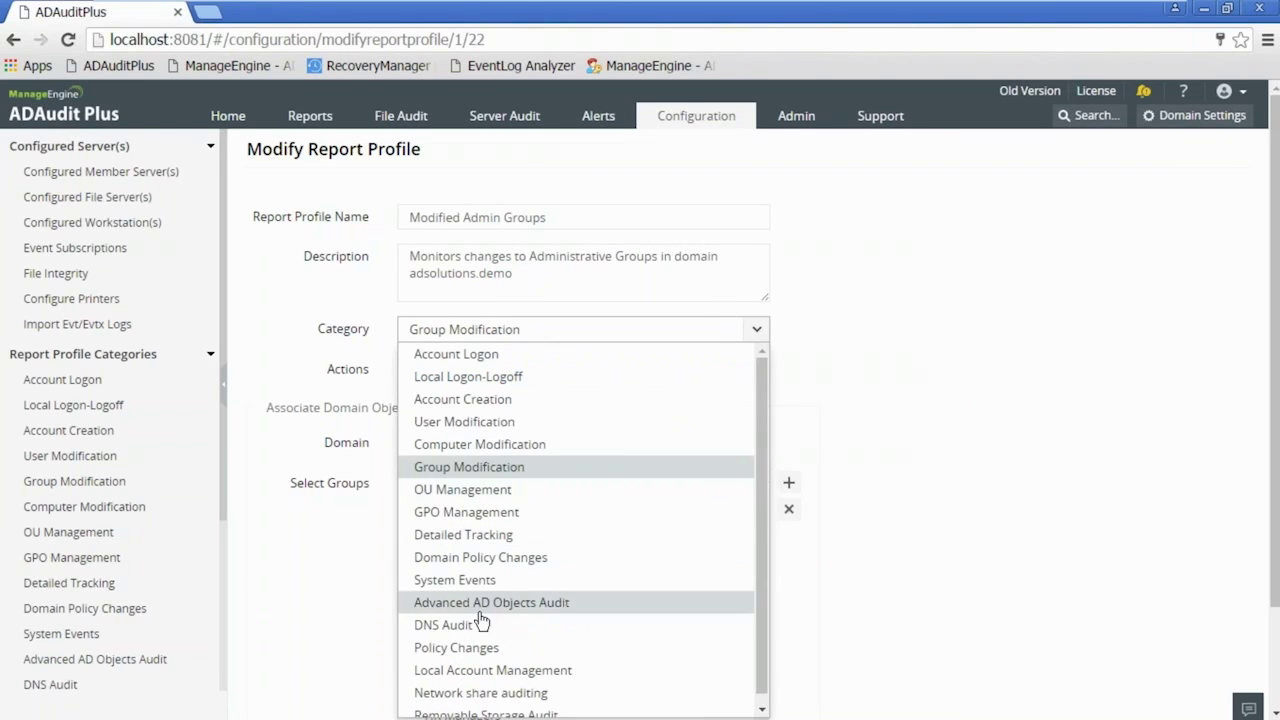
click(756, 331)
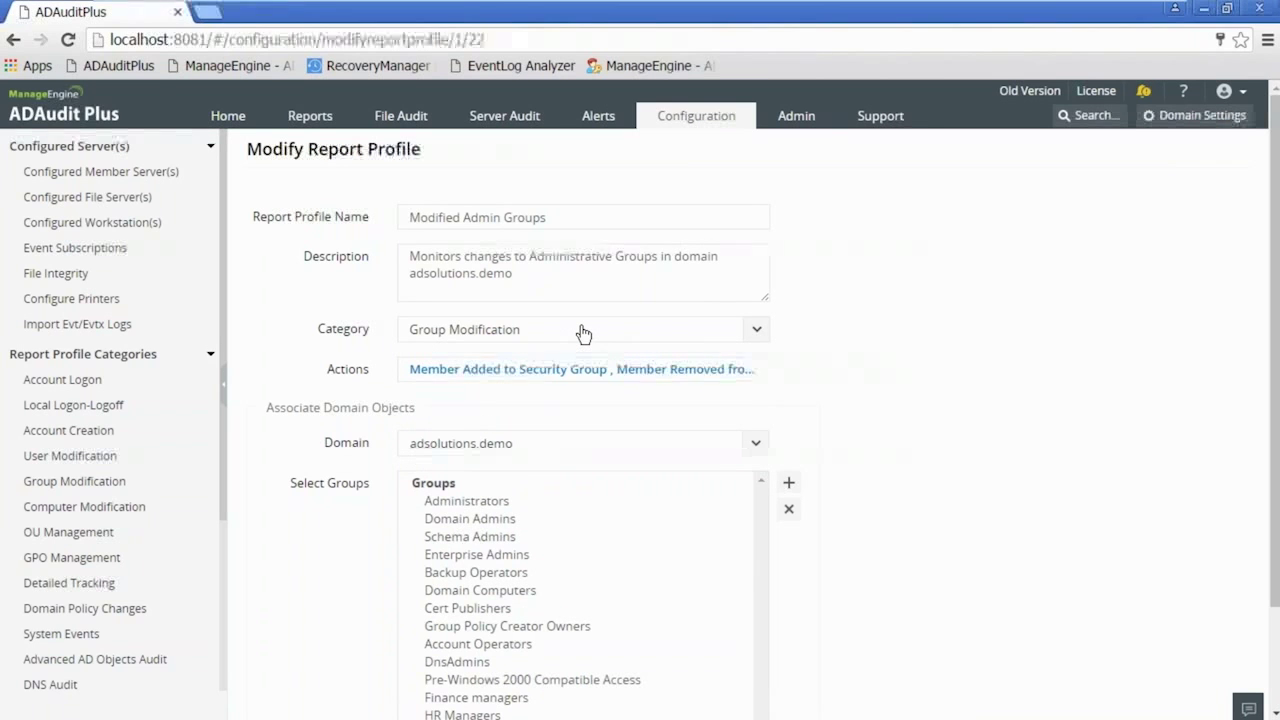
click(709, 374)
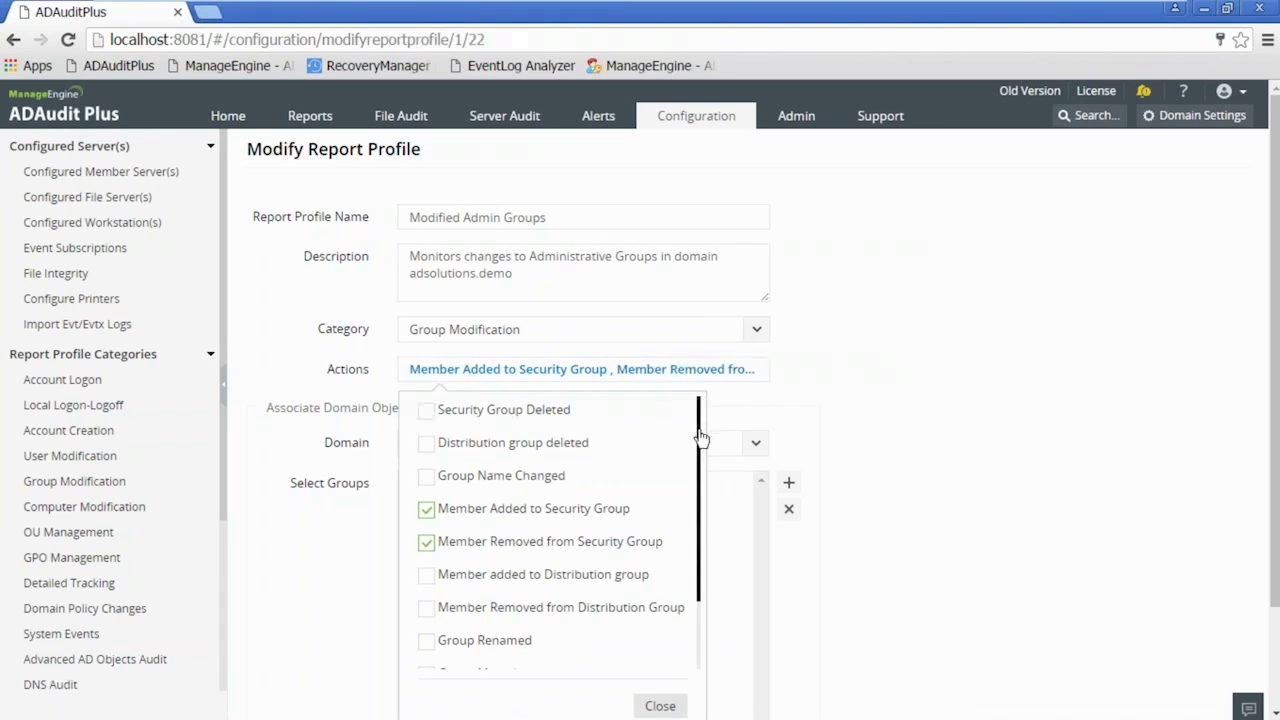
scroll(701, 437, down, 1)
scroll(702, 436, up, 1)
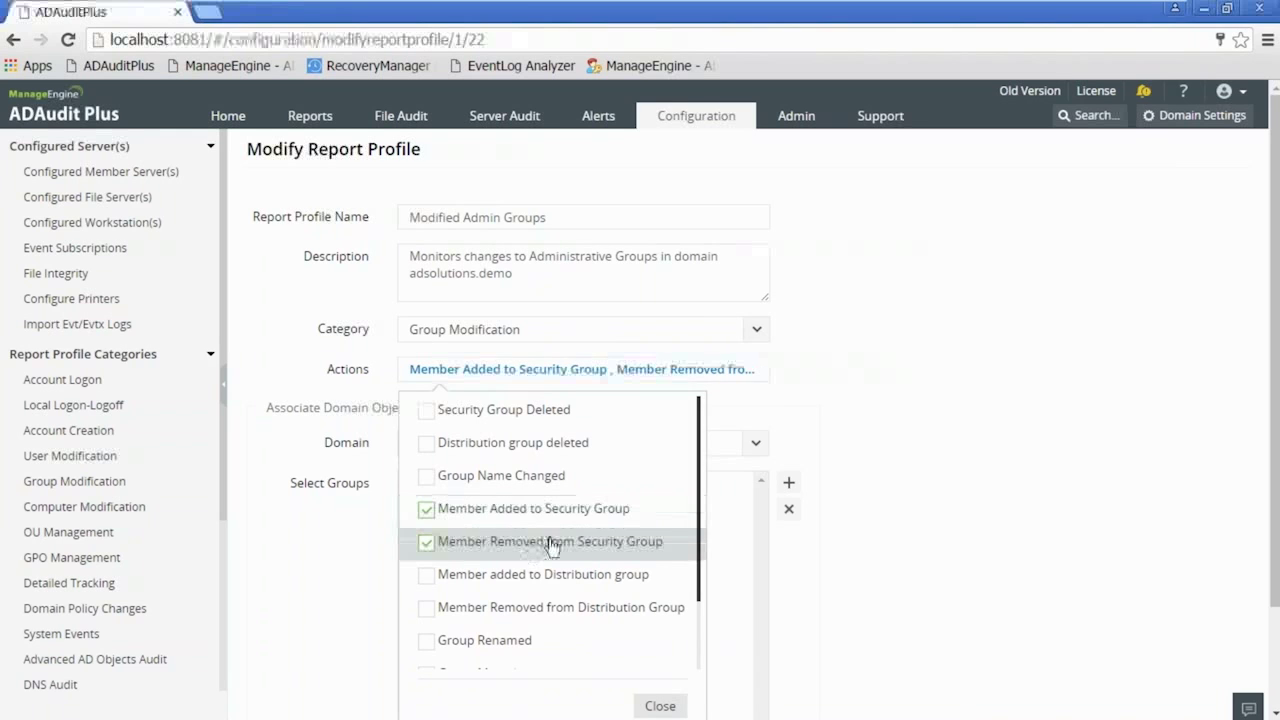
scroll(700, 563, down, 3)
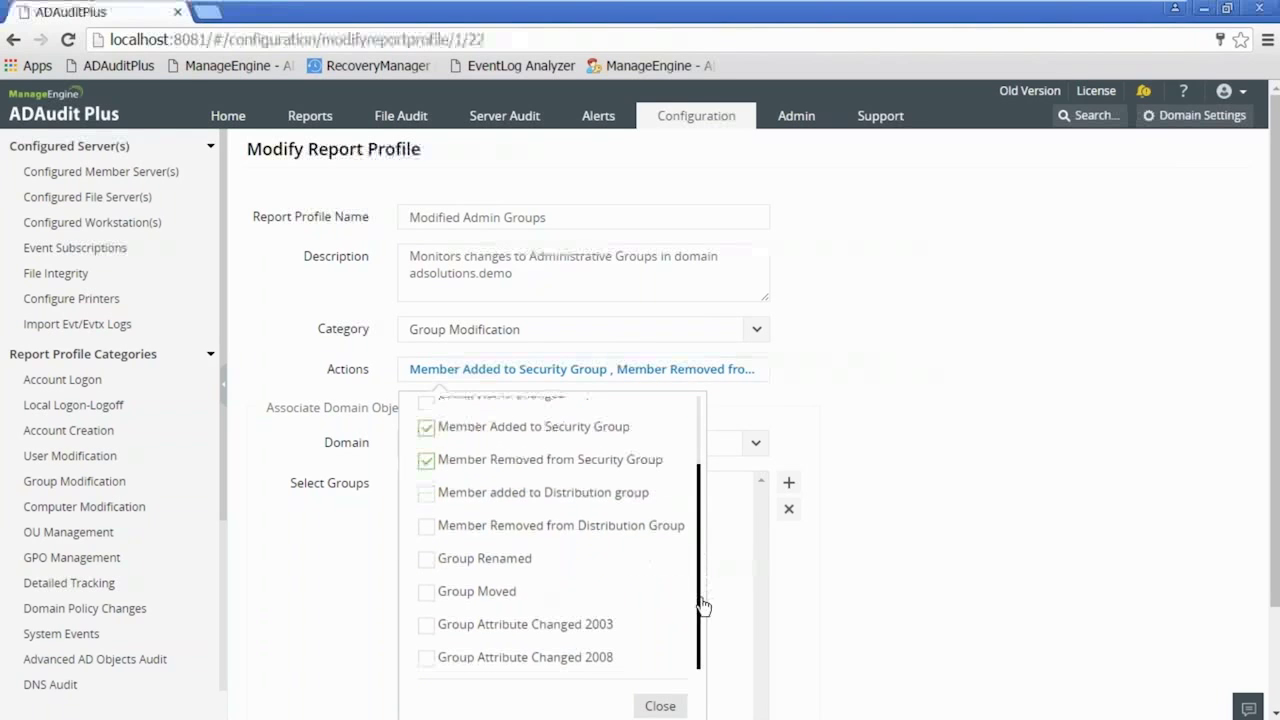
scroll(705, 560, up, 1)
scroll(705, 548, up, 3)
click(821, 363)
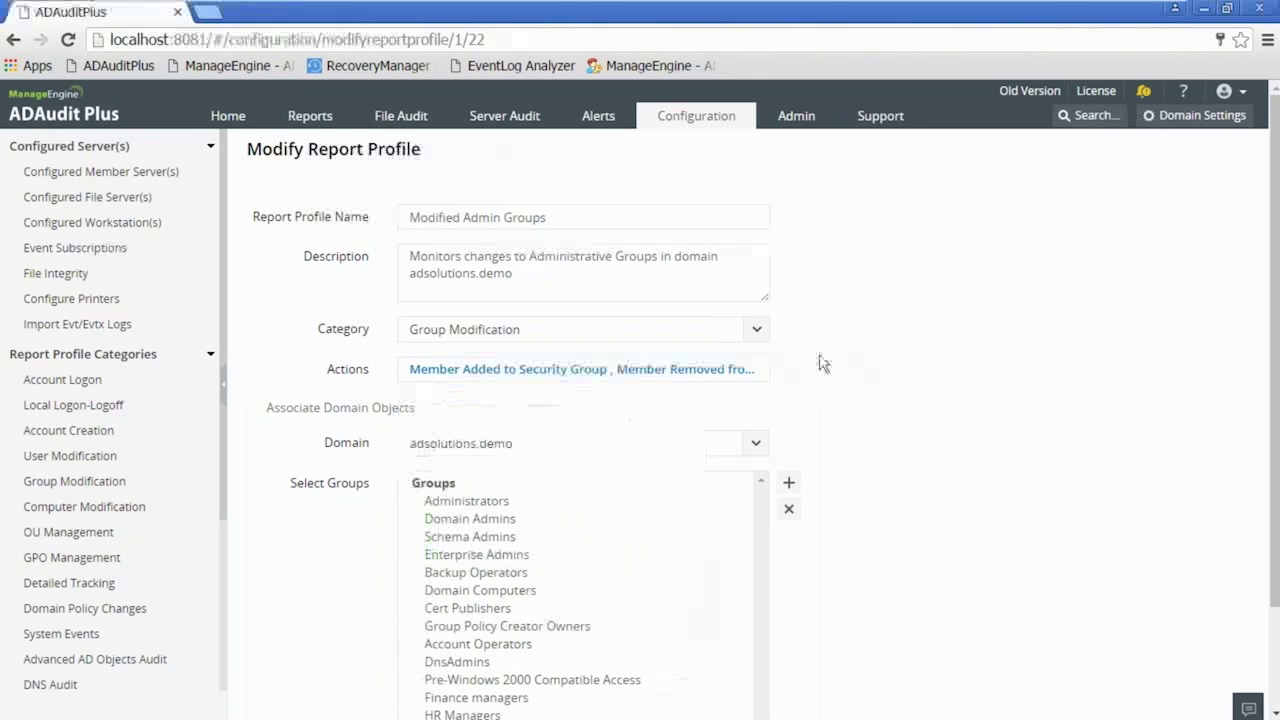
scroll(1274, 403, down, 1)
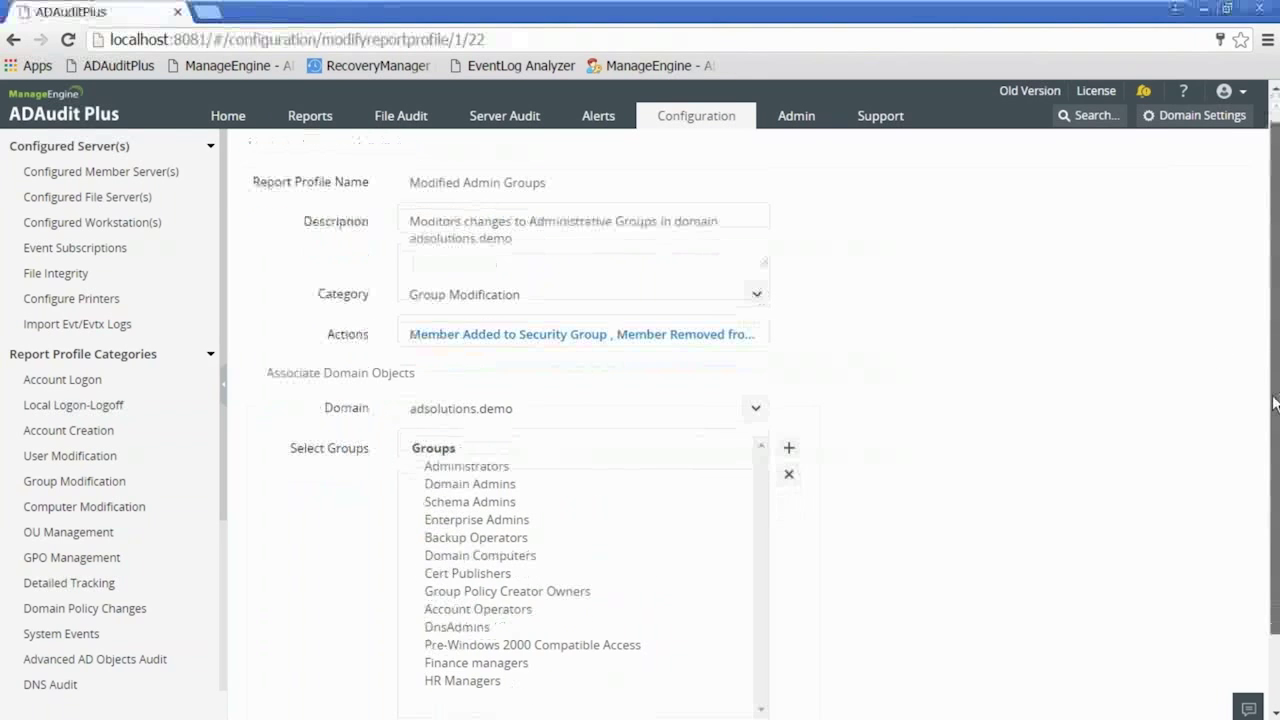
scroll(1274, 403, down, 2)
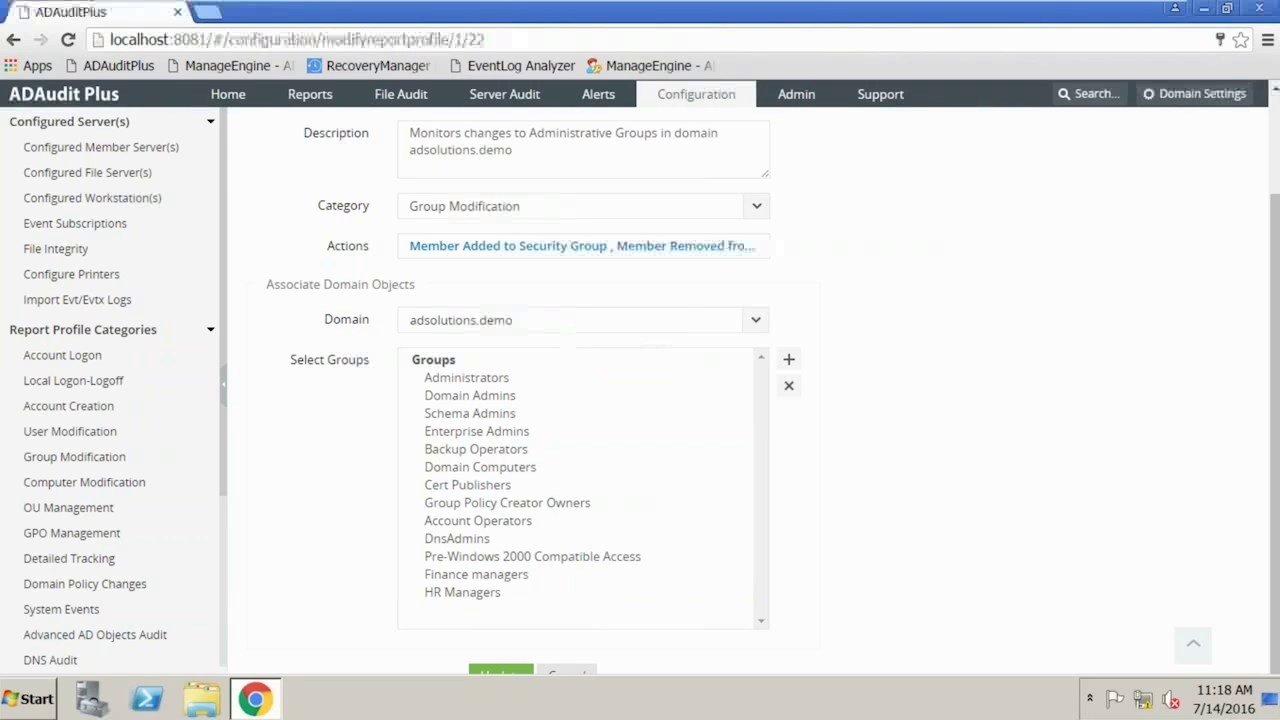
- Launch Active Directory Users and Computers, expand ADSOLUTIONS.DEMO, and browse the Finance and HR OUs
click(30, 700)
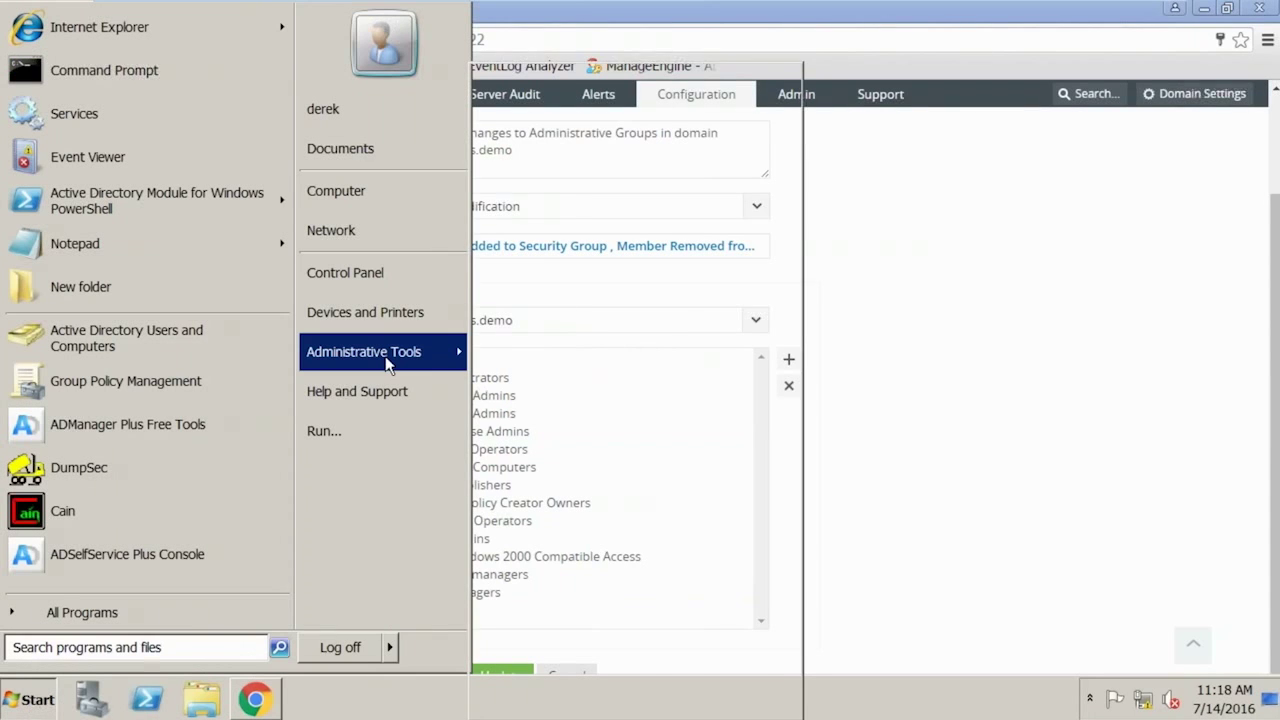
click(360, 352)
click(640, 190)
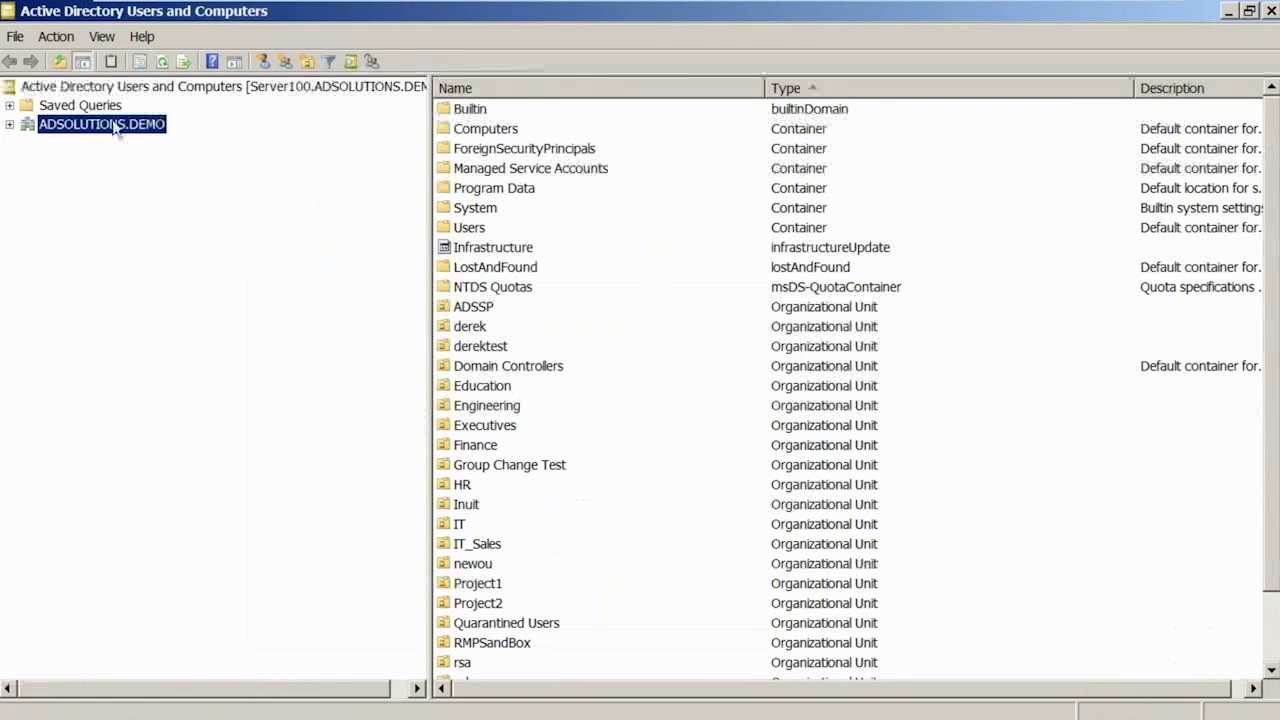
double_click(112, 124)
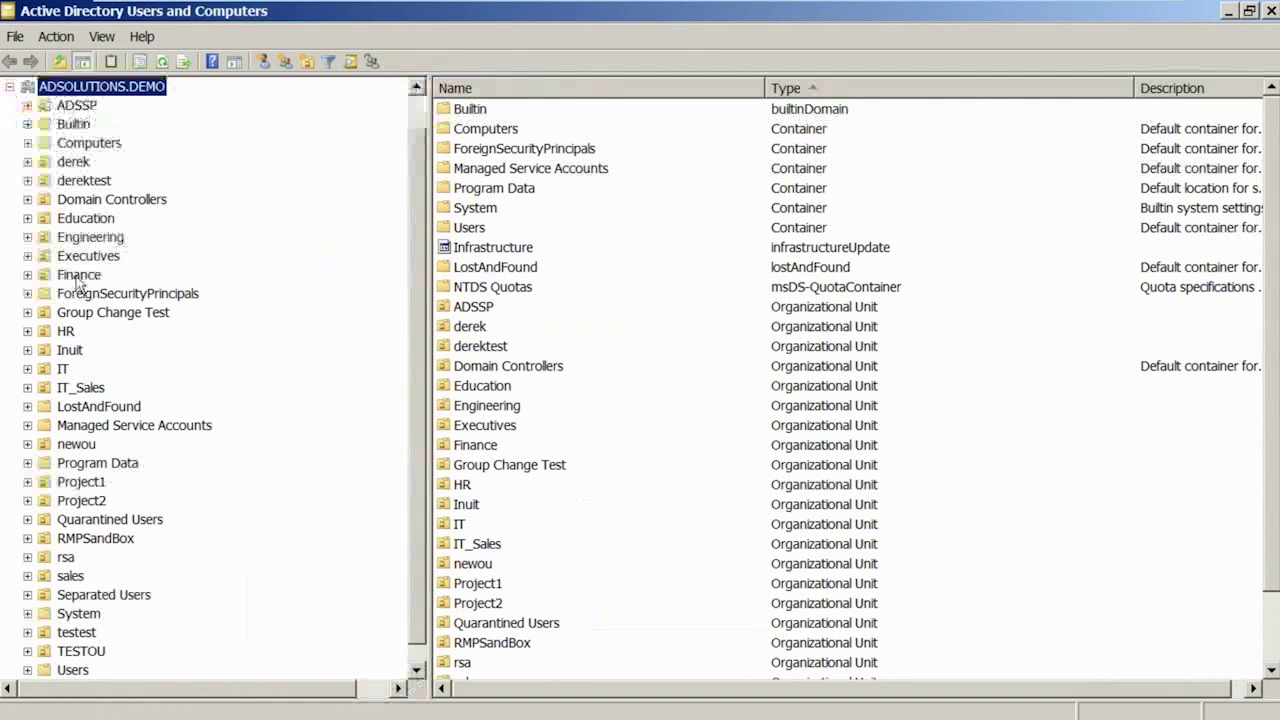
click(77, 276)
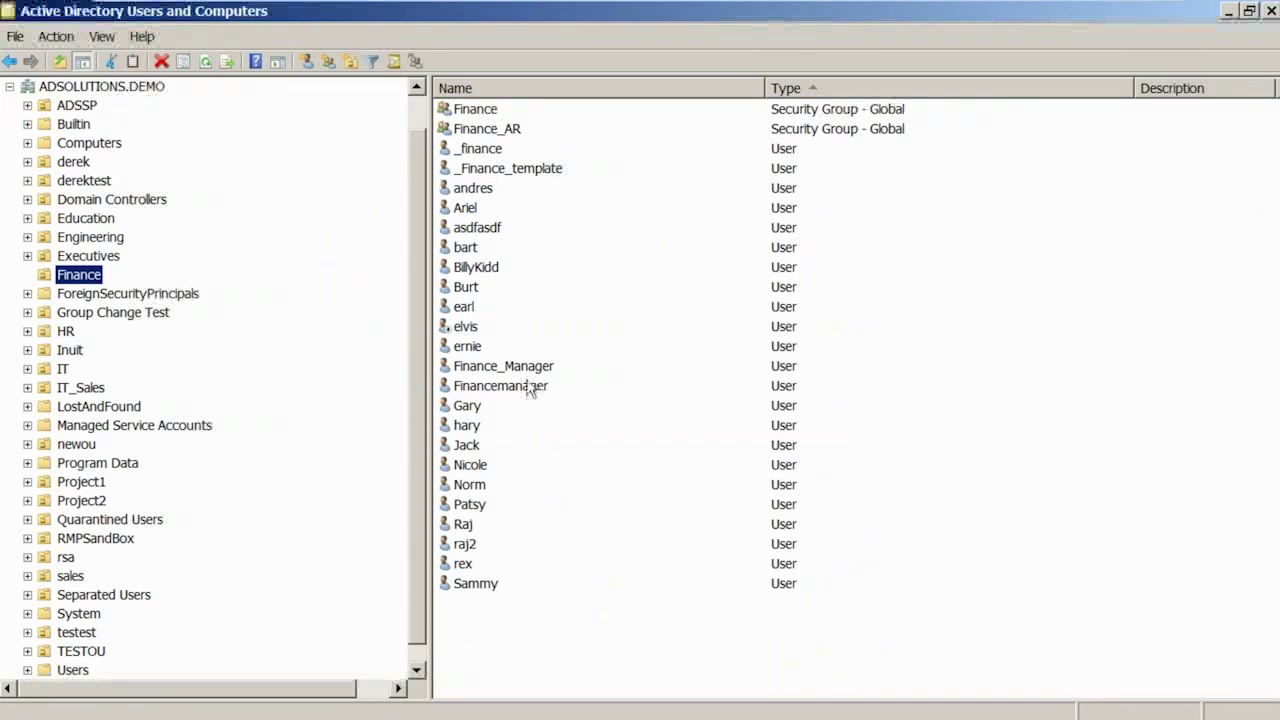
click(66, 333)
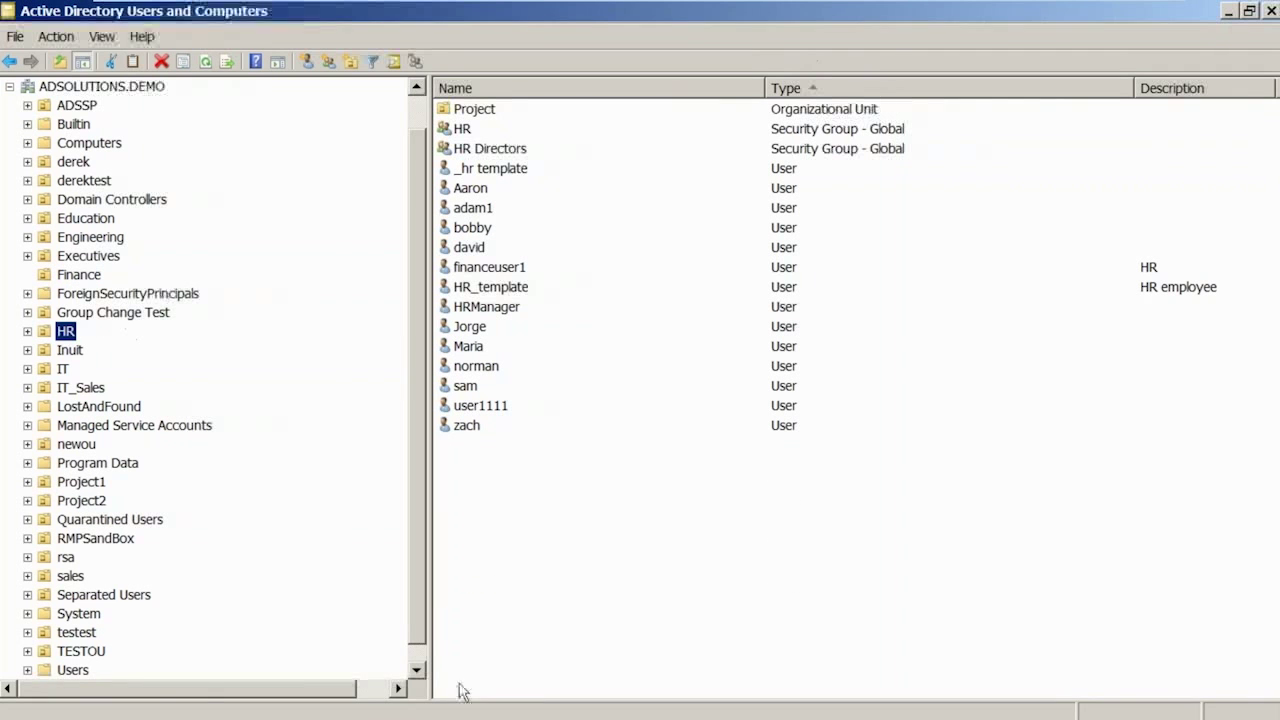
- Glance back at ADAudit Plus, then inspect the Project and Group Change Test OUs
mouse_move(458, 718)
click(255, 700)
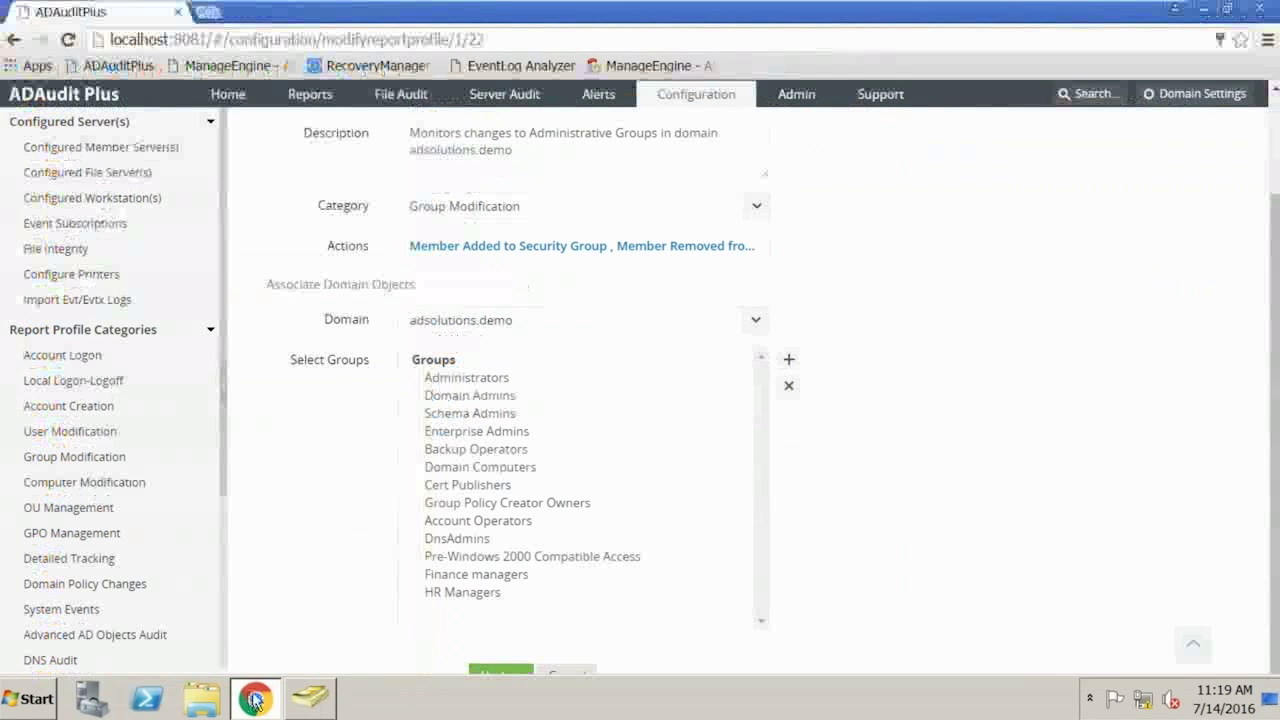
click(255, 700)
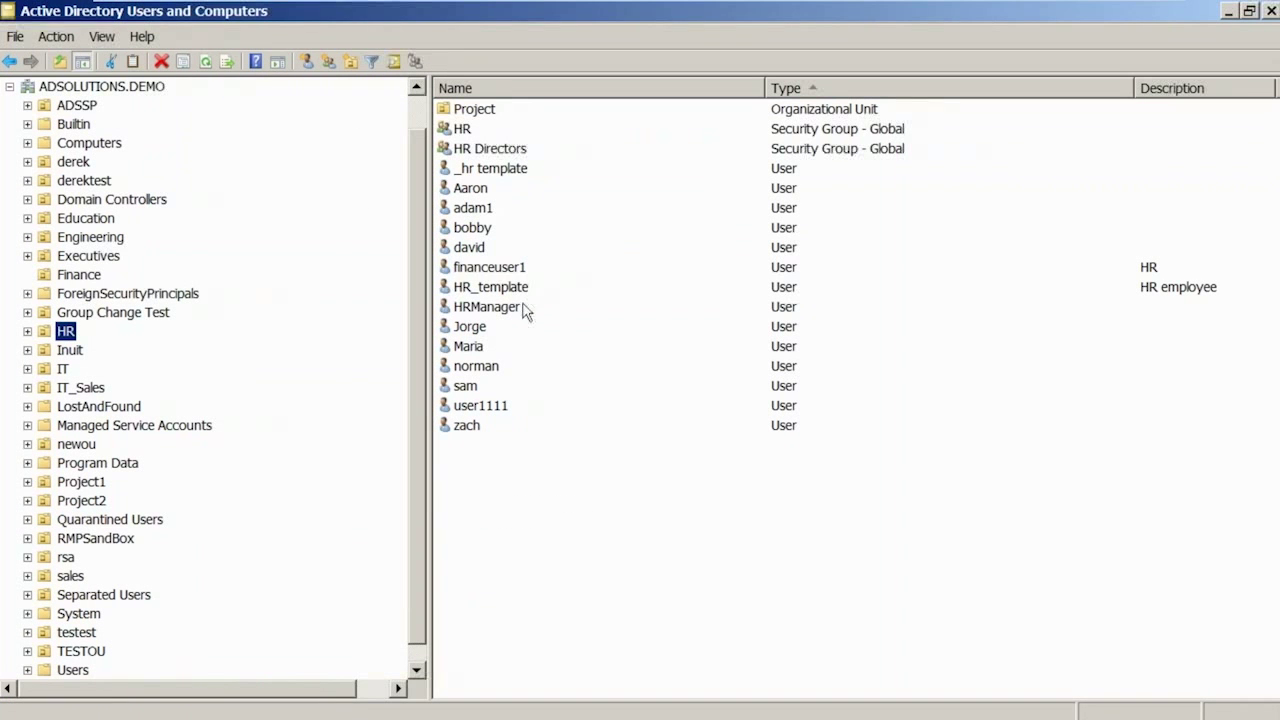
double_click(474, 109)
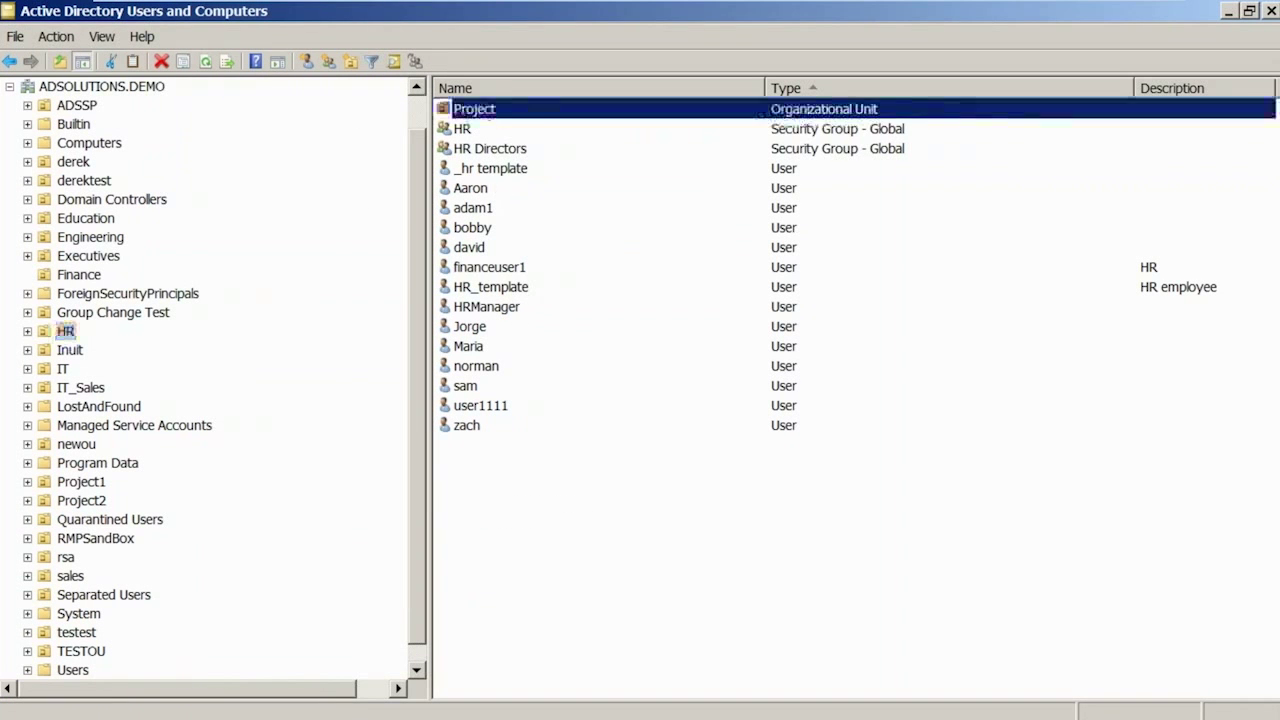
click(85, 312)
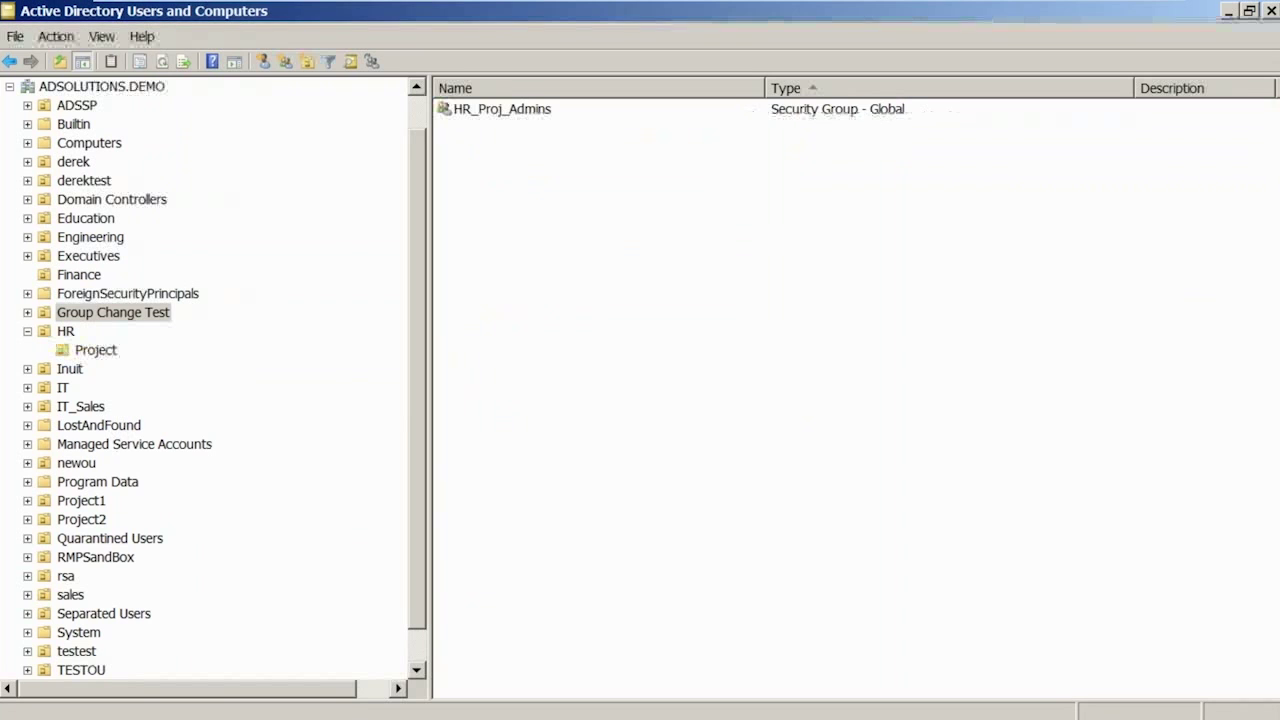
- Browse Finance, Engineering and Education, then select the execs group in Executives and return to ADAudit Plus
click(80, 275)
click(84, 256)
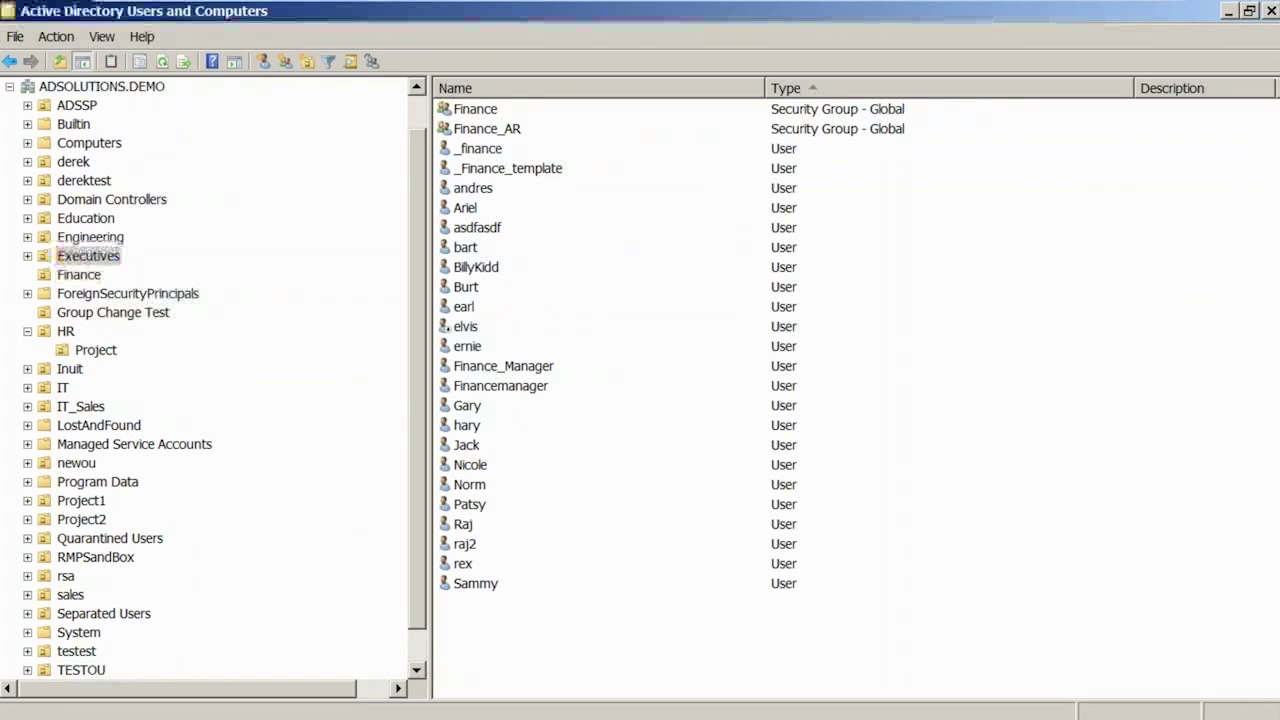
click(85, 242)
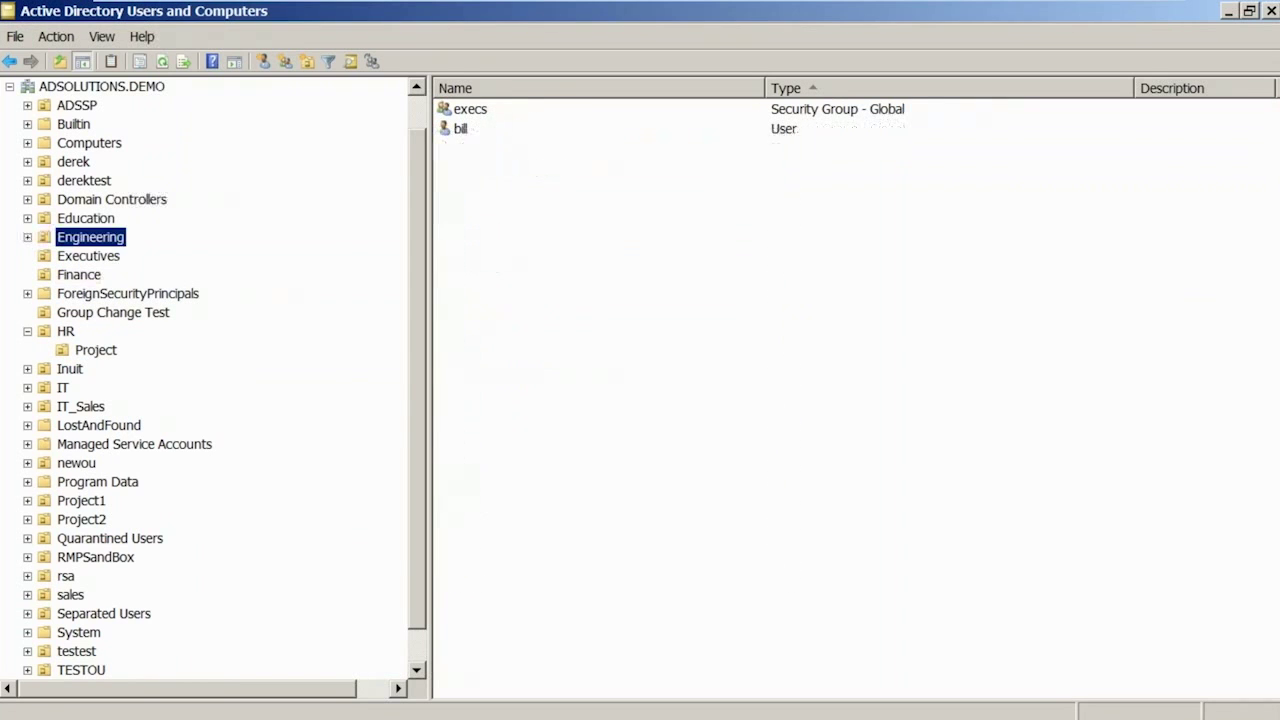
click(87, 220)
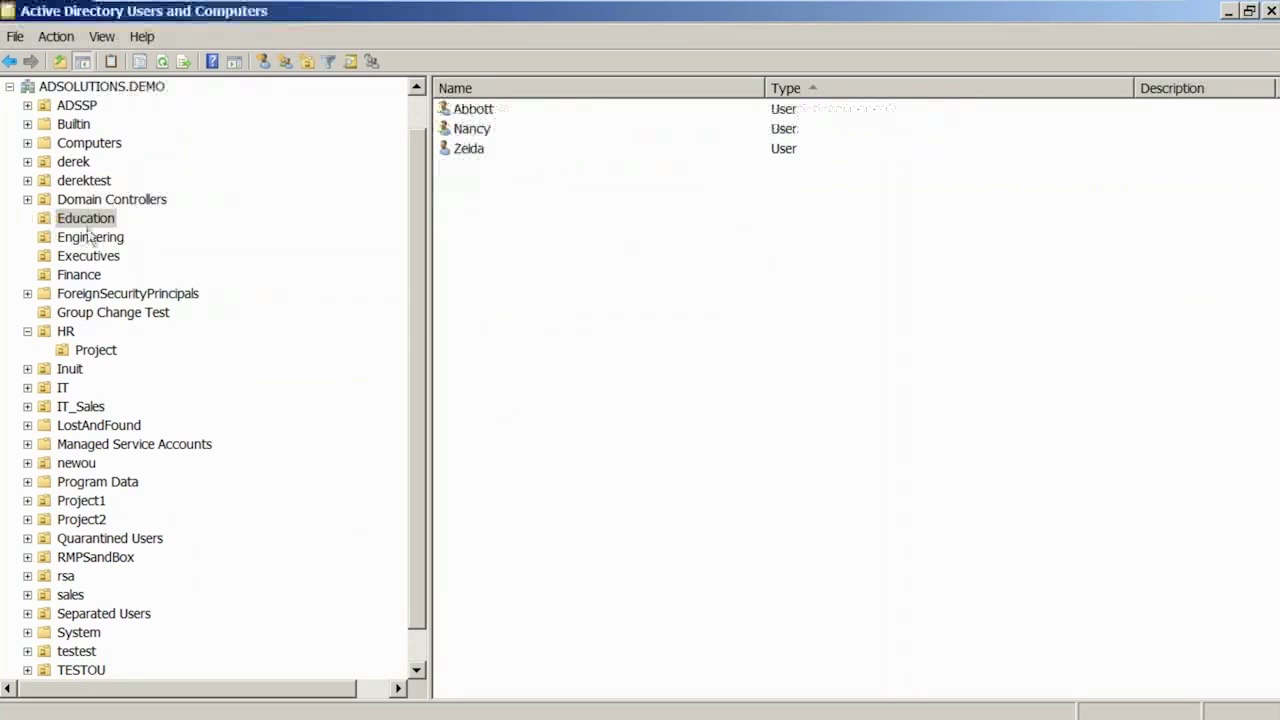
click(88, 238)
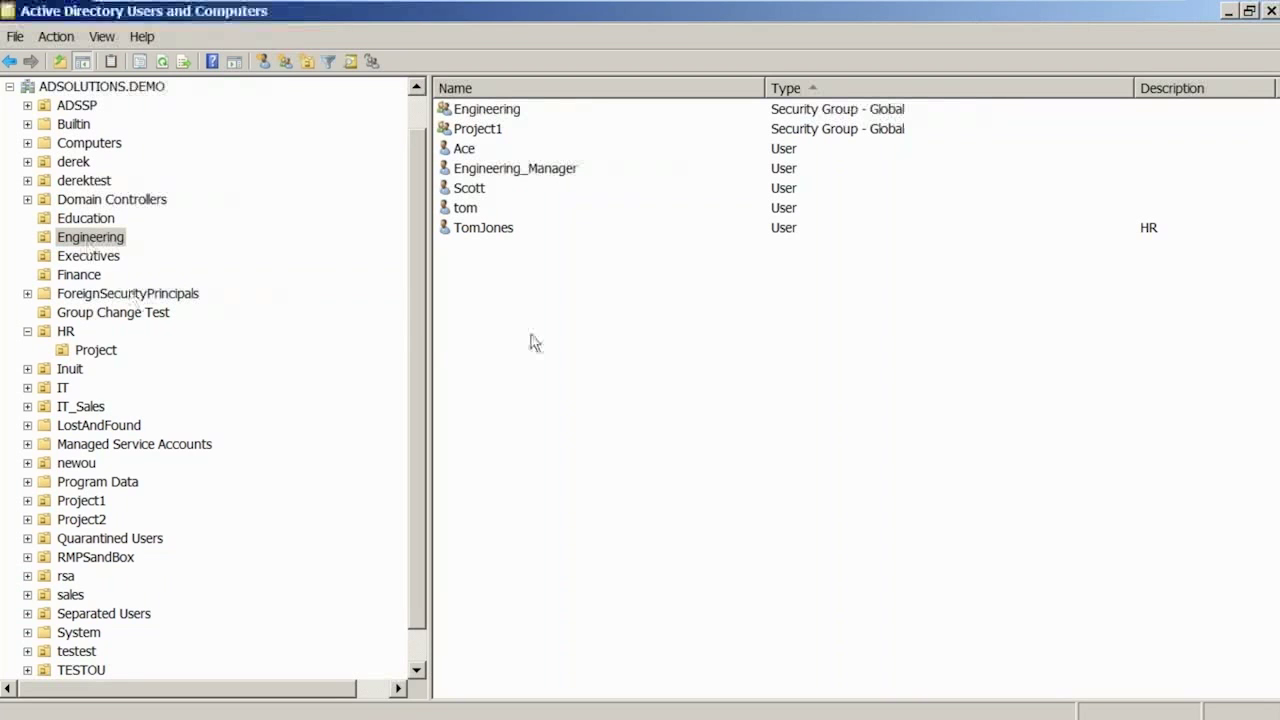
click(95, 258)
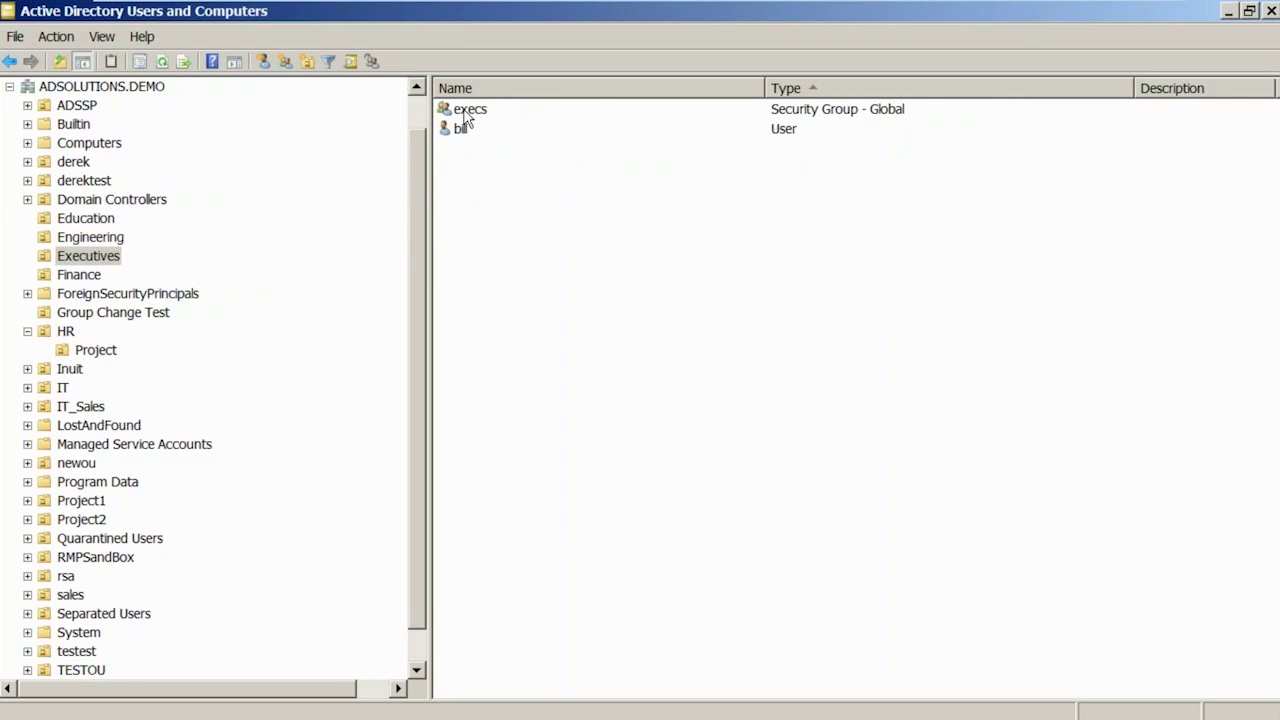
click(466, 111)
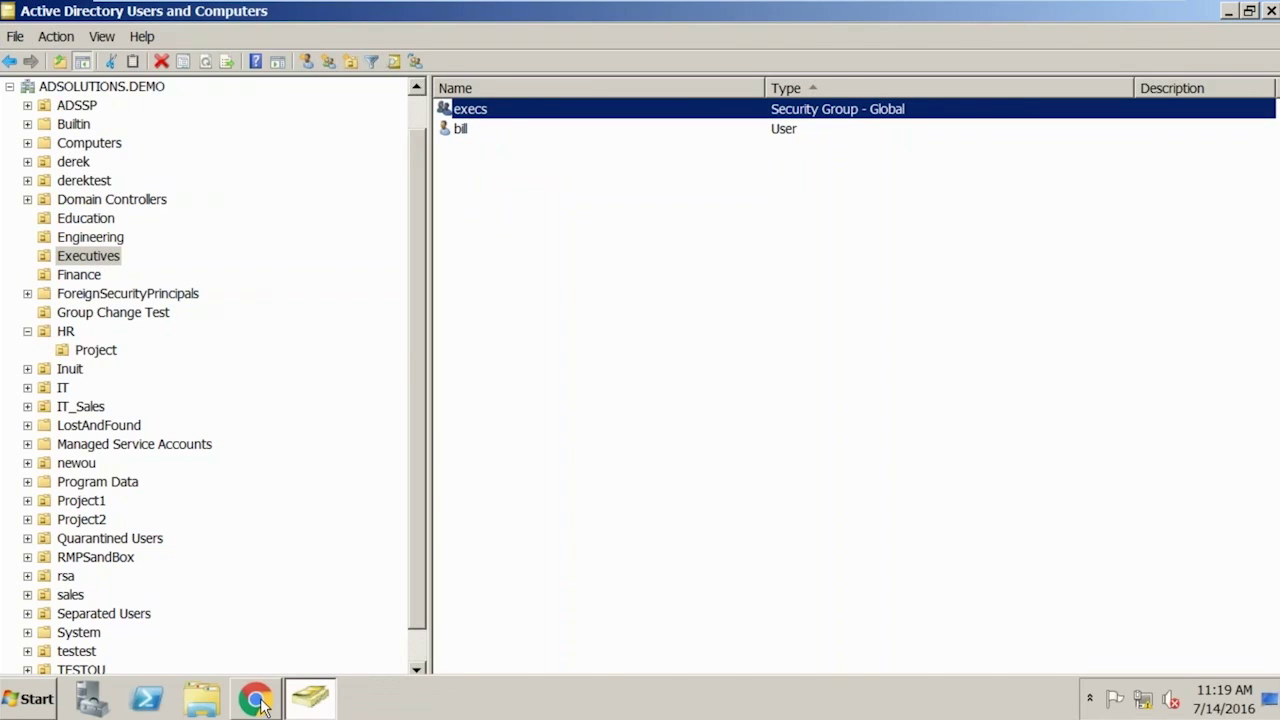
click(256, 700)
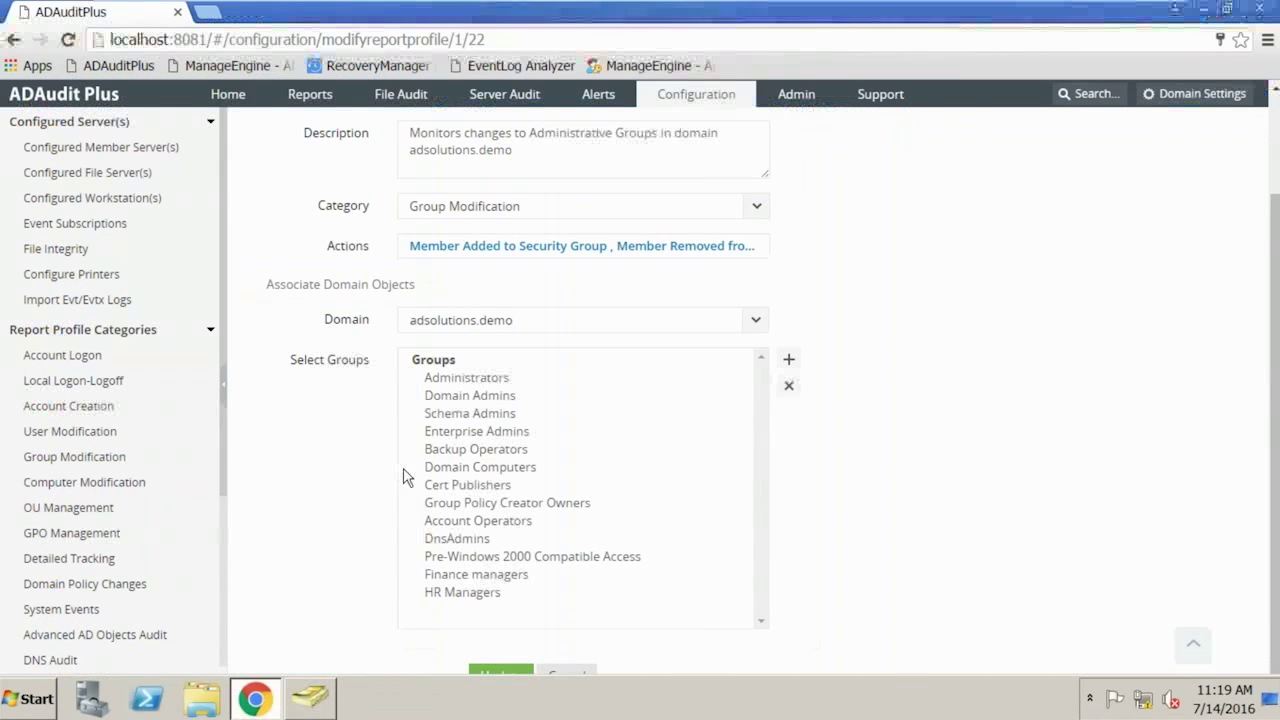
- Add the execs group to the profile's Select Groups via a name filter 'execs', then Update
click(789, 359)
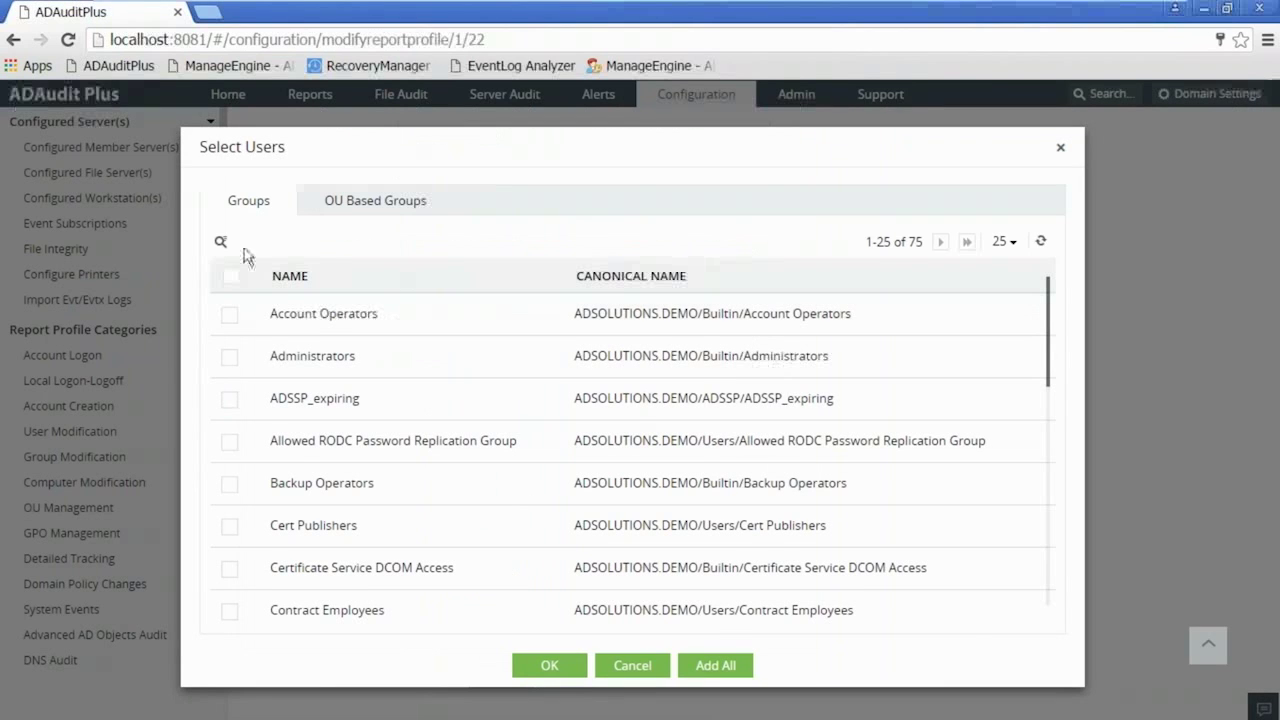
click(221, 241)
text(execs)
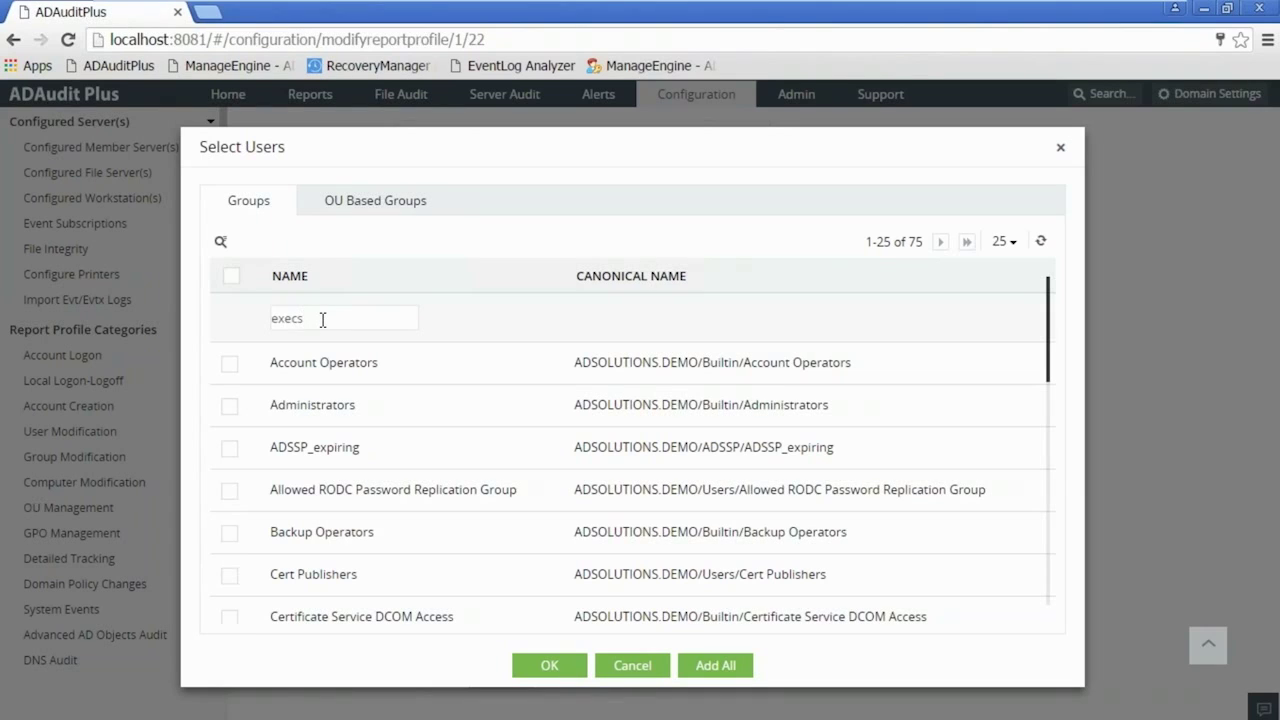
key(Return)
click(229, 363)
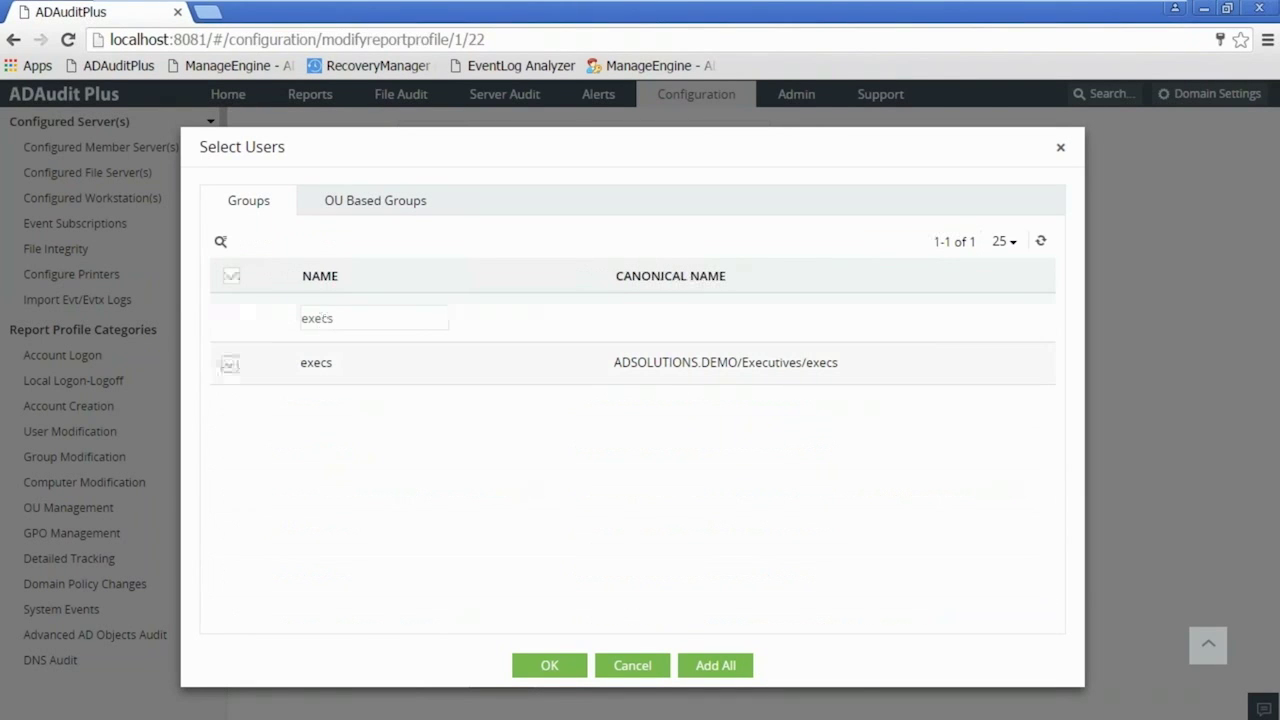
click(550, 665)
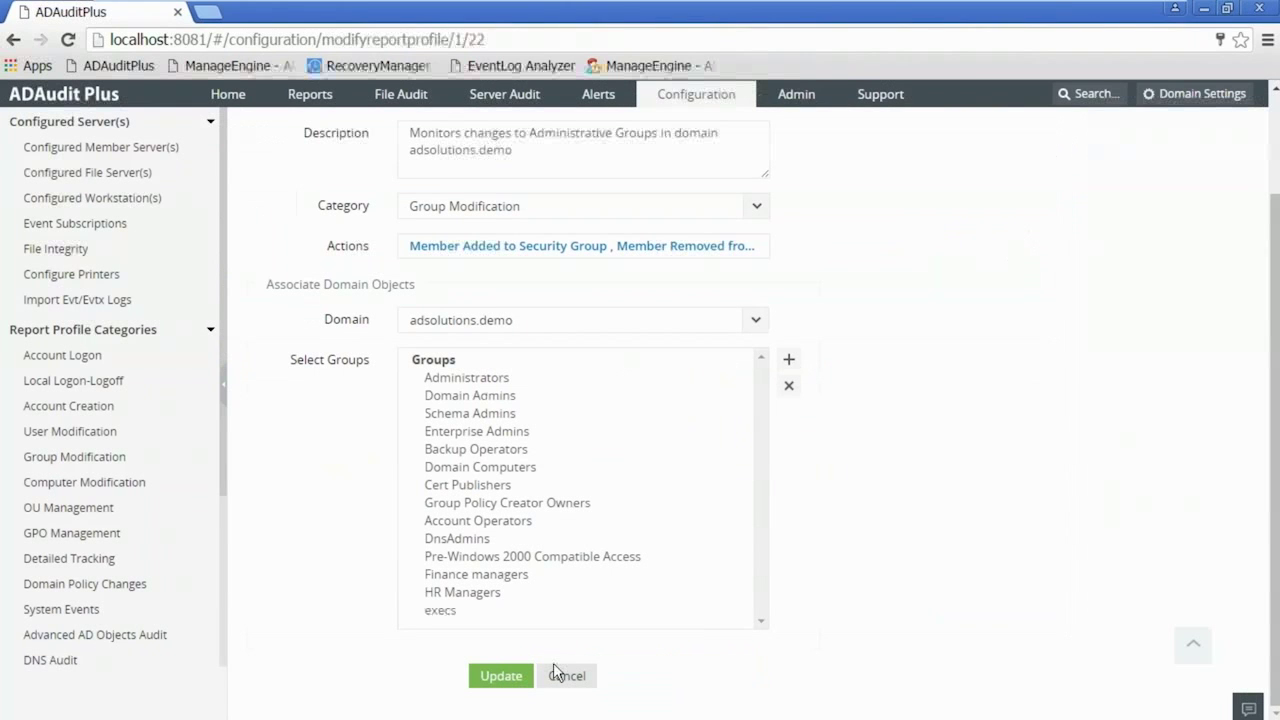
click(510, 678)
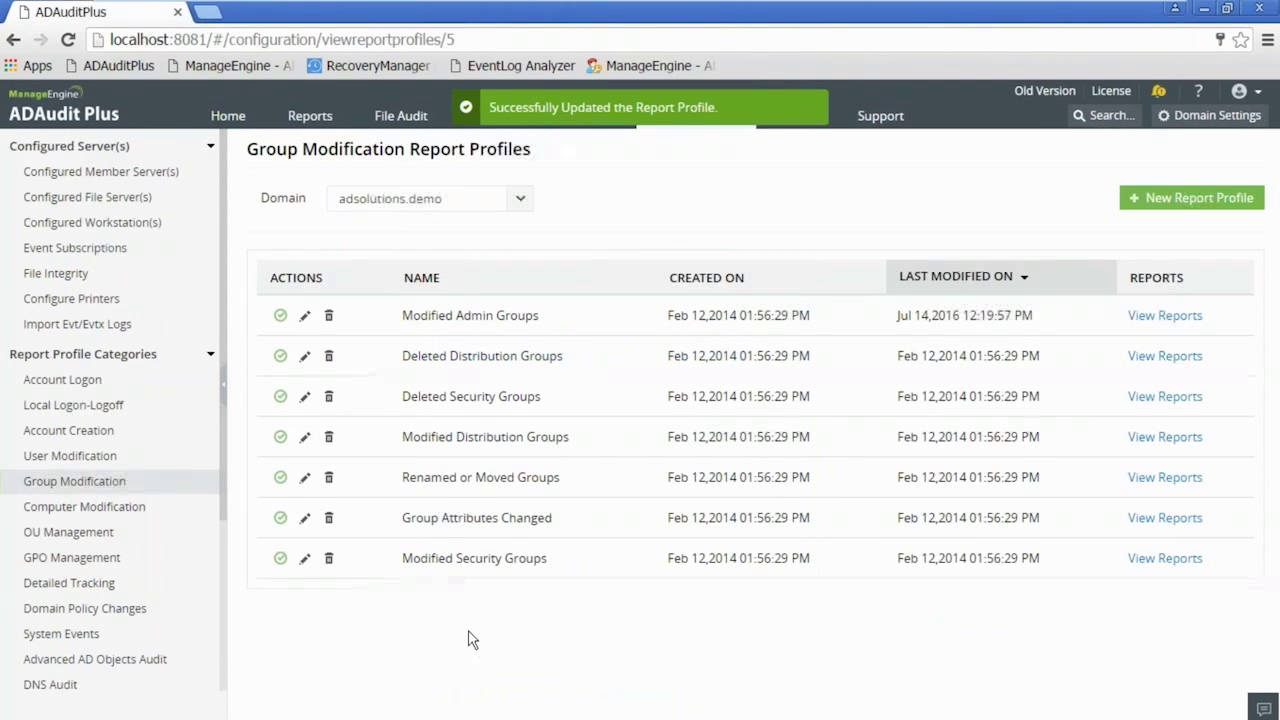
- Open My Reports > Modified Admin Groups in adsolutions.demo, then go back to AD Users and Computers
click(310, 119)
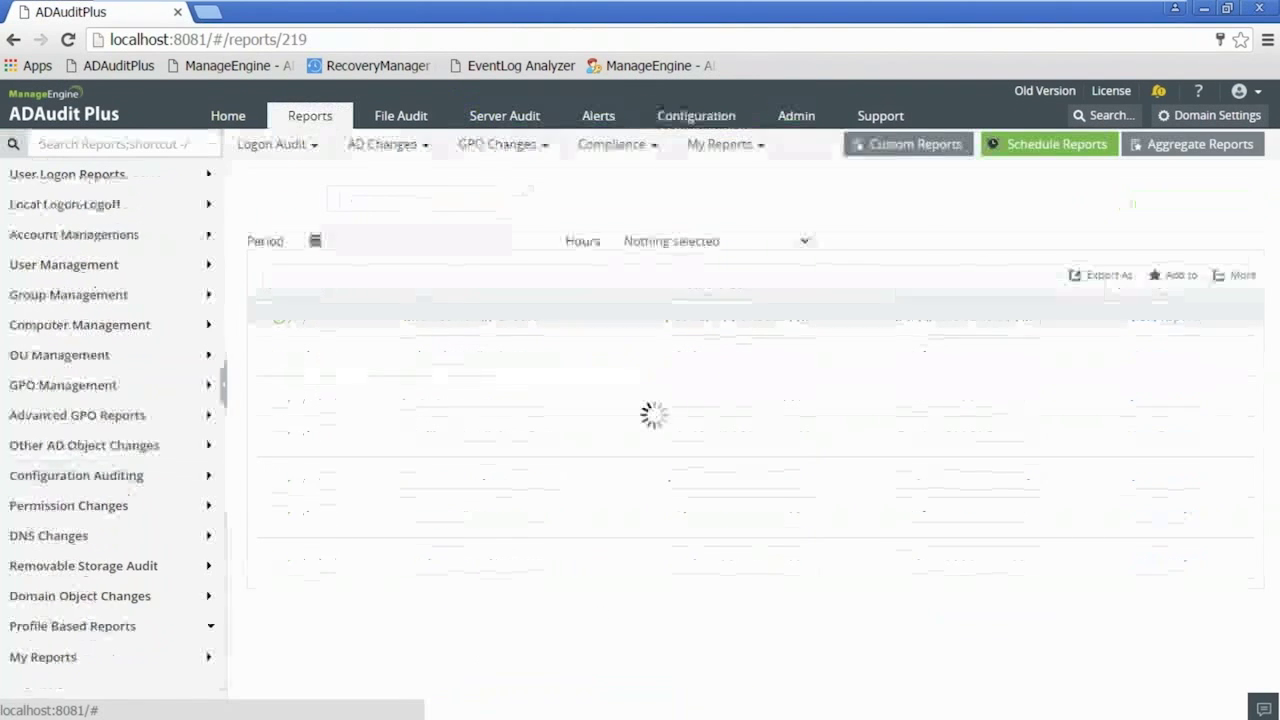
click(723, 149)
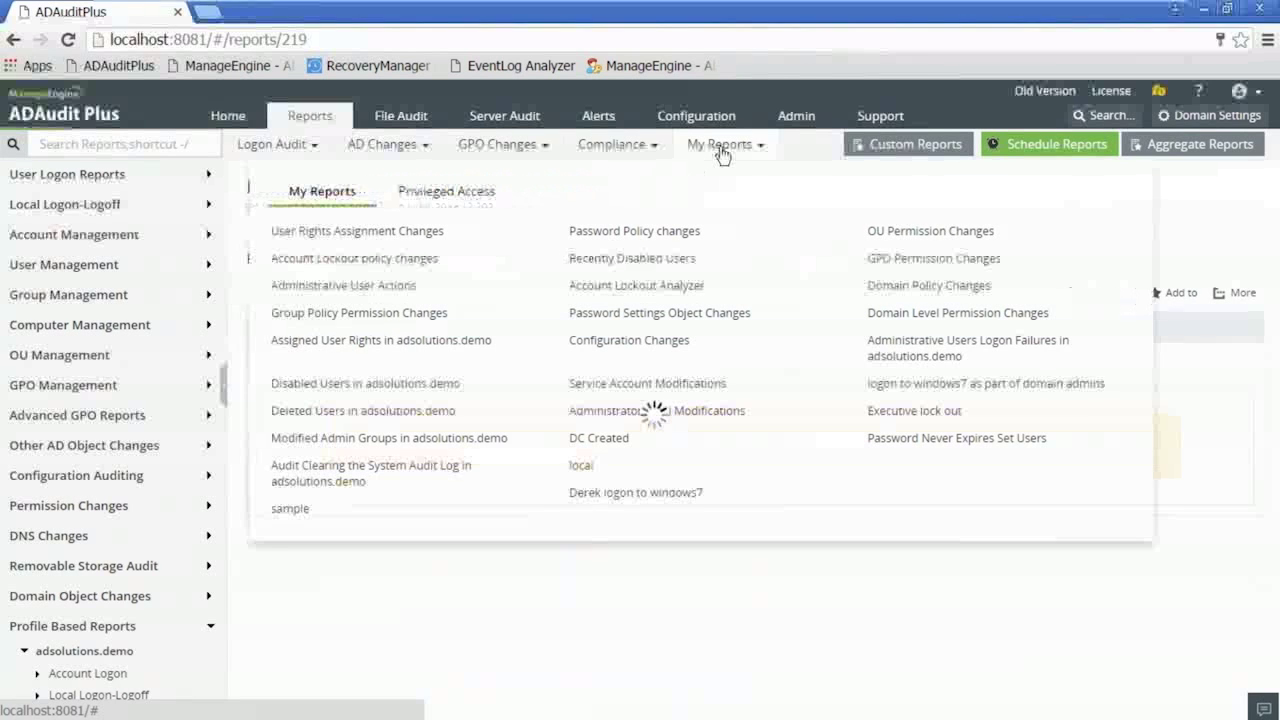
click(375, 440)
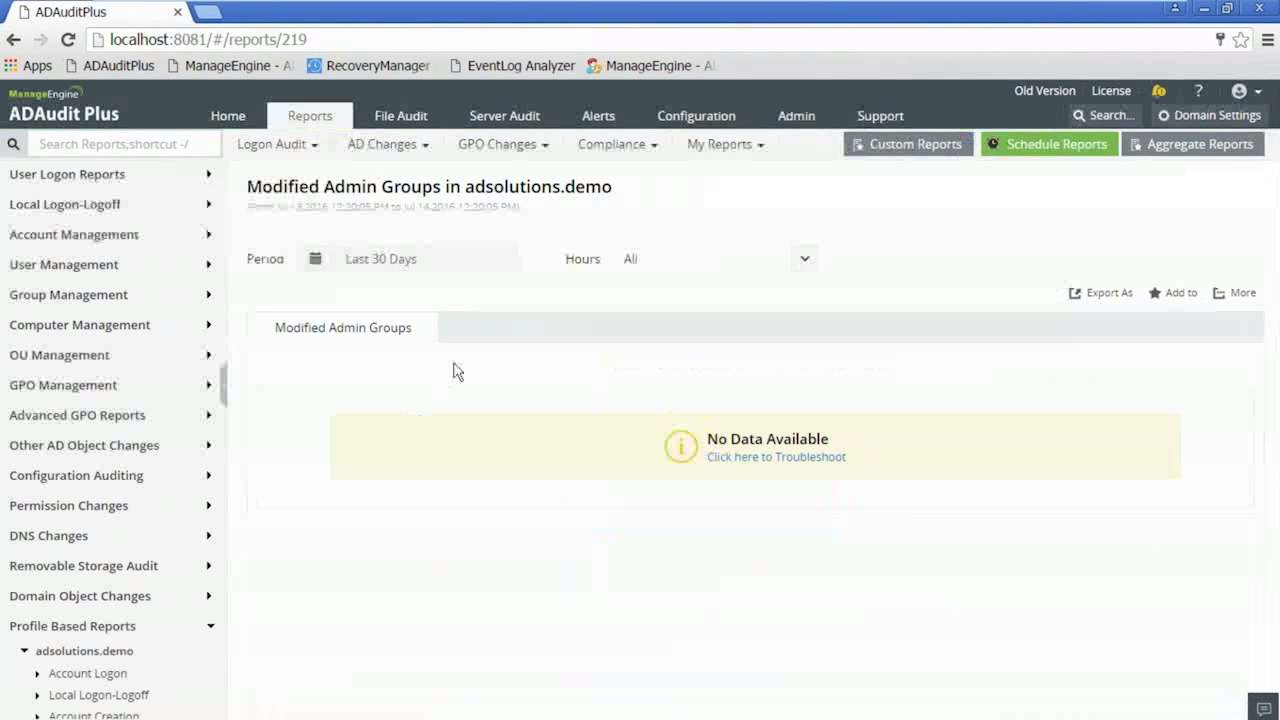
click(310, 698)
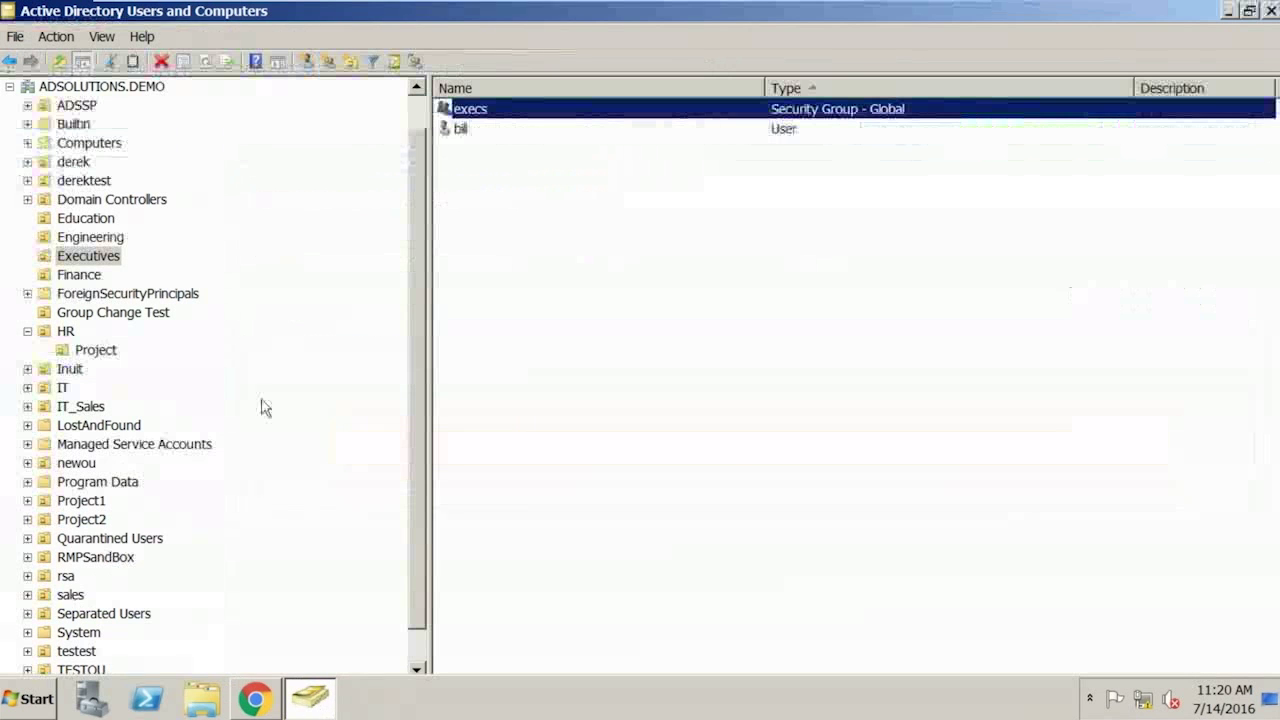
- Add a user account from the ADSSP OU as a new member of execs, then return to ADAudit Plus
double_click(478, 113)
click(496, 146)
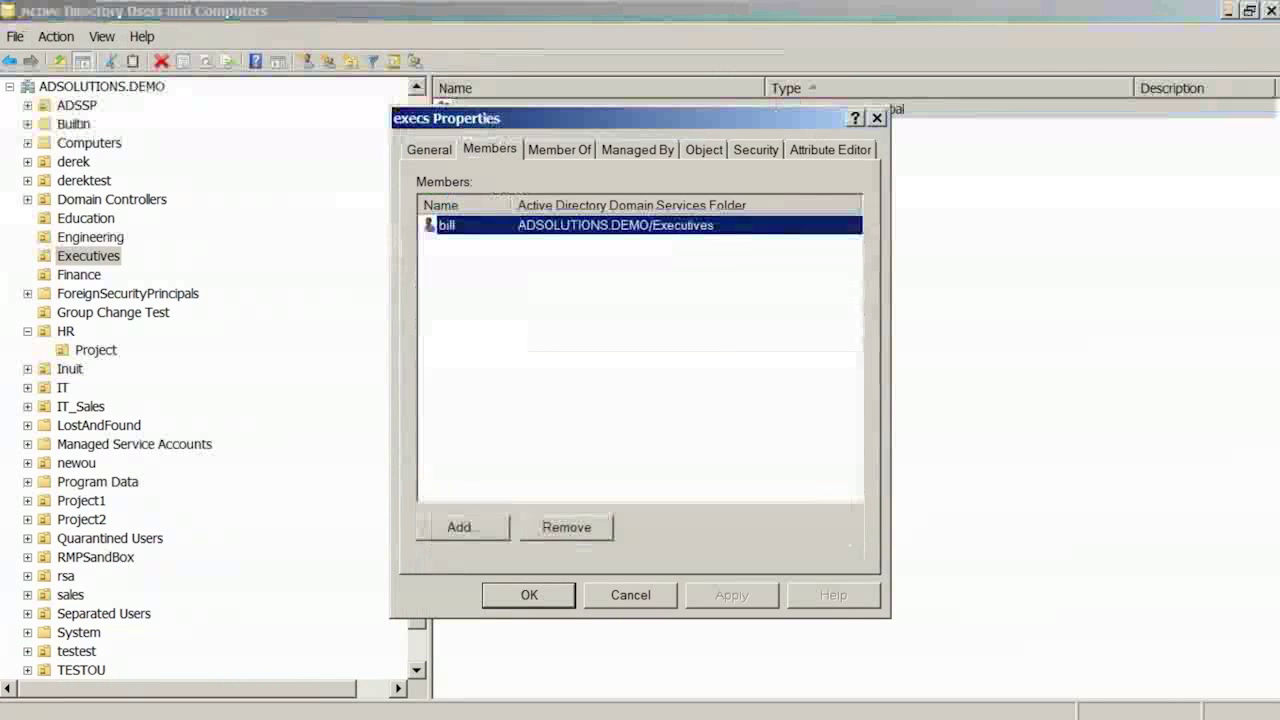
click(462, 527)
key(Return)
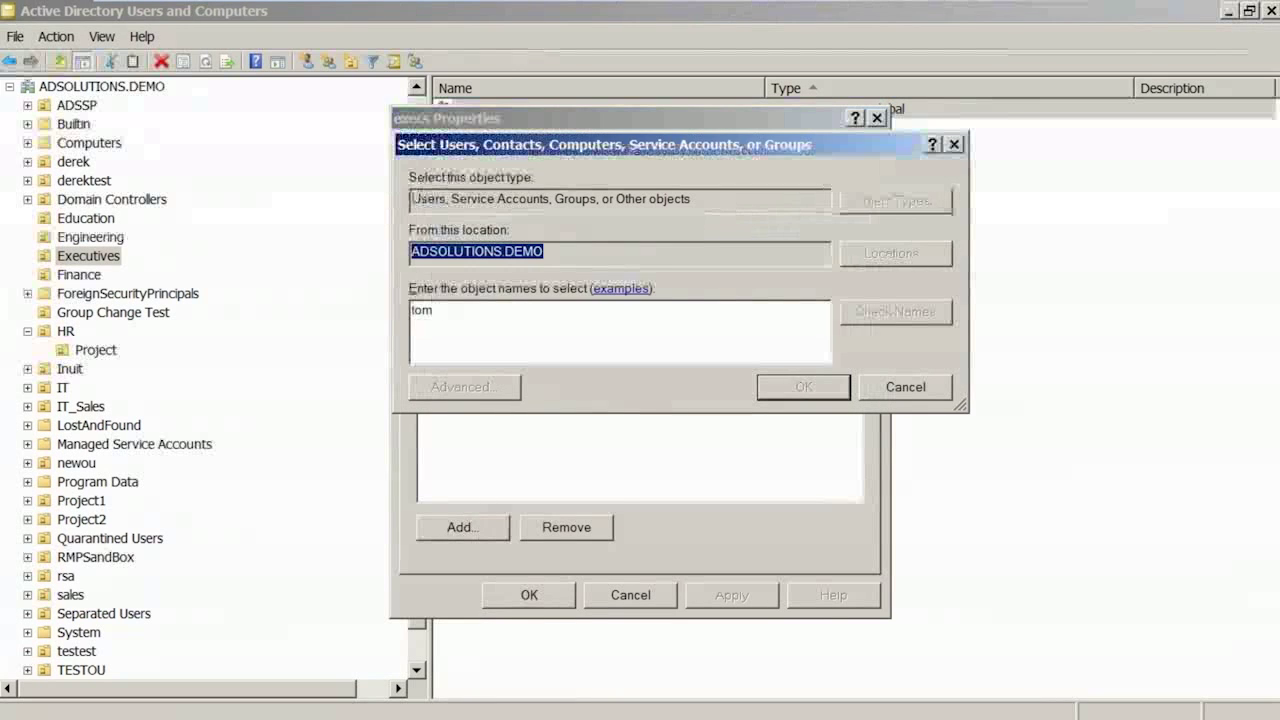
double_click(514, 326)
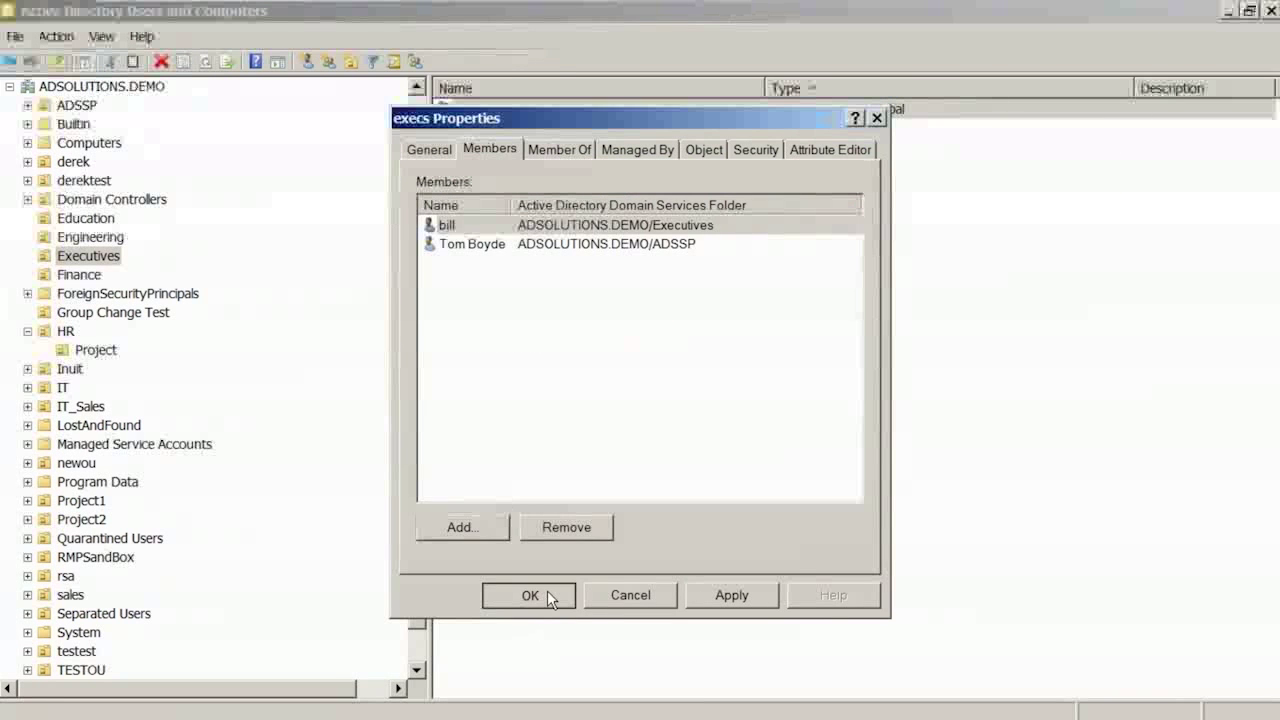
click(549, 596)
click(255, 703)
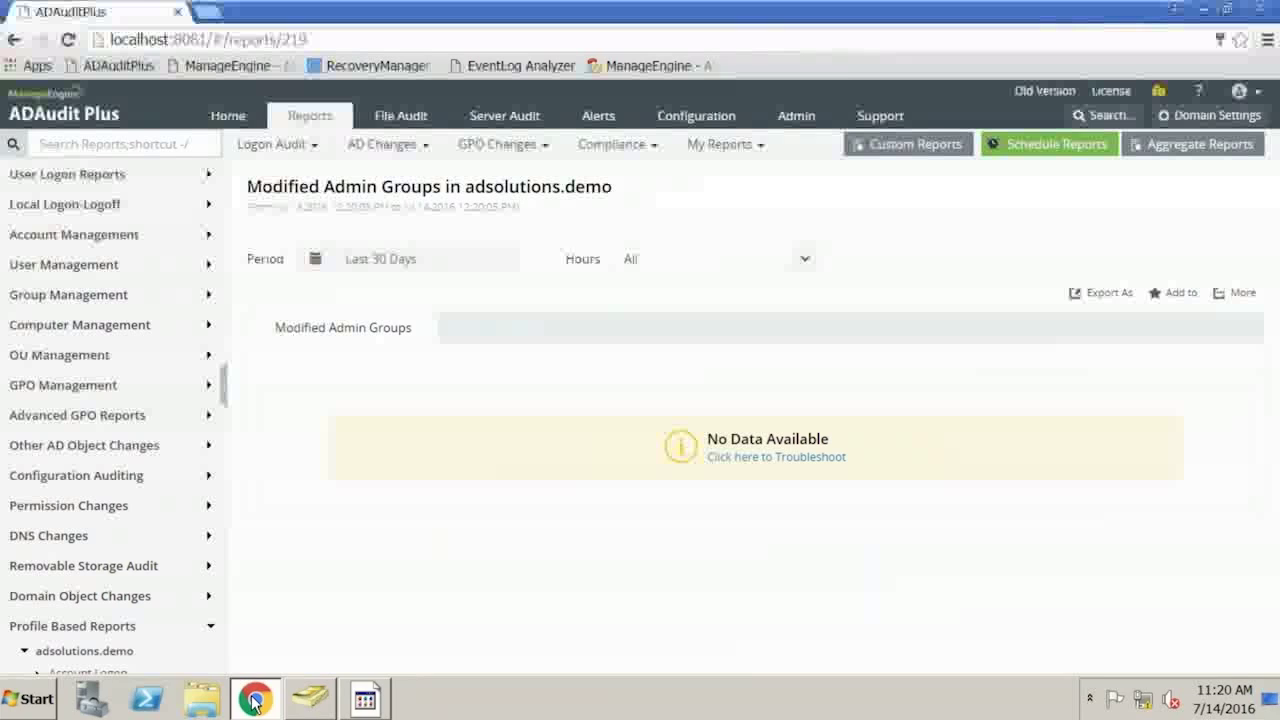
- Reload Modified Admin Groups, scroll to the execs member-addition row, then open the Configuration report profiles
click(737, 146)
click(370, 440)
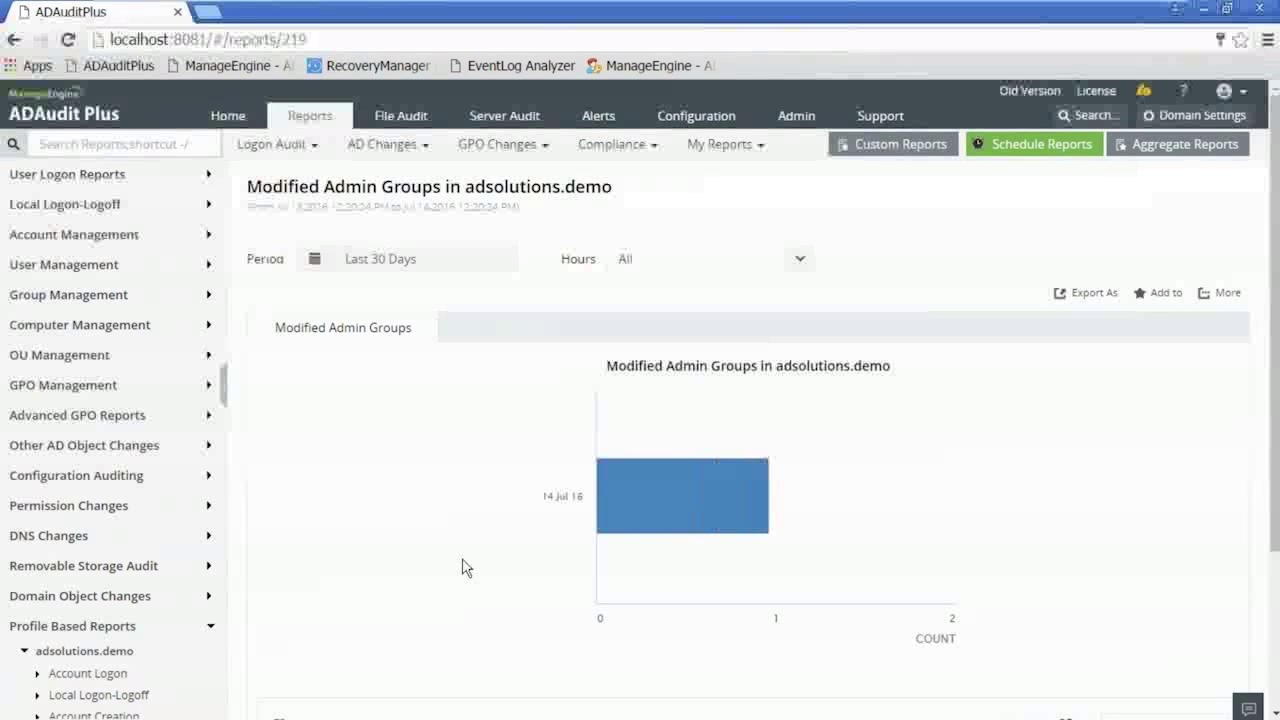
scroll(463, 575, down, 1)
scroll(463, 568, down, 1)
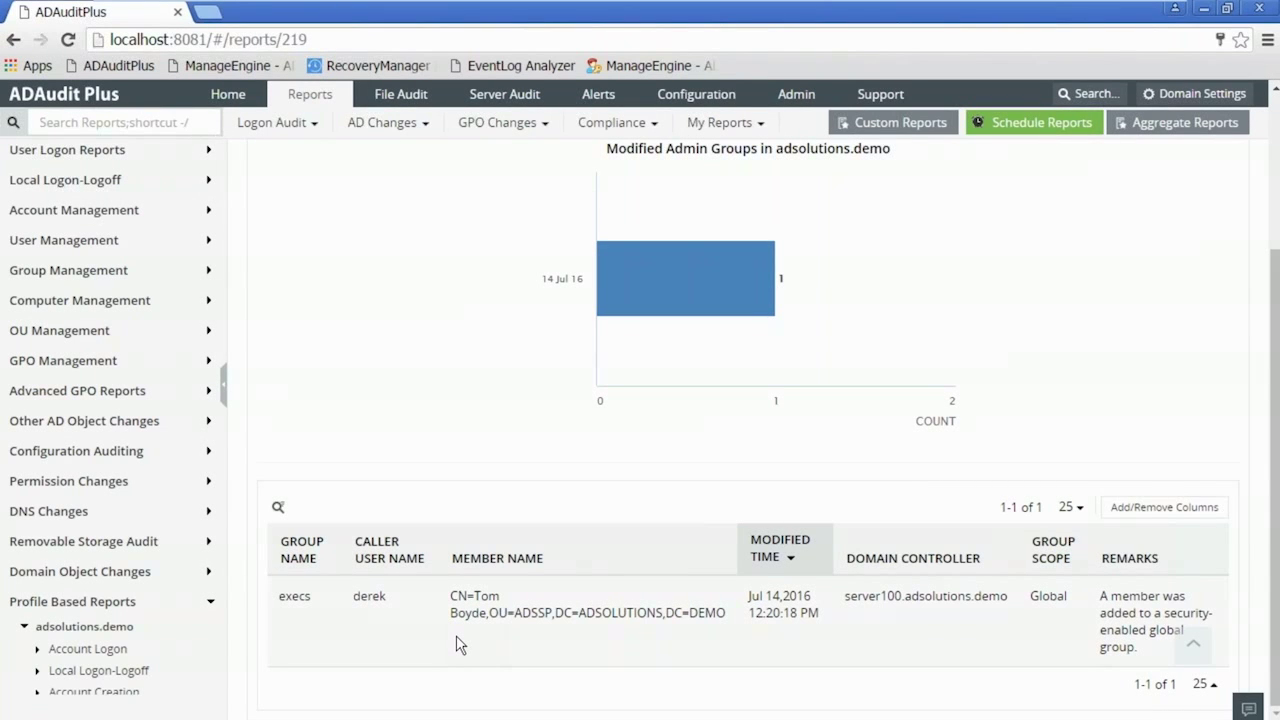
click(692, 100)
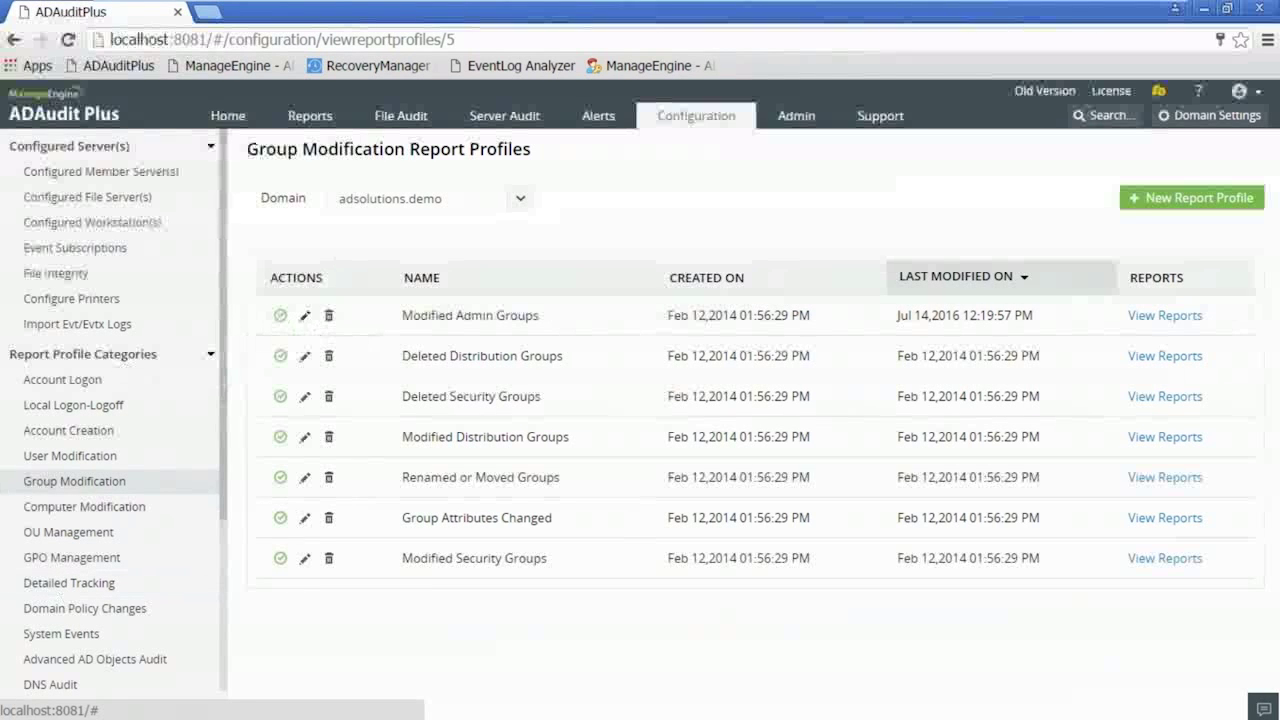
- Check Active Alerts for the critical execs member-addition alert, then list the alert profiles
click(310, 118)
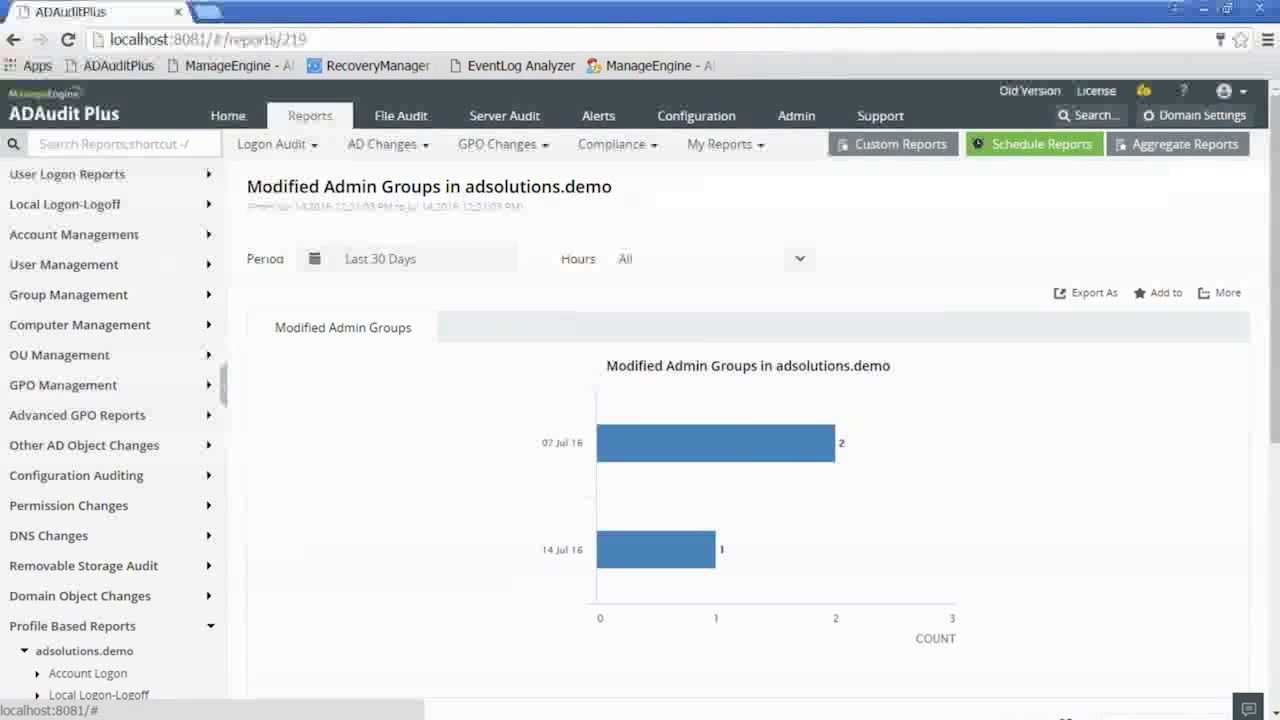
click(600, 117)
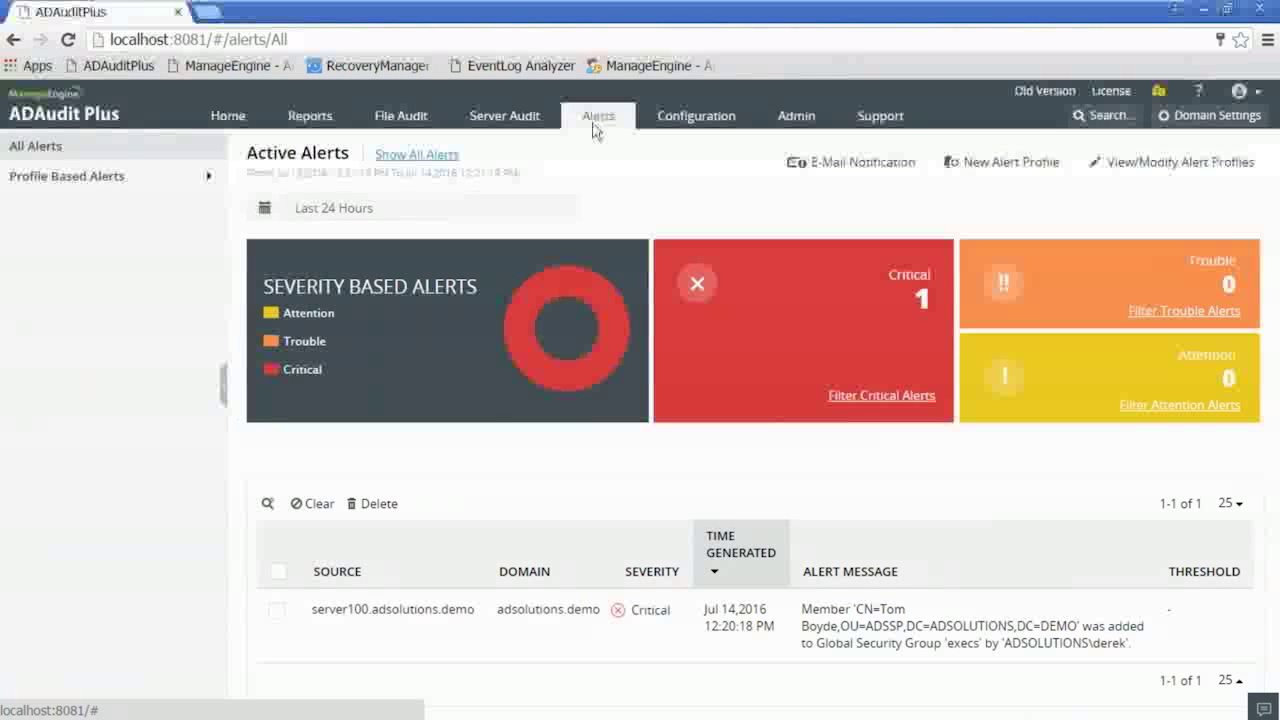
click(1175, 162)
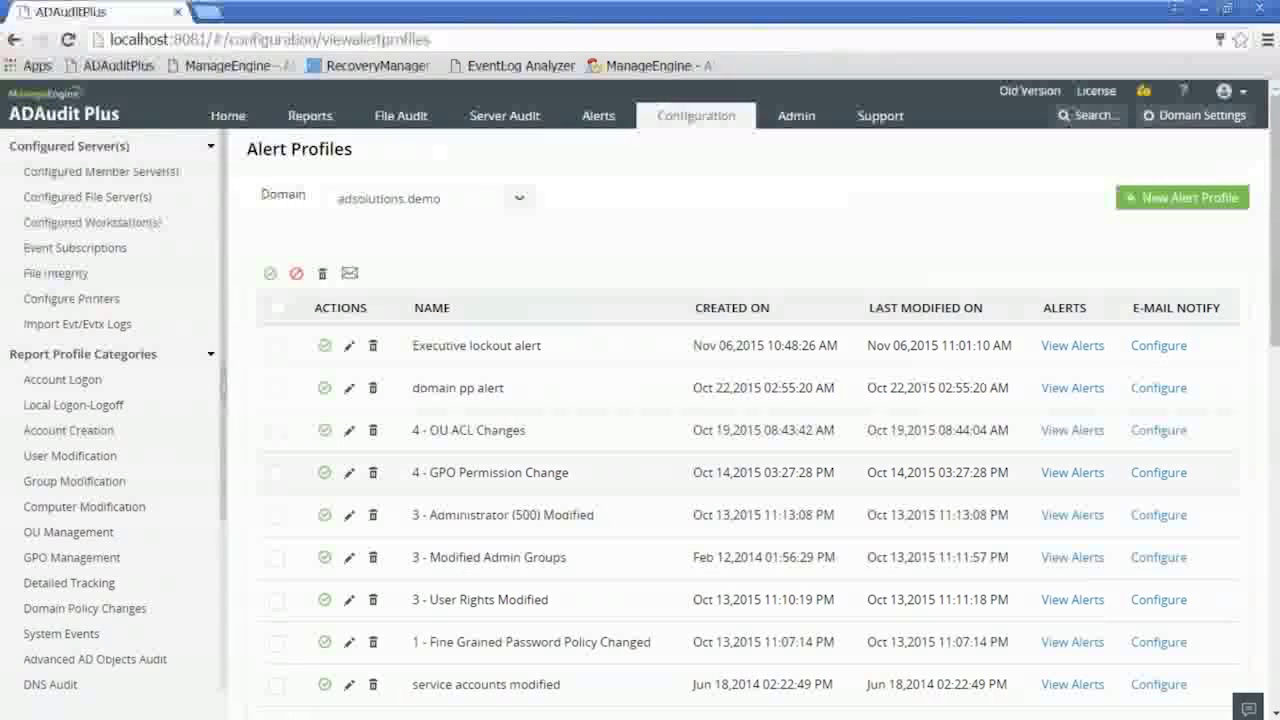
- Review the execs entry in the Modified Admin Groups in adsolutions.demo report, then view Active Alerts
click(313, 119)
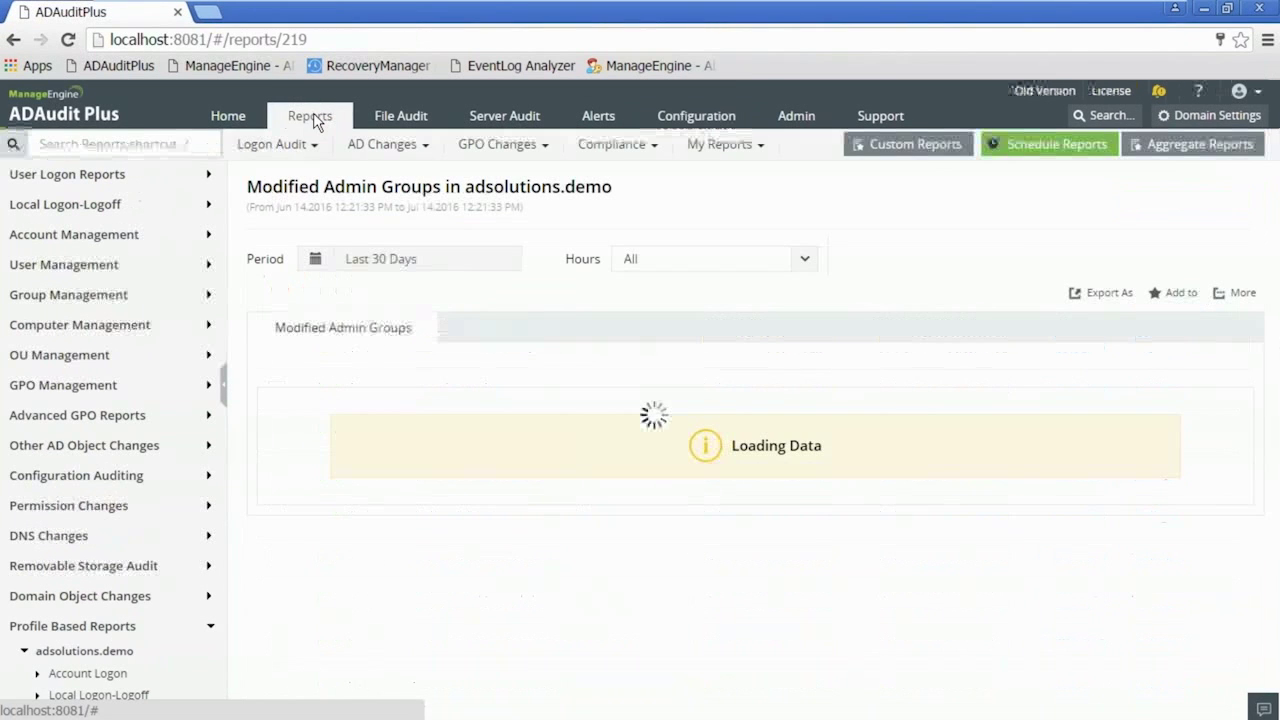
click(719, 144)
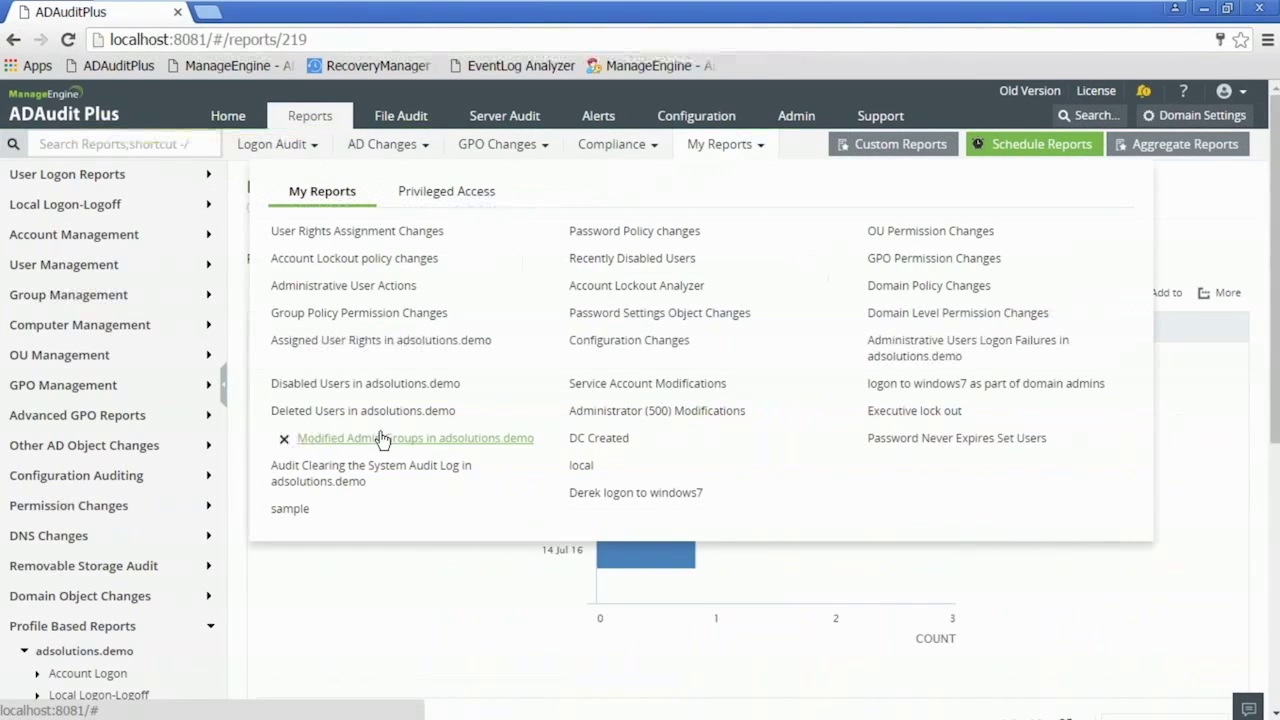
click(380, 440)
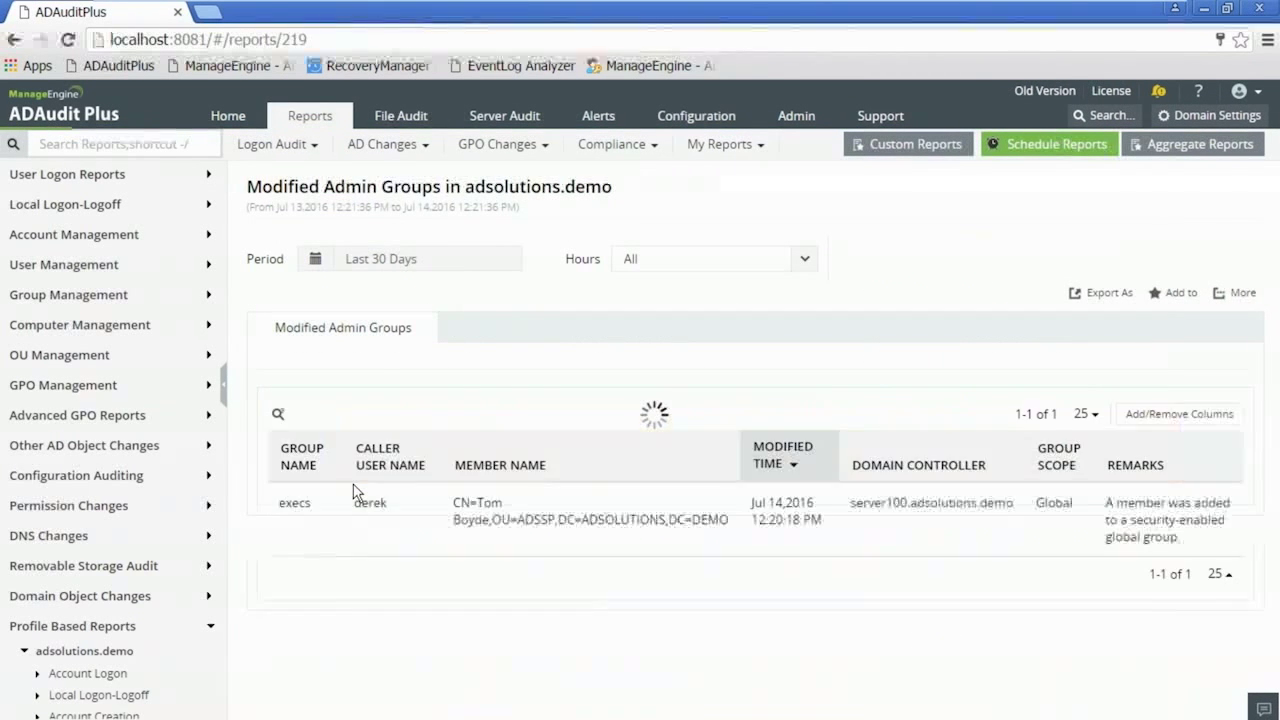
scroll(357, 492, down, 2)
scroll(357, 492, down, 1)
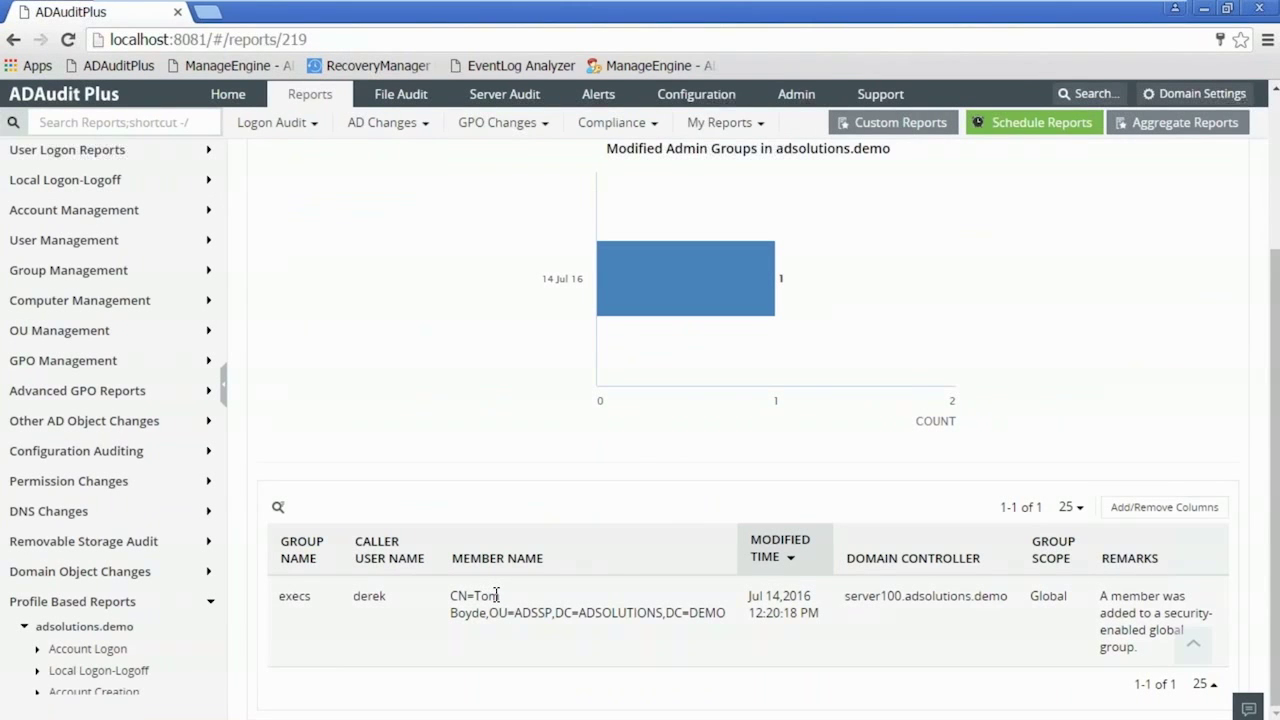
click(605, 99)
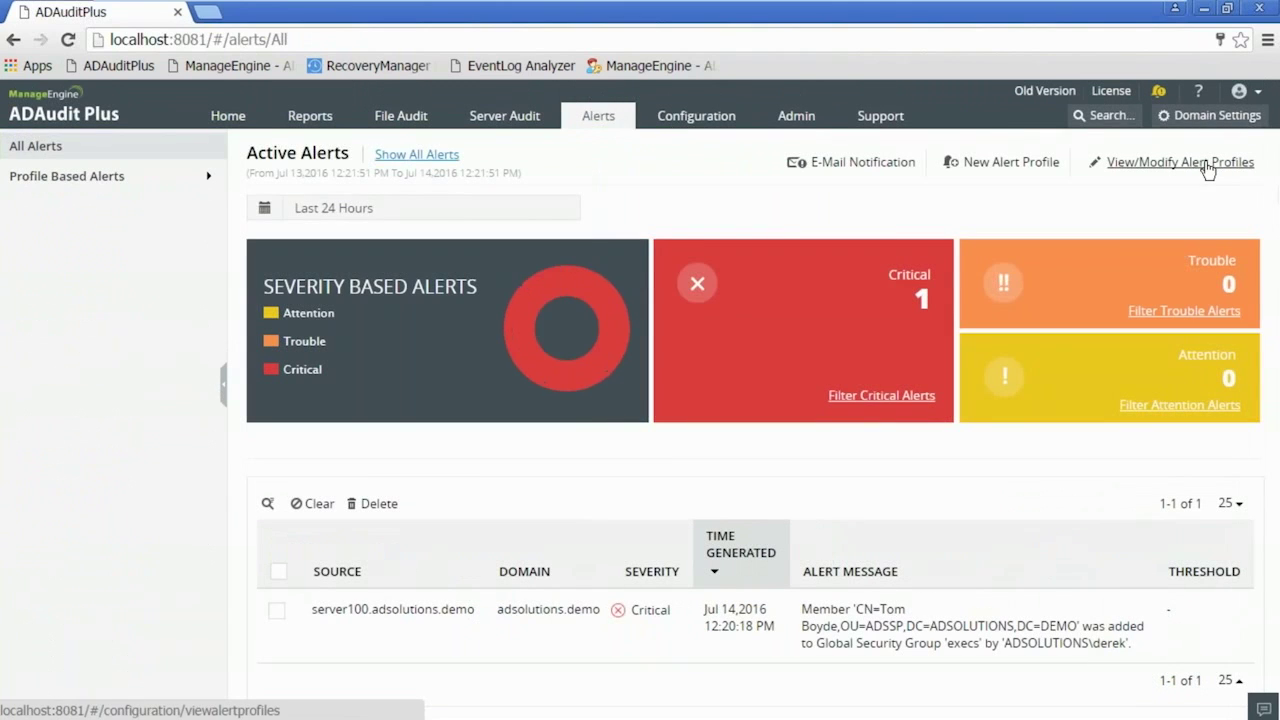
- Edit the Critical-severity 3 - Modified Admin Groups alert profile from the alert profiles list
click(1190, 163)
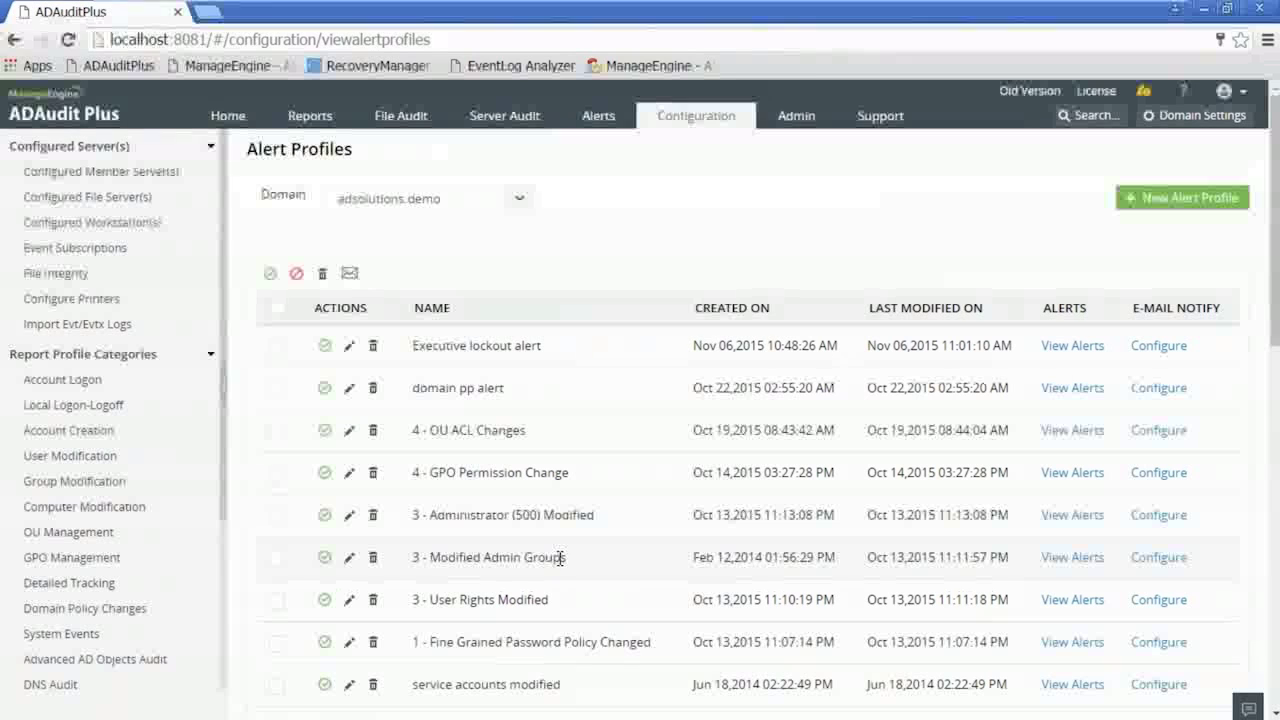
click(349, 562)
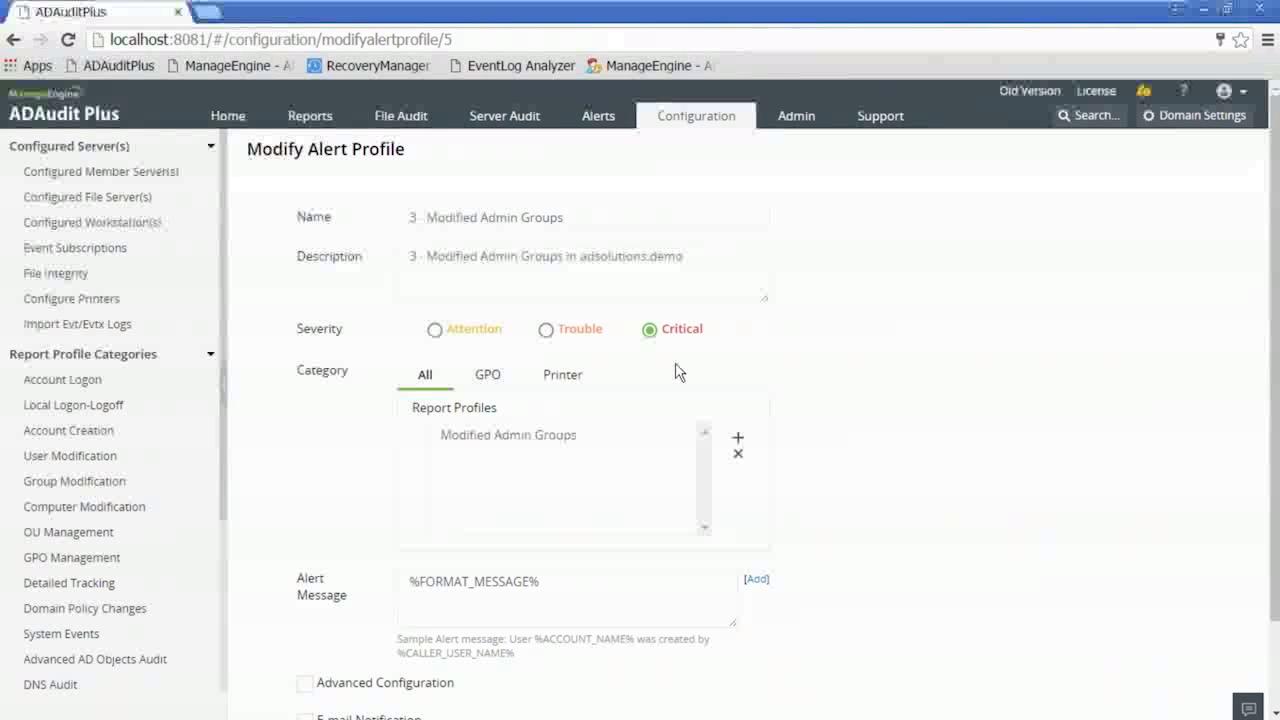
click(738, 442)
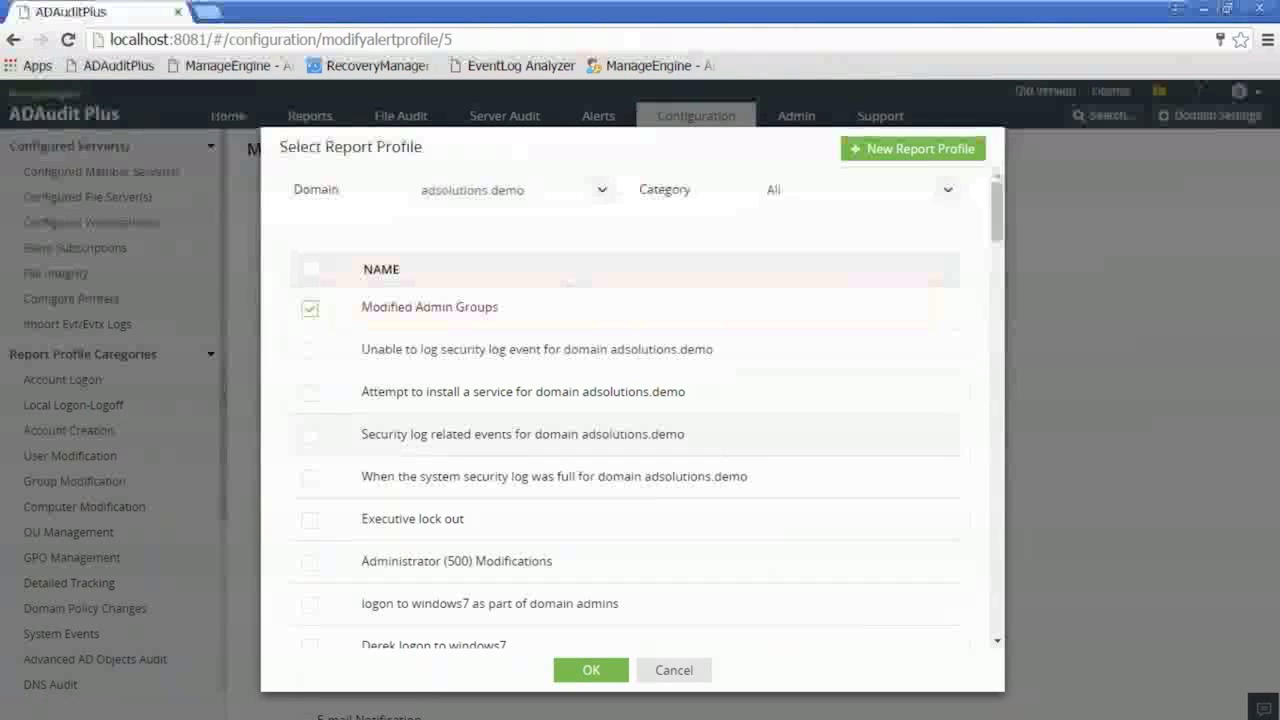
click(806, 193)
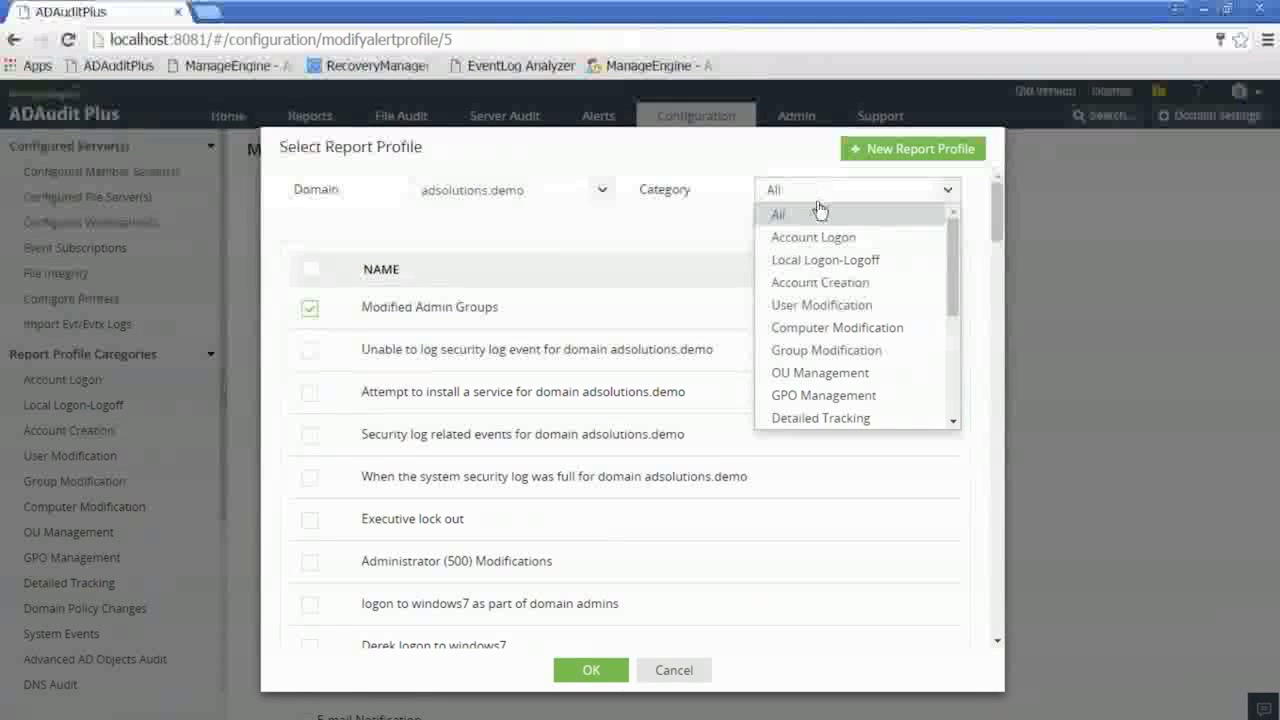
click(856, 356)
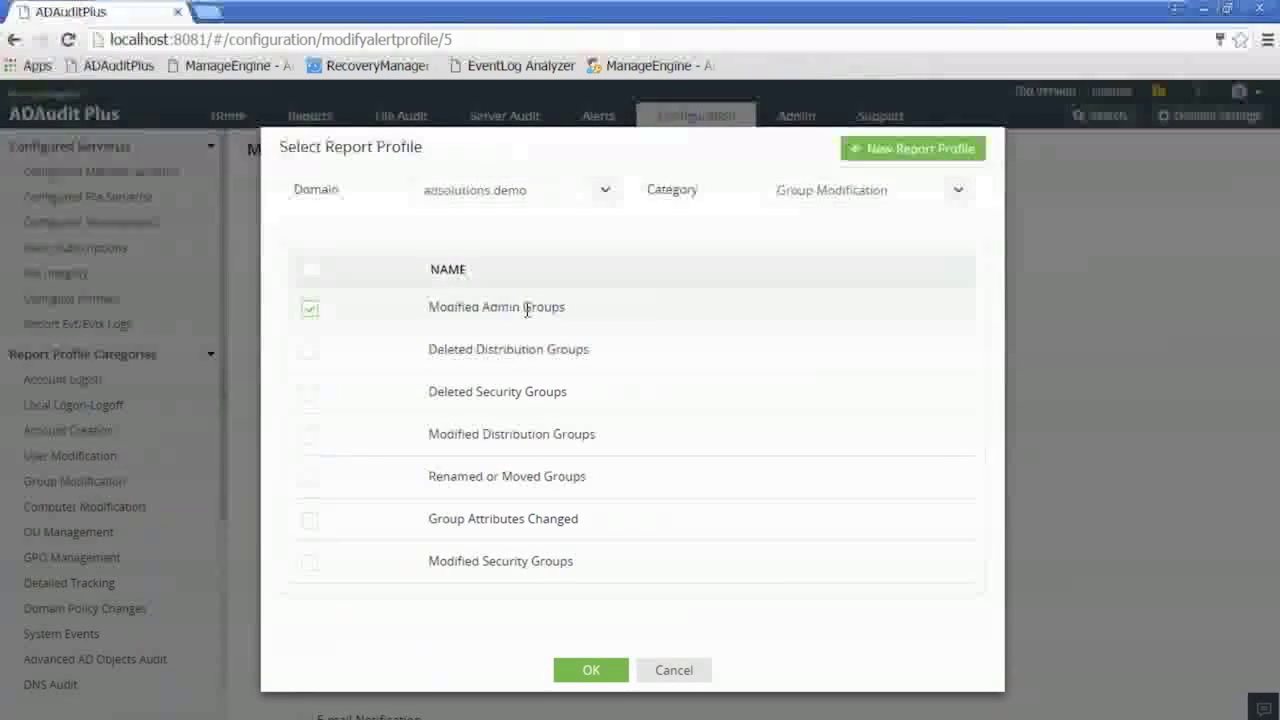
click(676, 672)
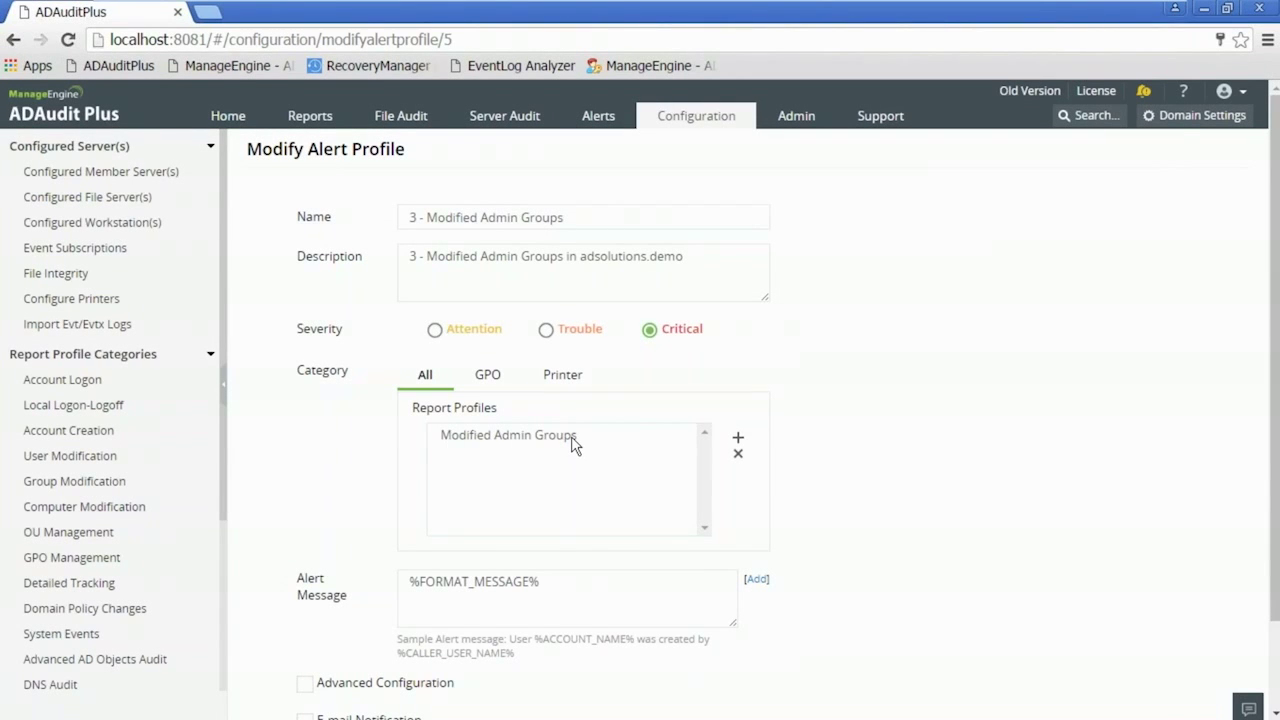
- Scroll through the alert profile form without changing anything and go back to the Home dashboard
scroll(575, 445, down, 2)
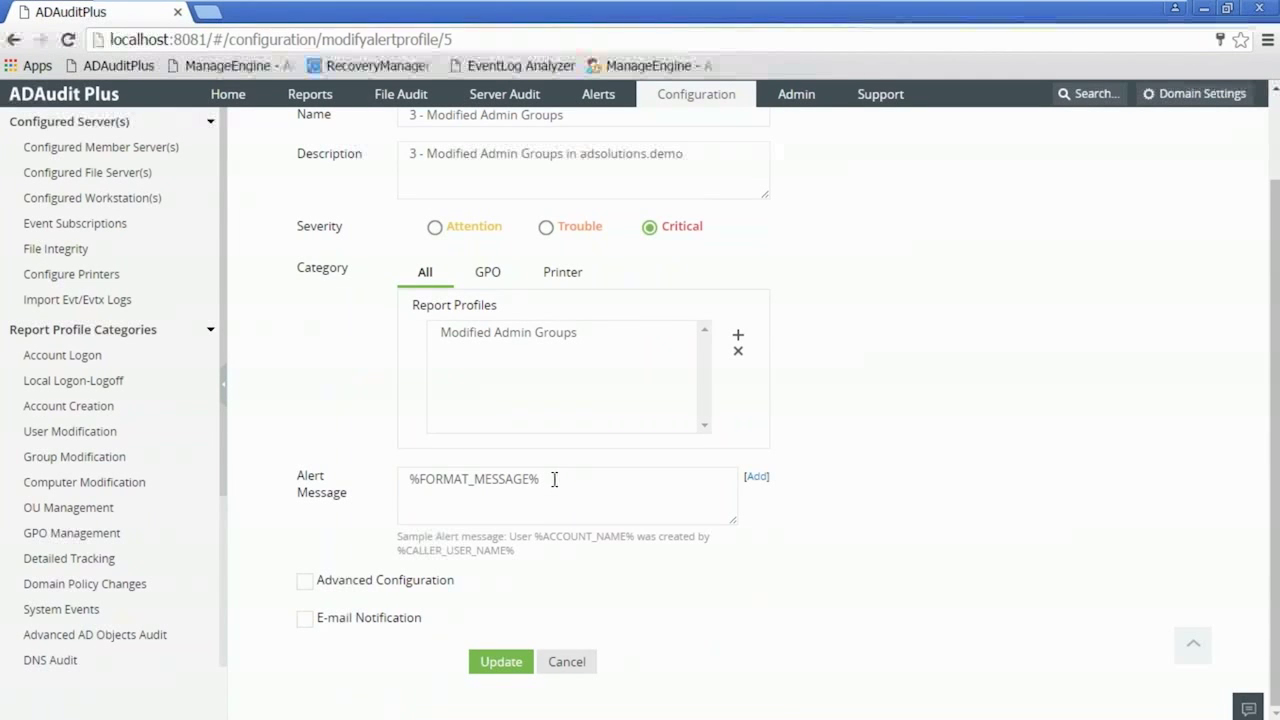
scroll(554, 479, up, 1)
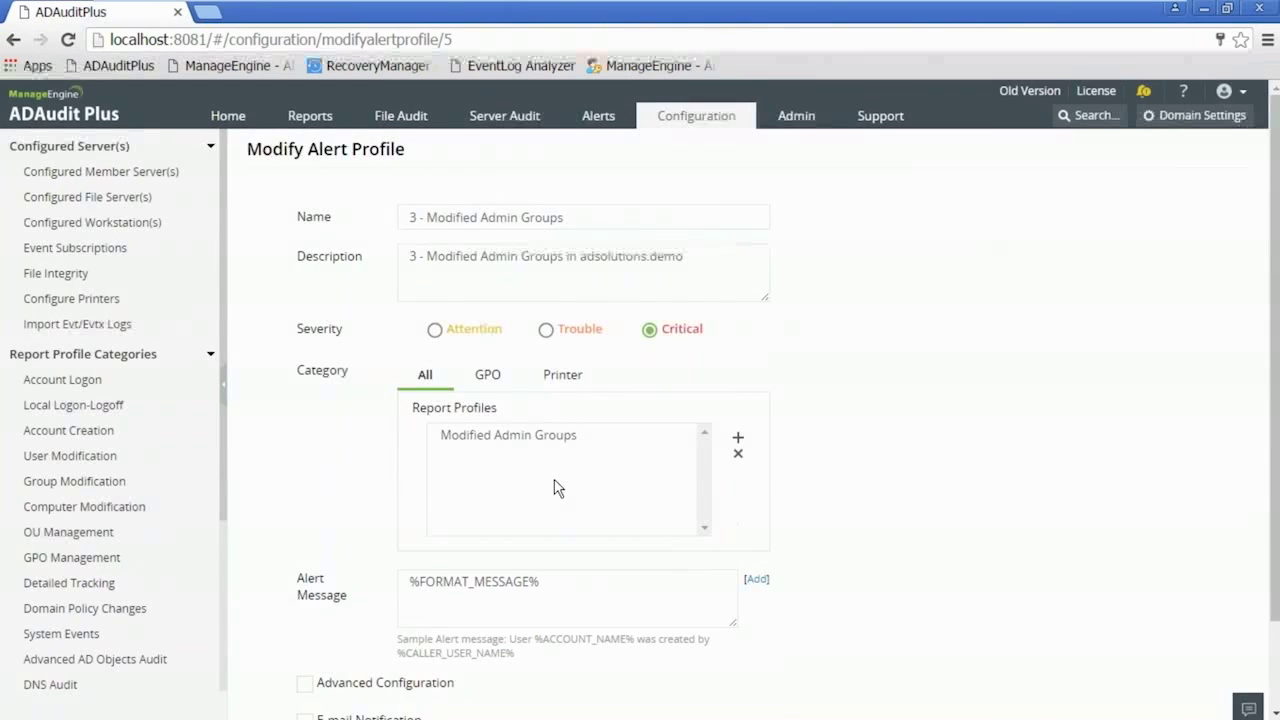
scroll(557, 485, down, 1)
scroll(557, 482, up, 1)
click(240, 118)
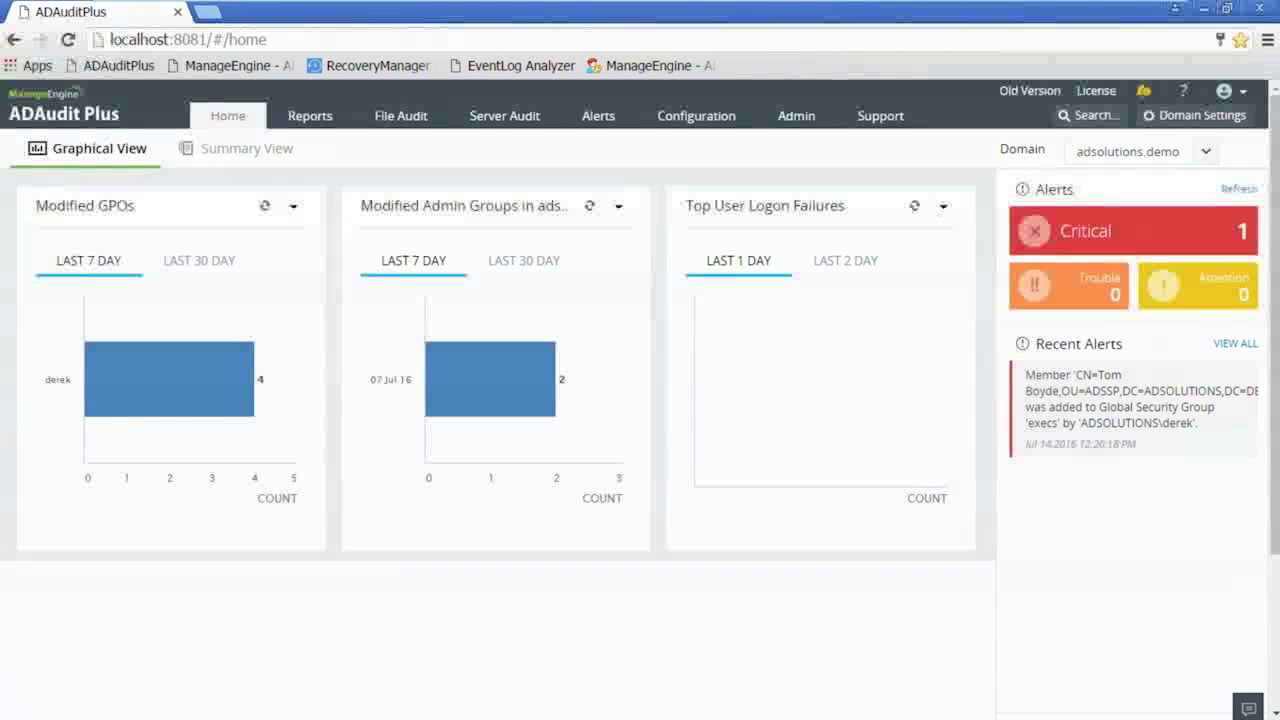
click(696, 116)
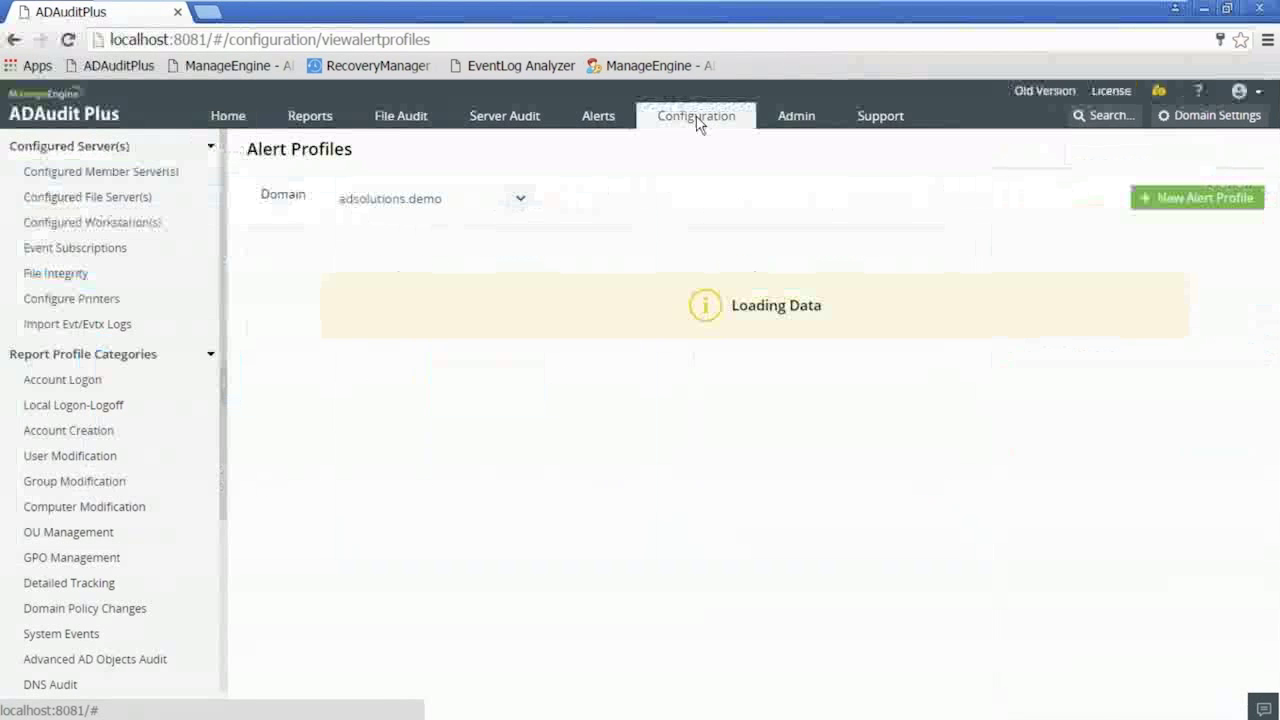
click(110, 482)
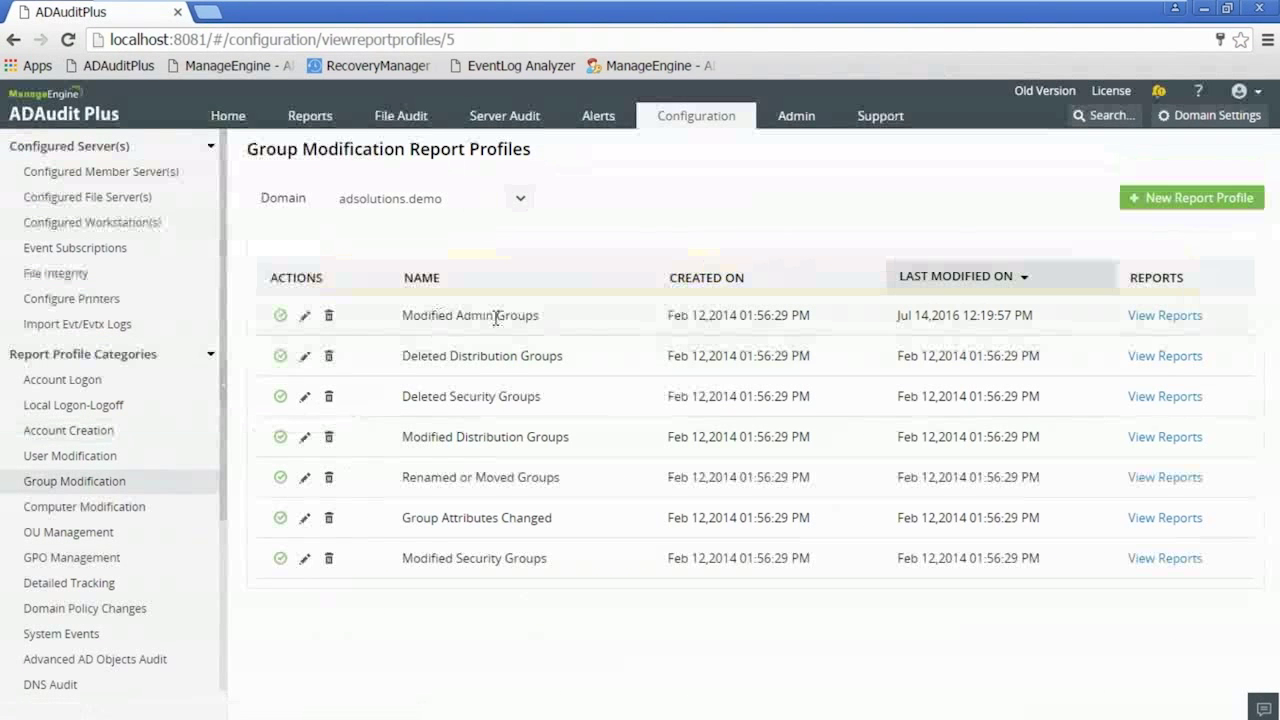
click(305, 315)
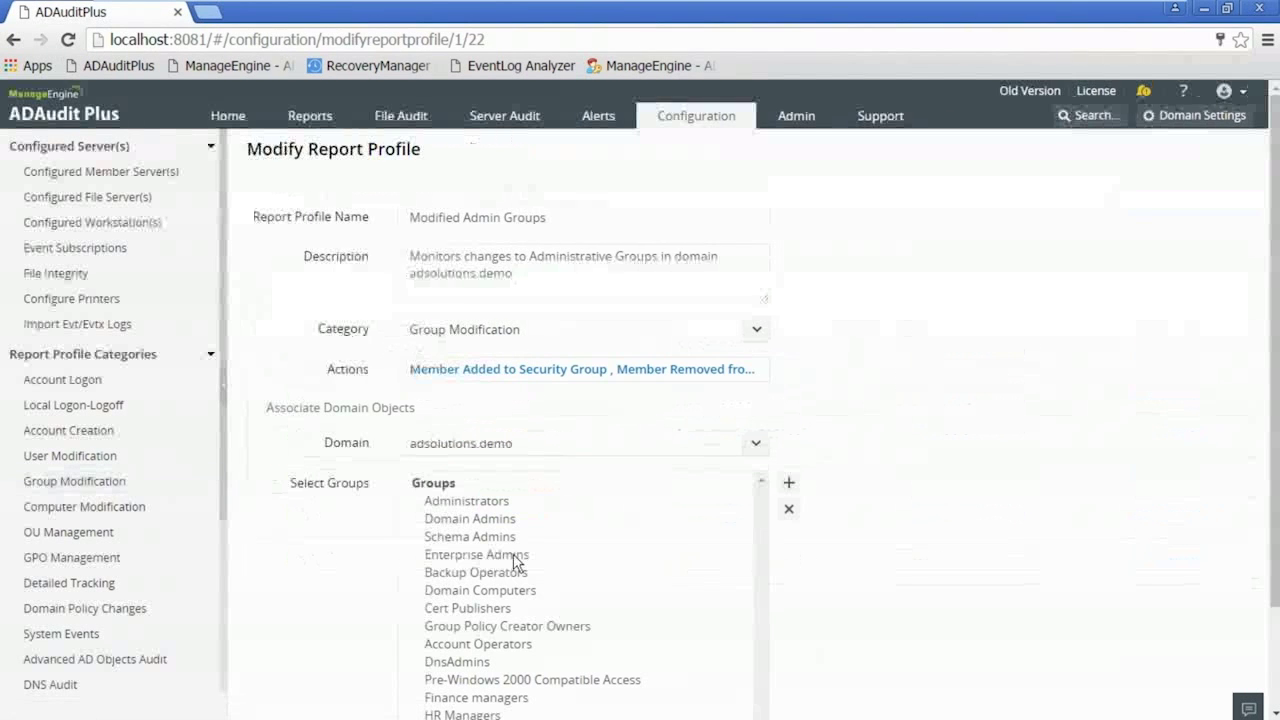
scroll(515, 563, down, 2)
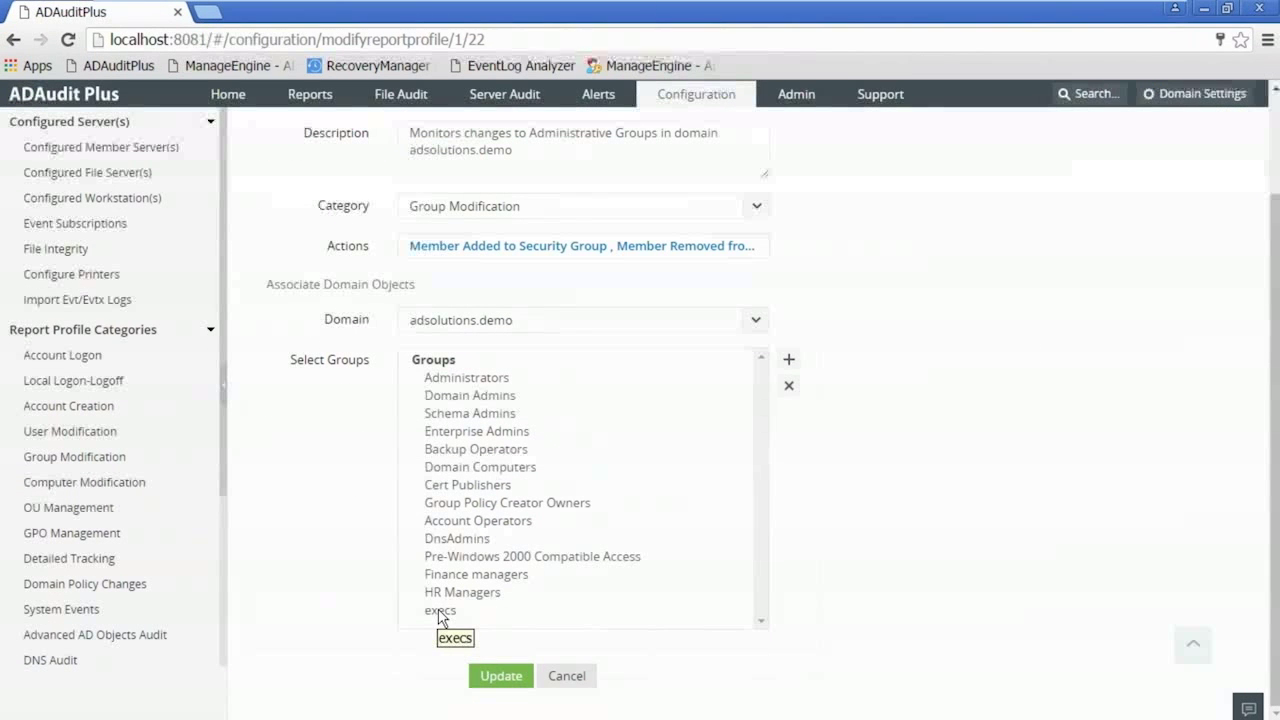
click(599, 97)
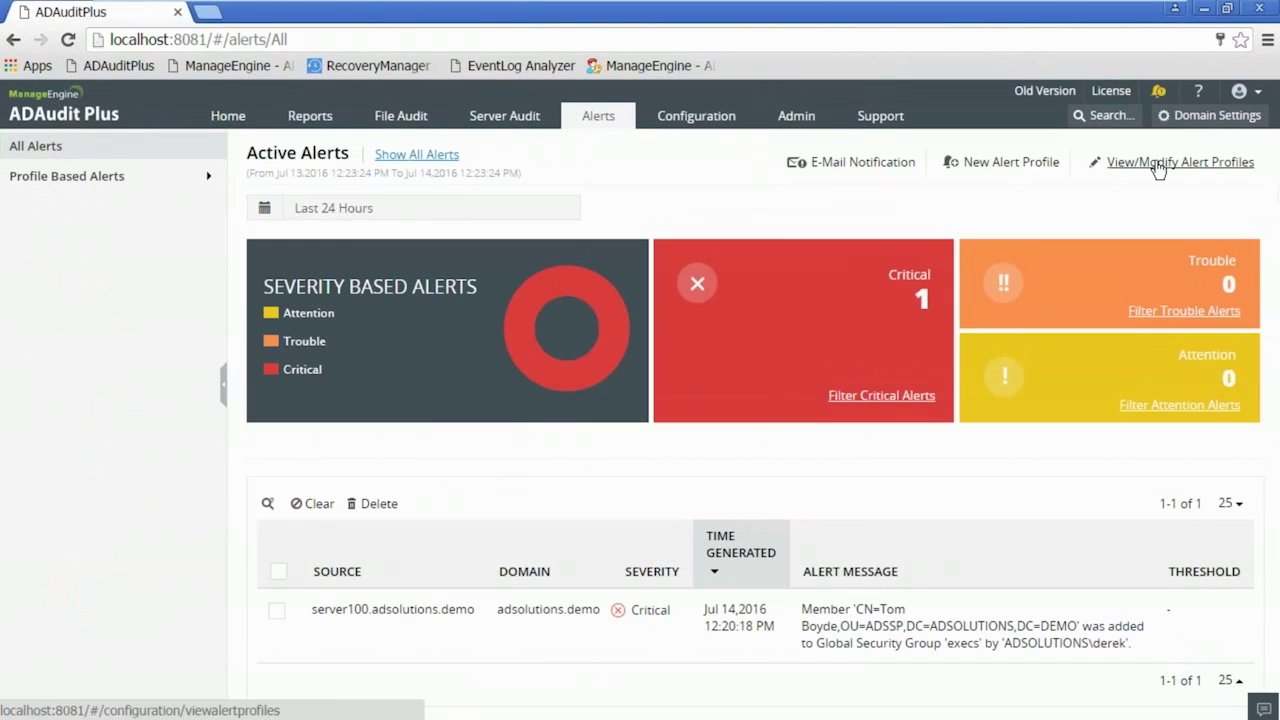
click(1180, 162)
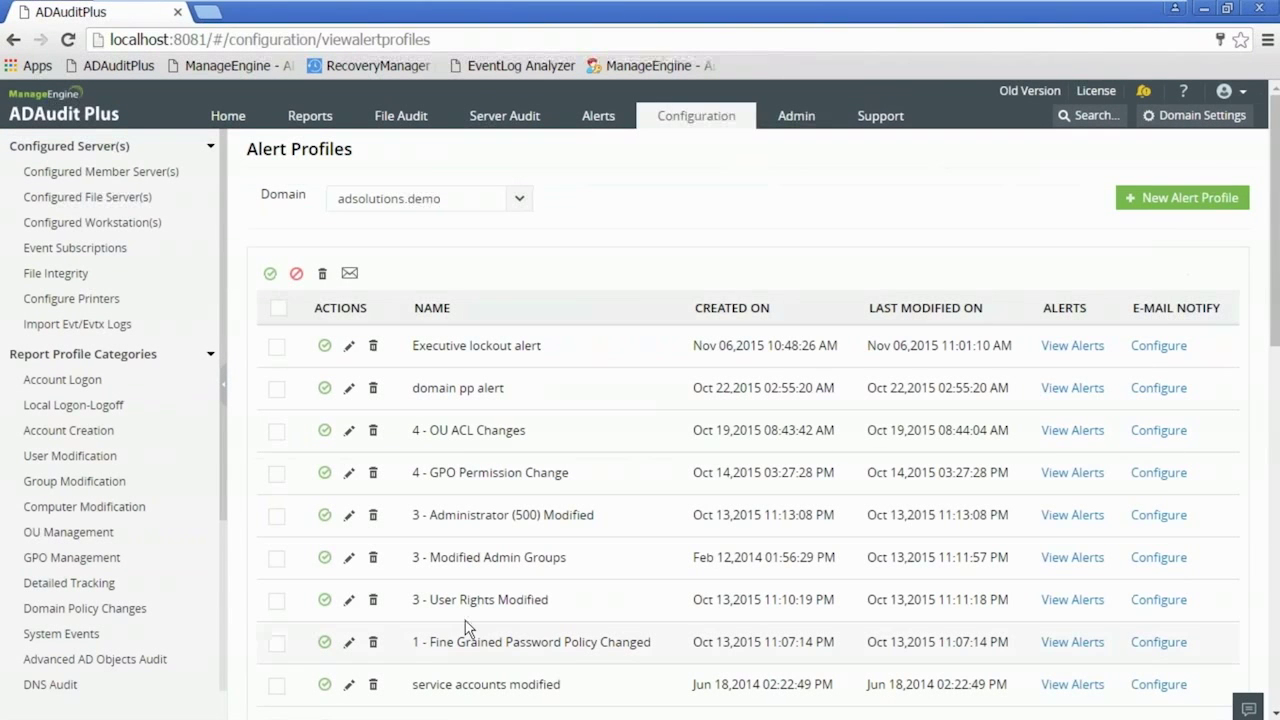
click(349, 557)
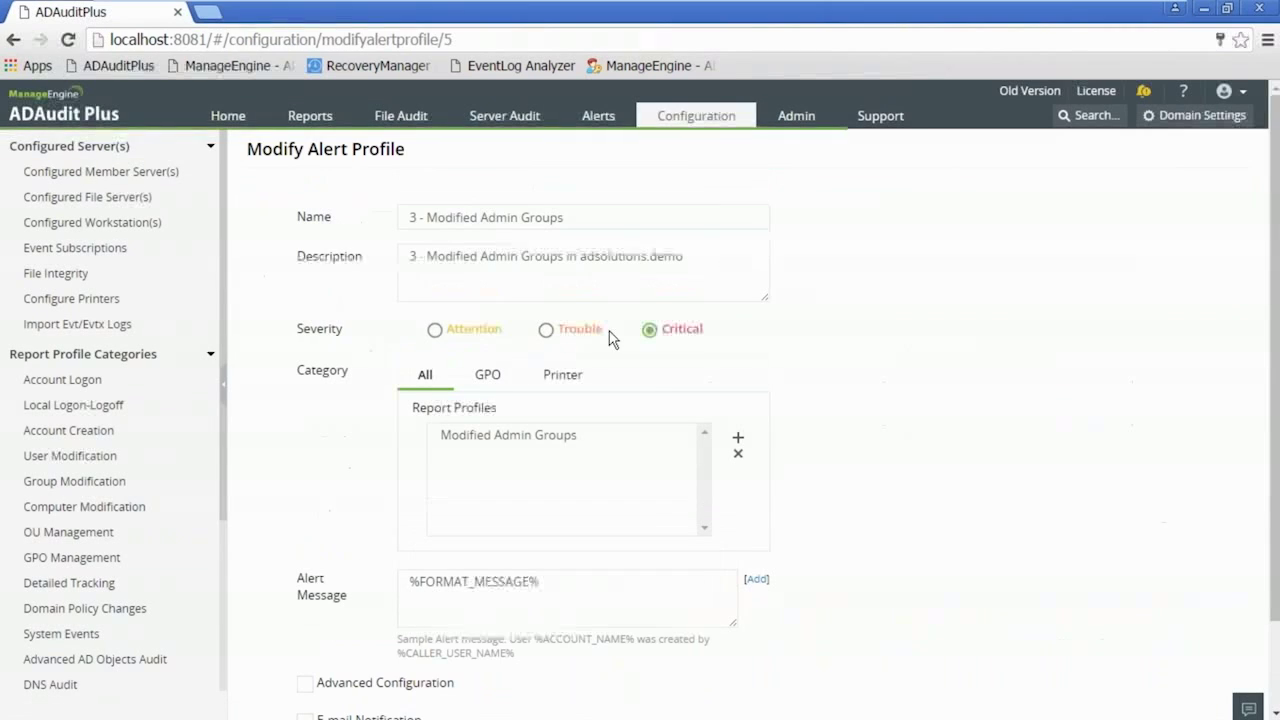
drag(564, 217, 378, 222)
drag(684, 256, 400, 240)
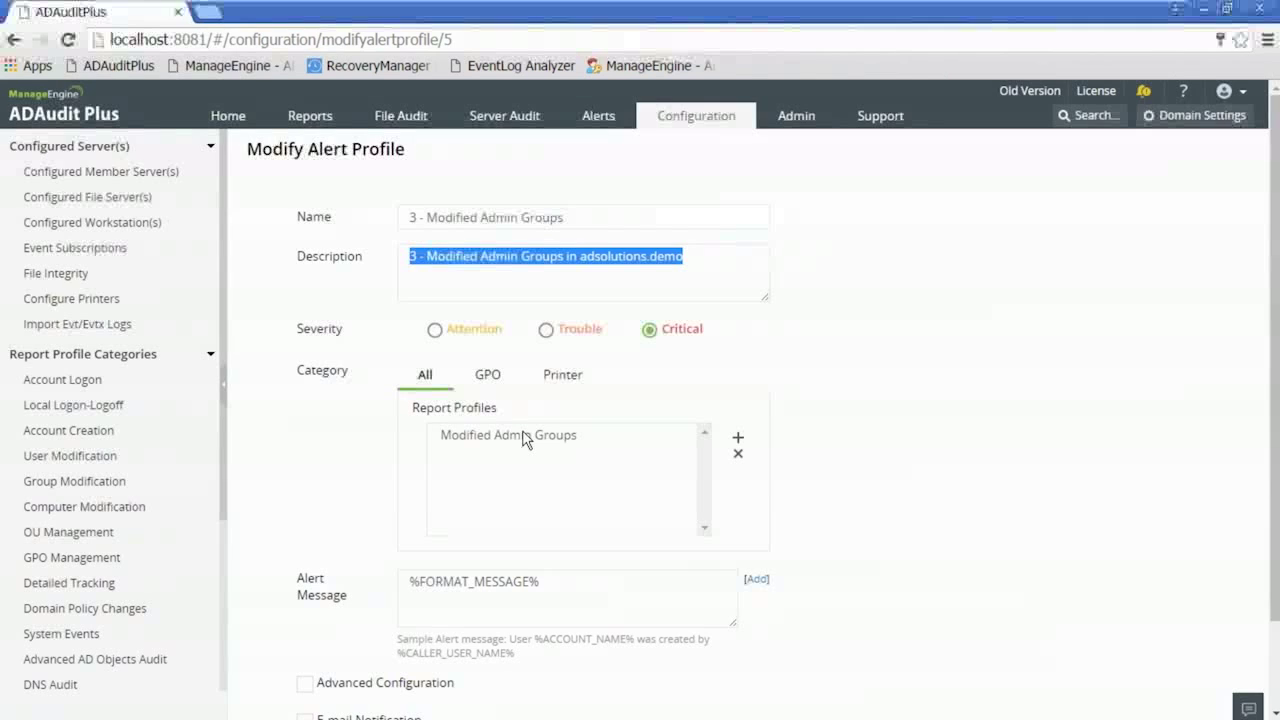
click(230, 118)
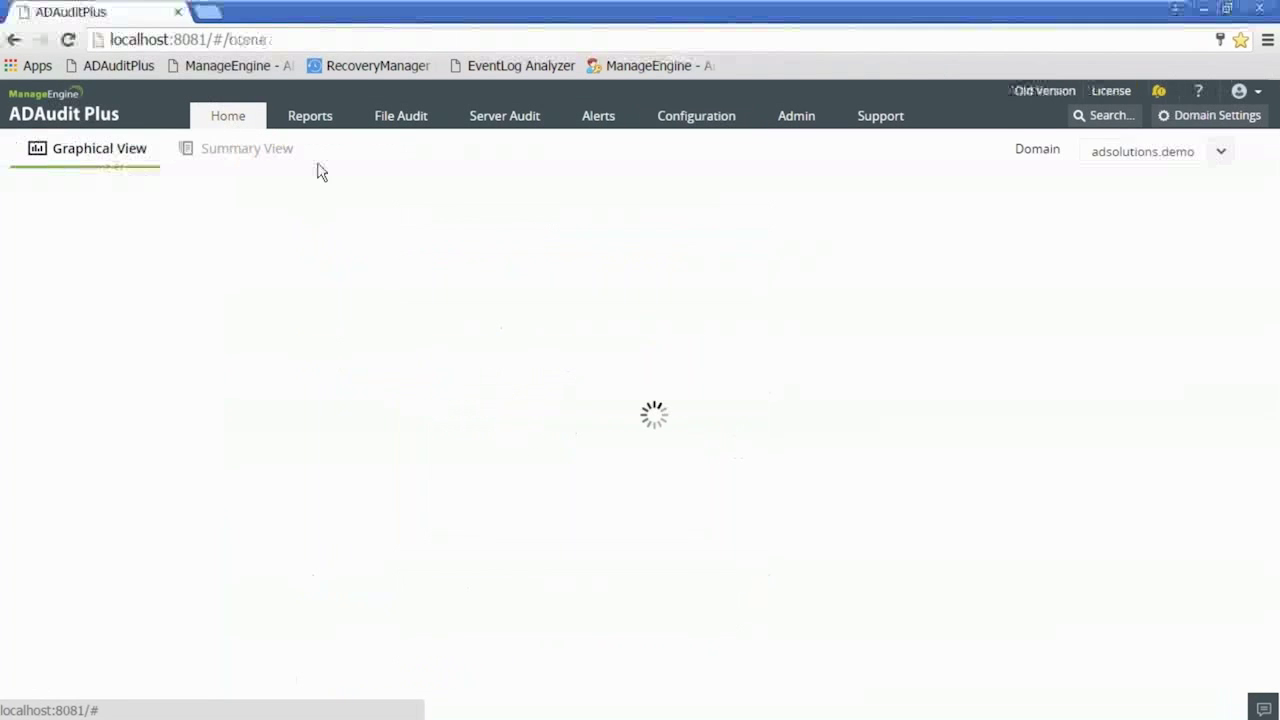
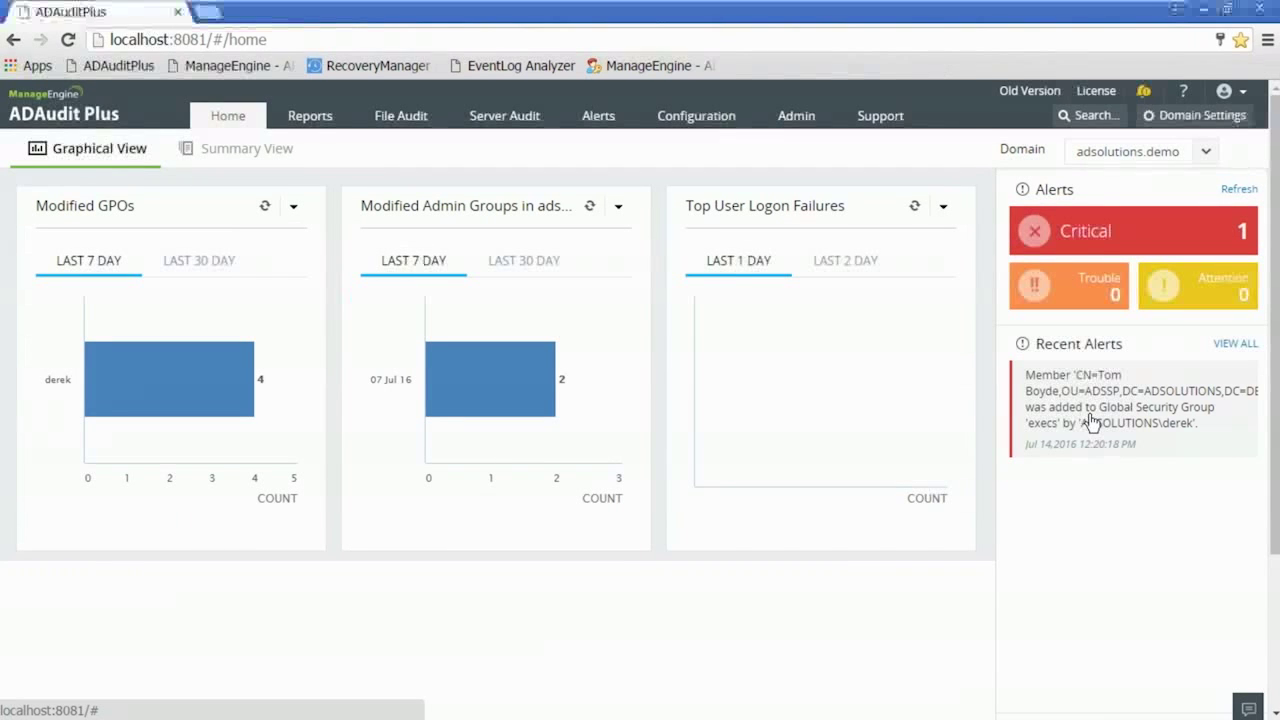
- Browse the Reports, Alert Profiles and Active Alerts tabs, then return to the Home dashboard
click(317, 121)
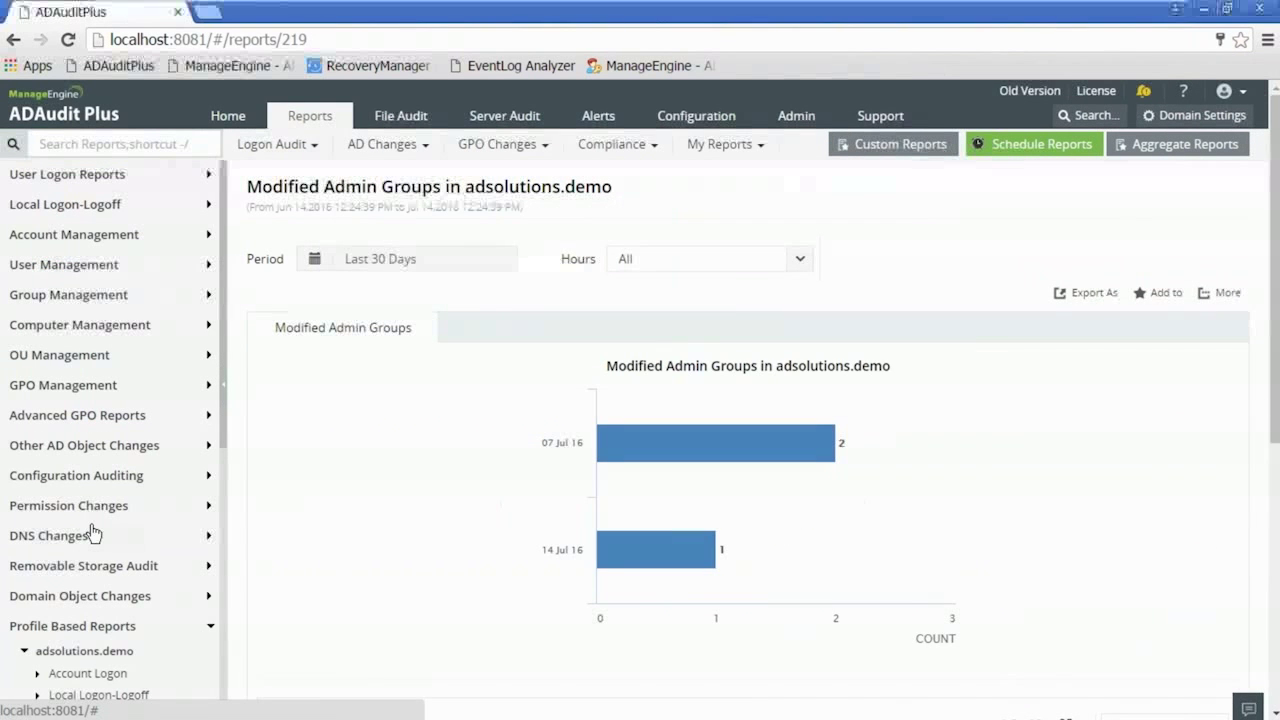
click(697, 121)
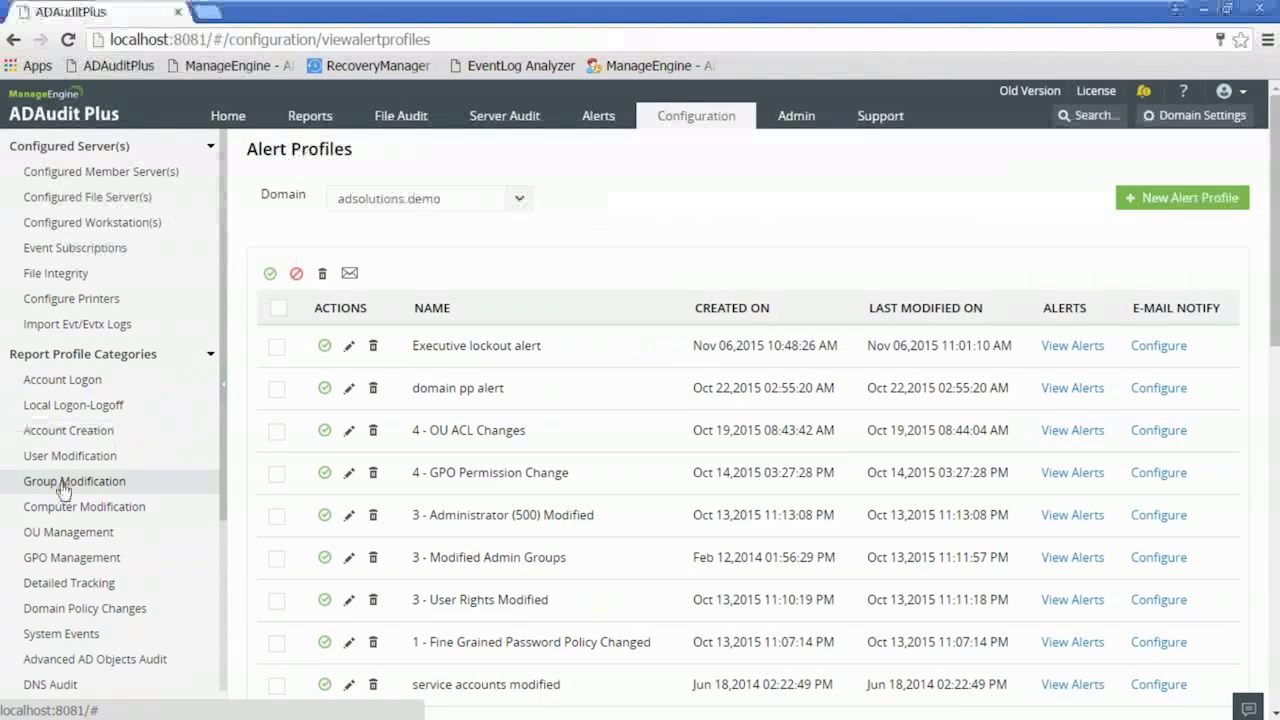
click(595, 120)
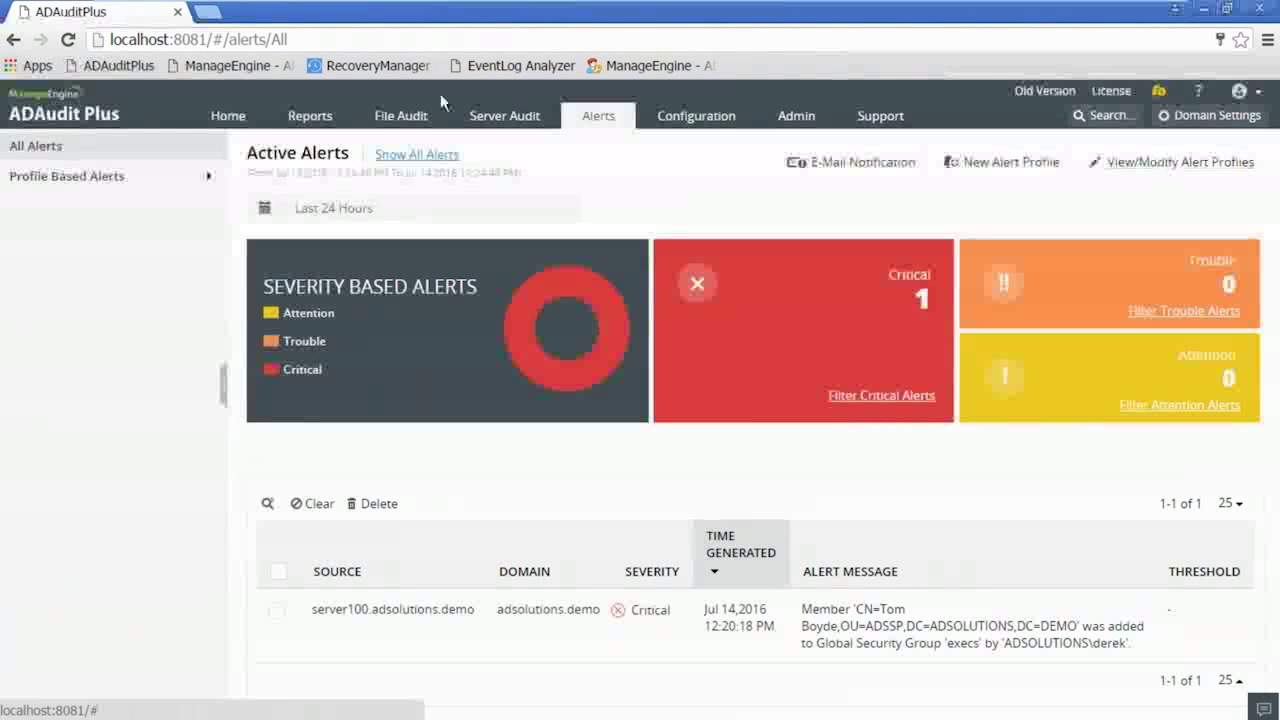
click(310, 117)
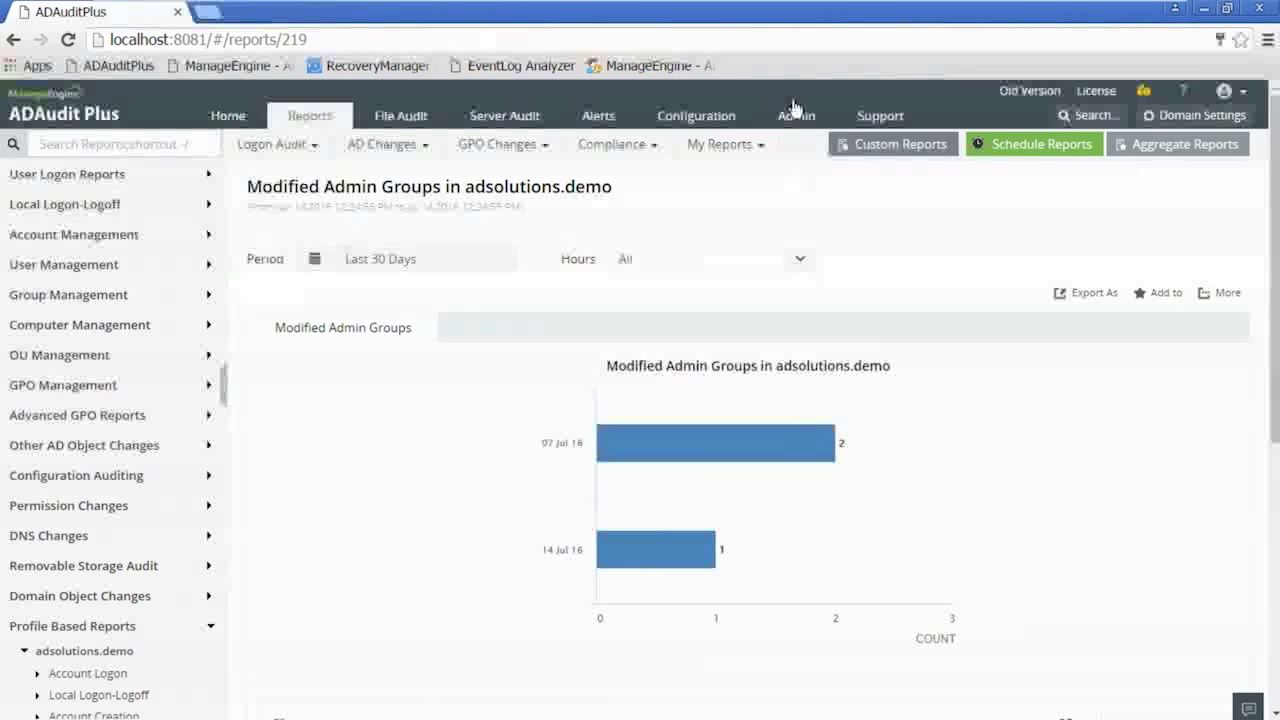
click(225, 115)
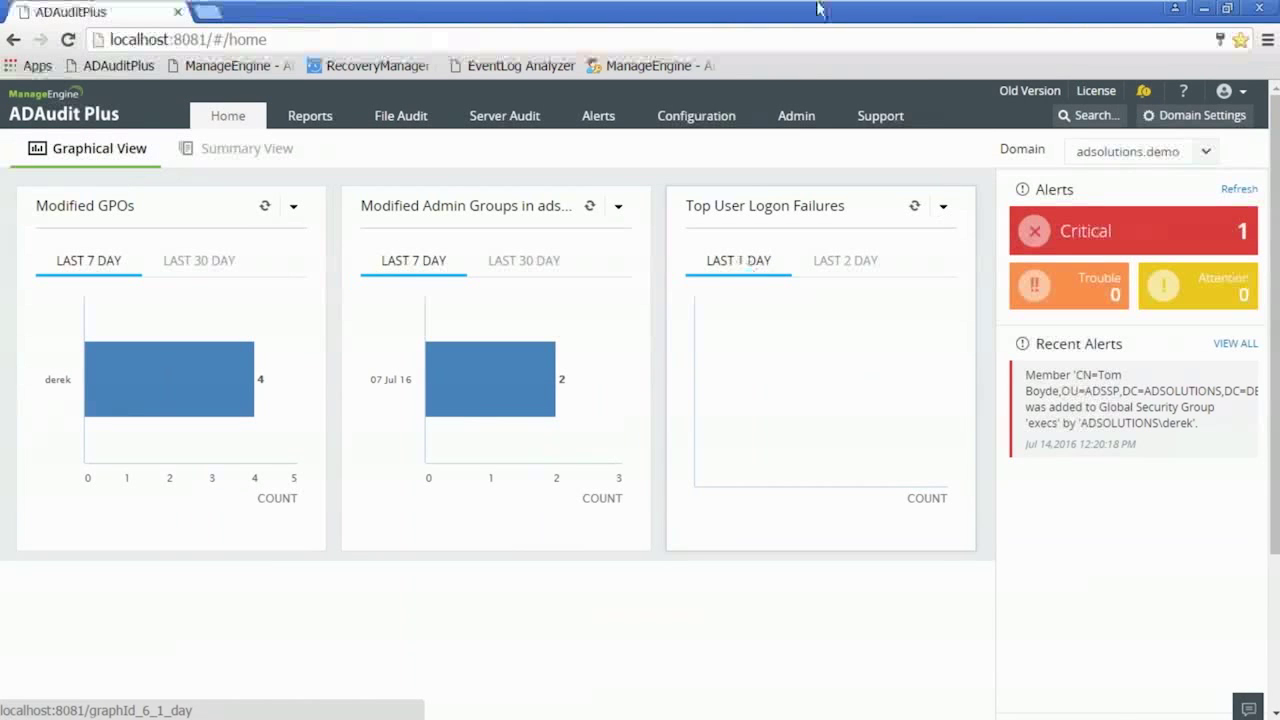
- Minimize the virtual machine to view the host, then switch back to the Windows Server 2008 R2 machine
mouse_move(1150, 12)
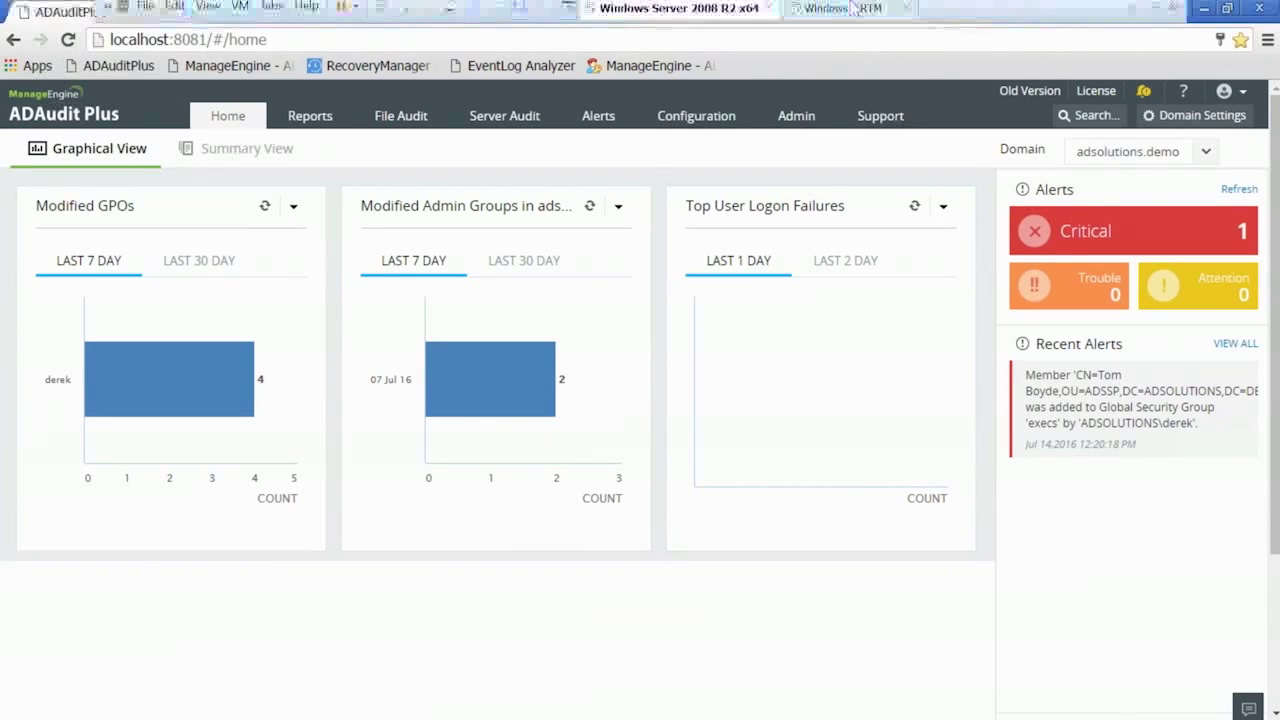
click(1135, 14)
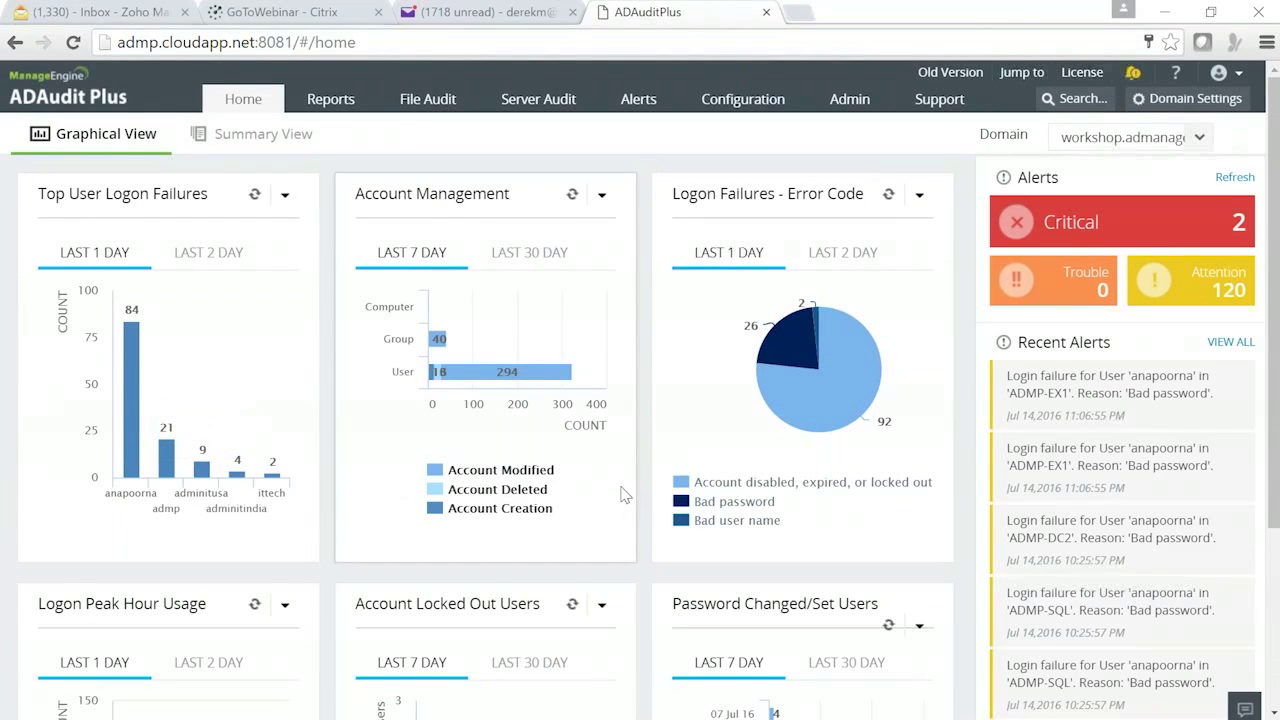
scroll(624, 494, down, 3)
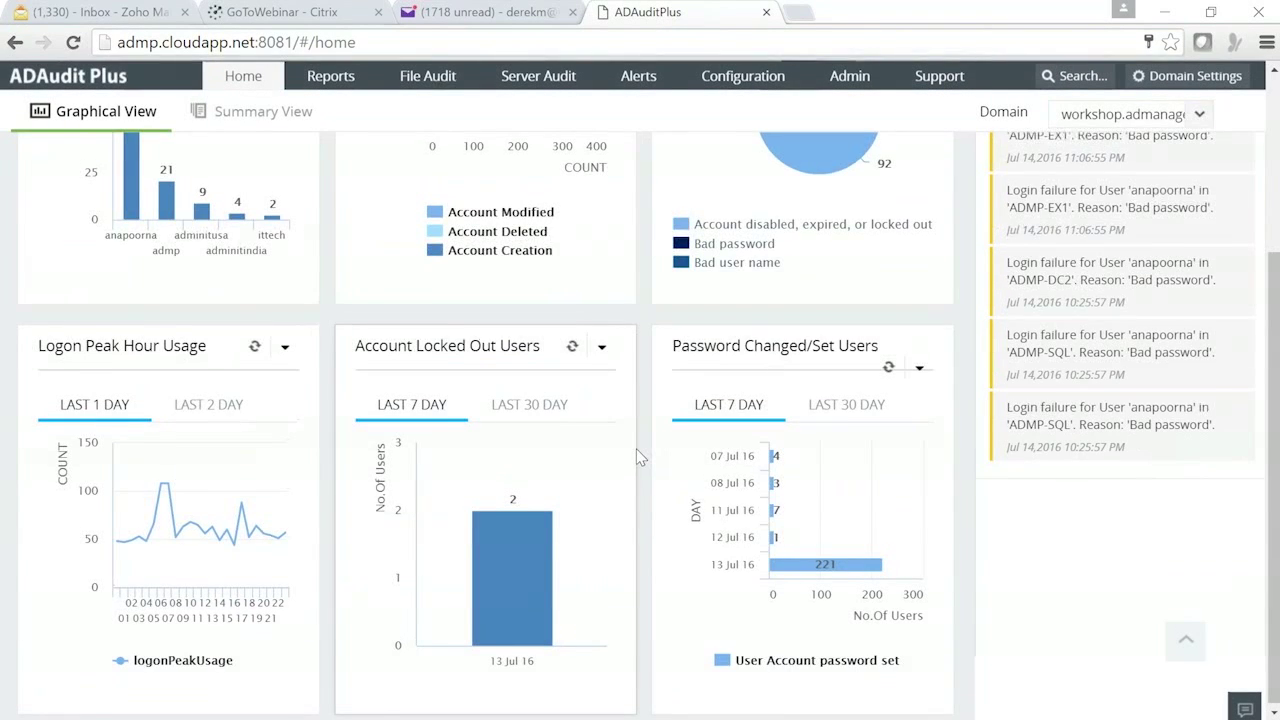
scroll(640, 458, up, 3)
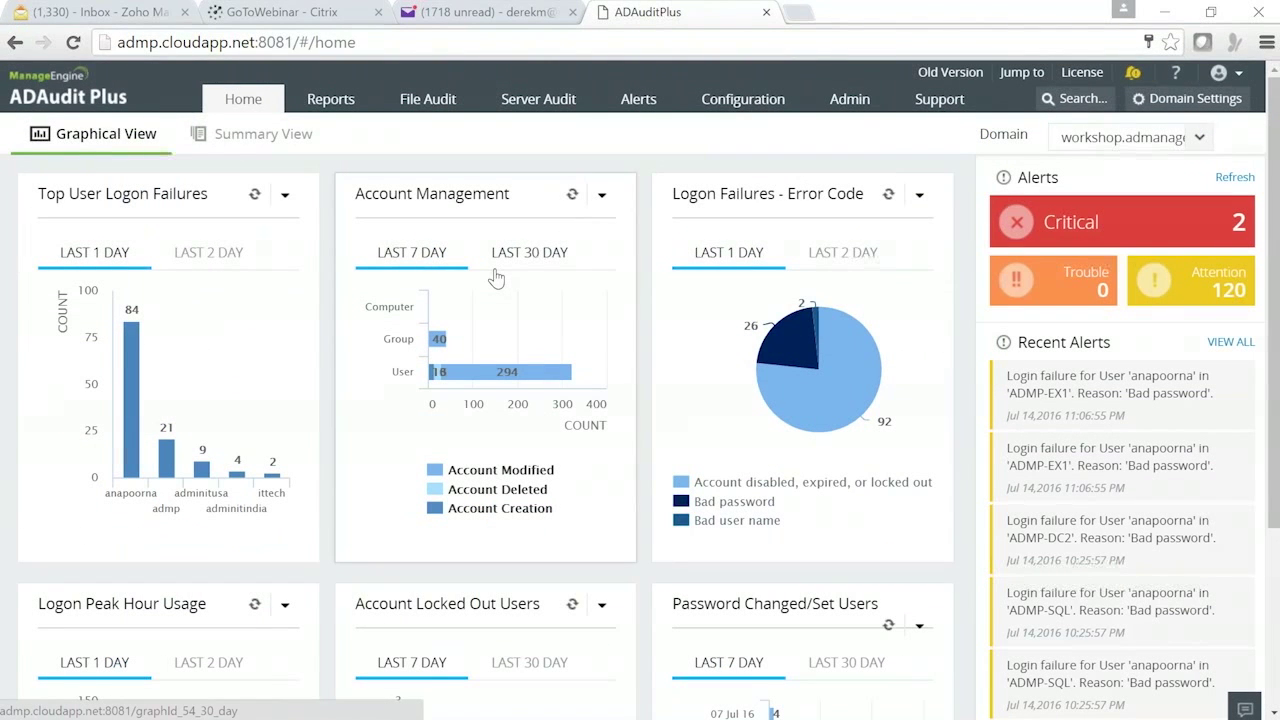
mouse_move(578, 712)
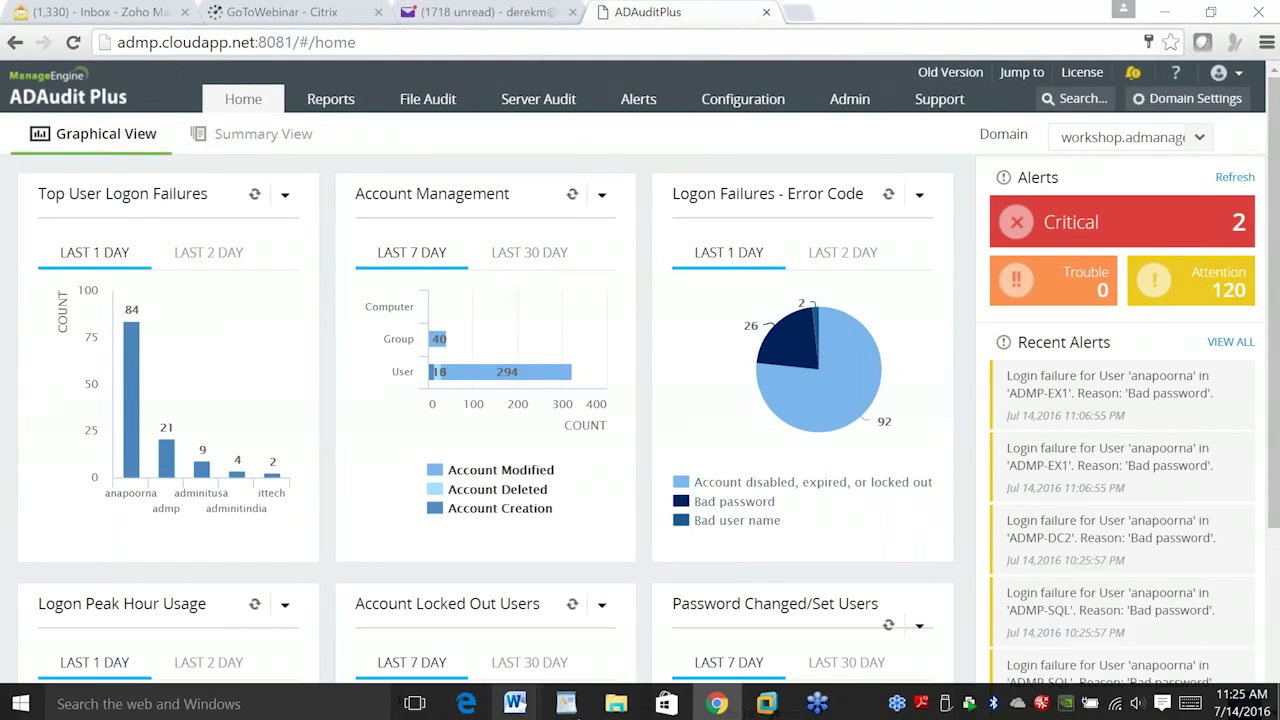
mouse_move(768, 706)
click(676, 592)
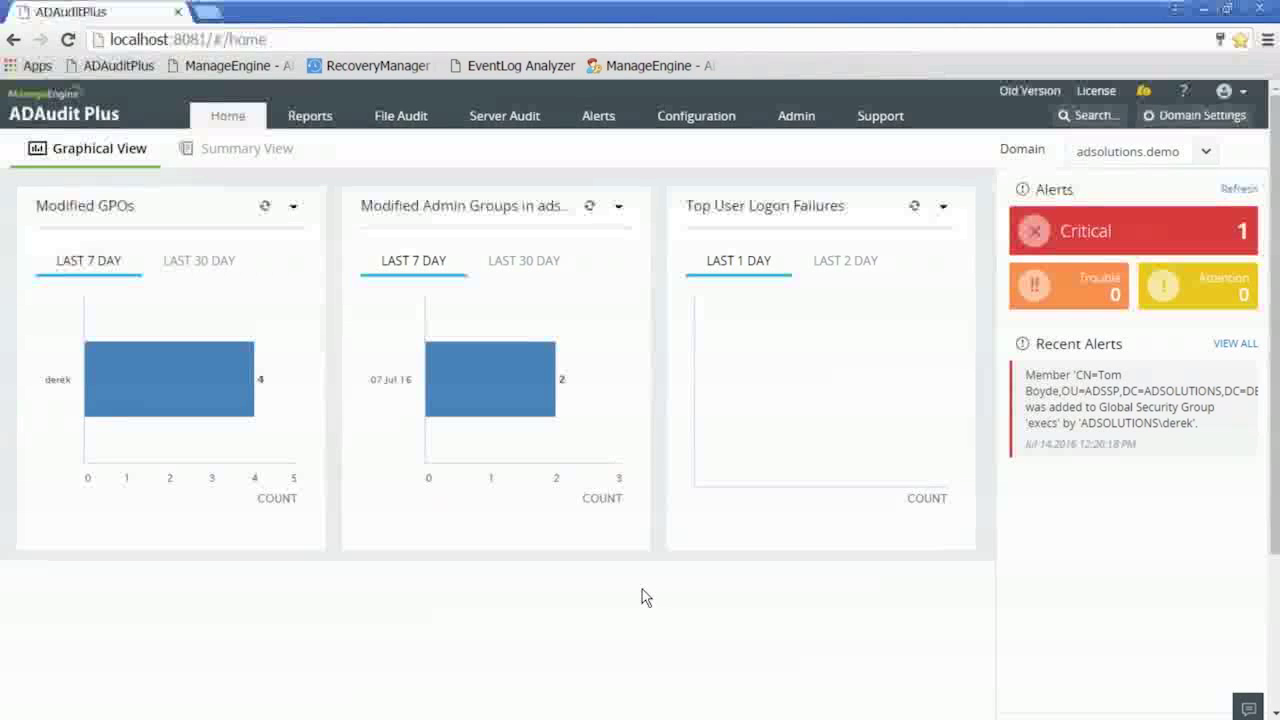
- Show the Aggregate Reports logon charts for This Year and drill into Account Logon
click(307, 118)
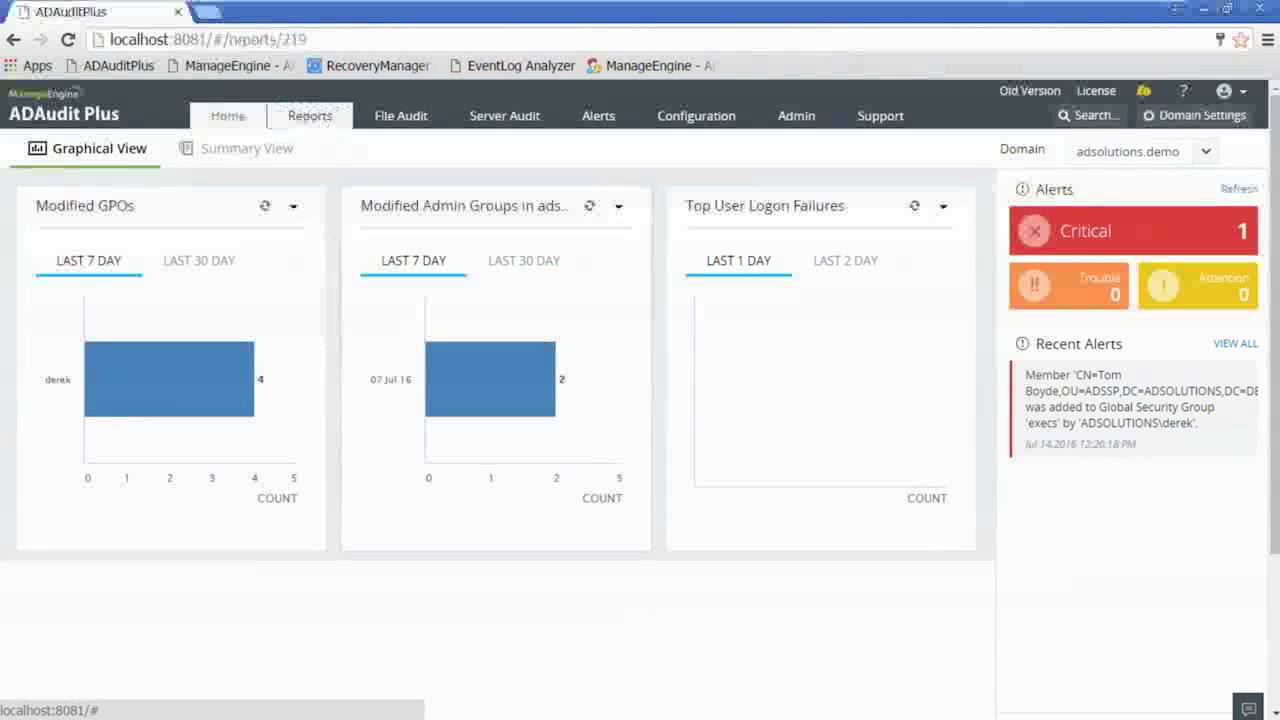
click(1222, 143)
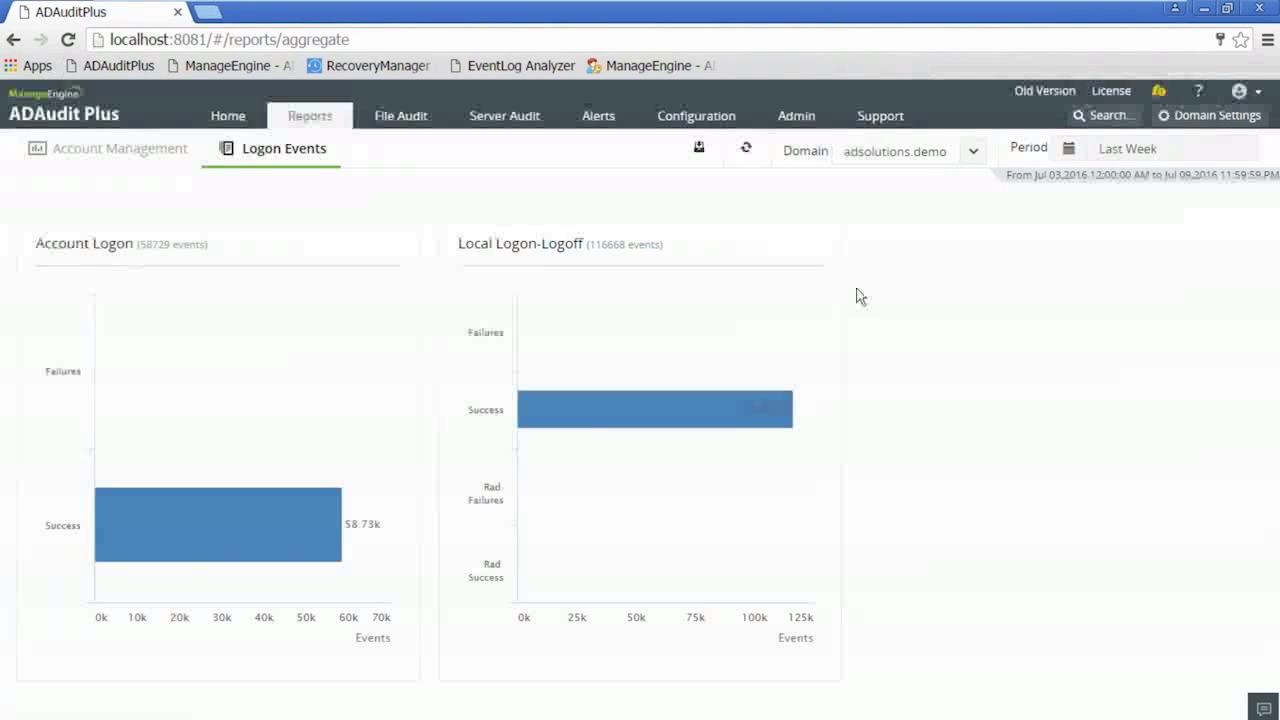
click(1127, 155)
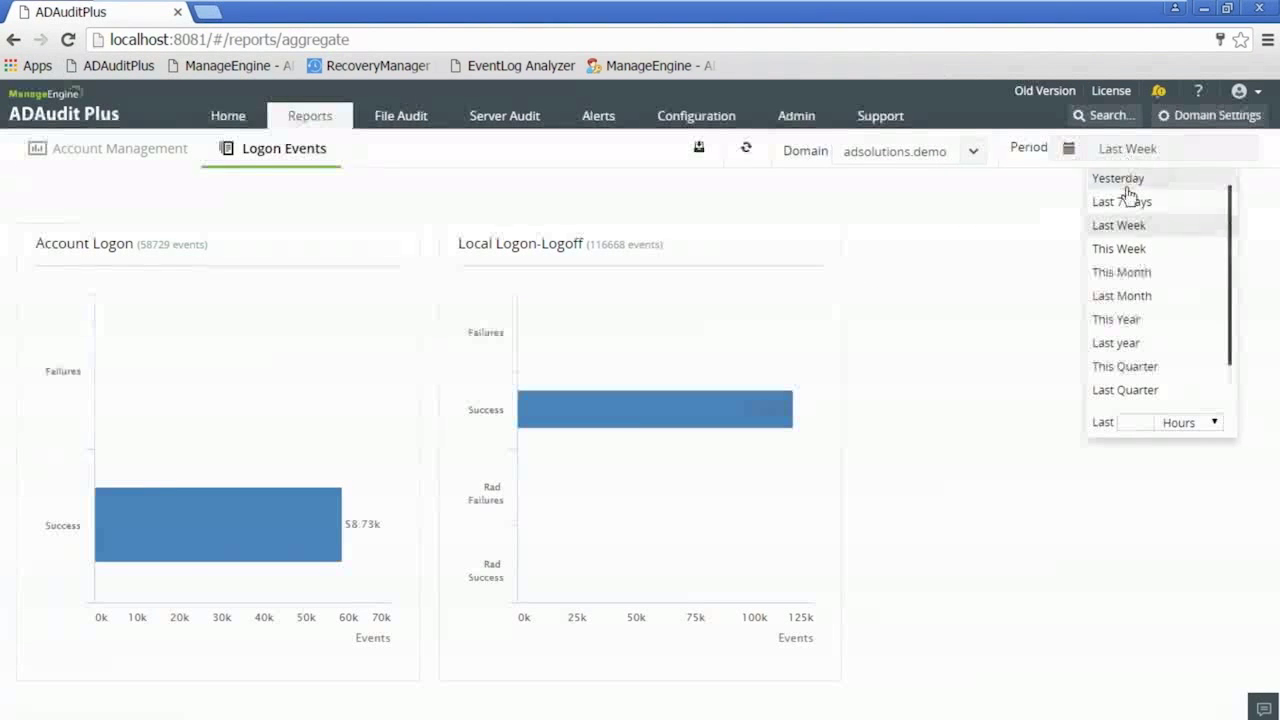
click(1136, 324)
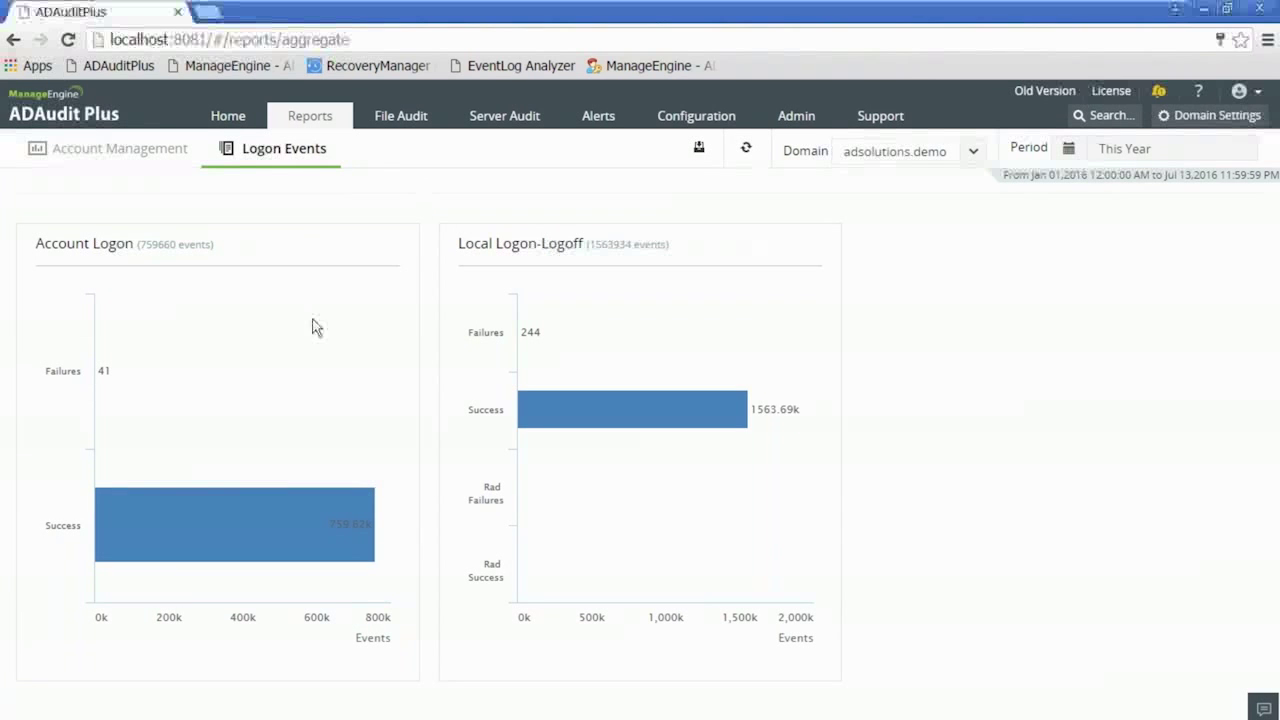
mouse_move(106, 375)
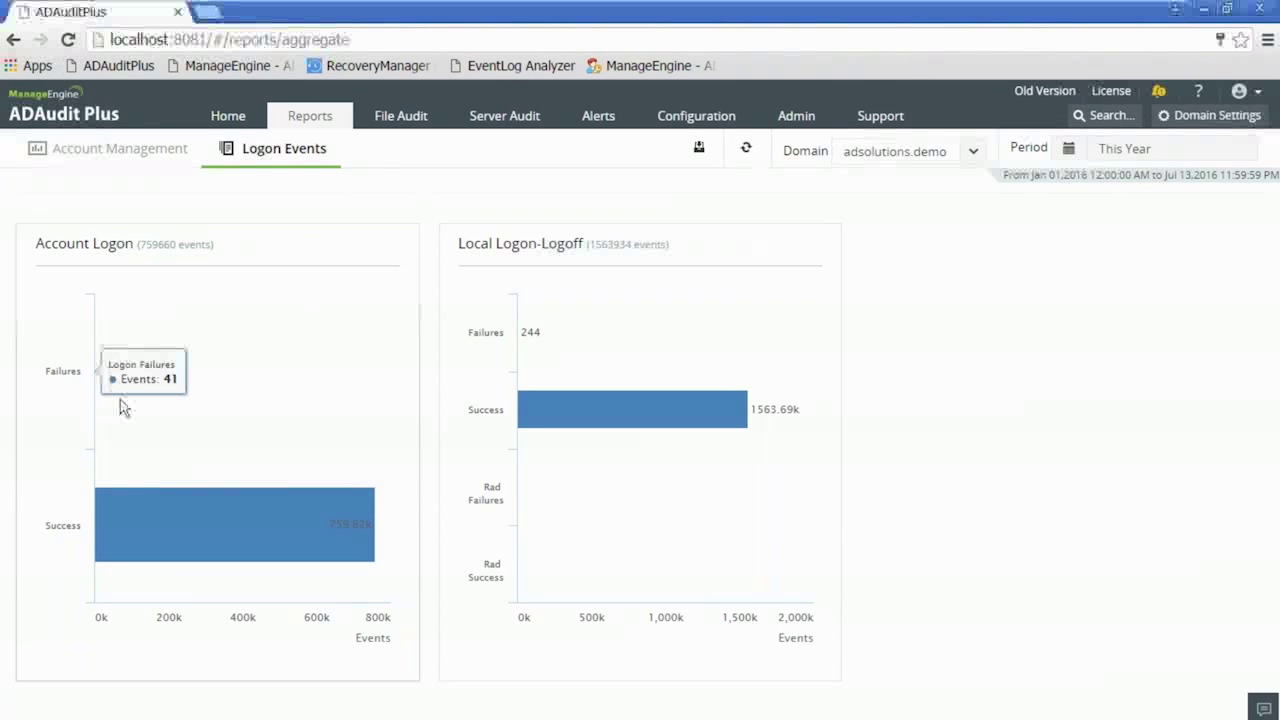
mouse_move(261, 519)
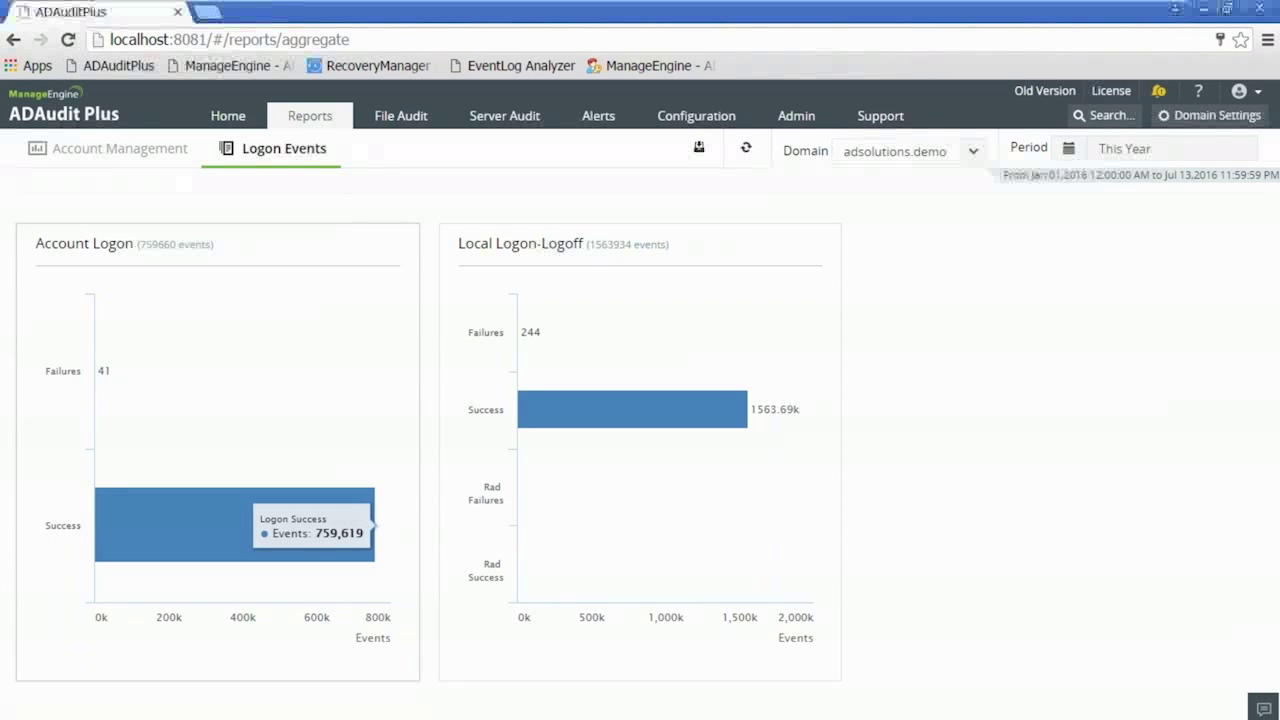
click(97, 371)
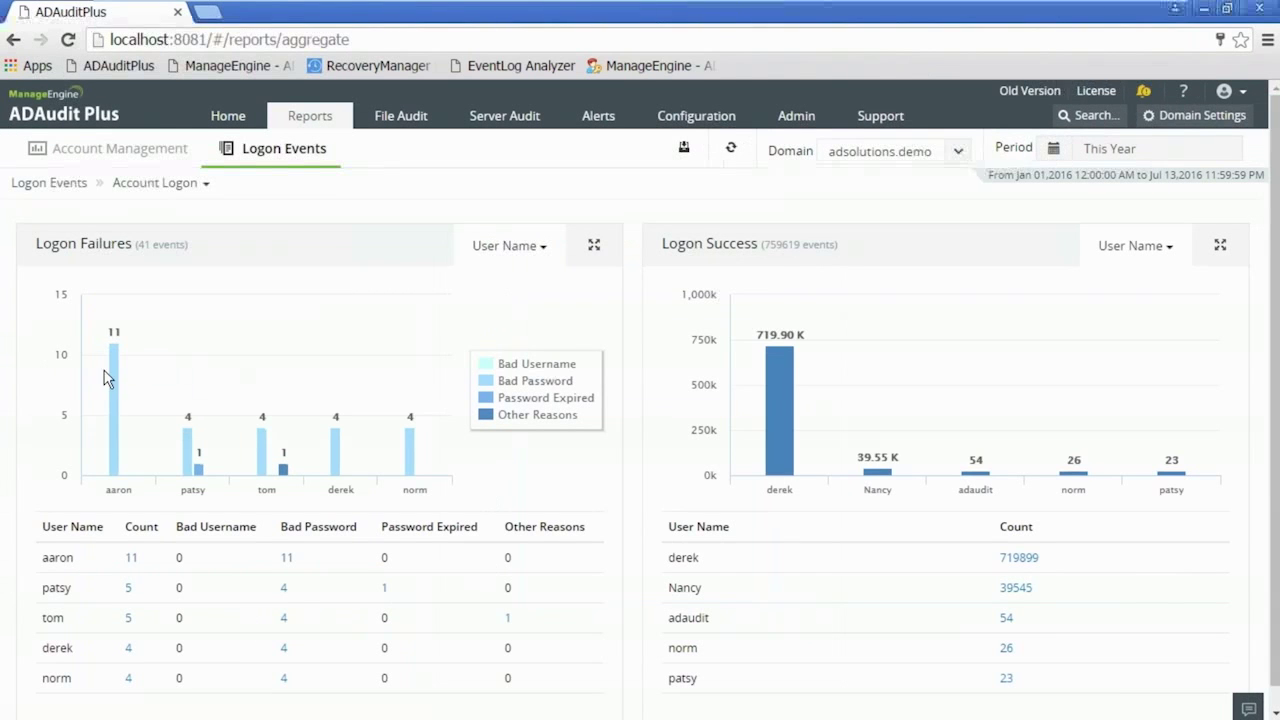
- List patsy's Bad Password logon failures from the Account Logon breakdown, then close the list
drag(1275, 264, 1275, 286)
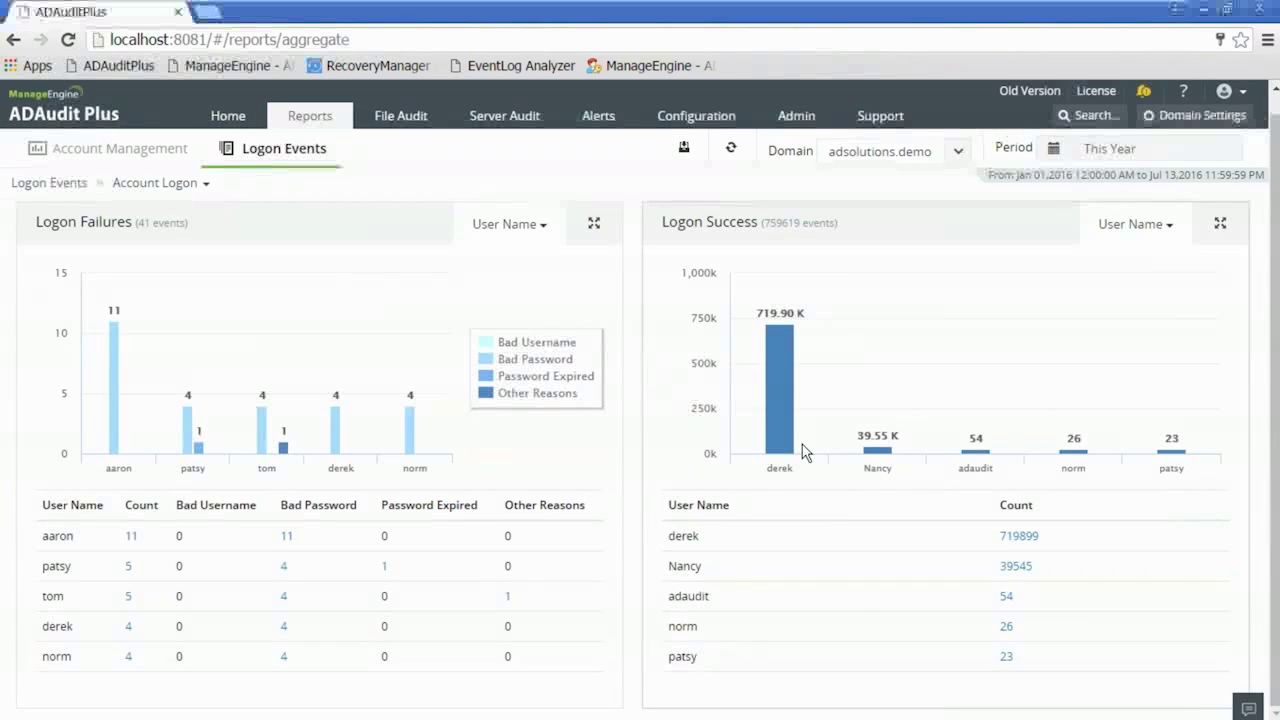
mouse_move(780, 370)
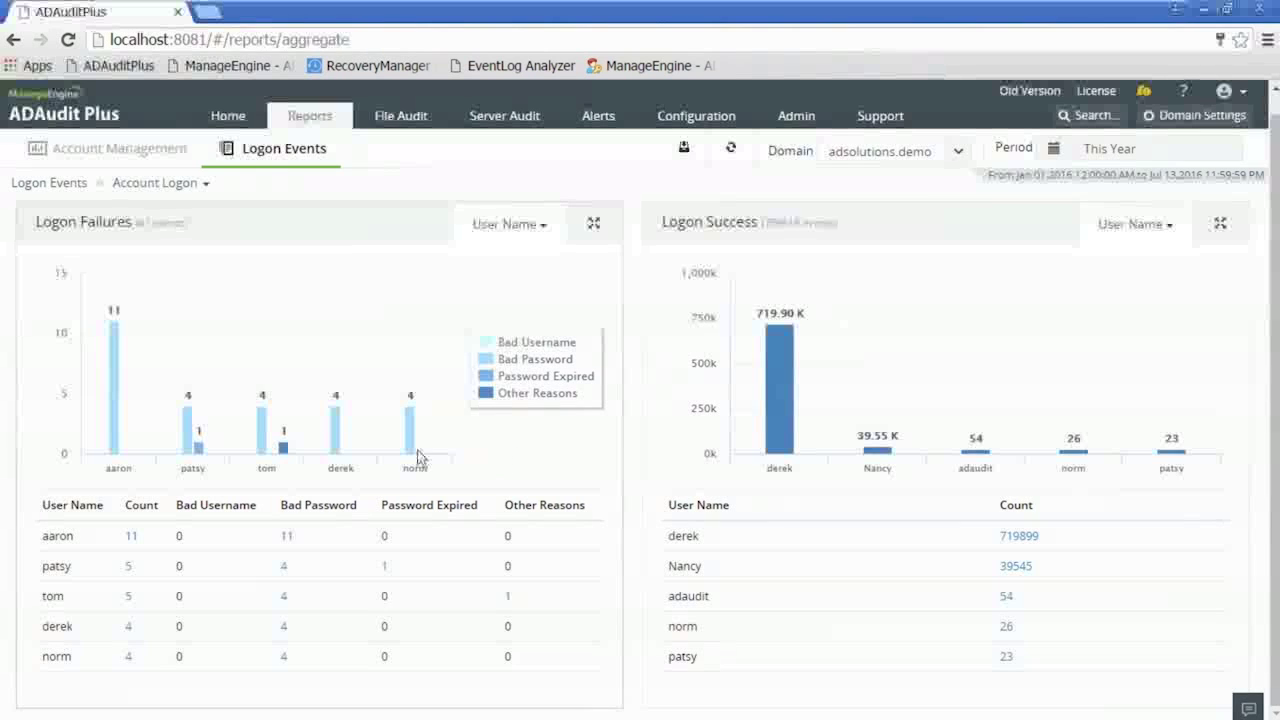
mouse_move(262, 430)
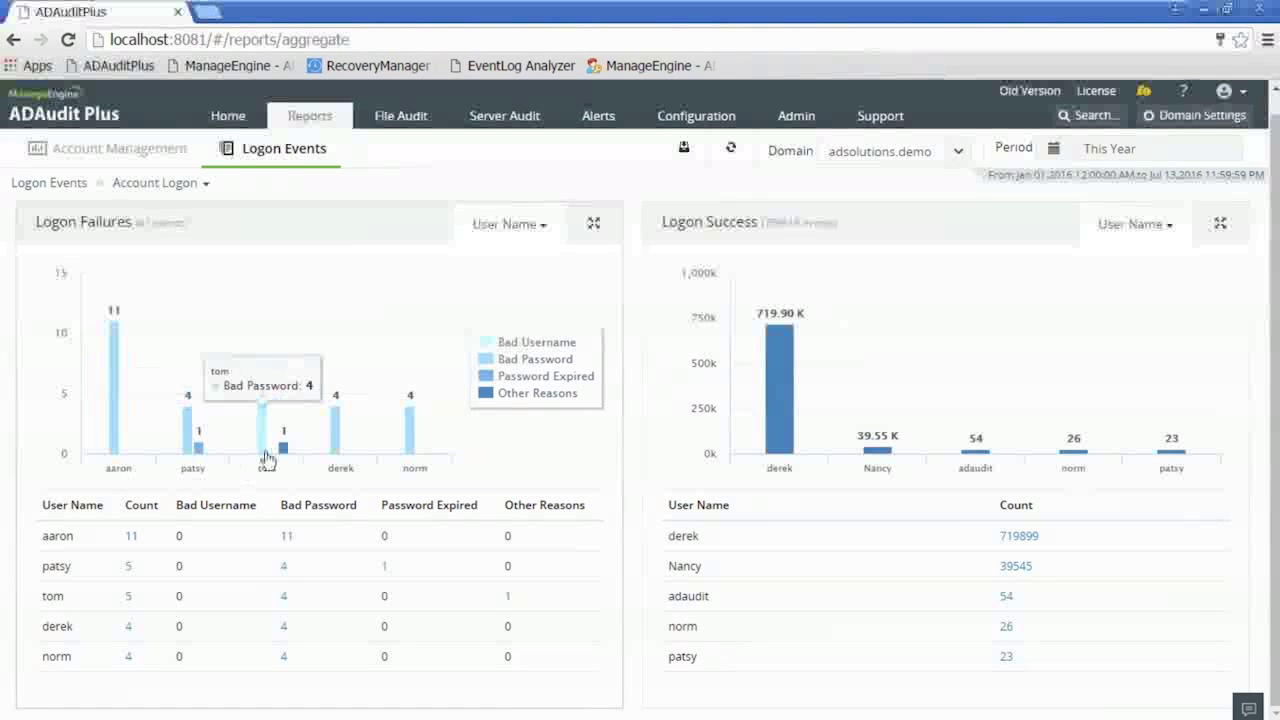
mouse_move(338, 447)
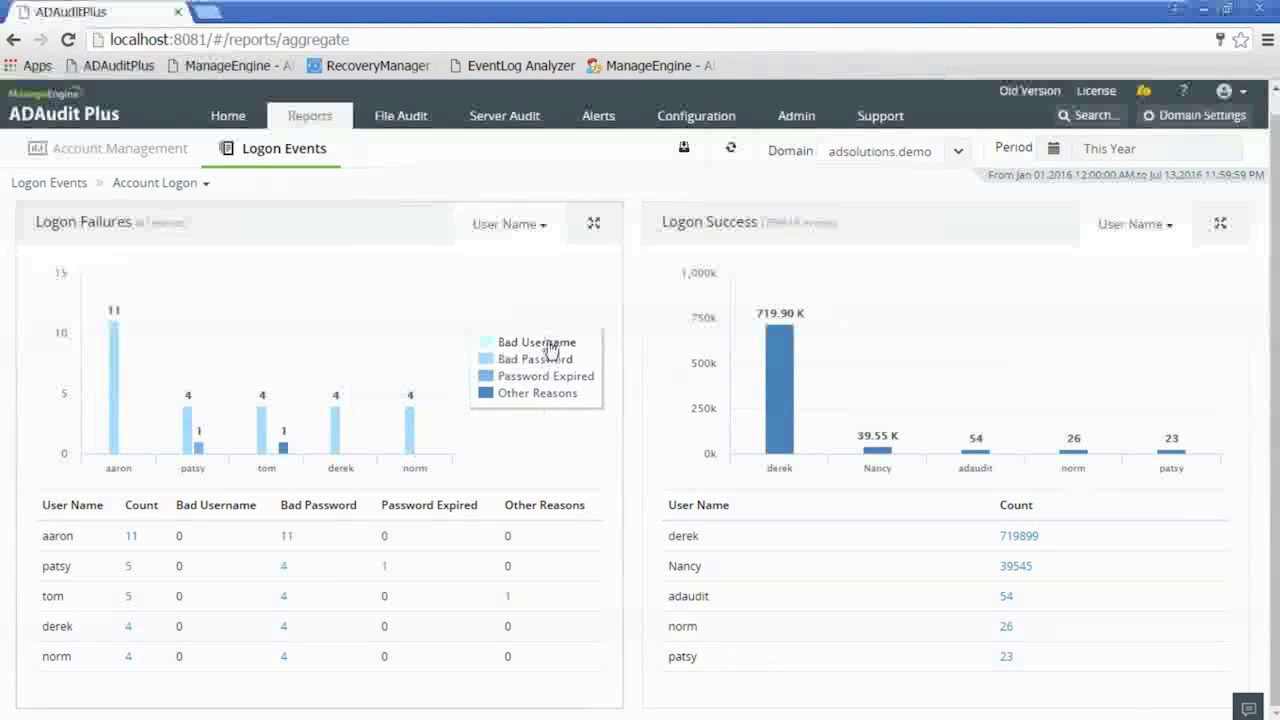
mouse_move(199, 450)
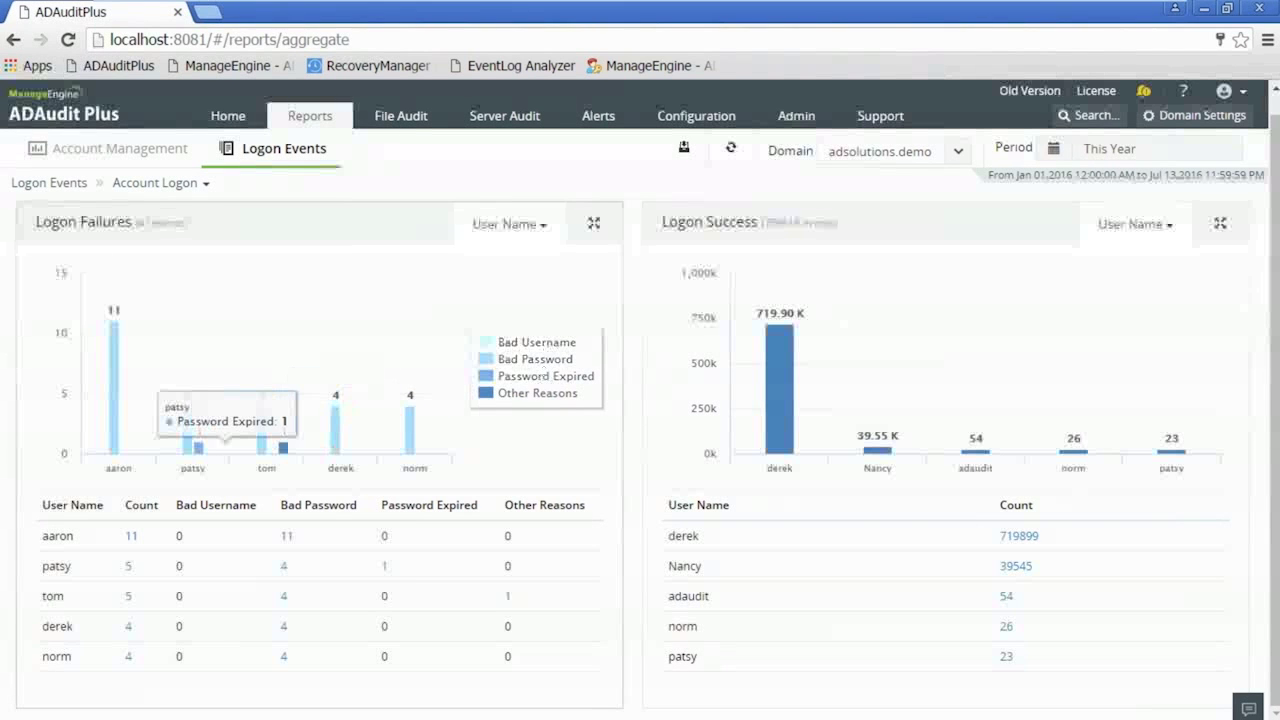
click(188, 444)
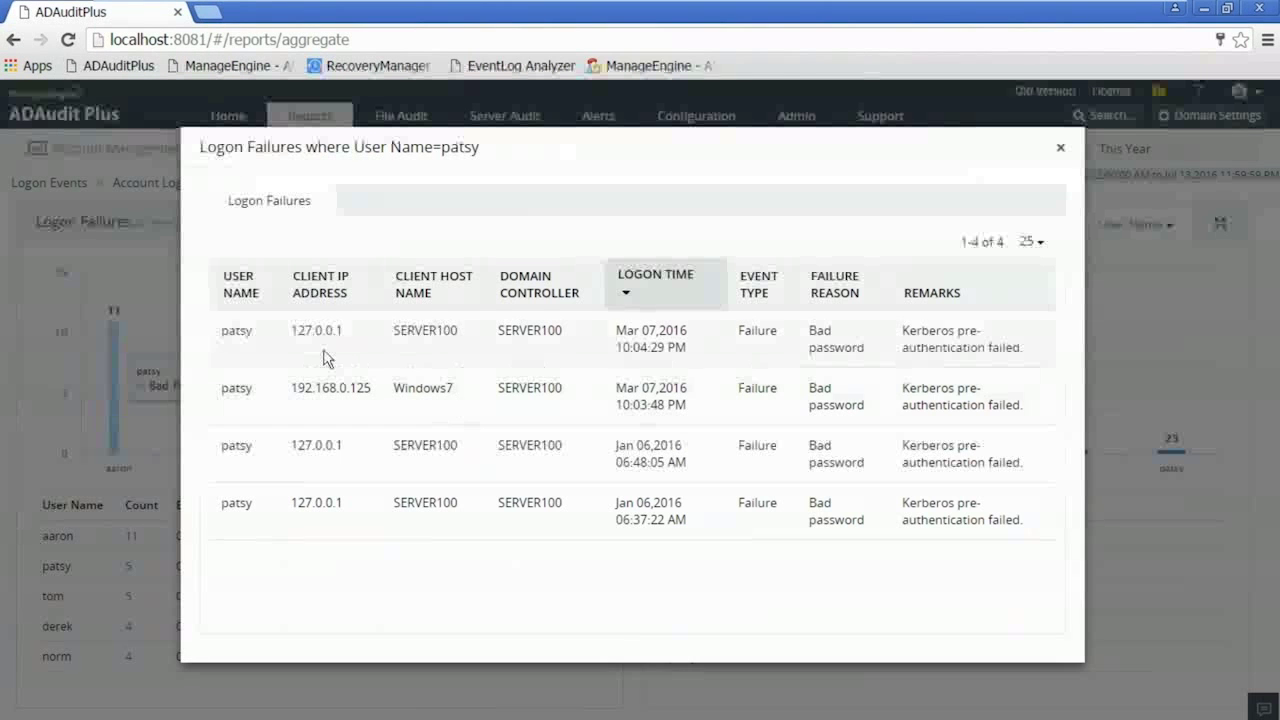
click(1061, 152)
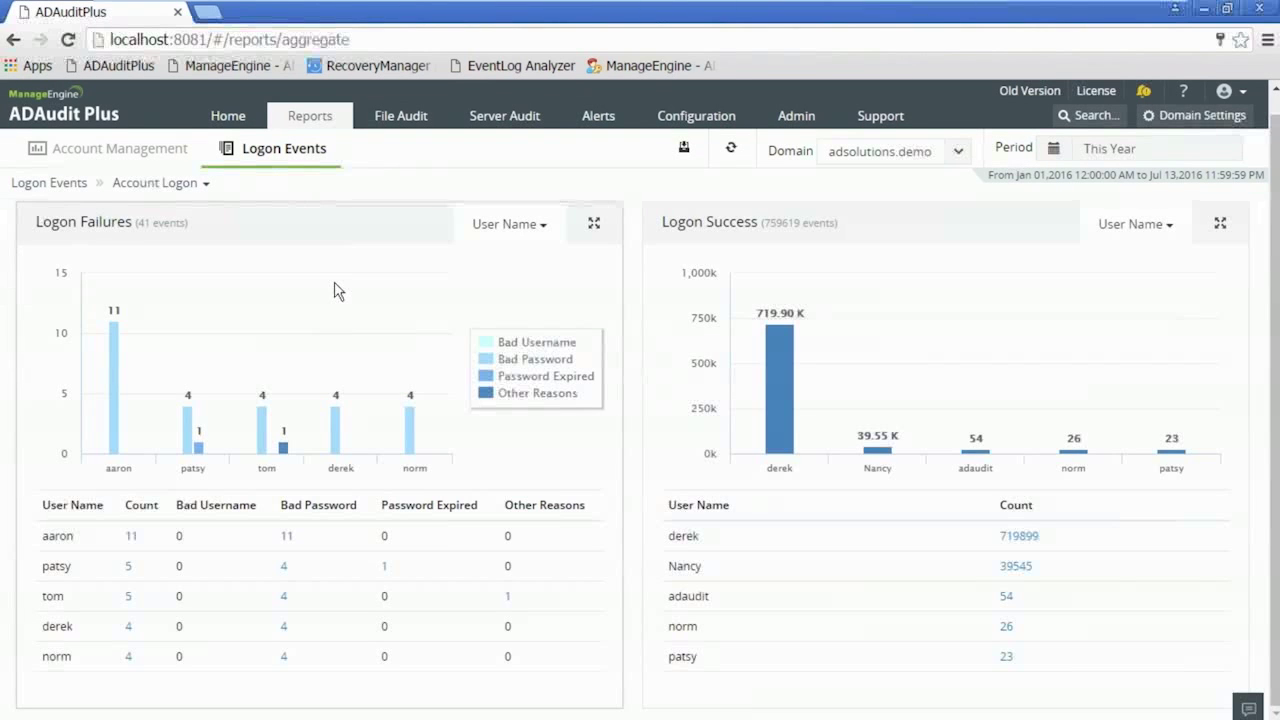
- Group logon failures by Reason, then review and close the 32 Bad password failure events
click(544, 228)
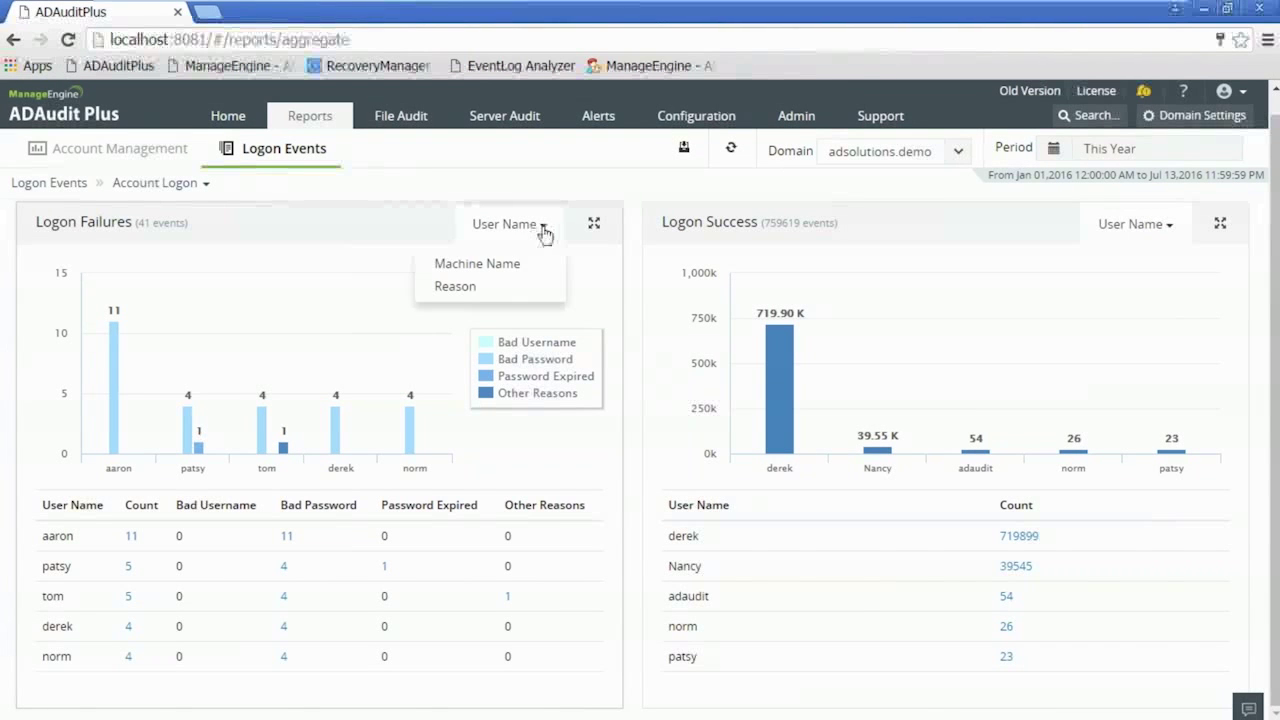
click(464, 288)
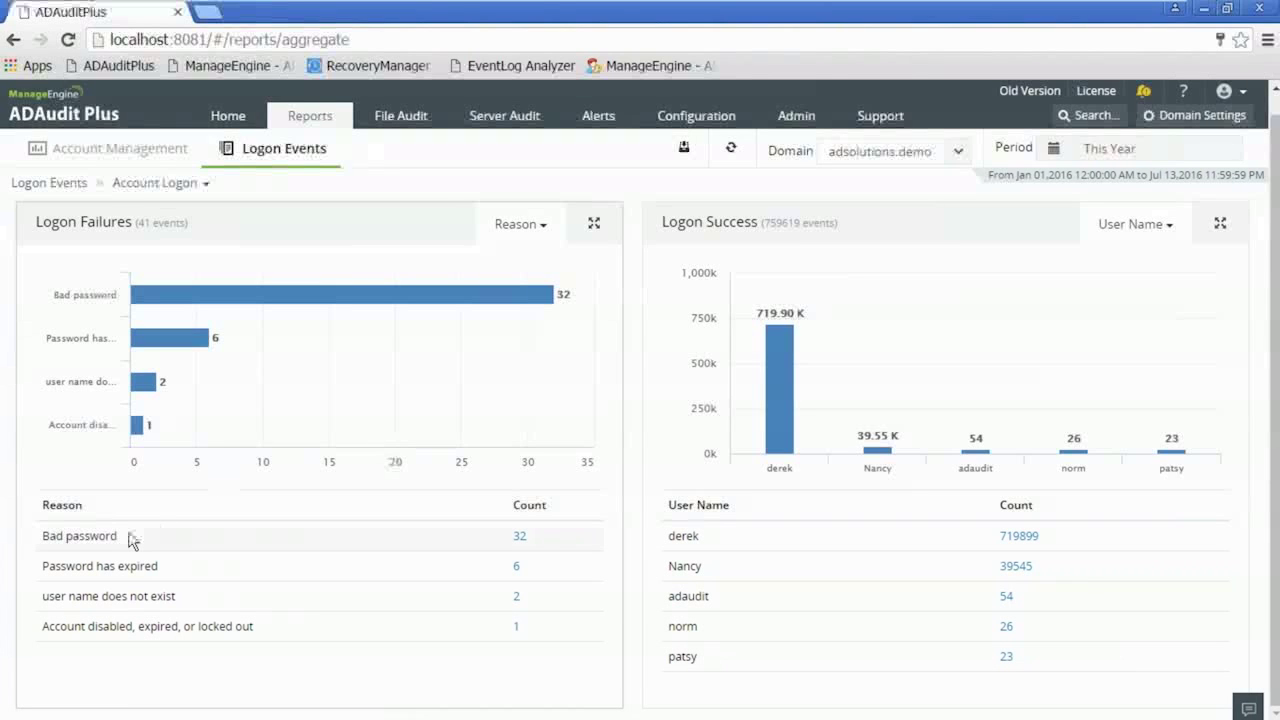
click(518, 537)
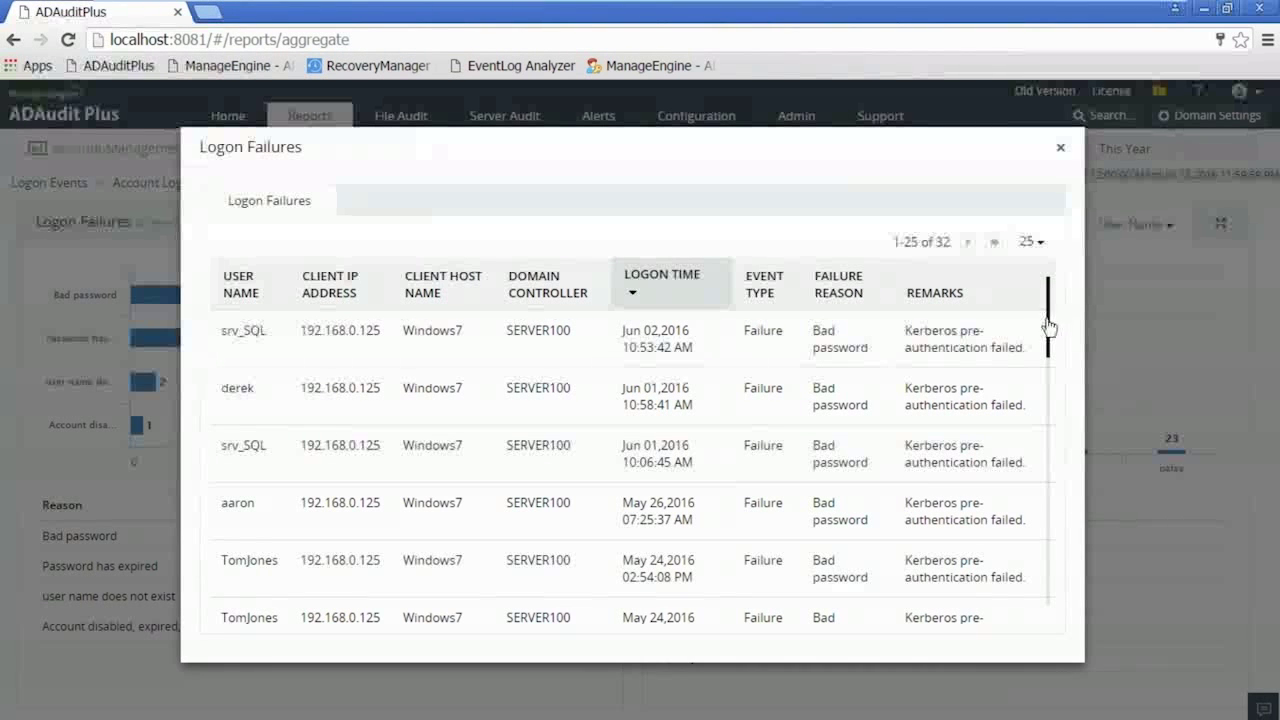
drag(1050, 331, 1050, 598)
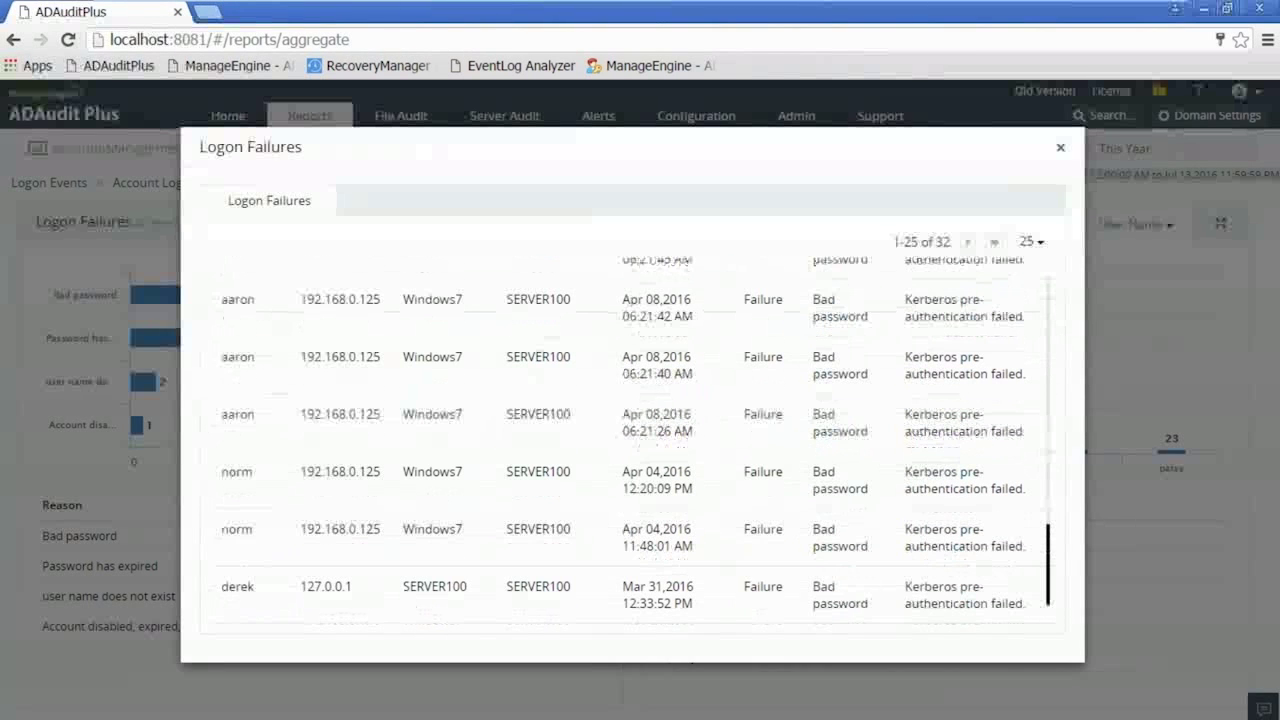
click(1061, 147)
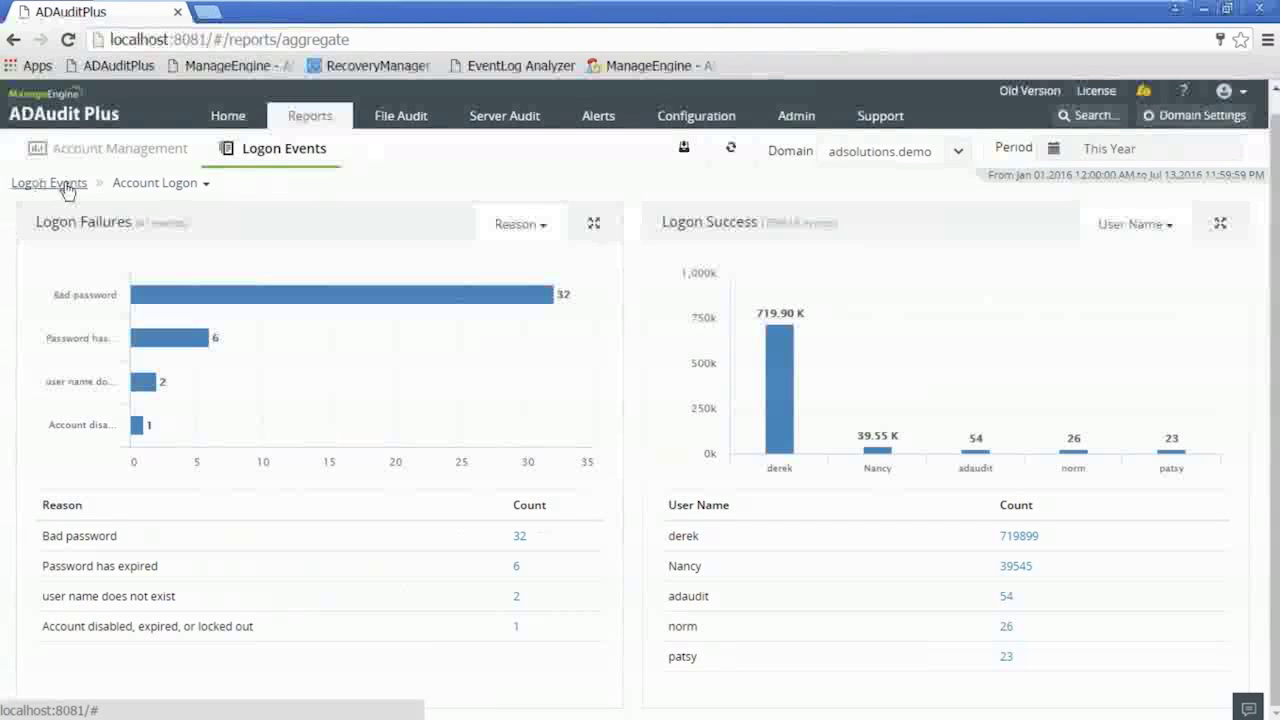
click(130, 150)
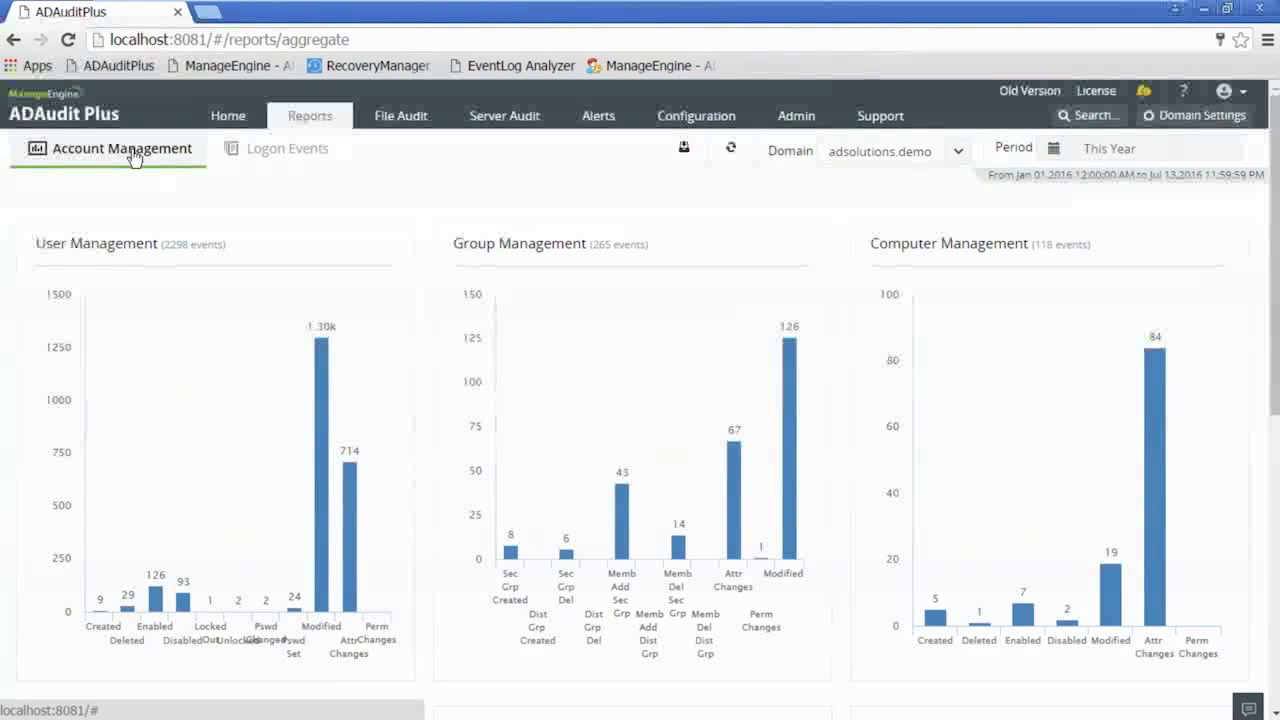
drag(1273, 254, 1268, 480)
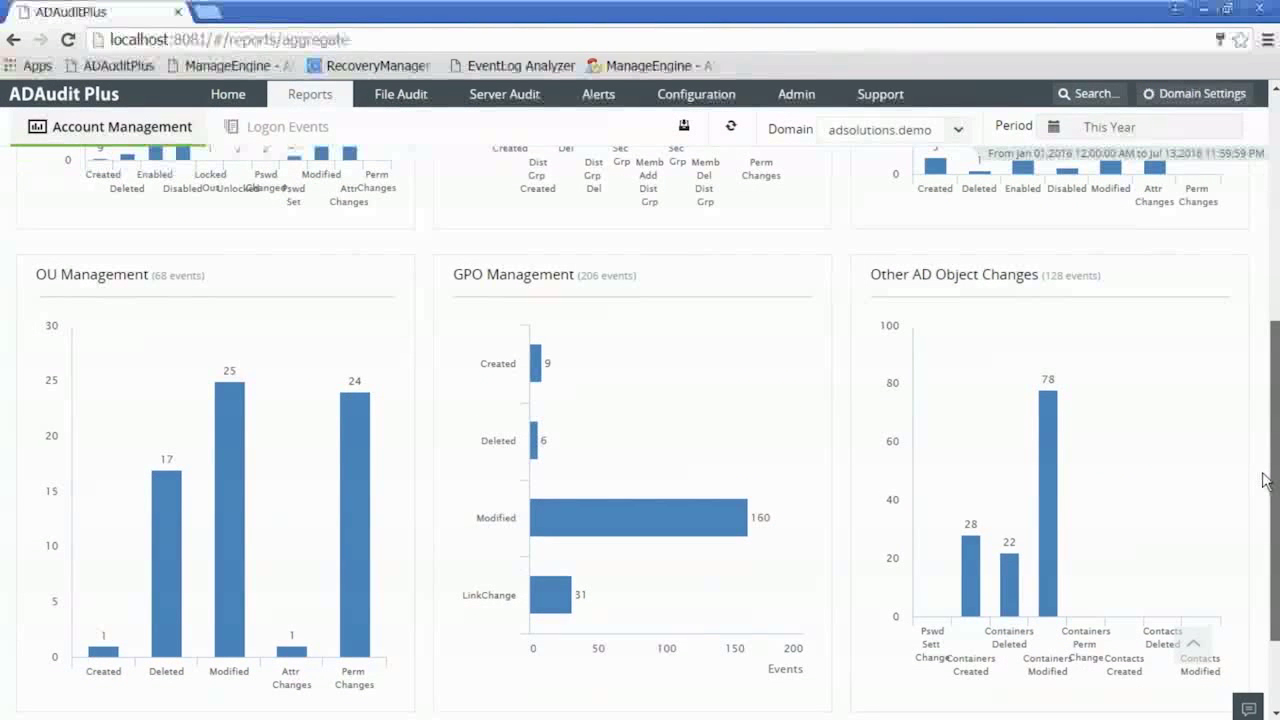
scroll(1265, 480, down, 1)
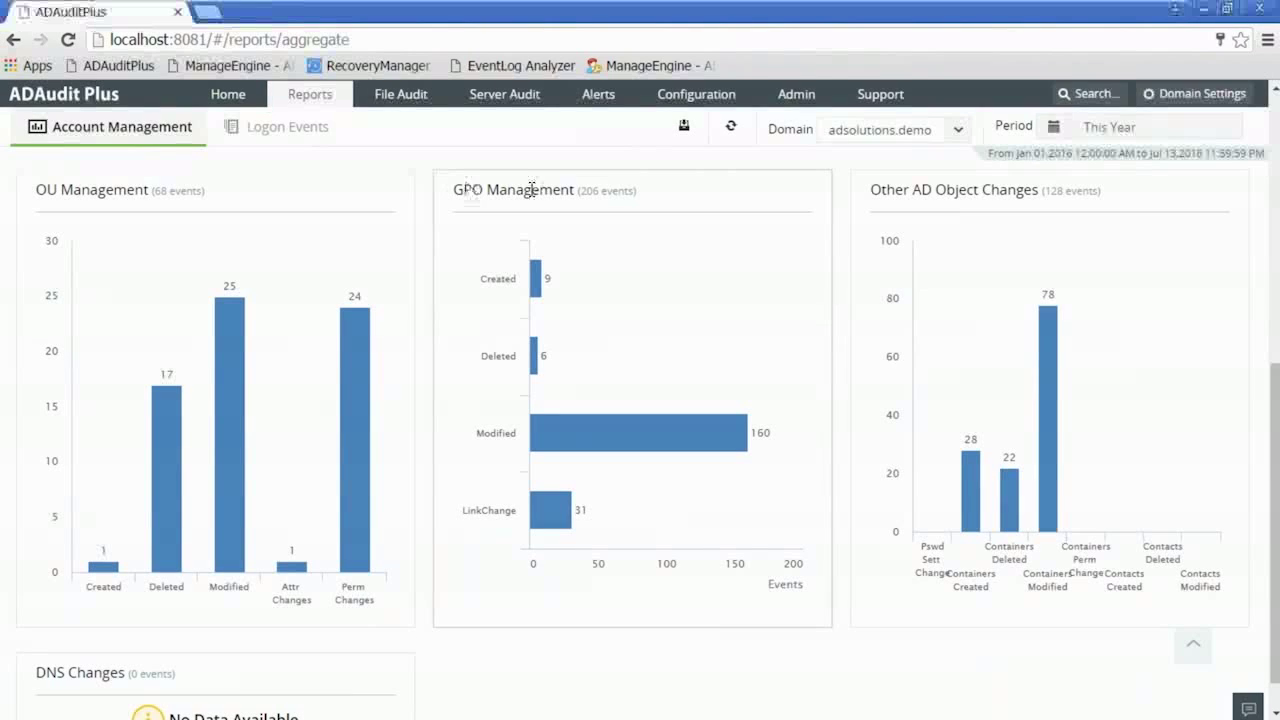
mouse_move(589, 445)
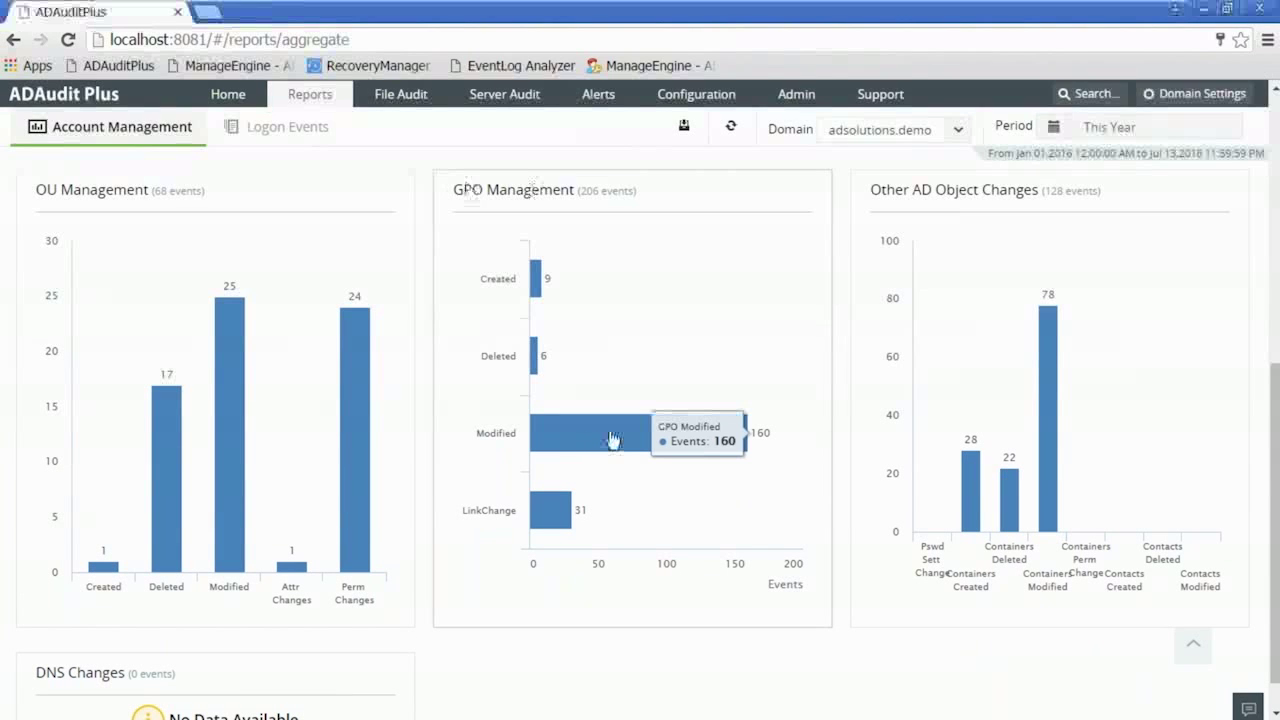
click(612, 438)
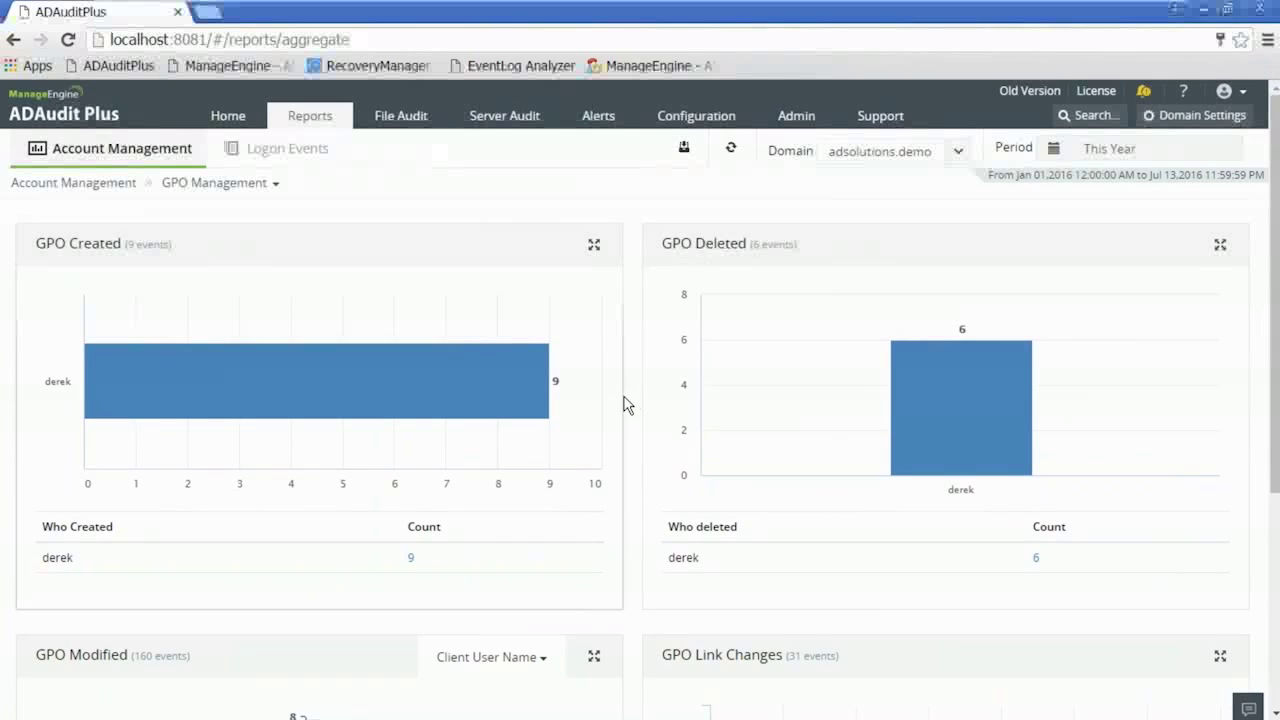
scroll(623, 404, down, 3)
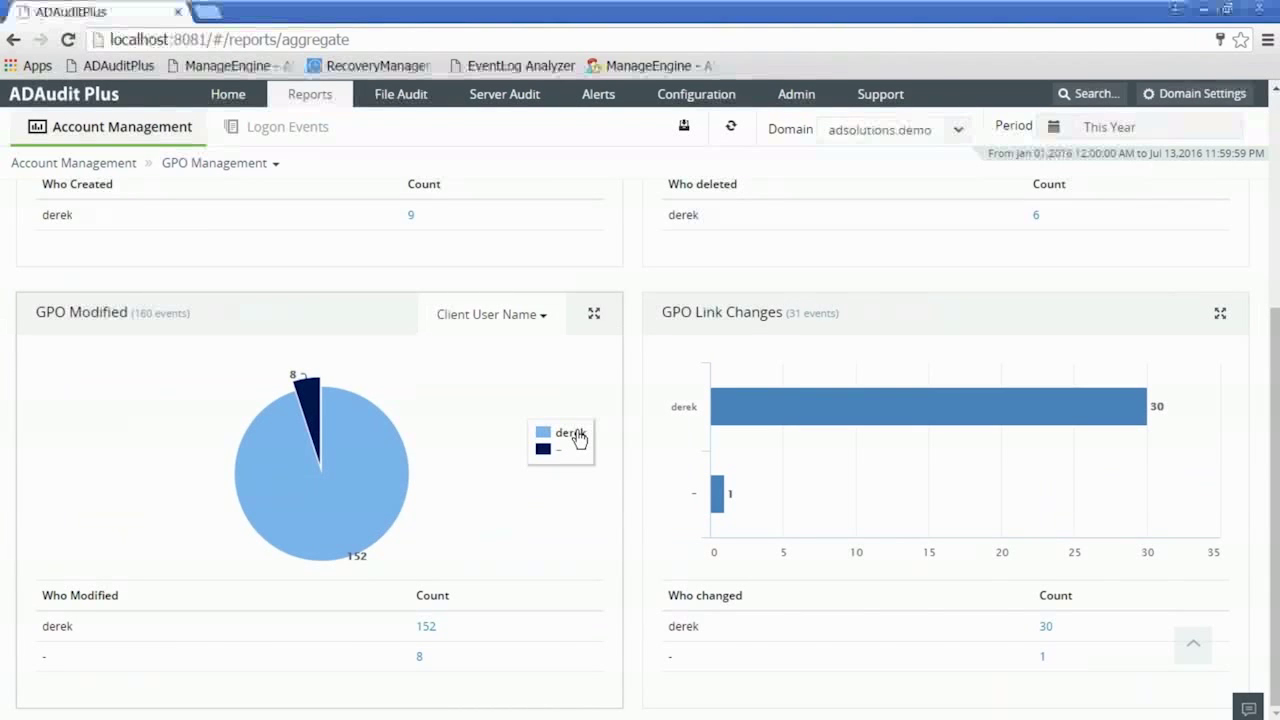
click(322, 398)
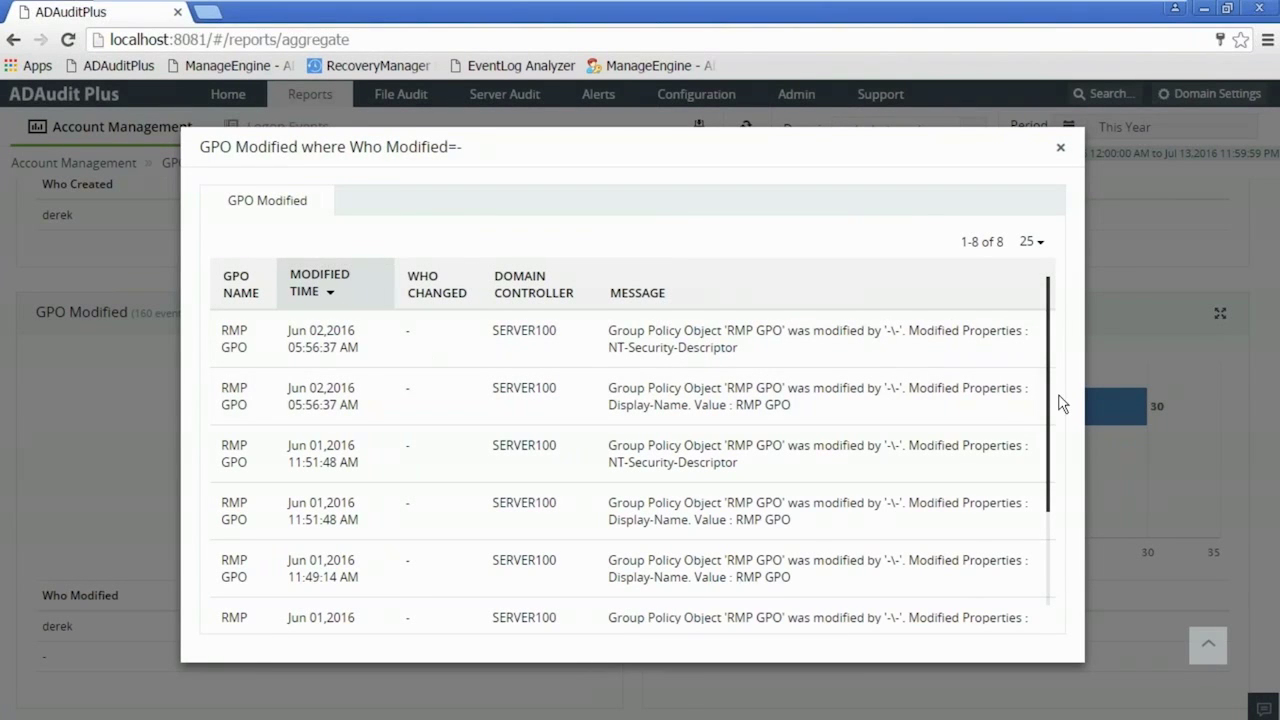
drag(1049, 403, 1051, 340)
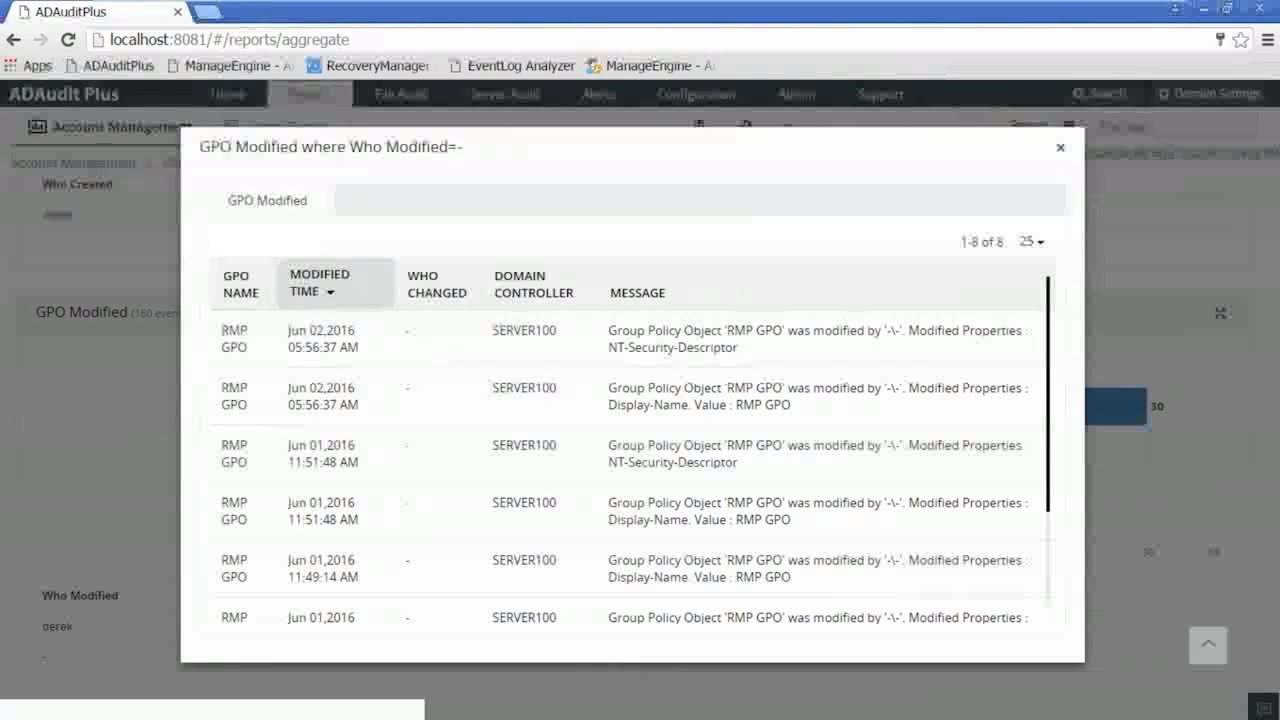
click(1062, 150)
click(570, 434)
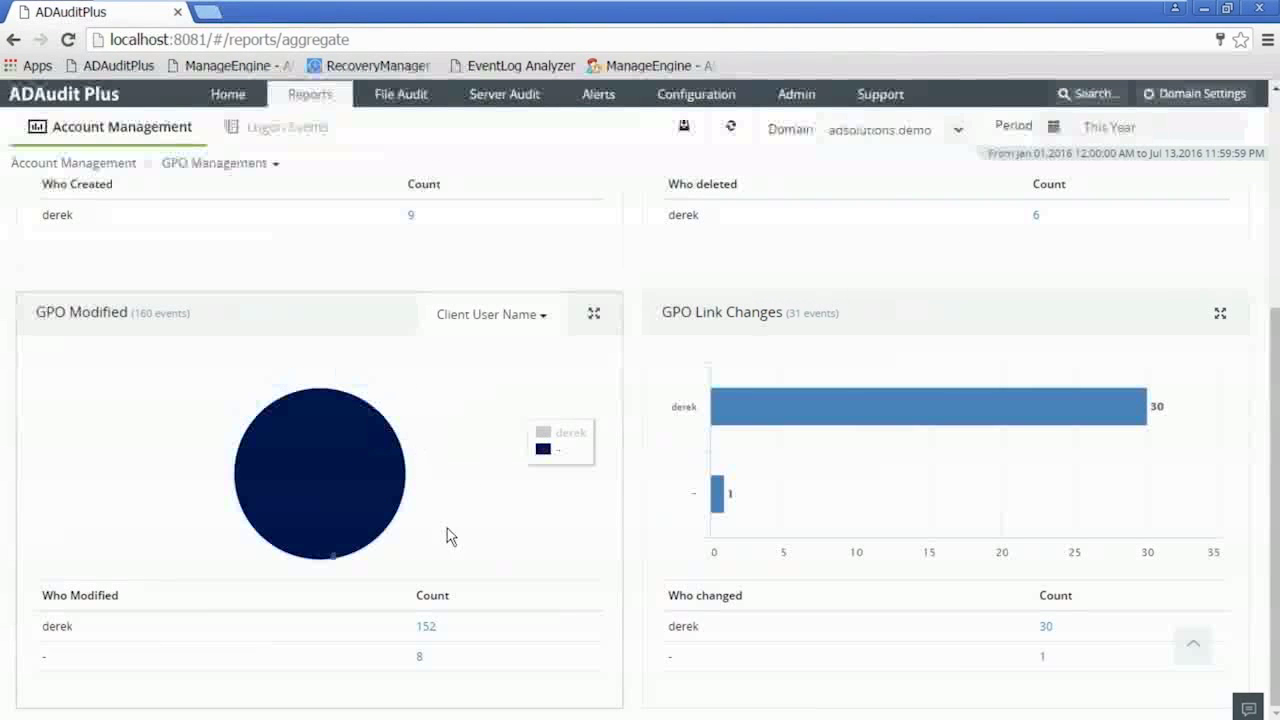
click(426, 626)
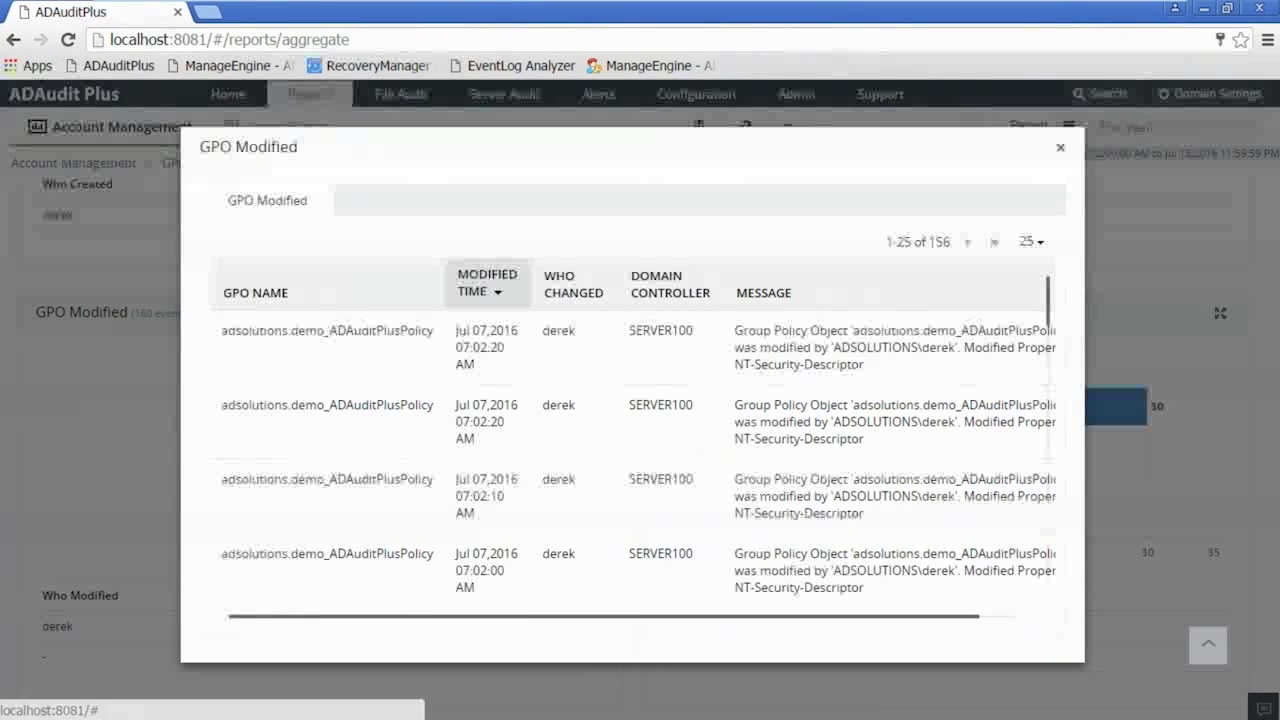
drag(1051, 314, 1046, 462)
click(1061, 153)
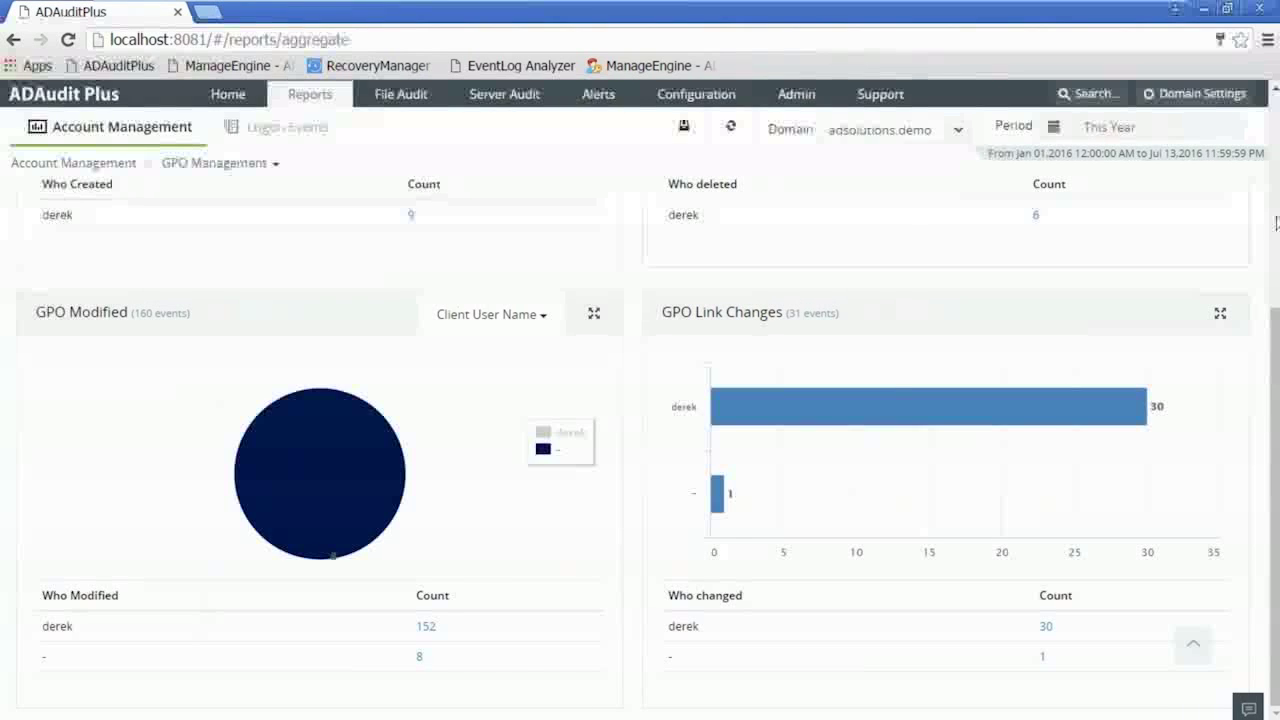
scroll(541, 433, up, 5)
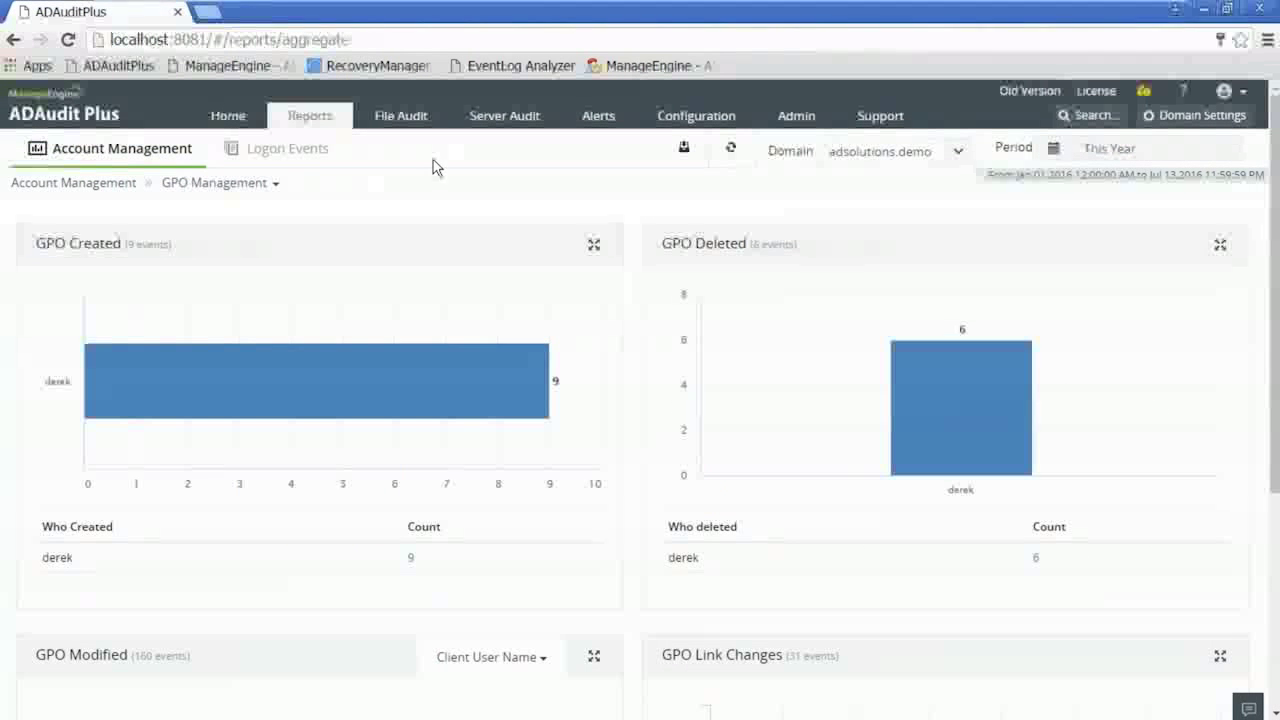
click(107, 190)
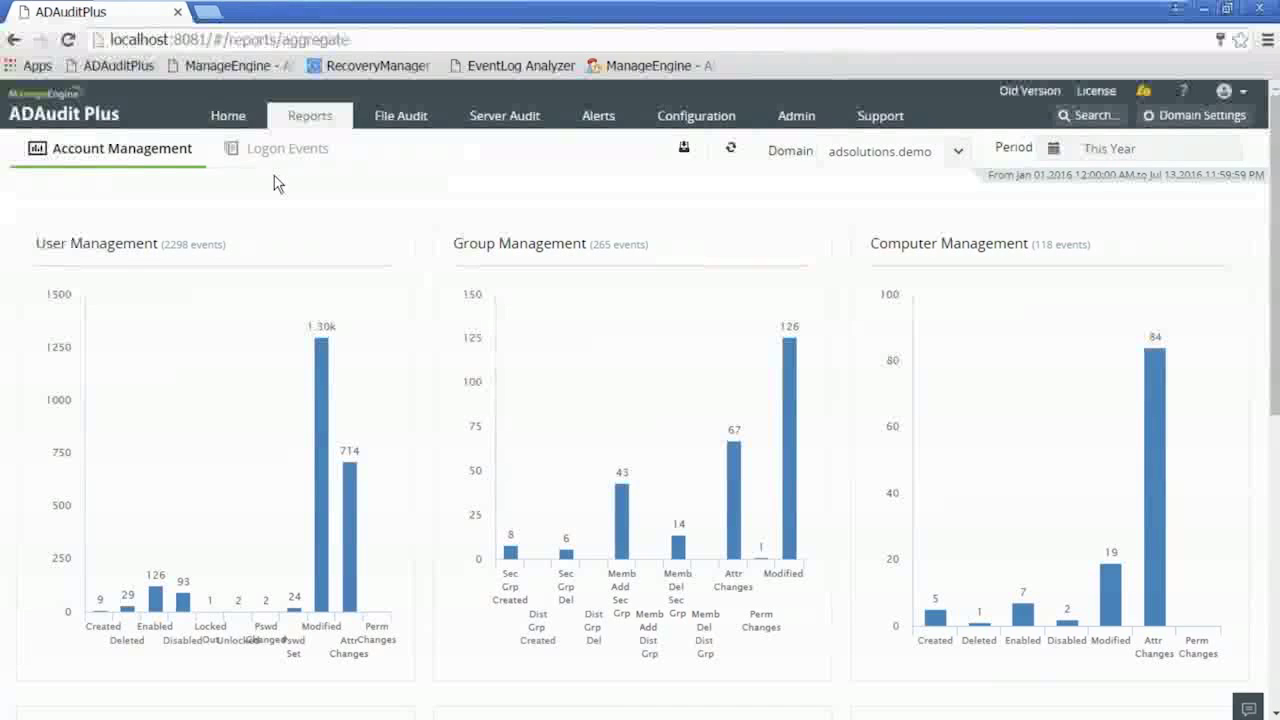
- Browse Account Management reports, My Reports and the Account Management charts, then return to the Reports page
click(310, 117)
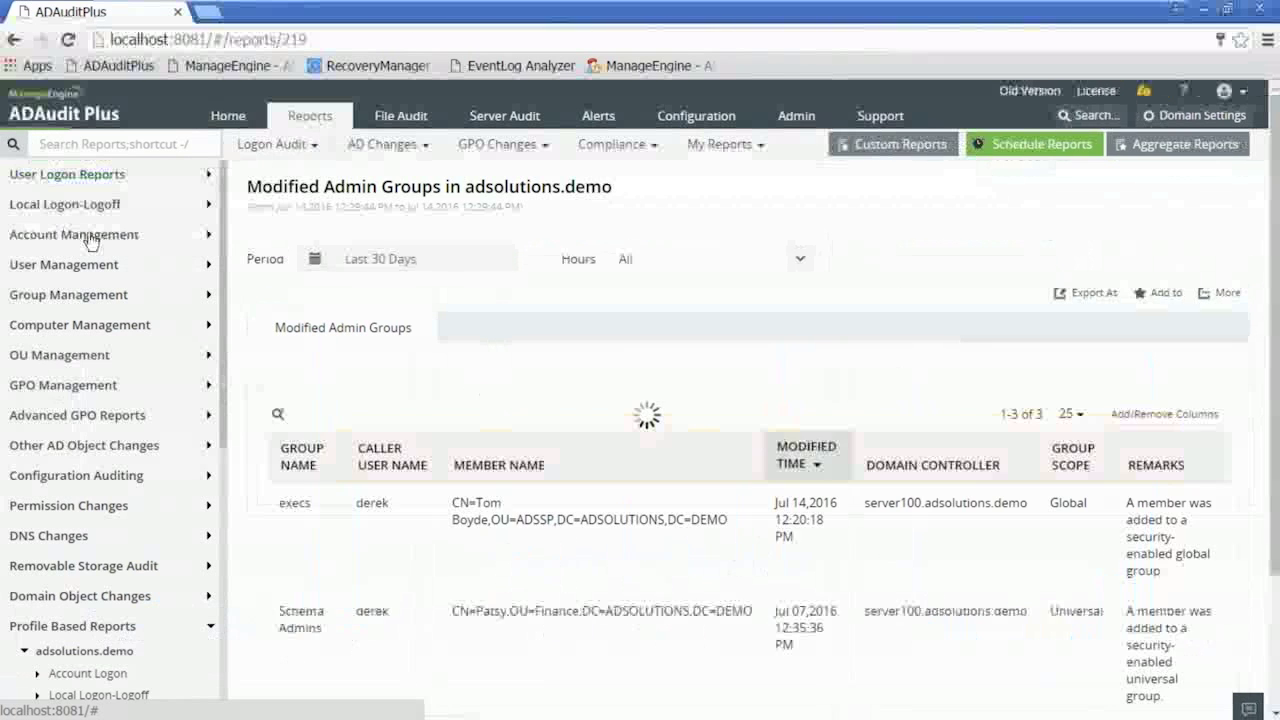
click(90, 236)
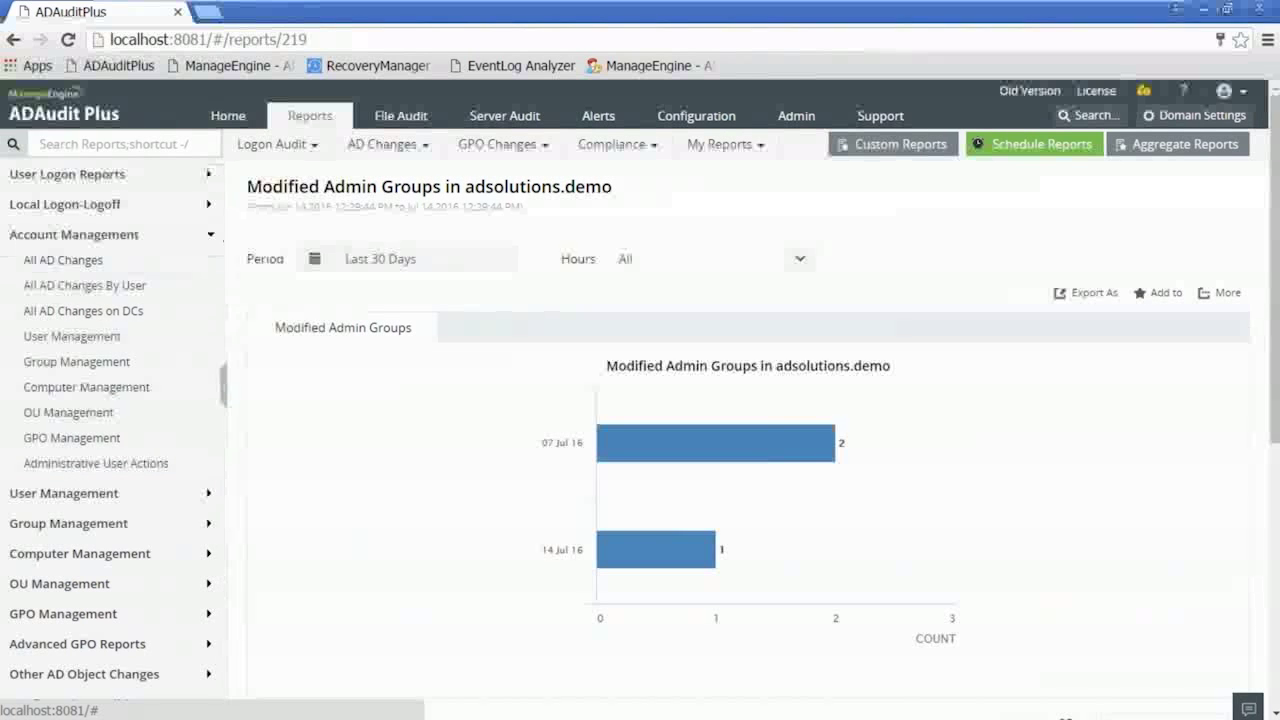
click(711, 146)
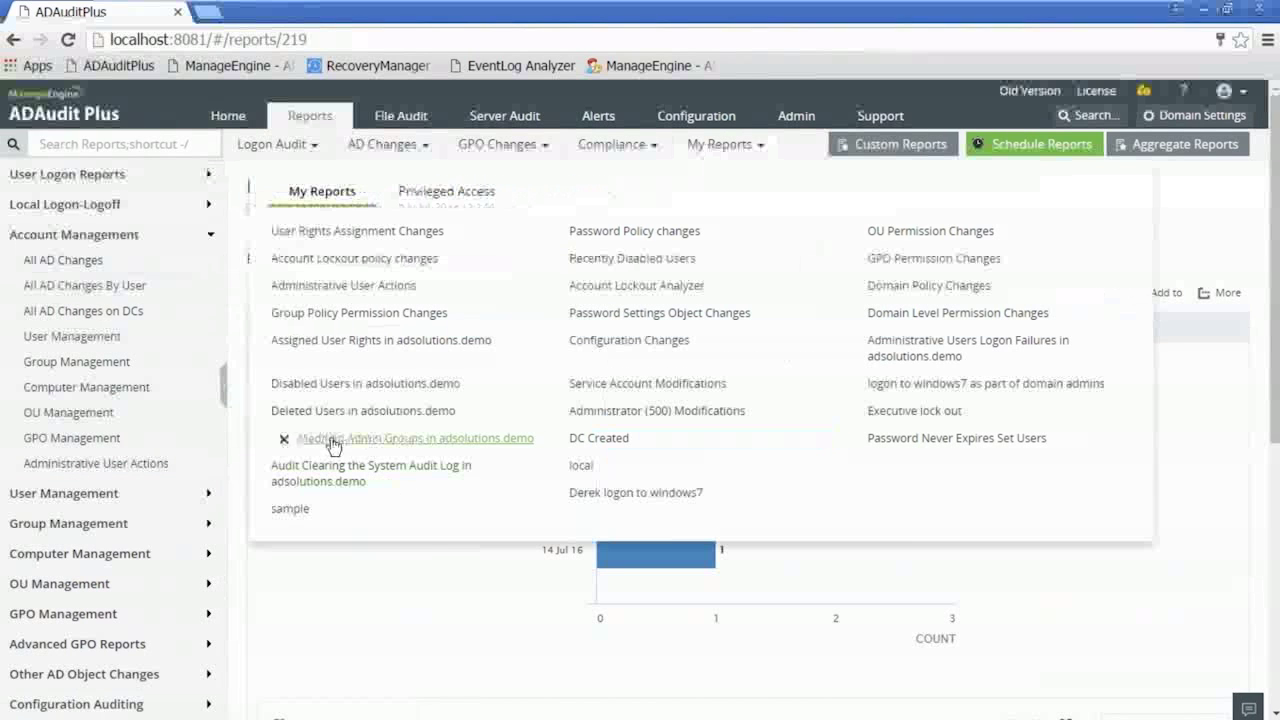
click(1186, 146)
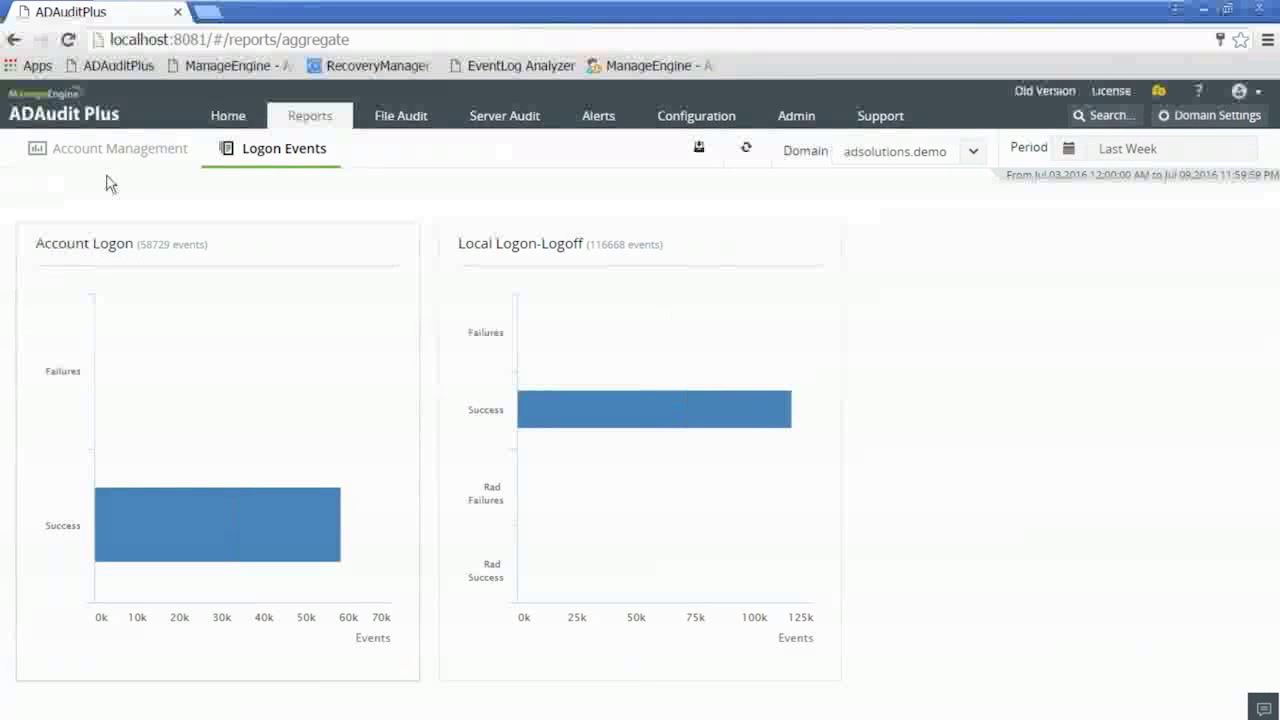
click(118, 150)
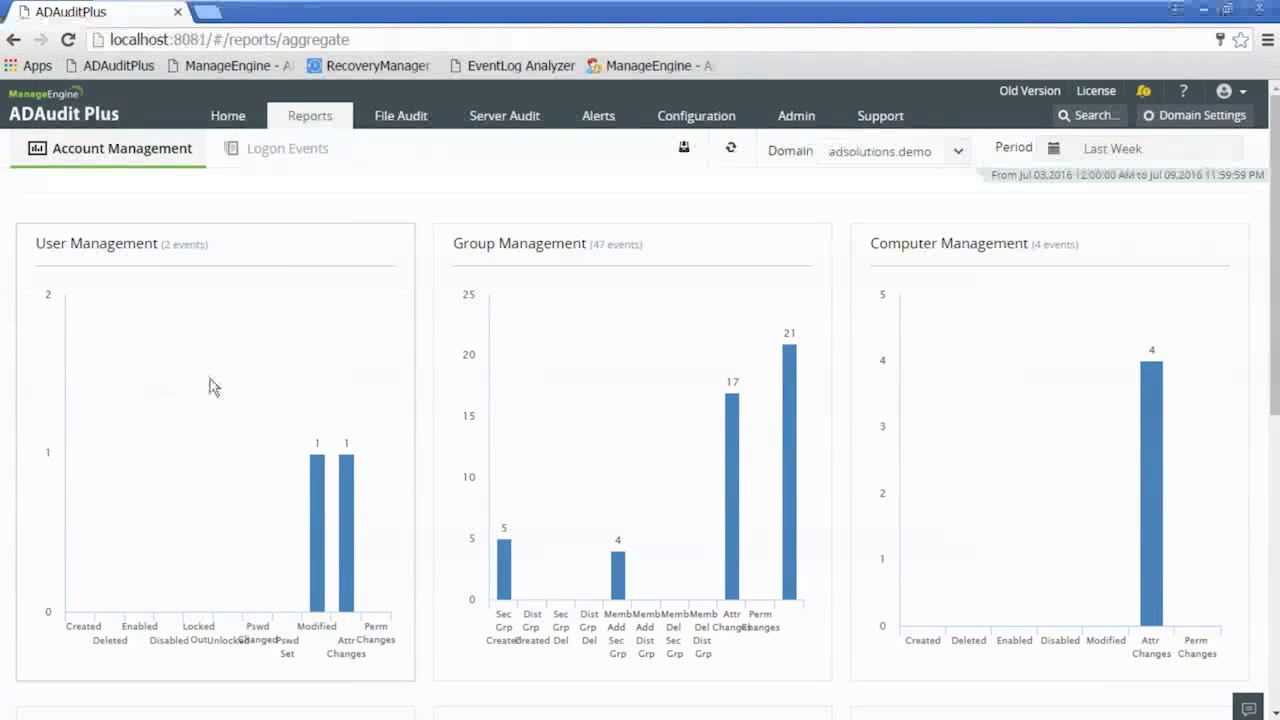
click(311, 116)
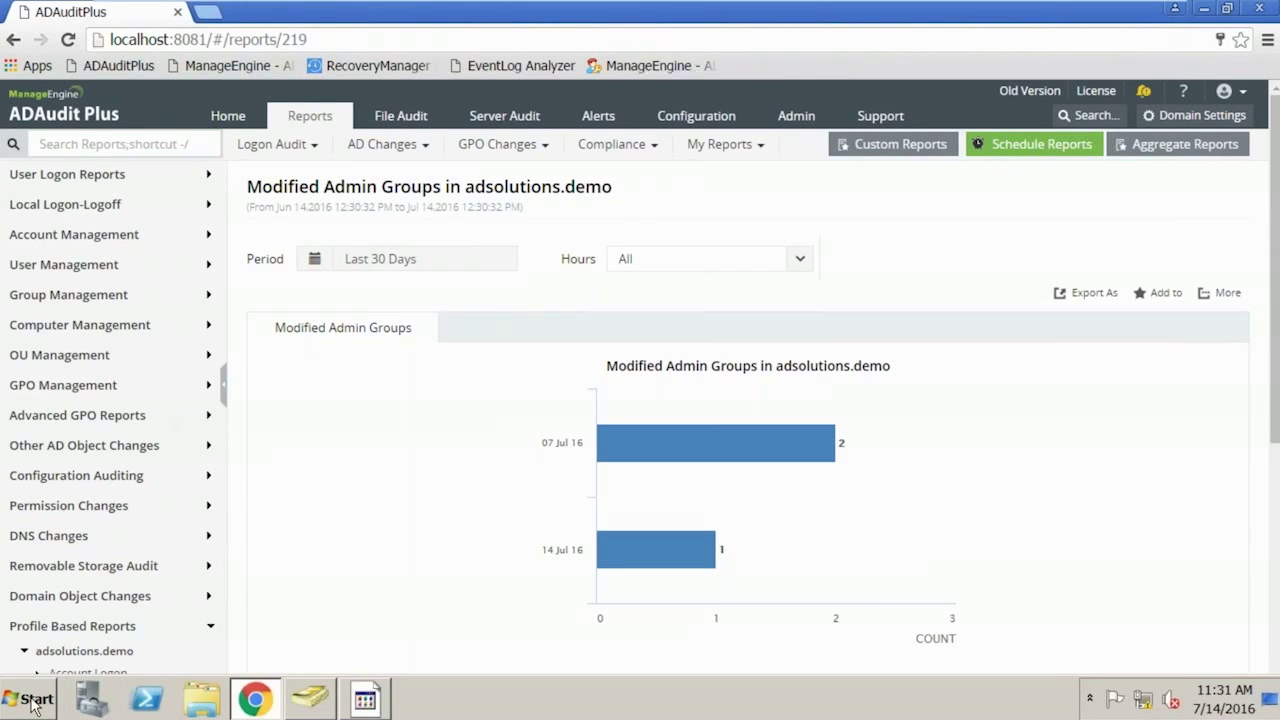
click(28, 698)
text(servic)
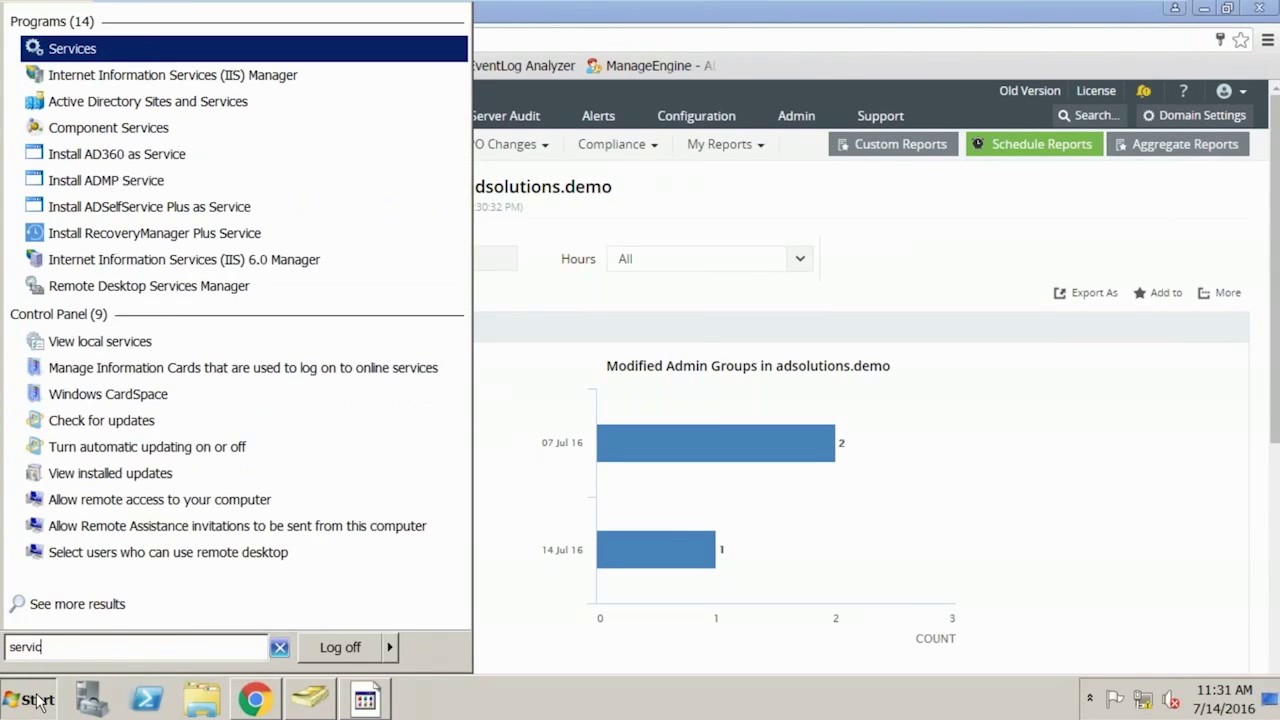
text(es.msc)
key(Return)
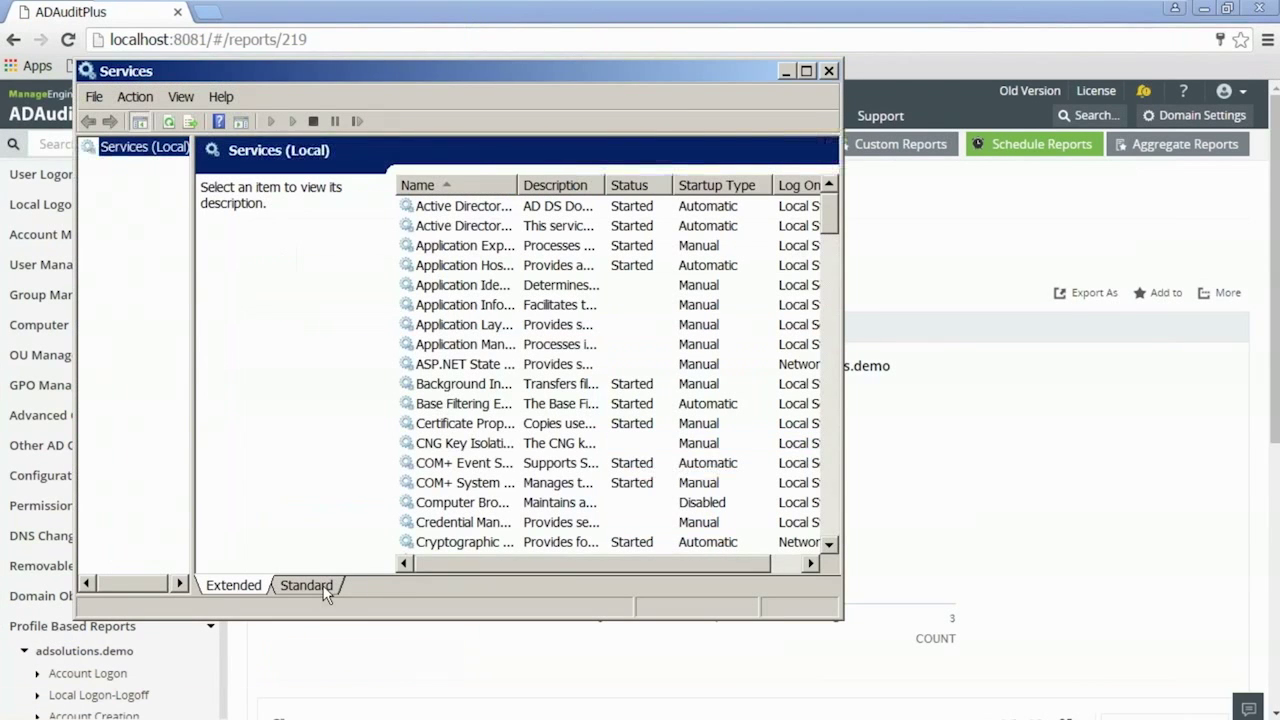
click(324, 590)
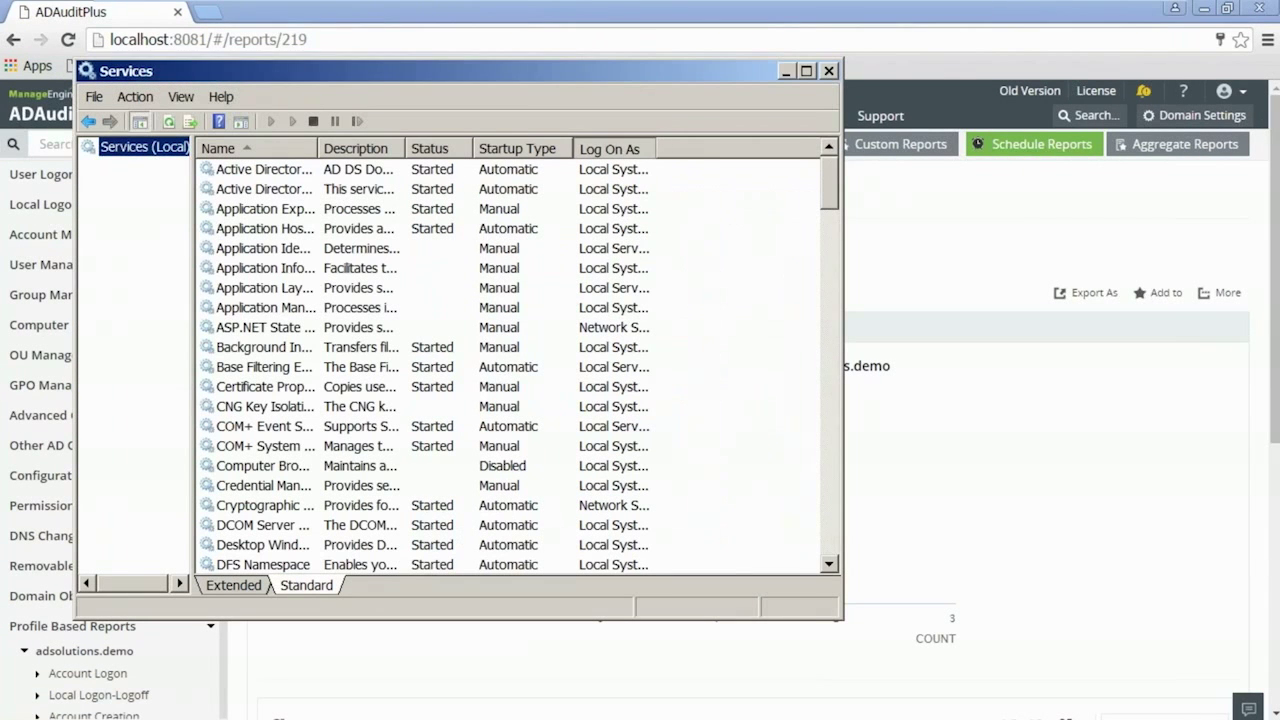
click(615, 148)
drag(655, 148, 776, 148)
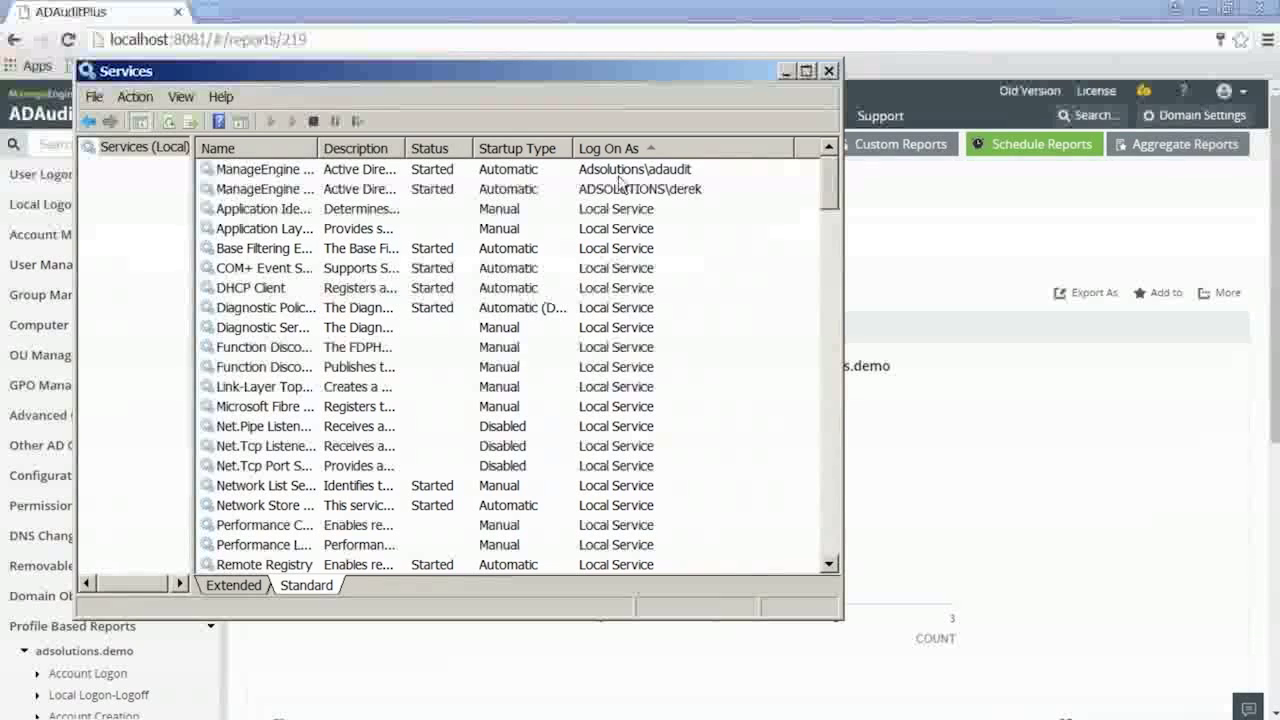
click(829, 71)
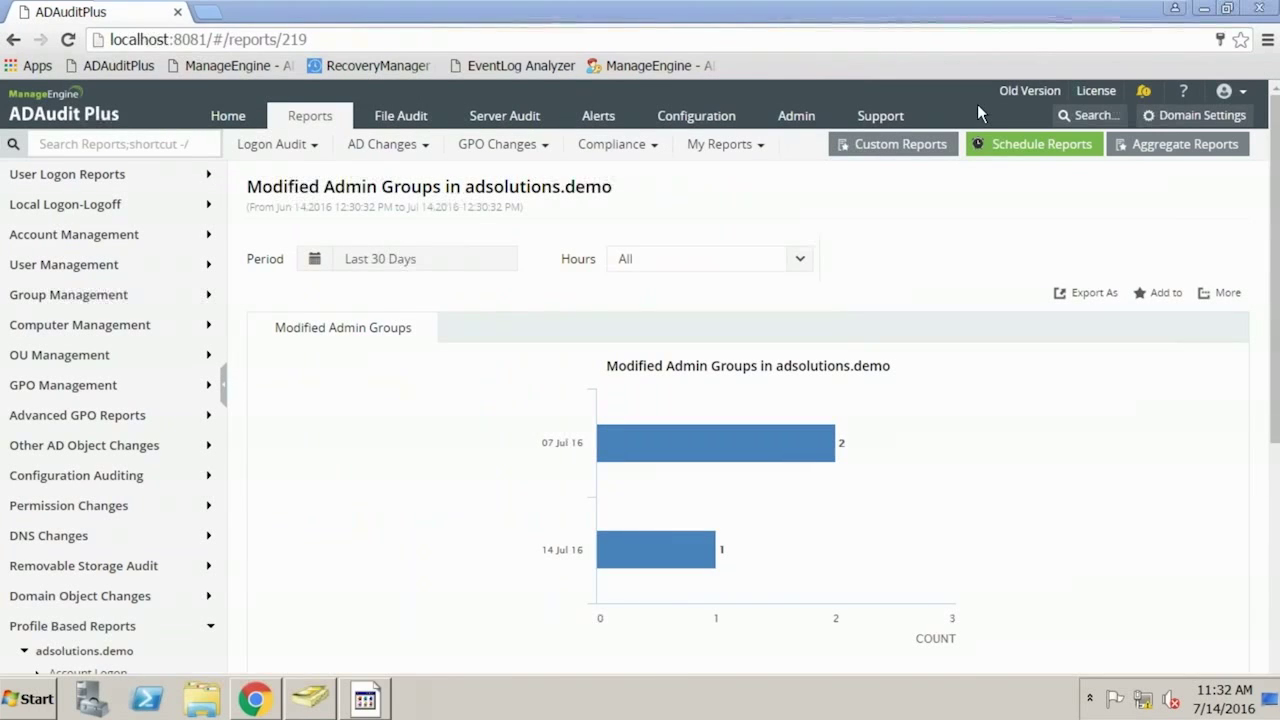
- Minimise Chrome and ADUC, dismiss the group-changed warning, and launch ADManager Plus Free Tools
click(1205, 15)
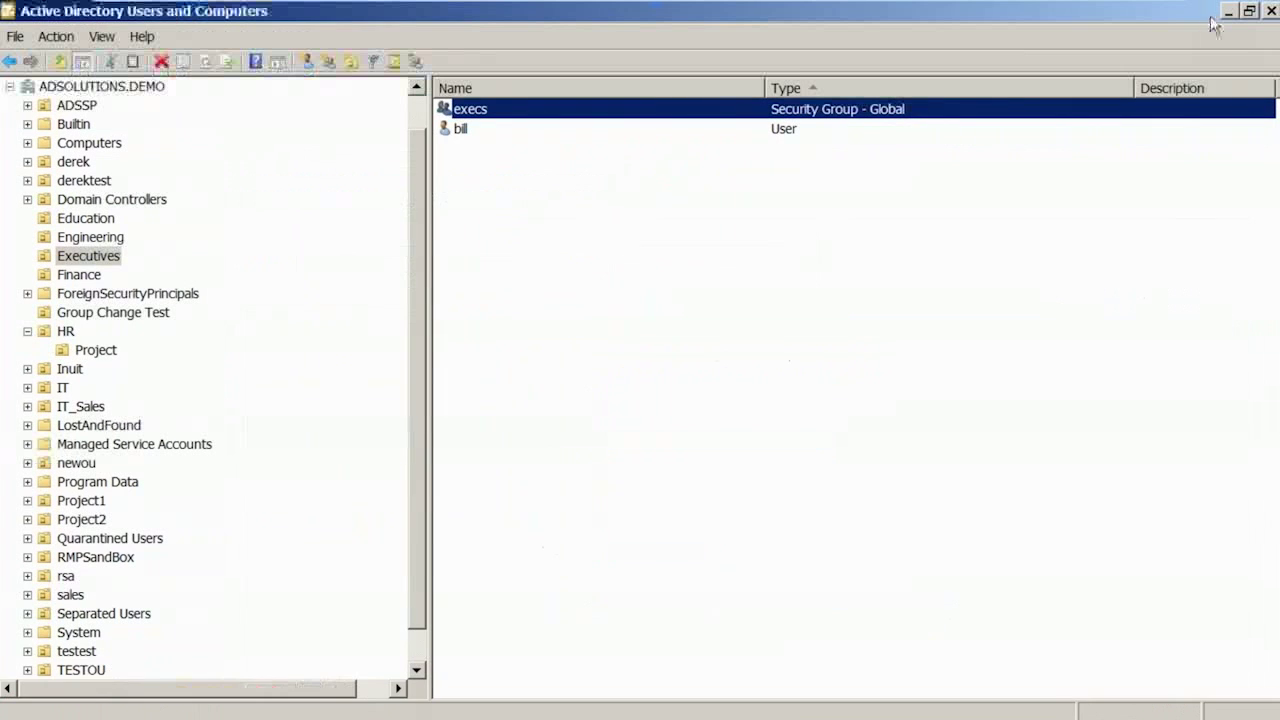
click(1230, 12)
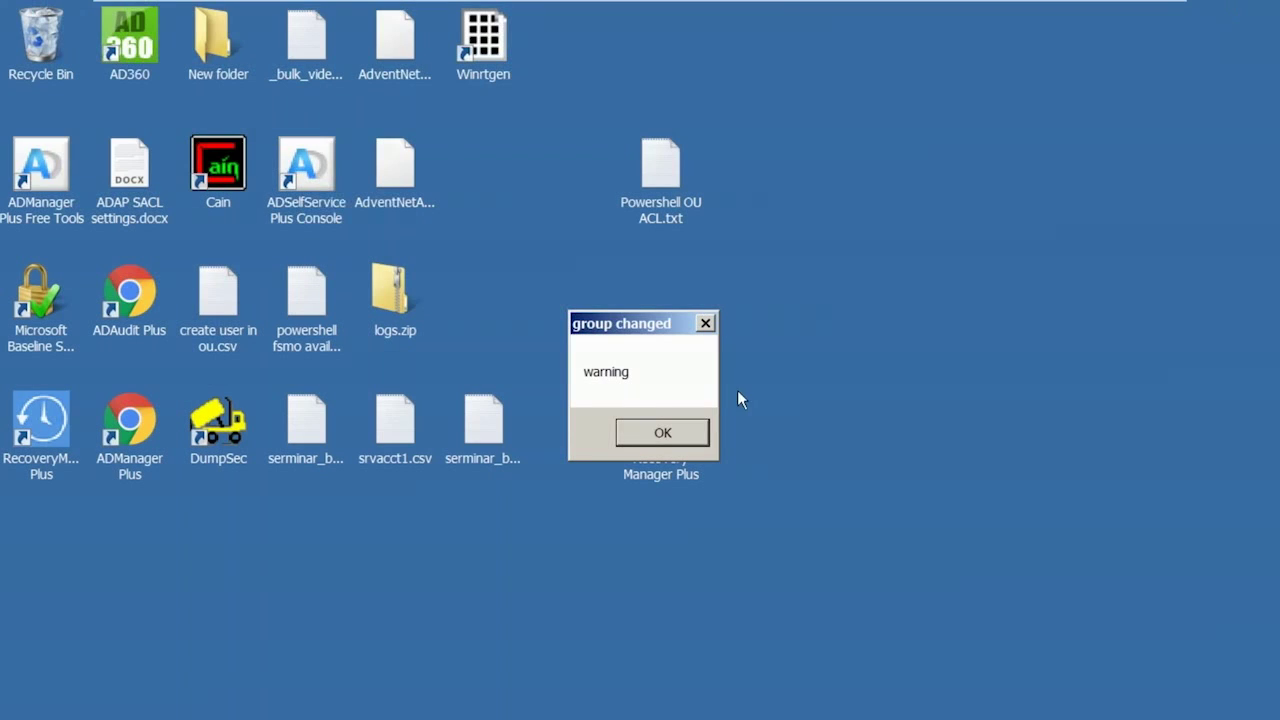
click(707, 324)
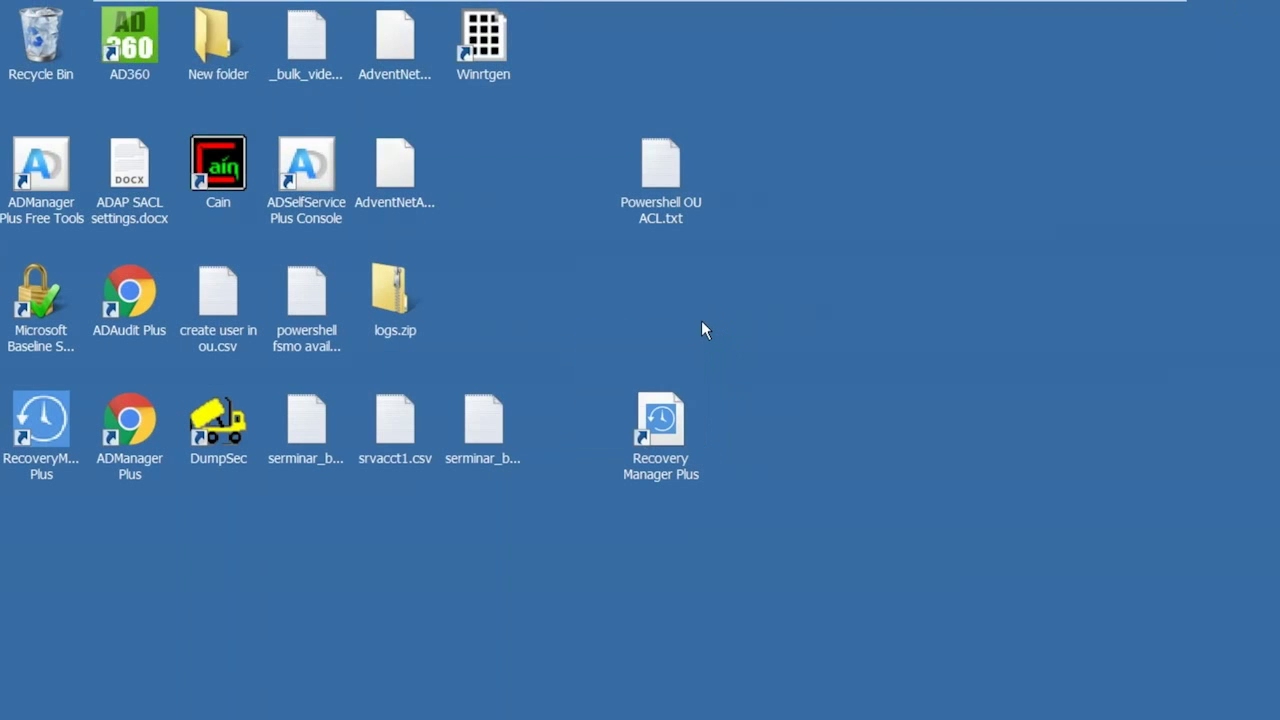
mouse_move(312, 717)
double_click(50, 170)
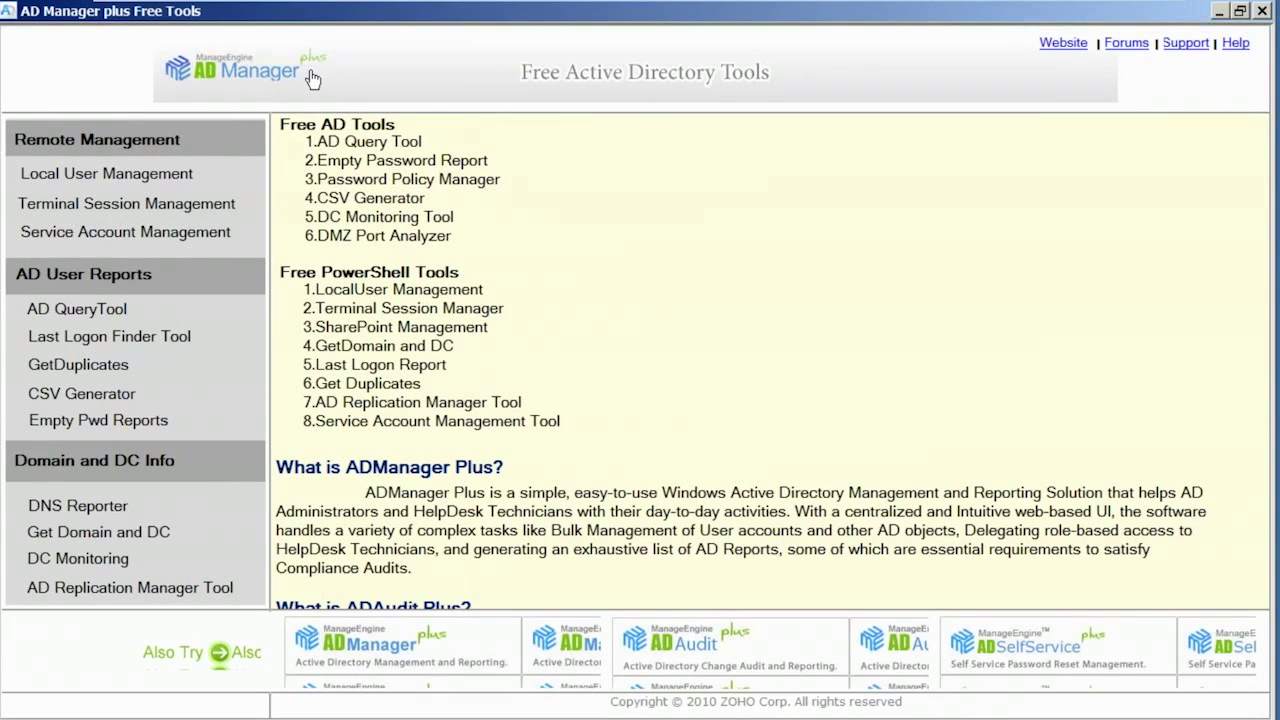
- In Service Account Management, fetch the service accounts on SERVER100 and widen the Name column
click(188, 234)
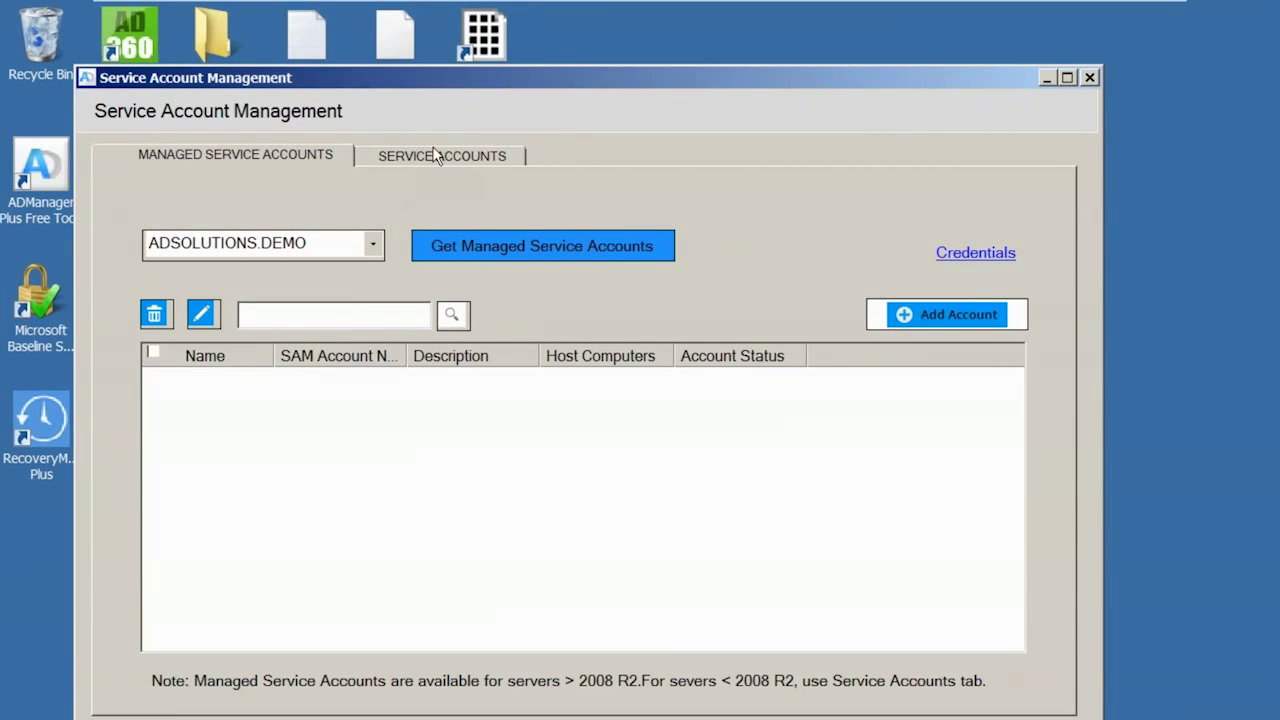
click(450, 160)
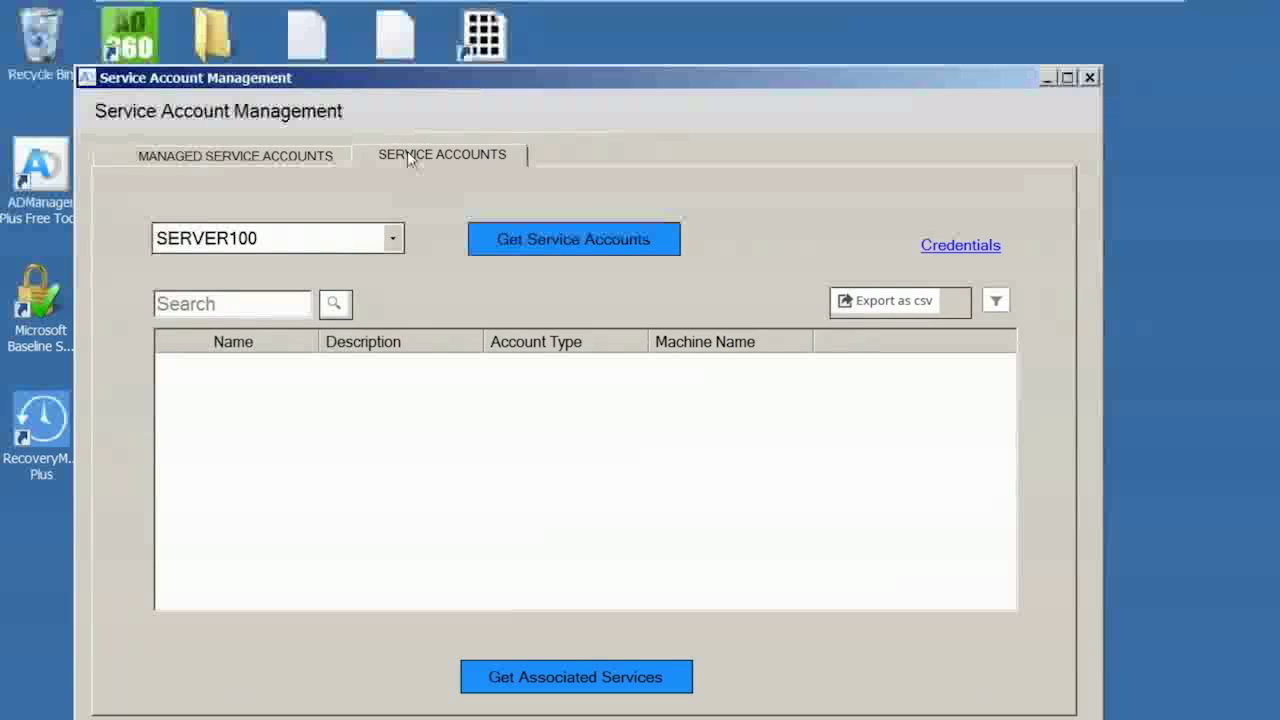
click(393, 238)
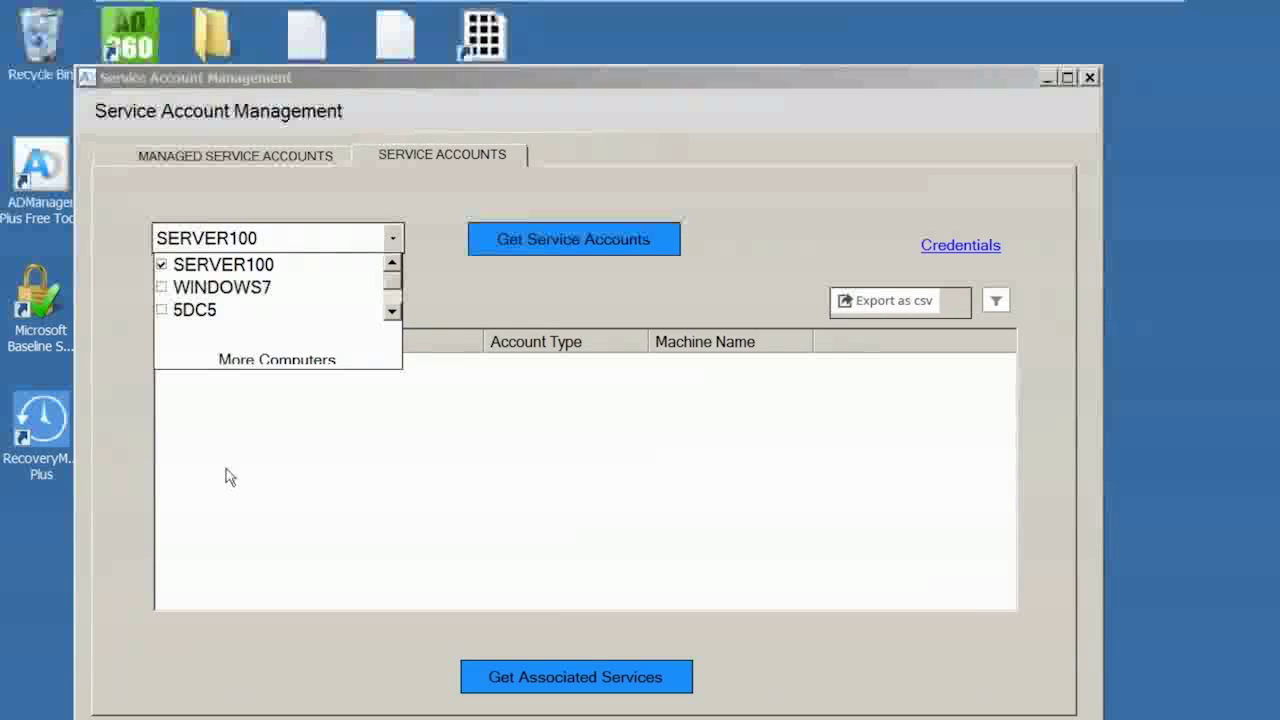
click(221, 241)
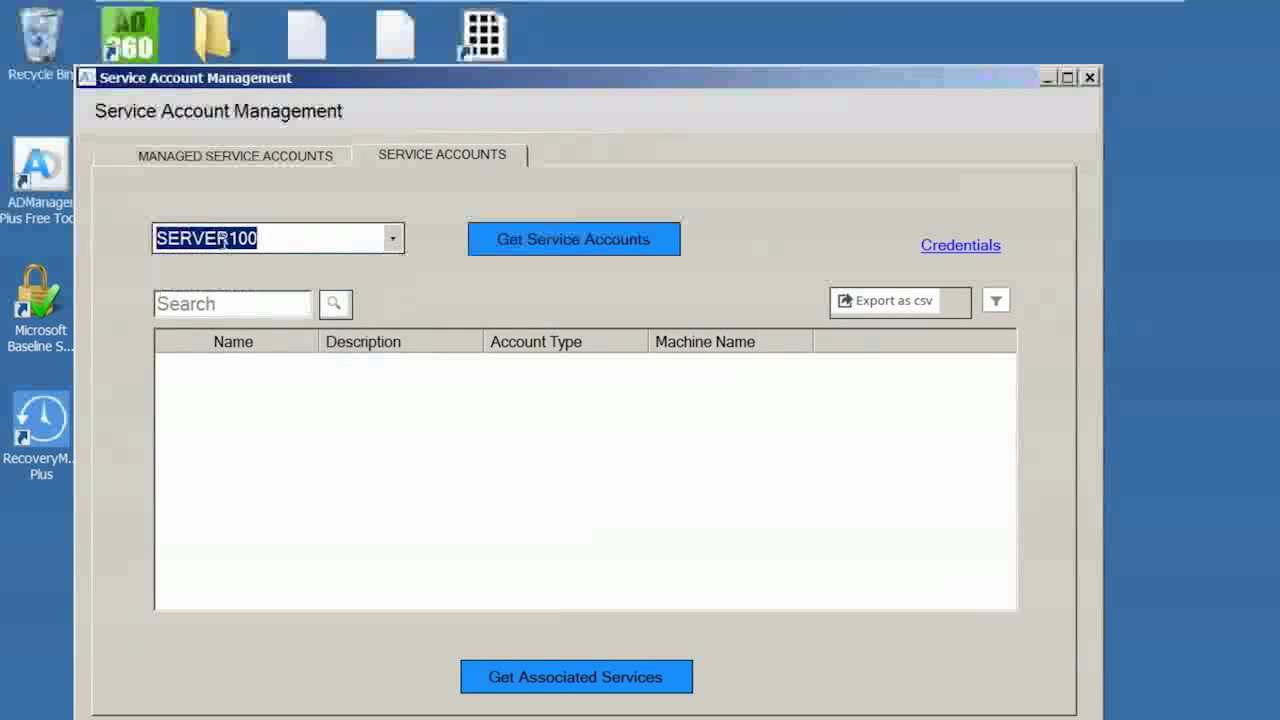
click(601, 243)
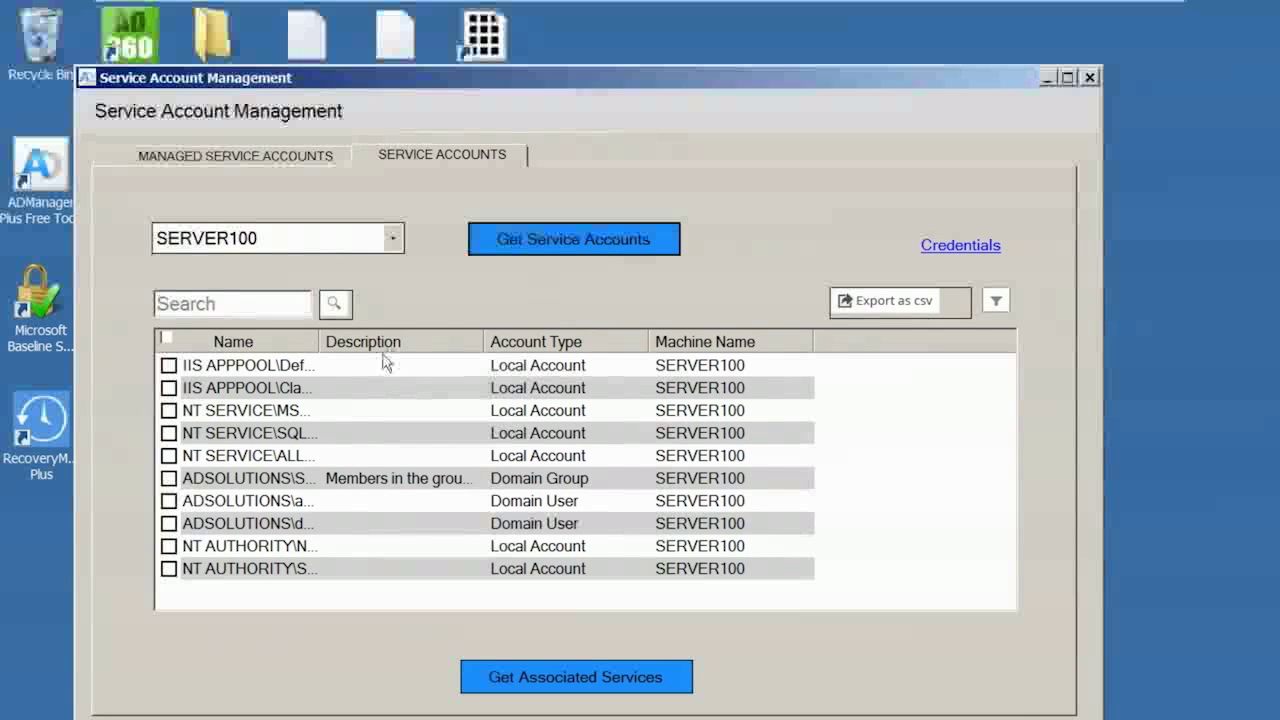
drag(322, 341, 428, 341)
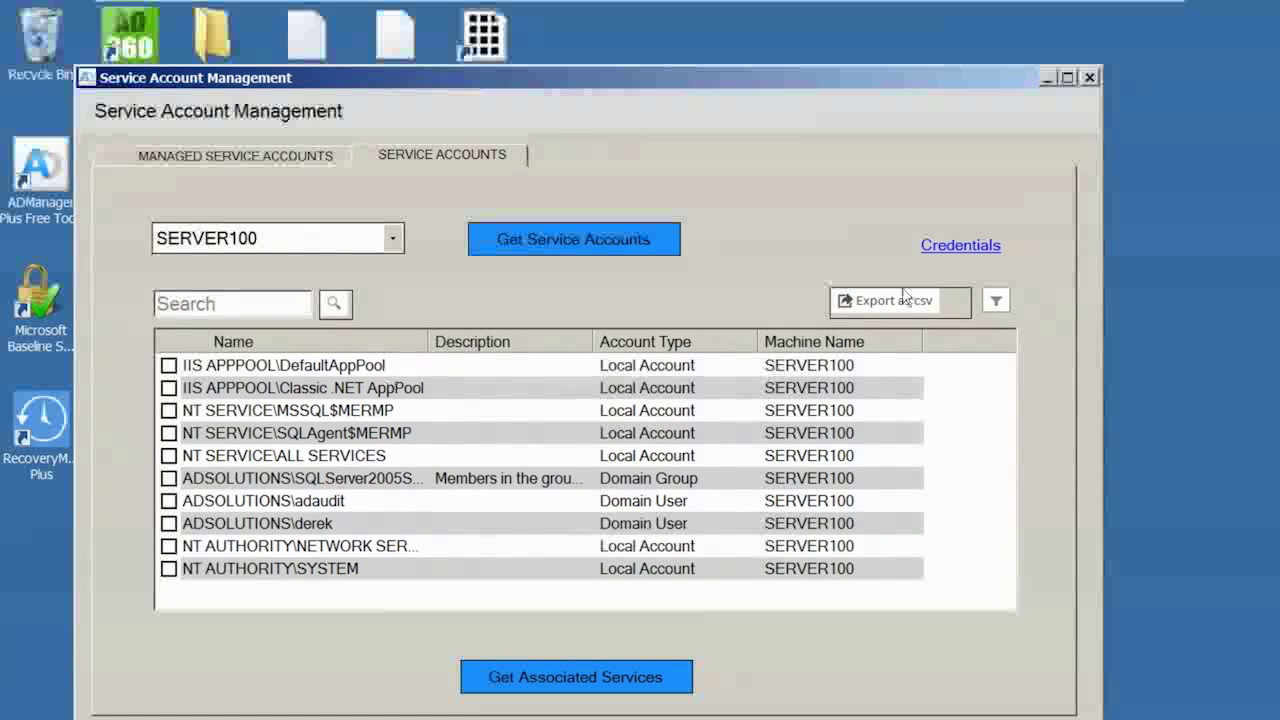
- Filter the service accounts to Only Users, then close the tool
click(996, 301)
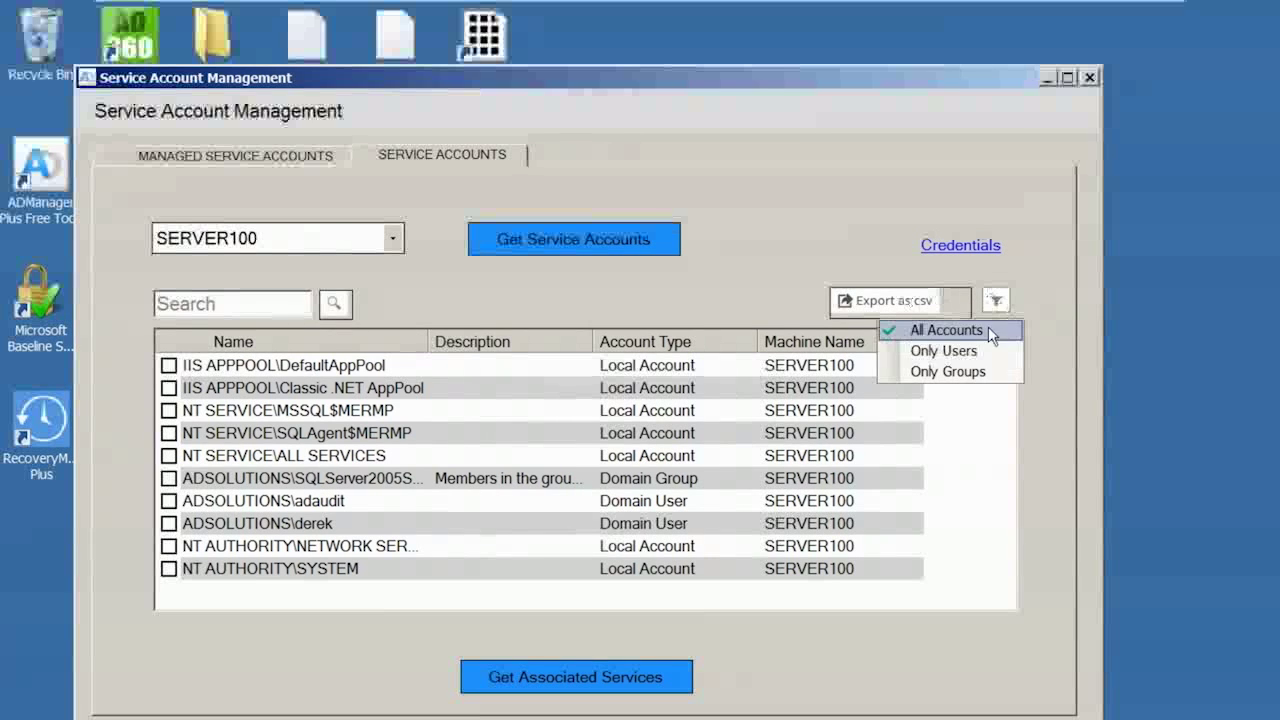
click(955, 350)
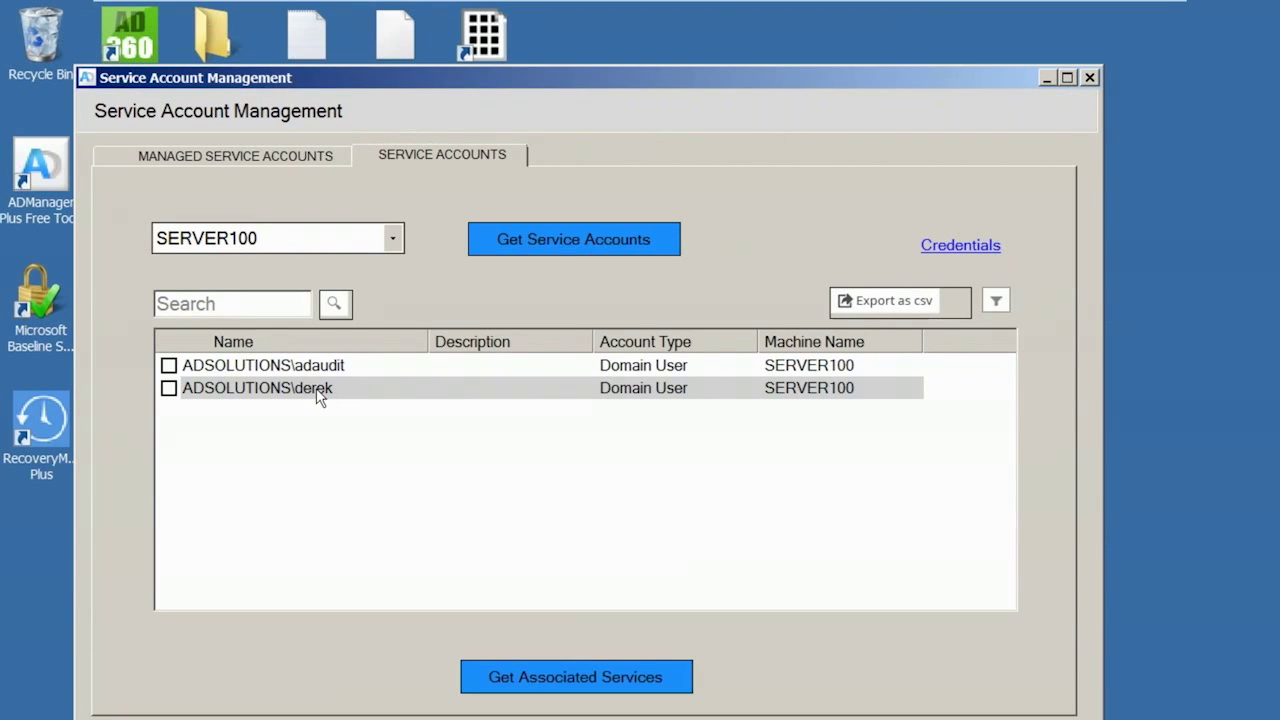
click(1090, 78)
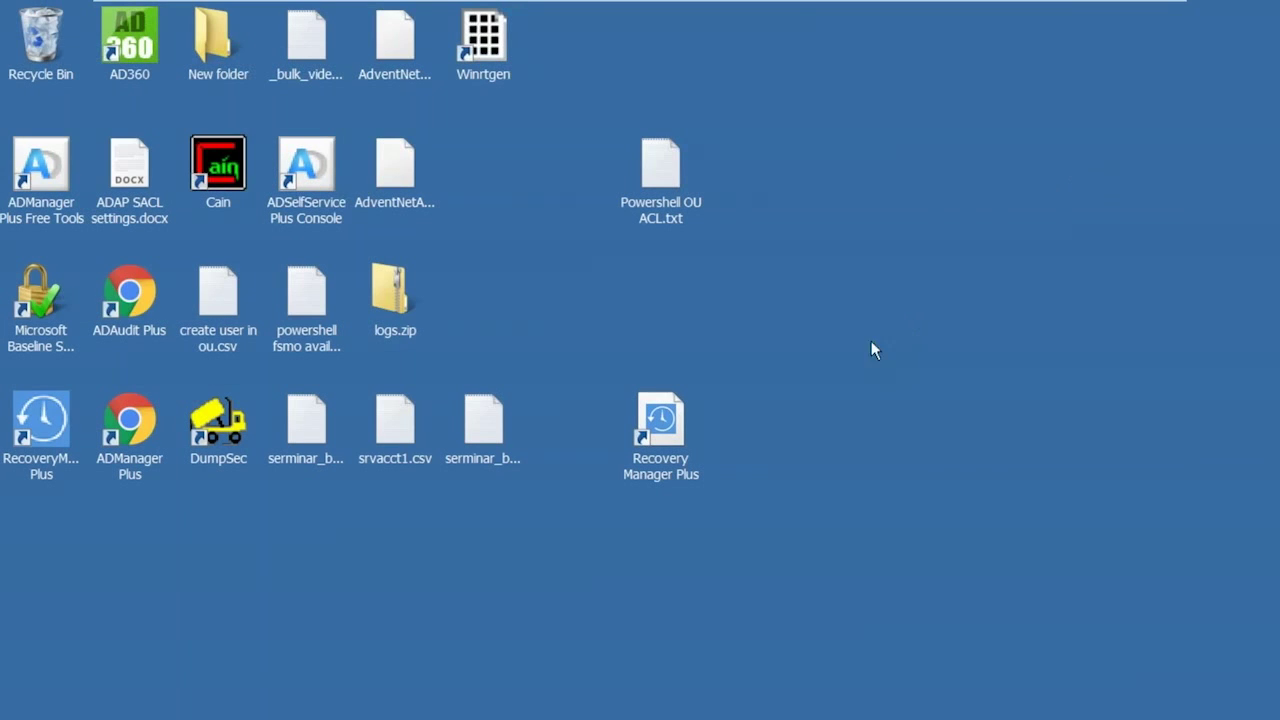
- Bring ADAudit Plus forward and edit the Service Accont Modifications custom report
mouse_move(860, 718)
click(318, 700)
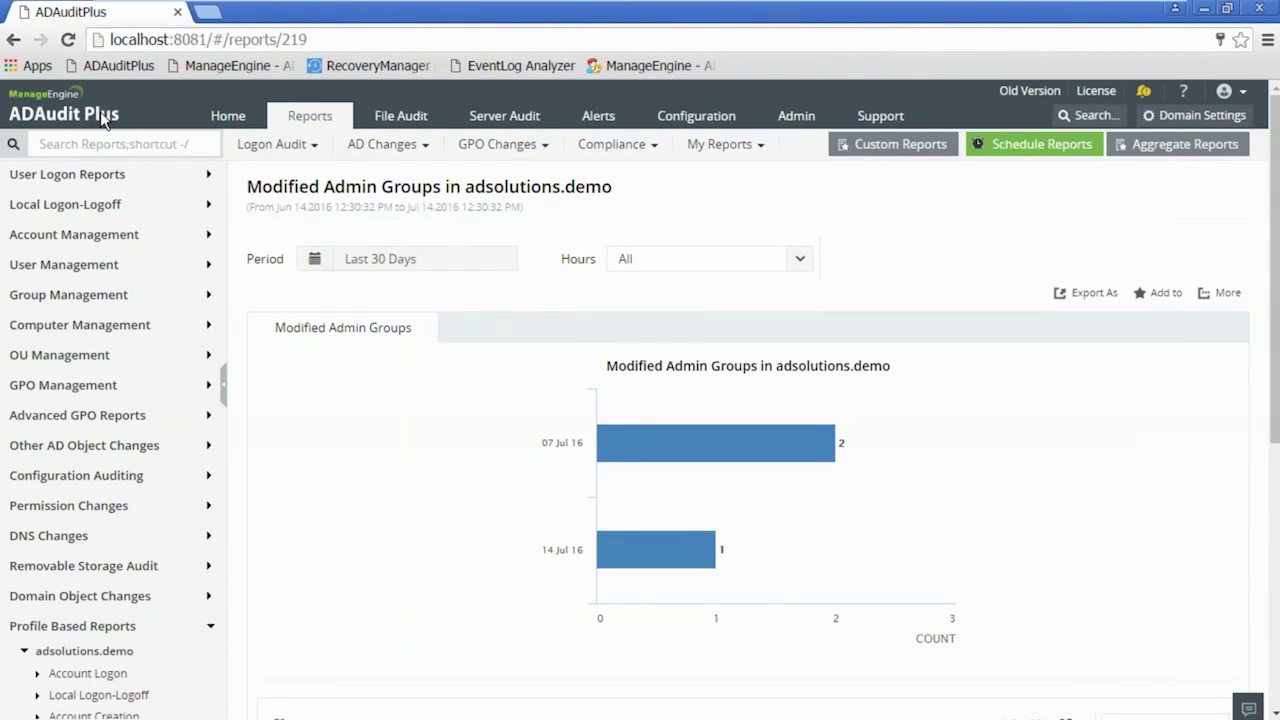
click(925, 148)
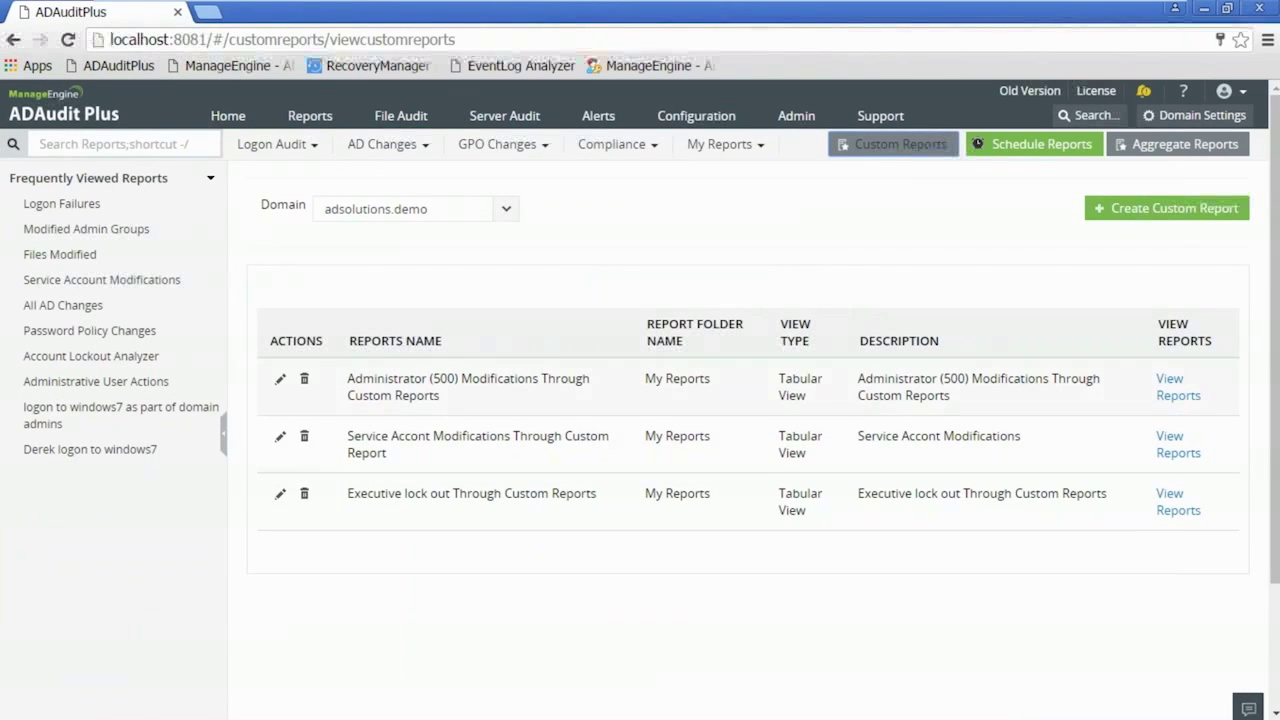
click(280, 438)
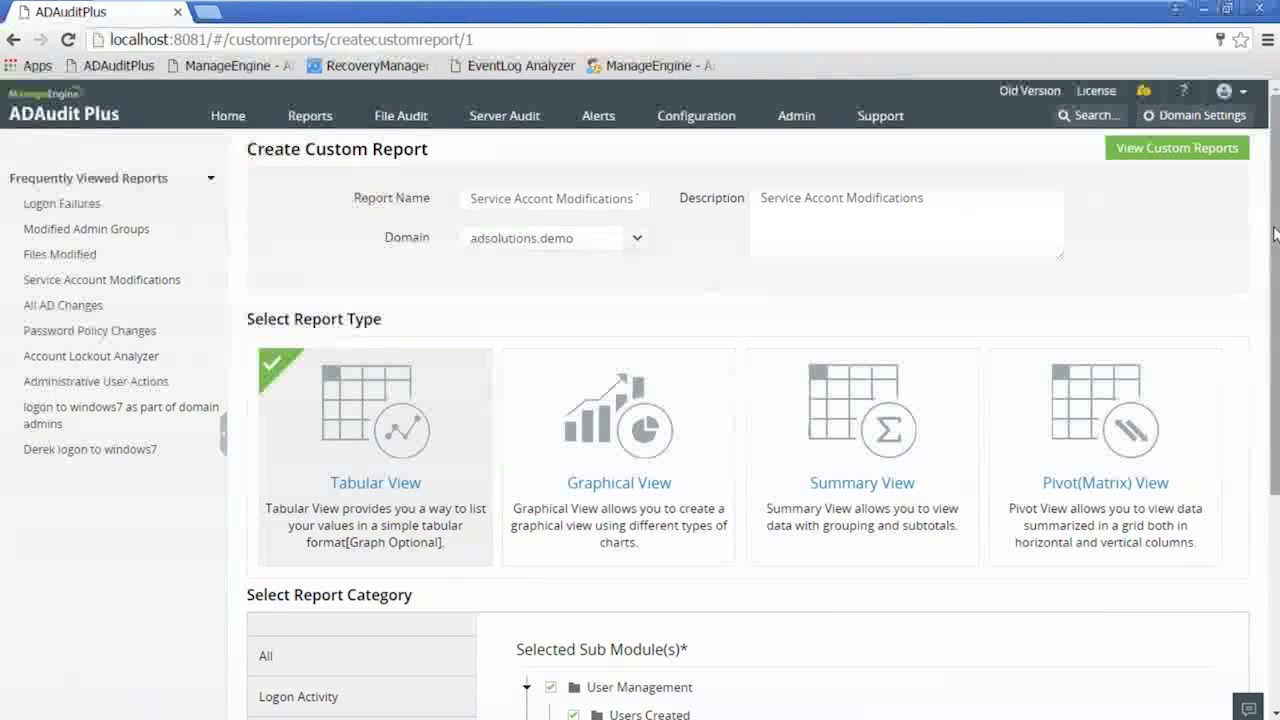
- Scroll through the report's description and object settings, then continue to the next setup step
scroll(1275, 262, down, 1)
mouse_move(1275, 262)
mouse_down()
mouse_move(1275, 293)
mouse_move(1275, 266)
mouse_up()
drag(775, 149, 940, 149)
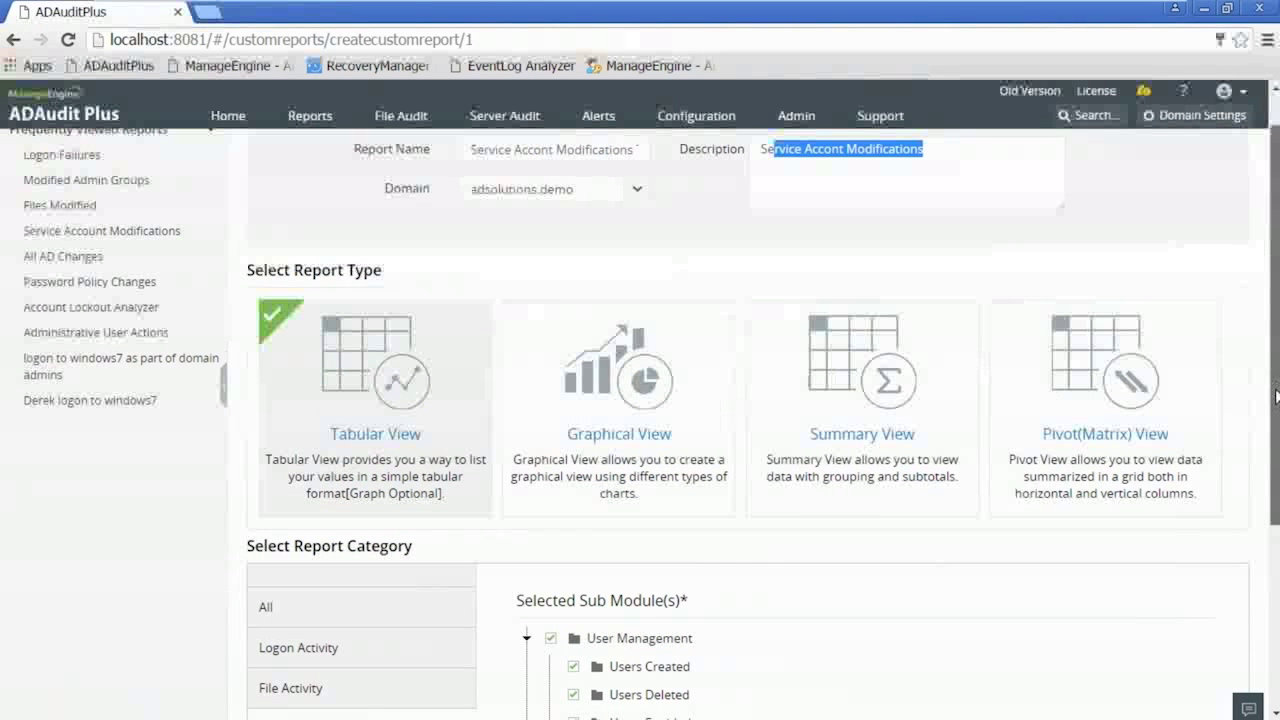
scroll(1276, 396, down, 3)
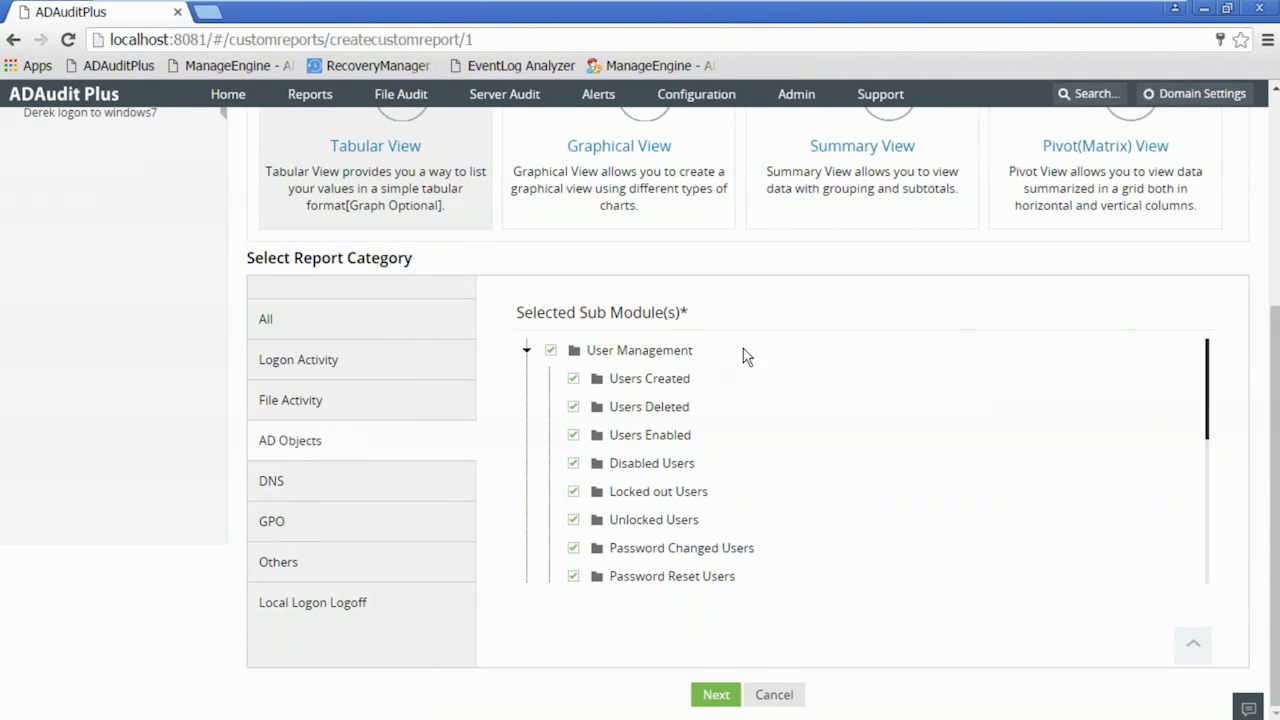
mouse_move(1206, 406)
mouse_down()
mouse_move(1200, 594)
mouse_move(1194, 391)
mouse_up()
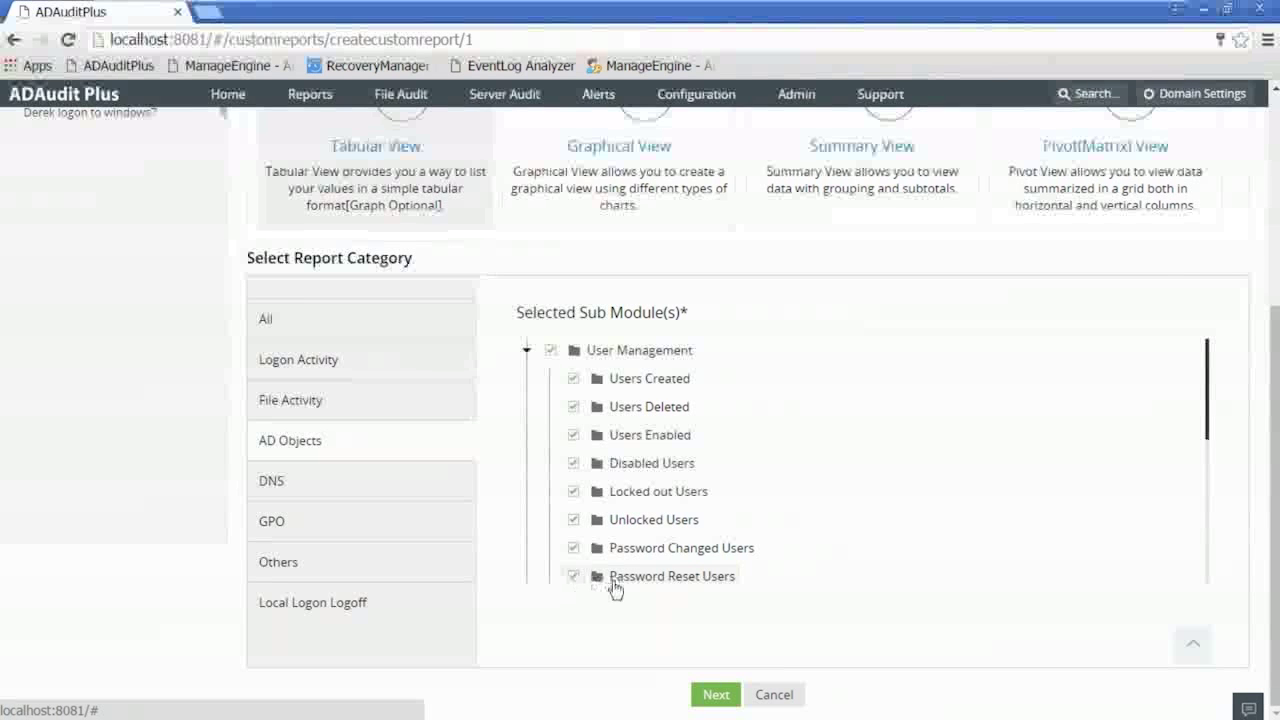
click(710, 694)
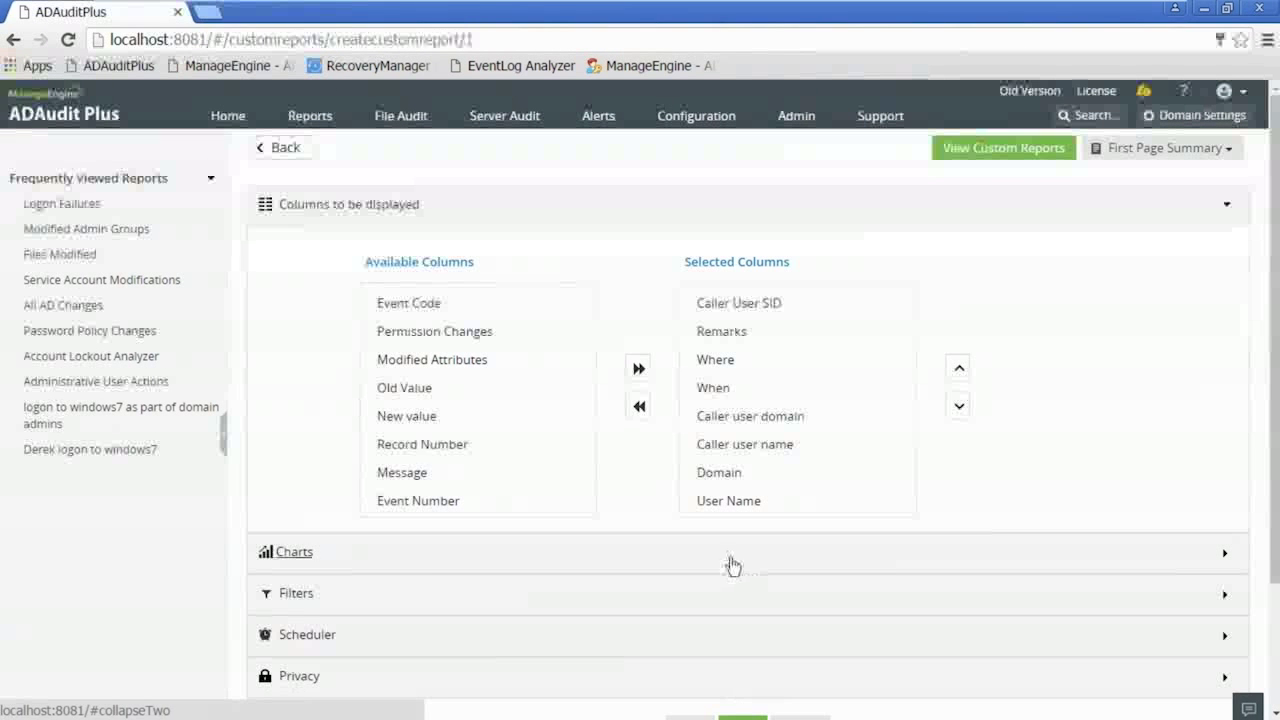
- Expand the srv_SQL/srv_ACMEApp User Name filter, add and remove a row, and cancel the object picker
click(293, 593)
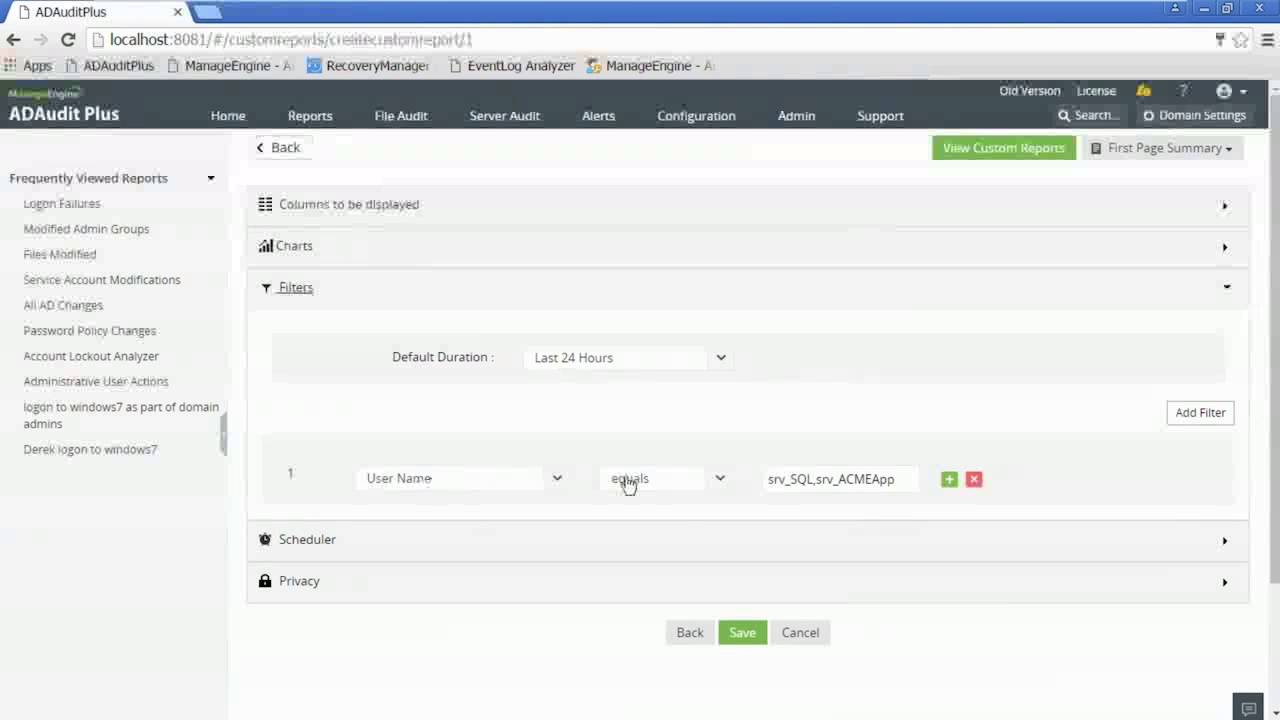
click(949, 480)
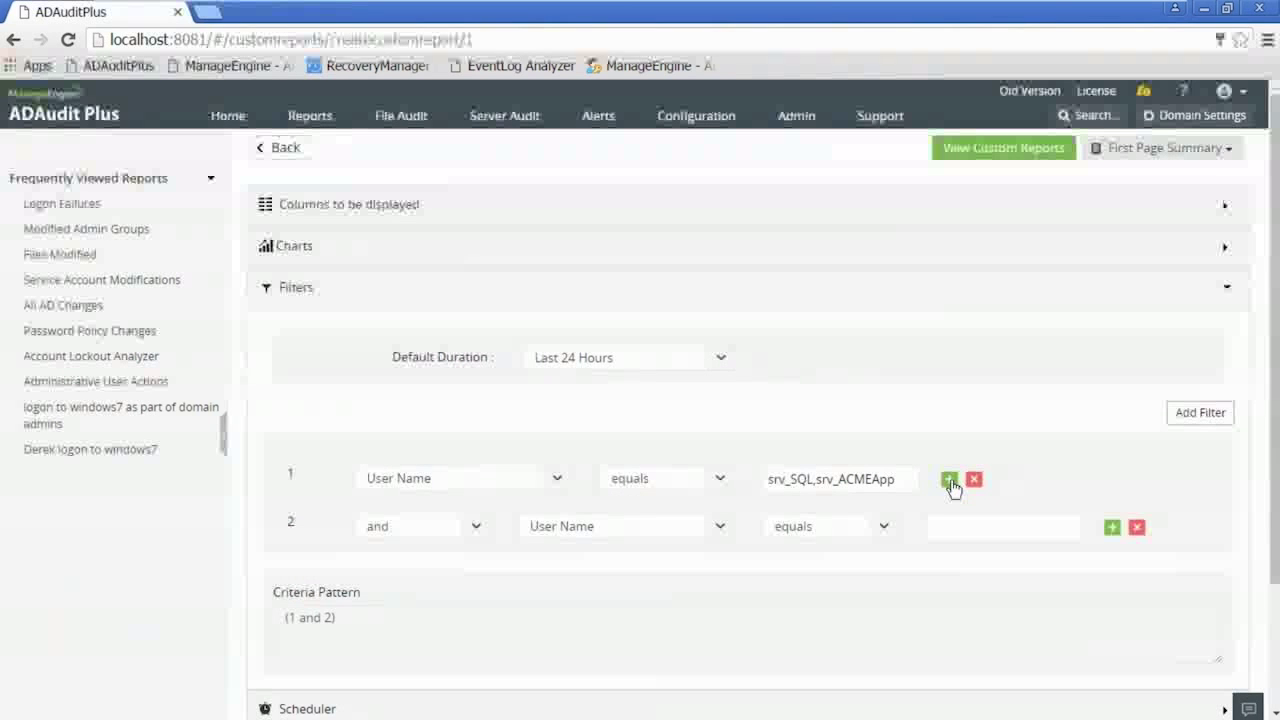
click(1137, 527)
click(775, 479)
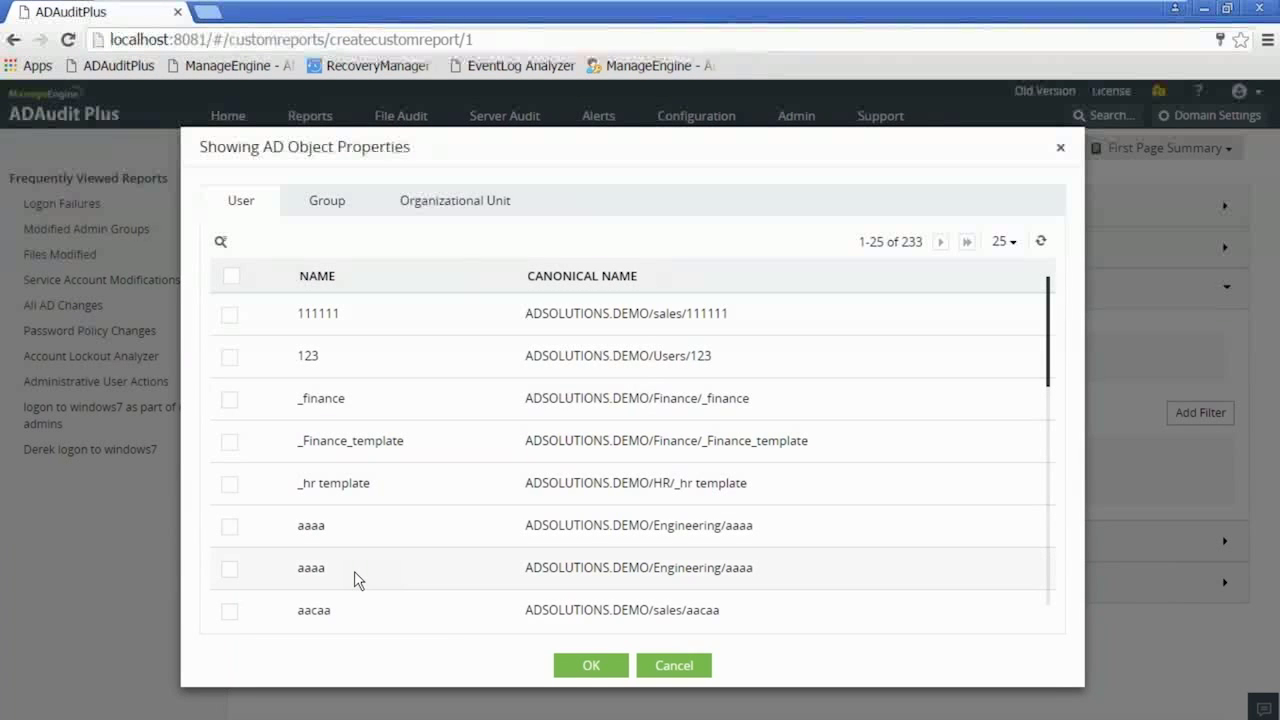
click(692, 673)
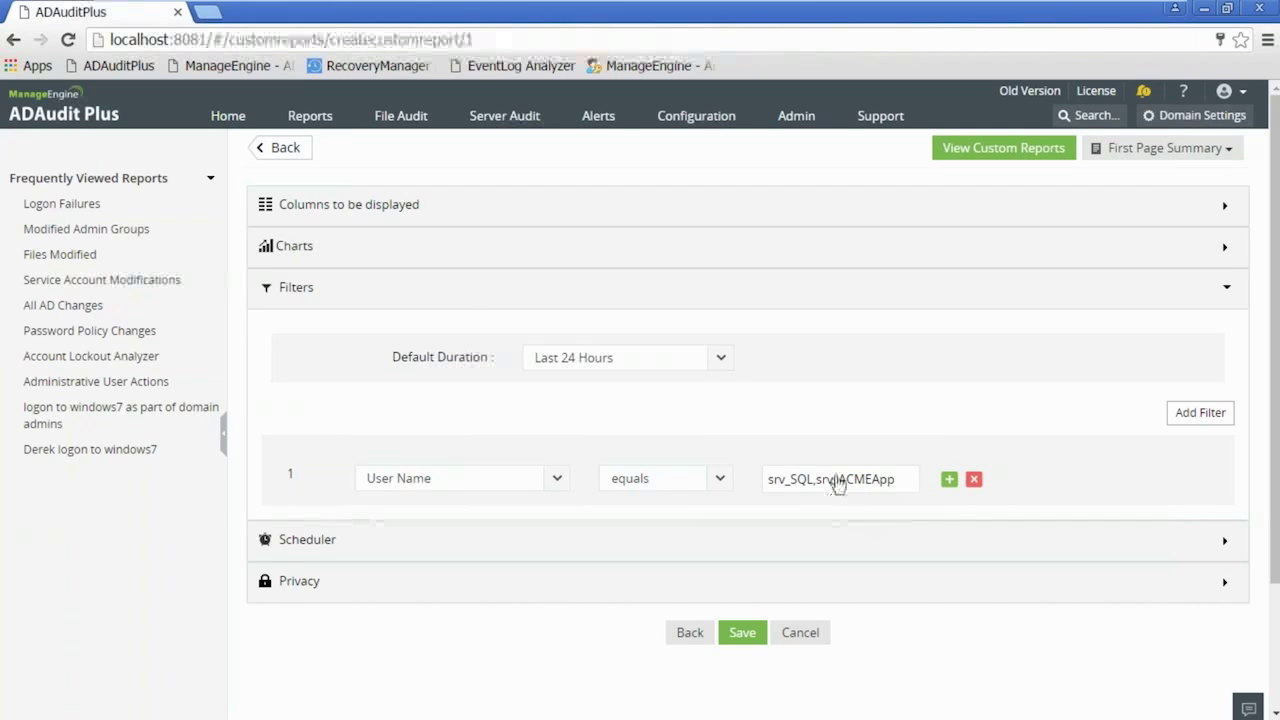
- Look over the Columns and Privacy settings, then cancel the editor without saving
click(348, 206)
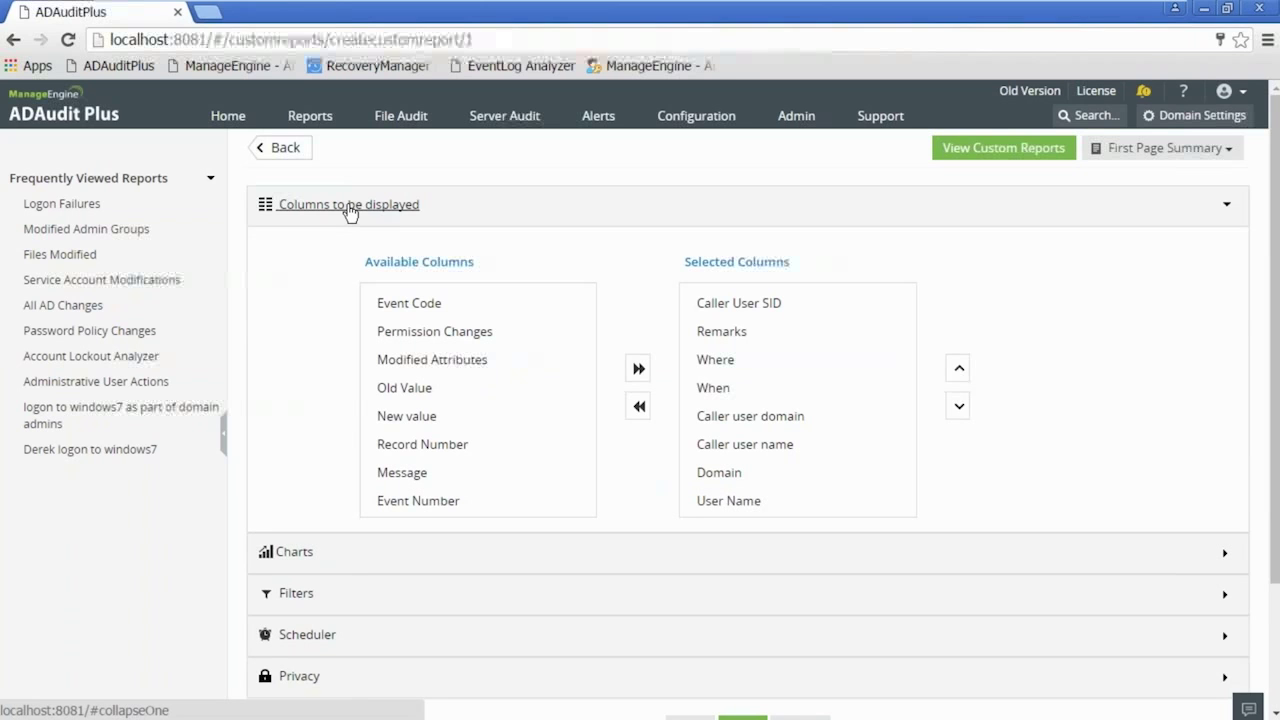
click(349, 207)
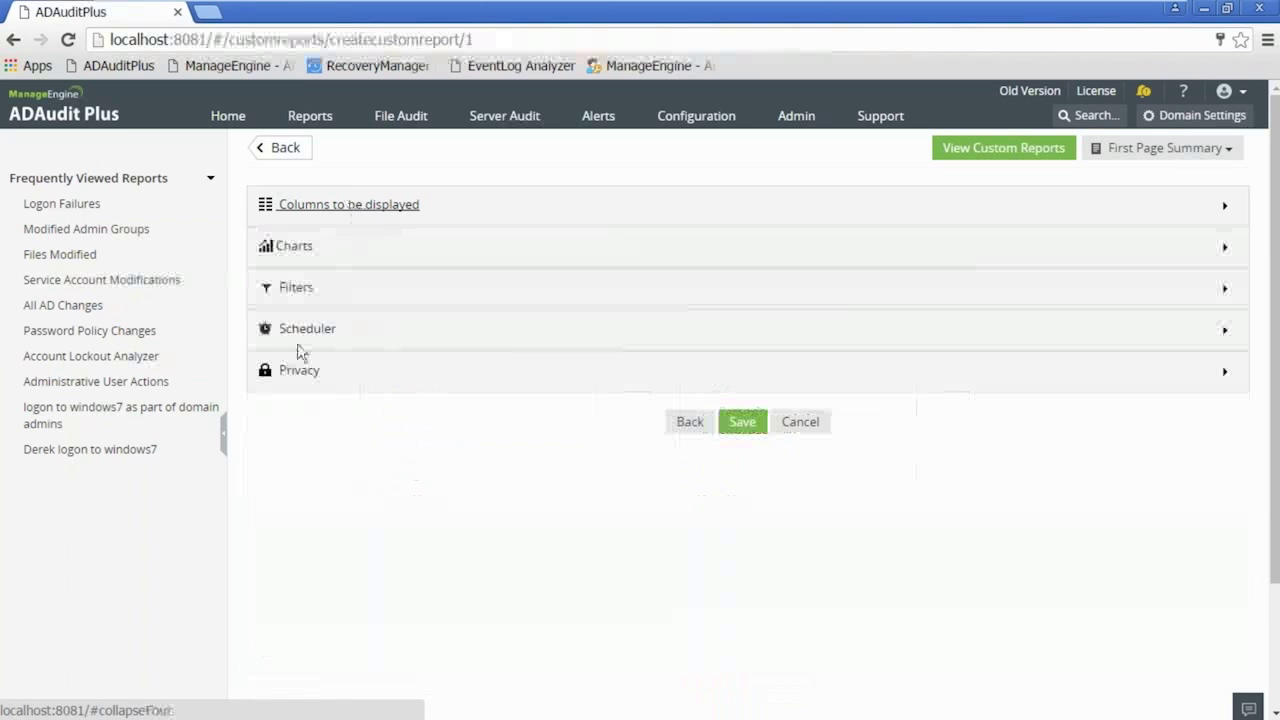
click(303, 372)
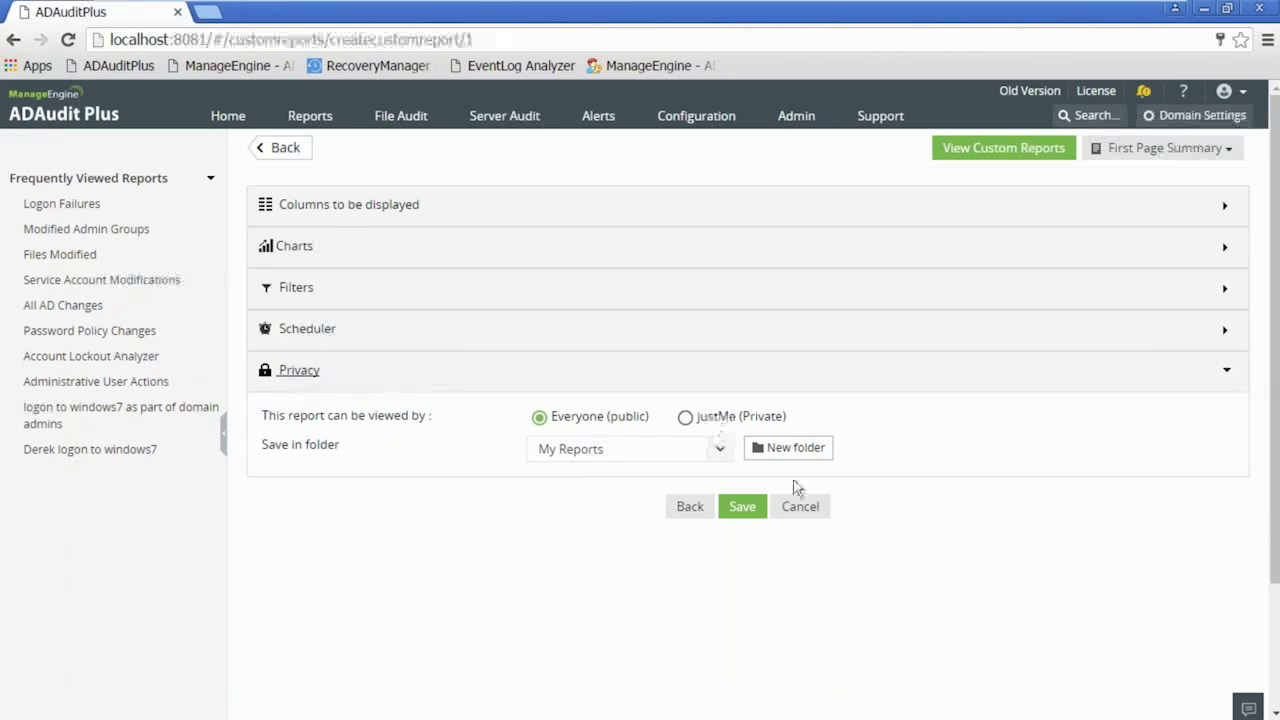
click(806, 508)
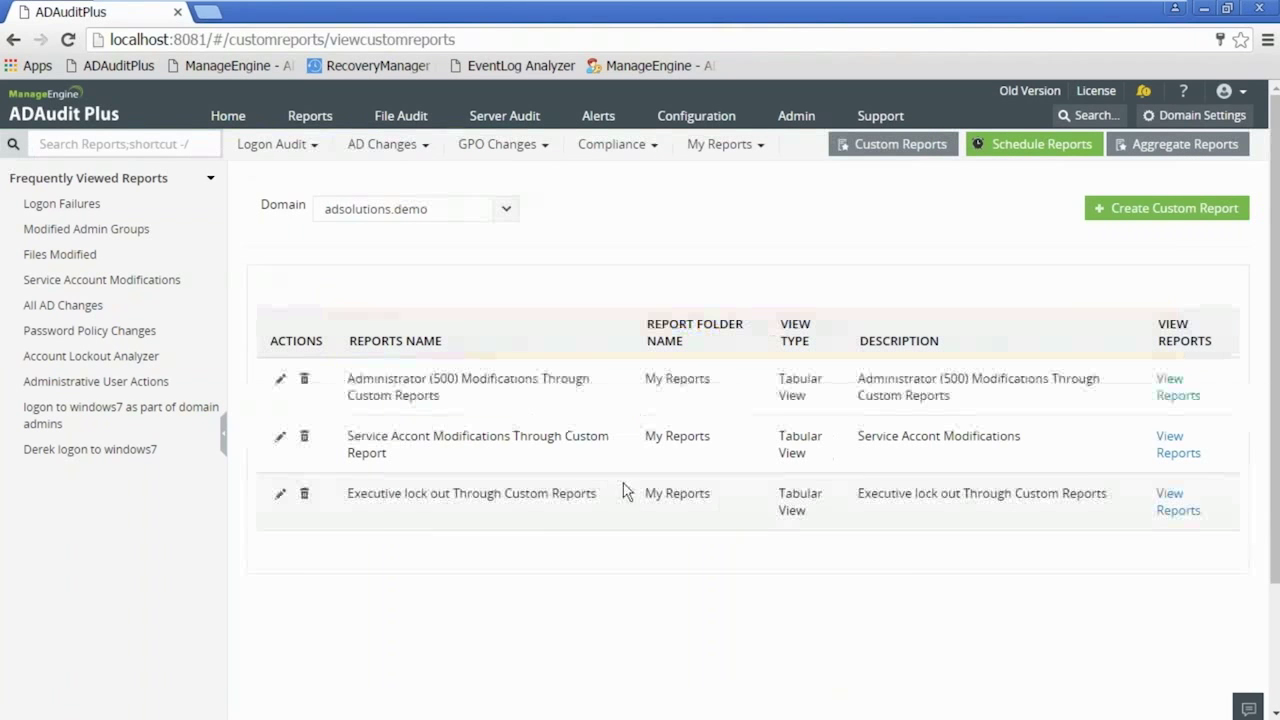
- Run the Service Accont Modifications report from Custom Reports for the last 24 hours
click(720, 145)
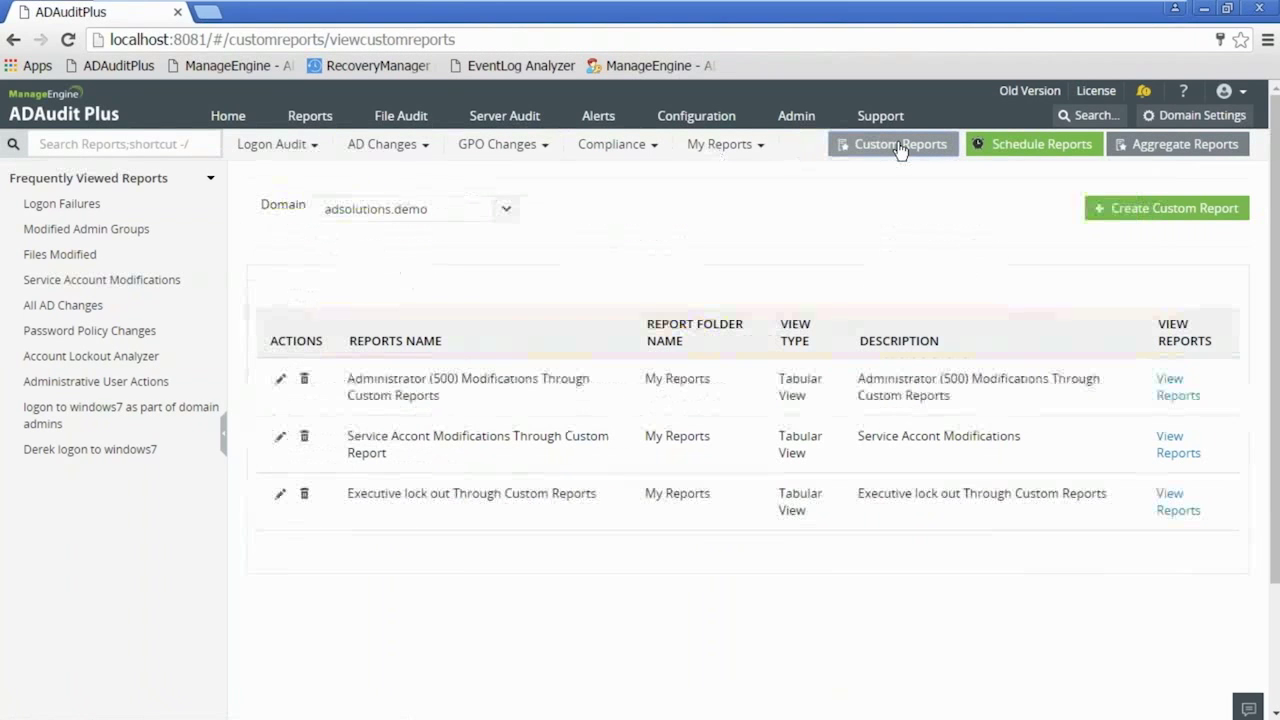
click(901, 148)
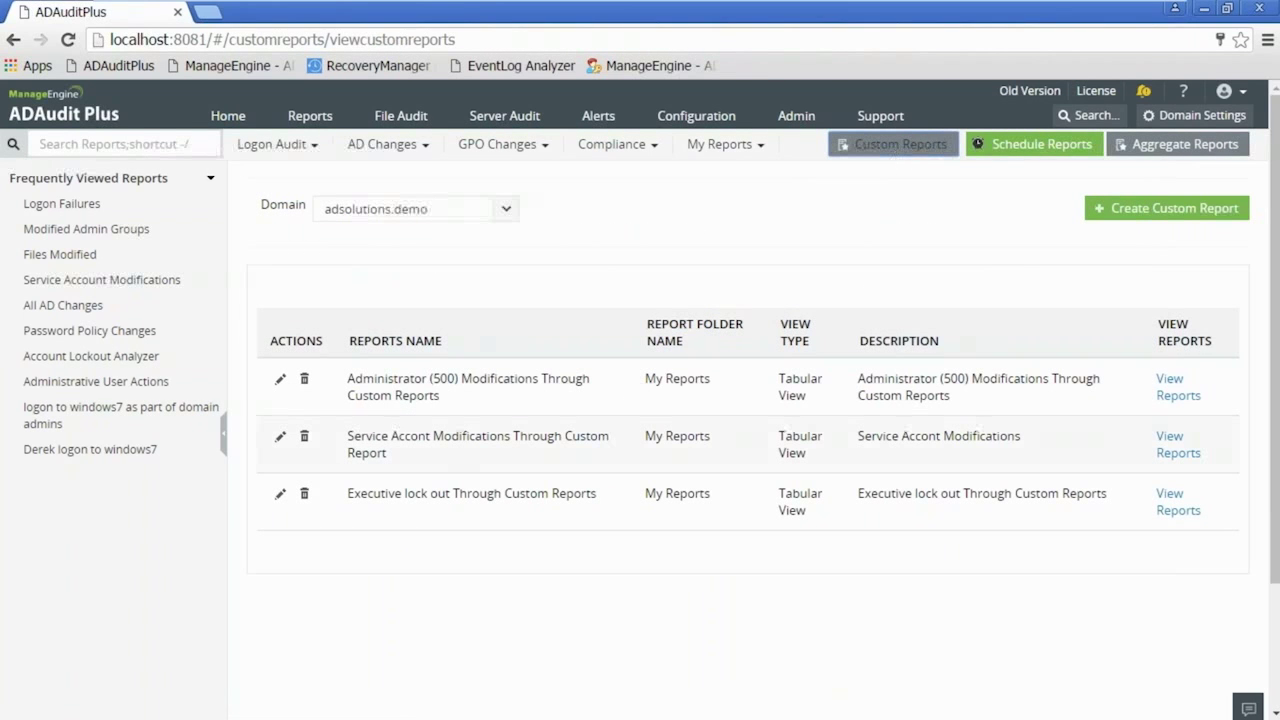
click(1186, 452)
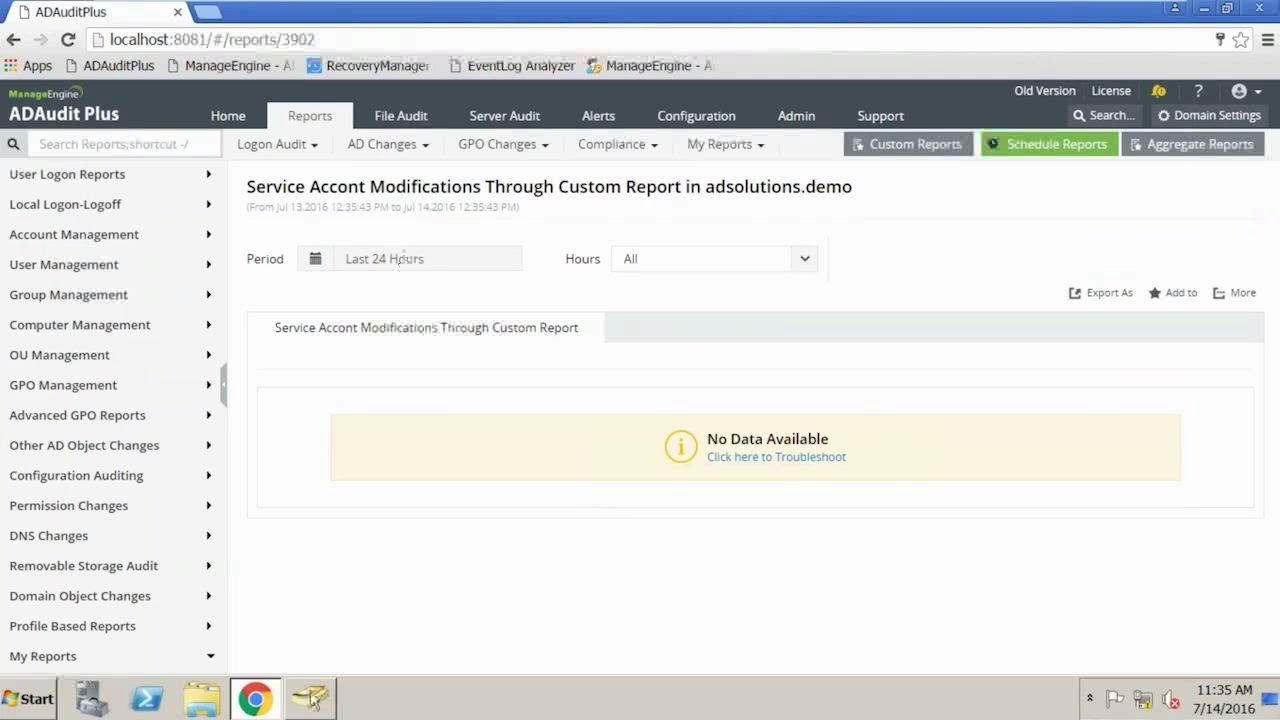
mouse_move(314, 705)
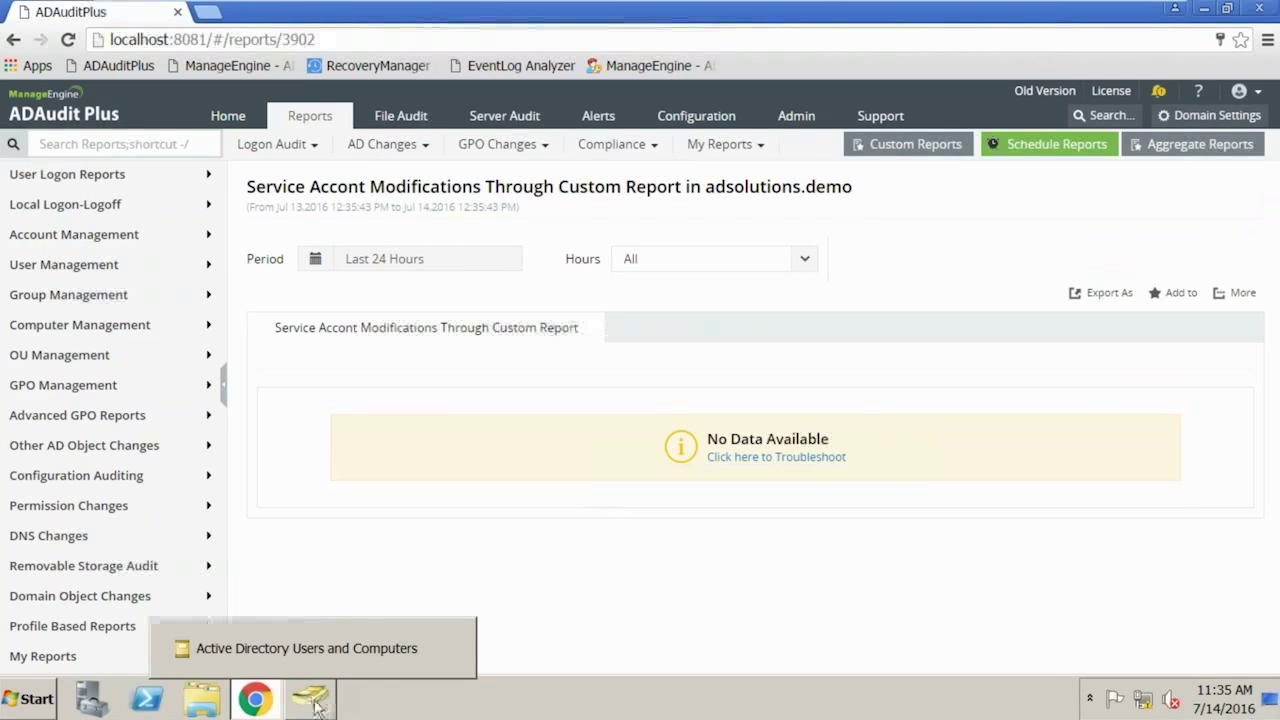
- Disable srv_SQL in the IT > Service Accounts OU in ADUC, then switch back to Chrome
click(314, 705)
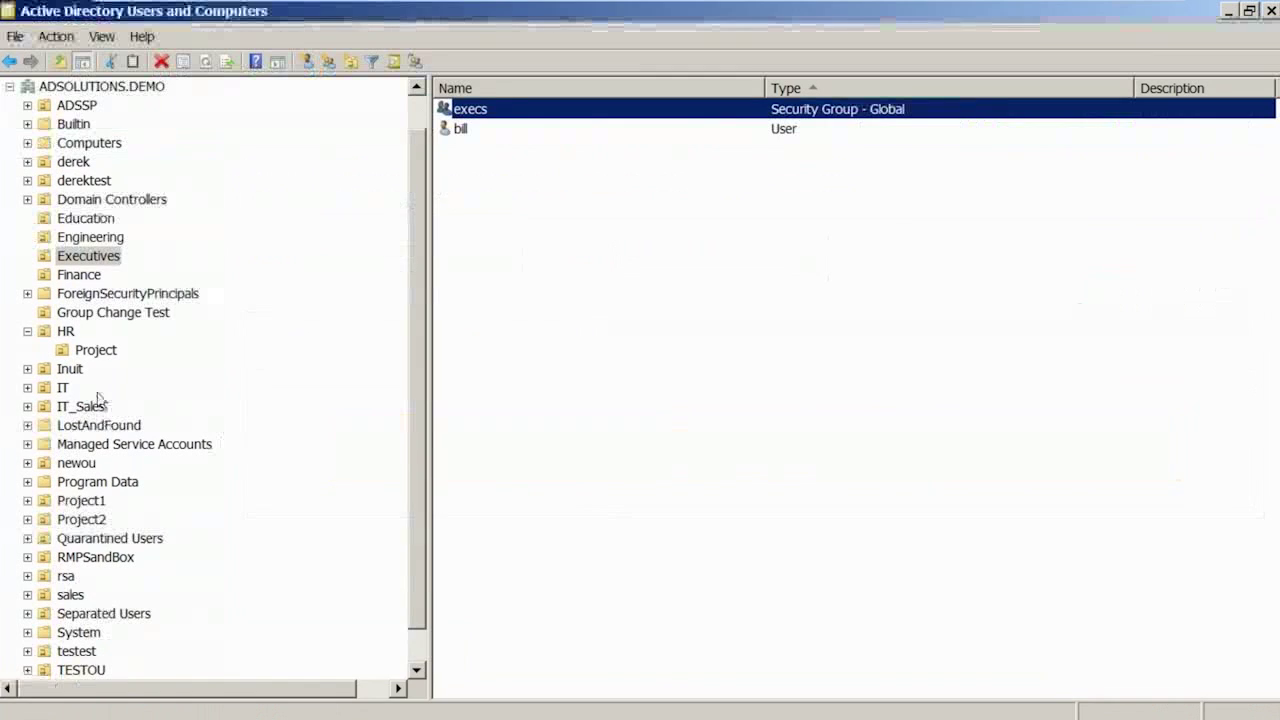
click(64, 389)
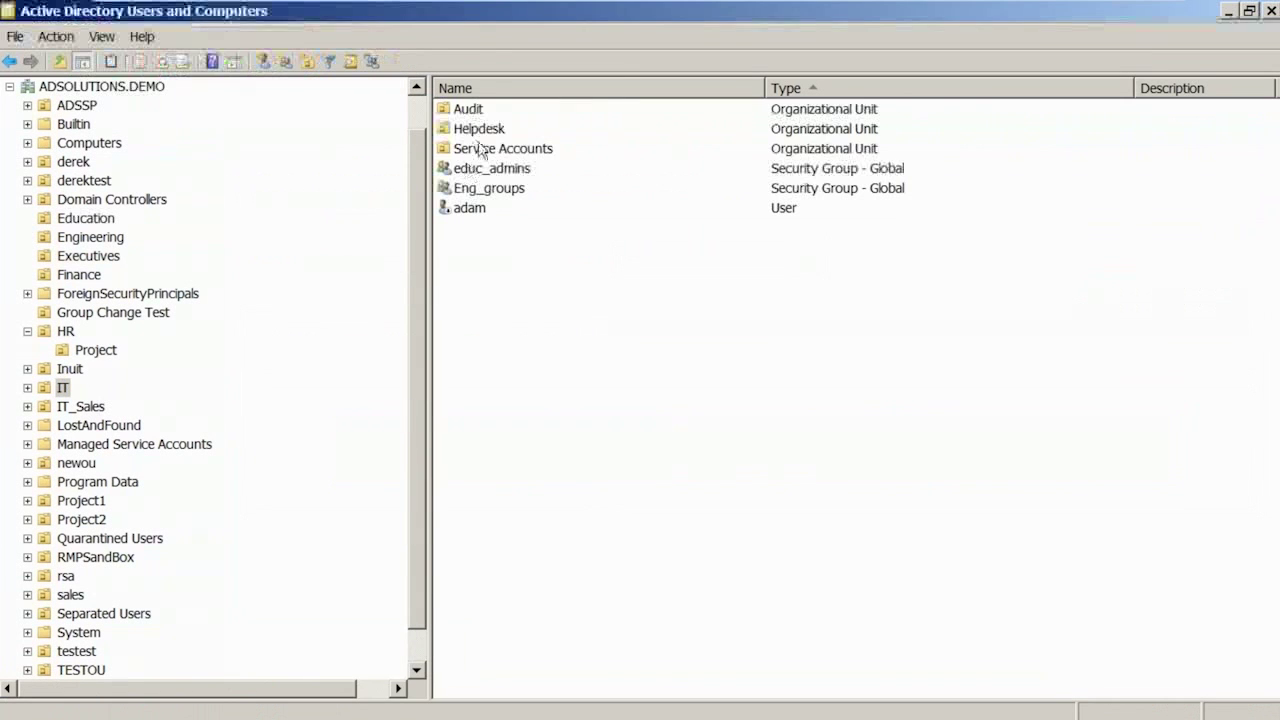
double_click(471, 149)
click(491, 134)
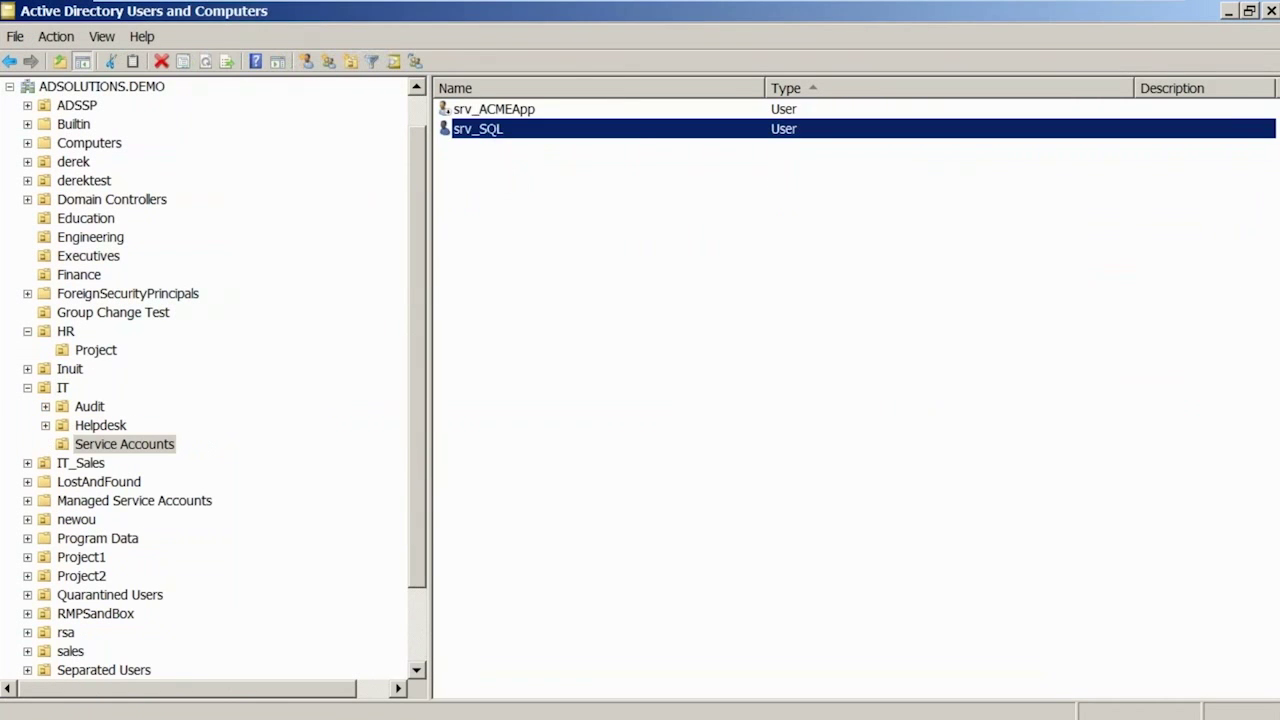
right_click(489, 129)
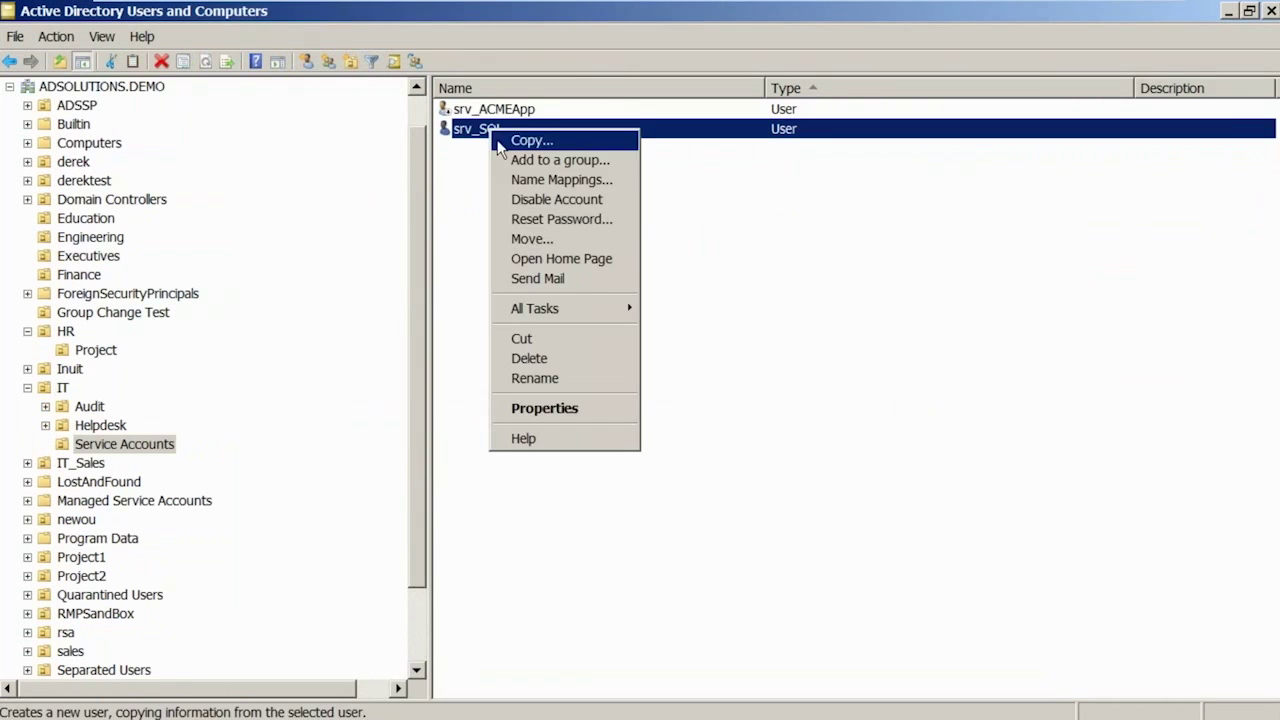
click(593, 200)
click(745, 445)
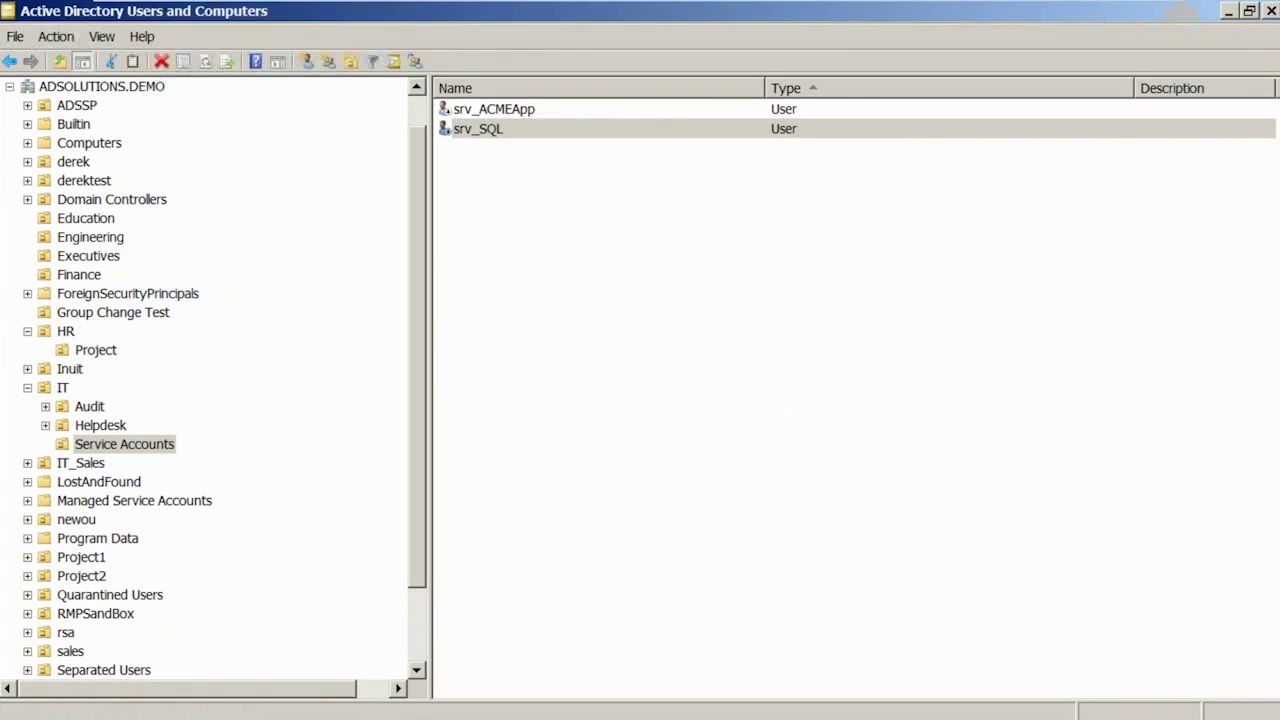
click(254, 698)
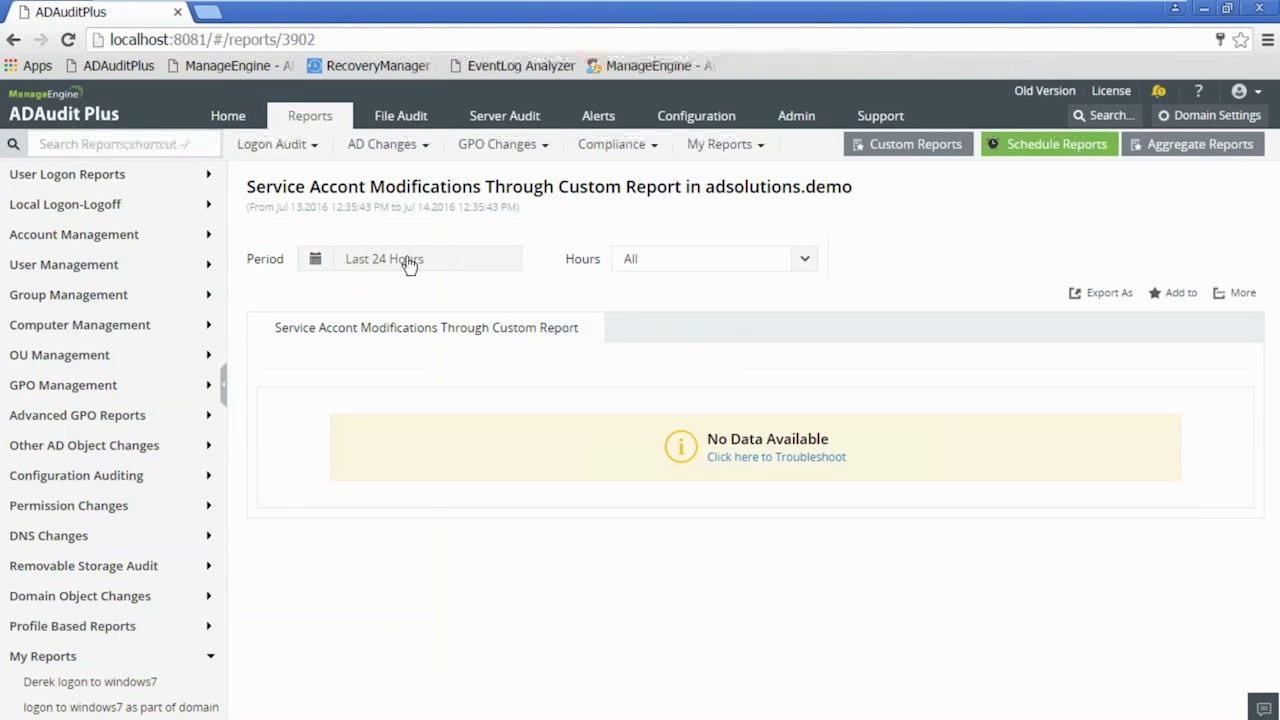
- Rerun the Service Accont Modifications custom report, then check the Home dashboard's recent srv_SQL alerts
click(880, 145)
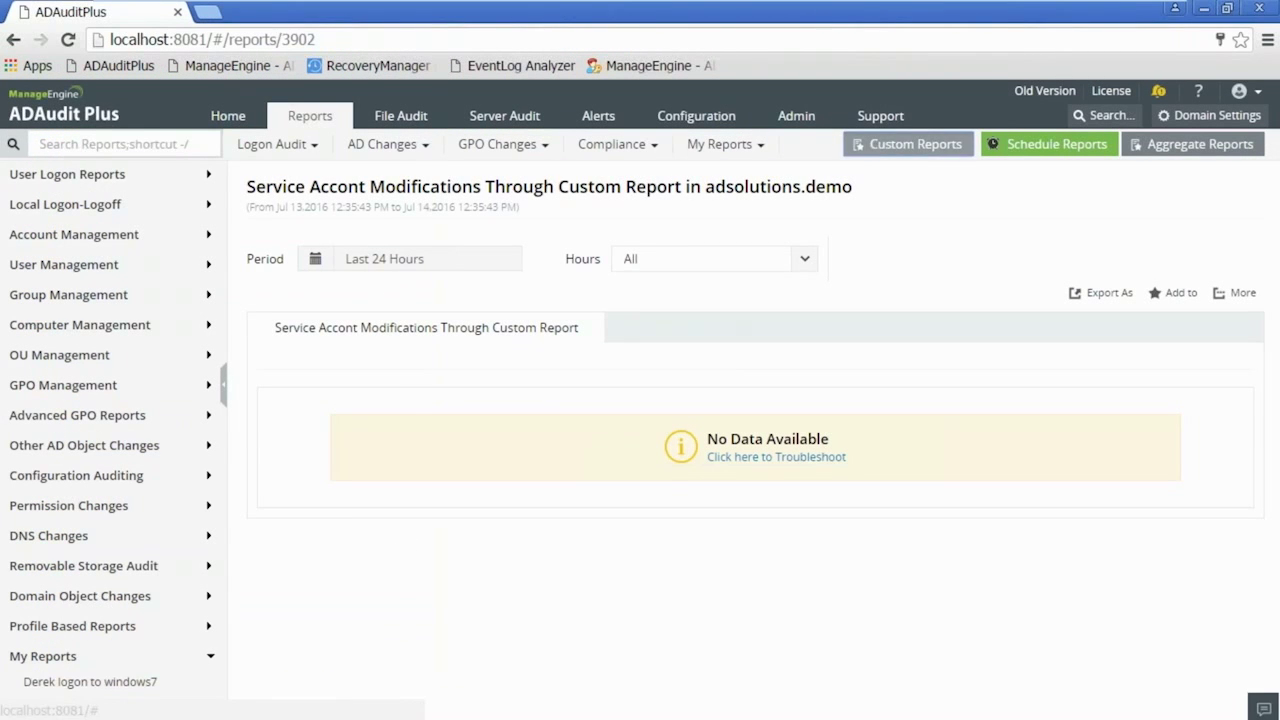
click(1180, 450)
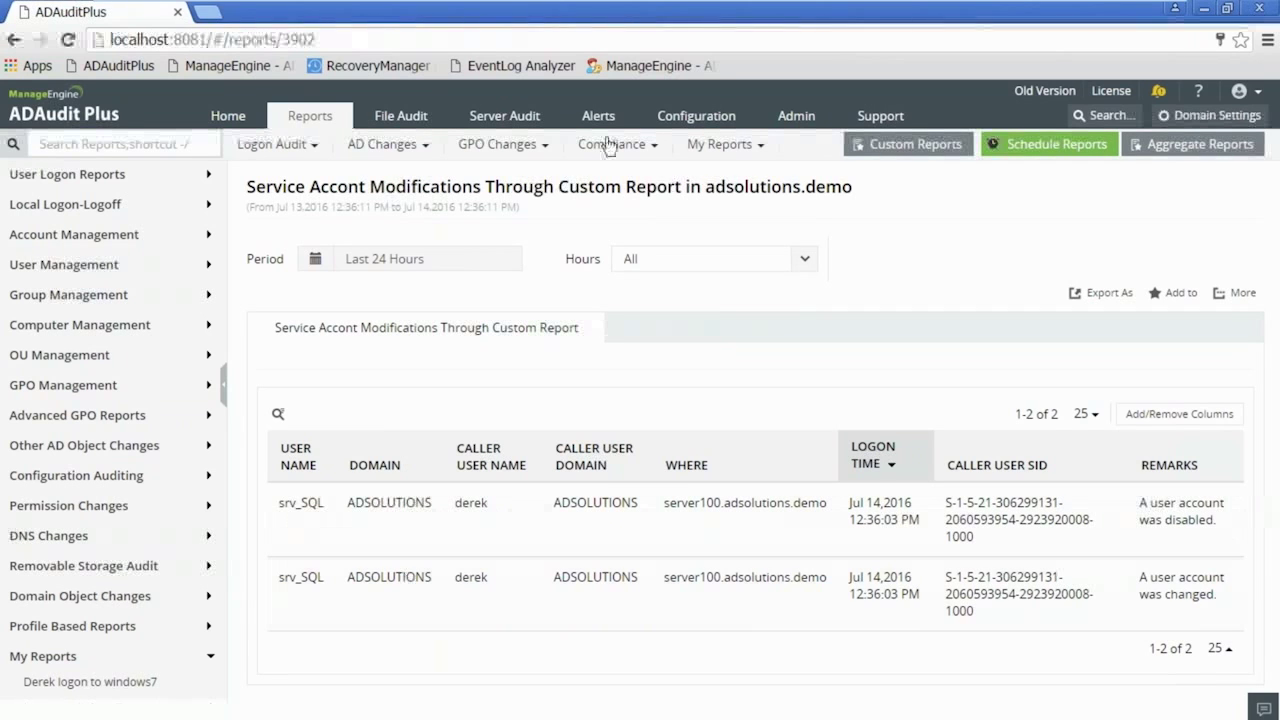
click(228, 115)
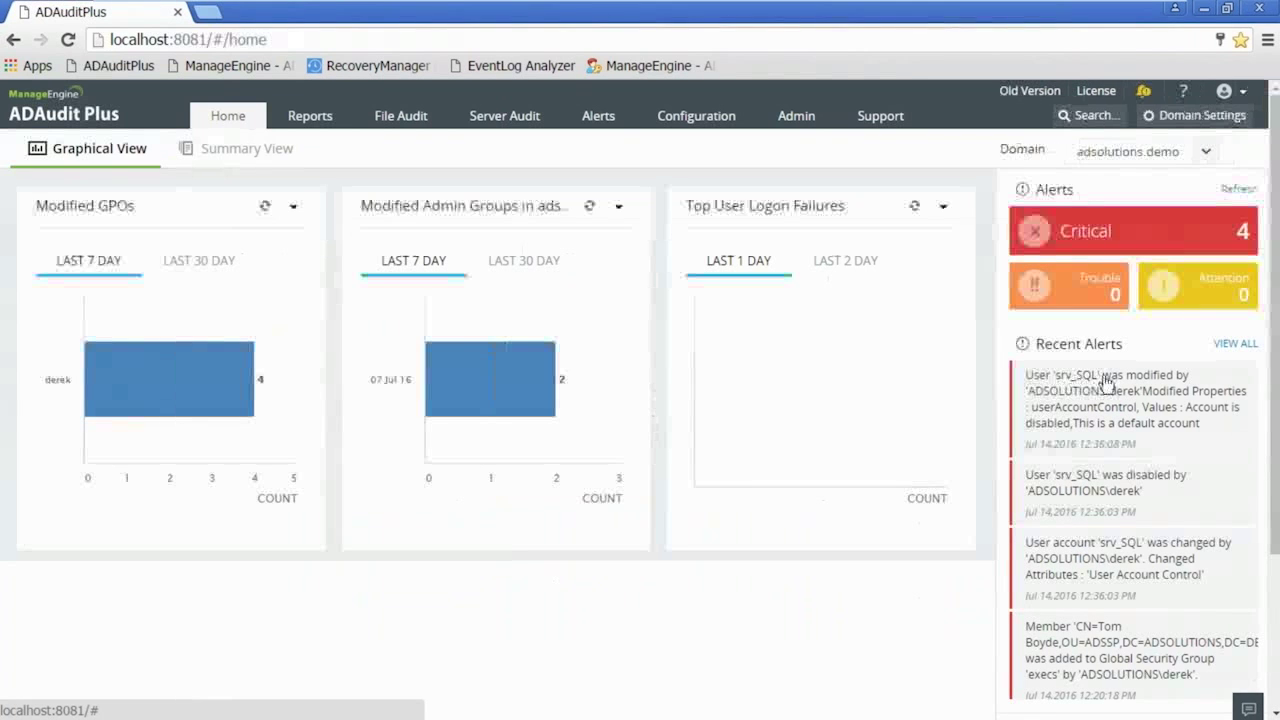
- Read the newest srv_SQL alert's full details, close them, and return to Reports
click(1105, 382)
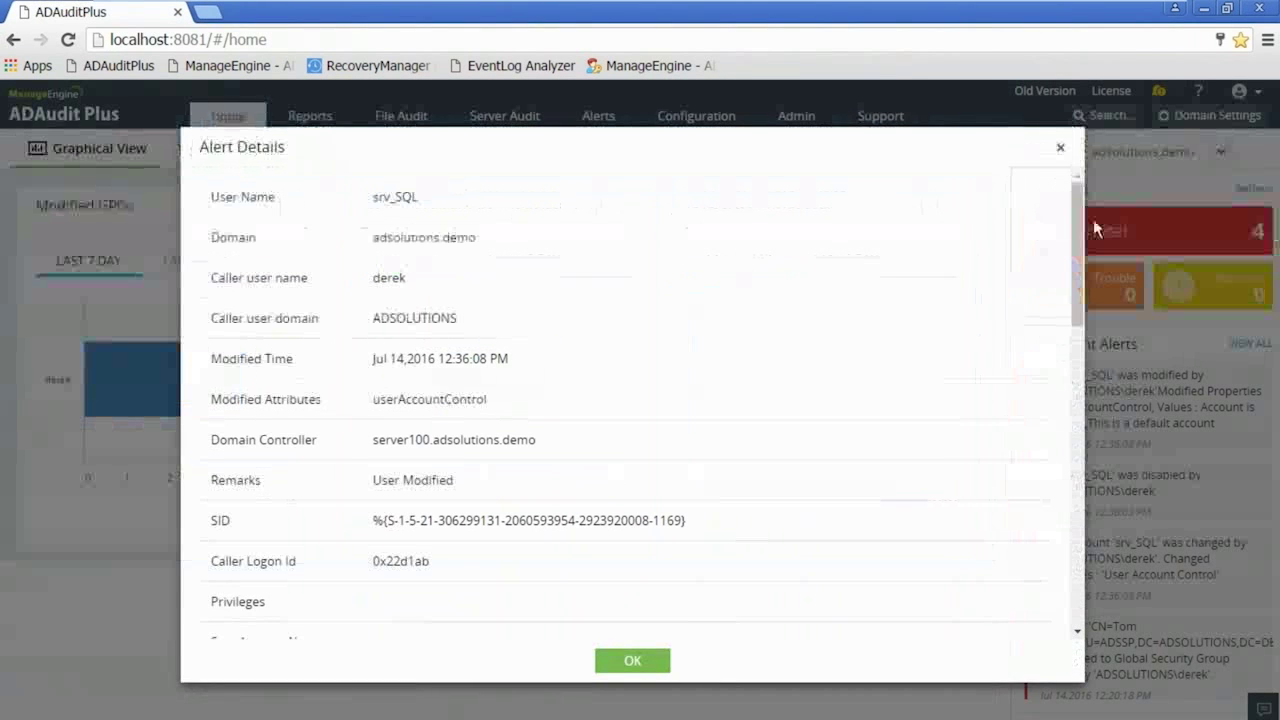
drag(1077, 238, 1063, 157)
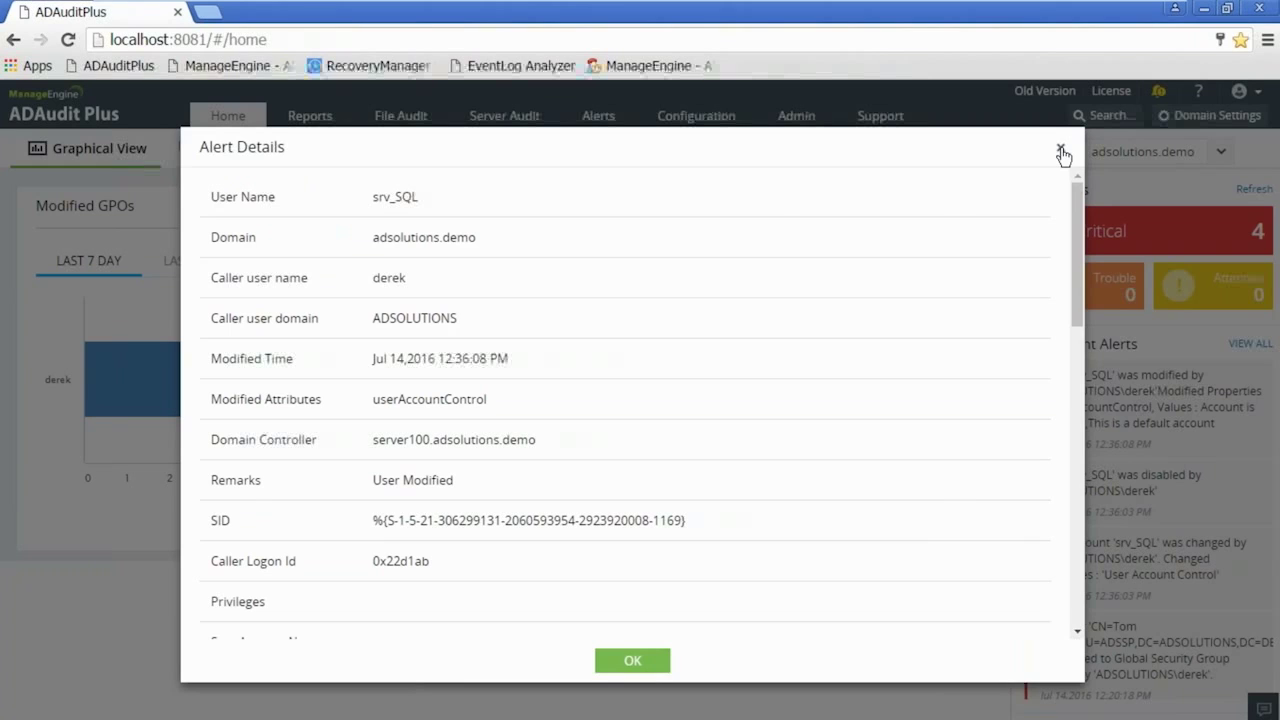
click(1062, 152)
click(309, 118)
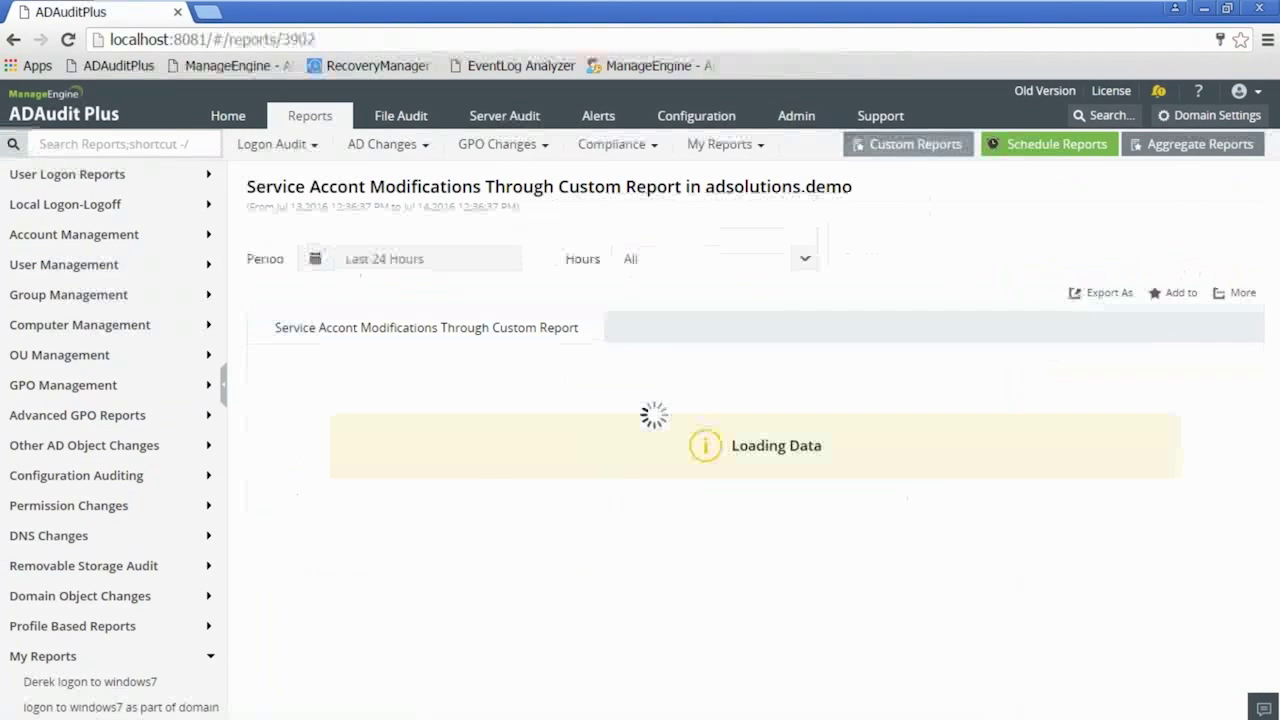
- Open the Service Accont Modifications Through Custom Report showing derek's three srv_SQL changes
click(893, 144)
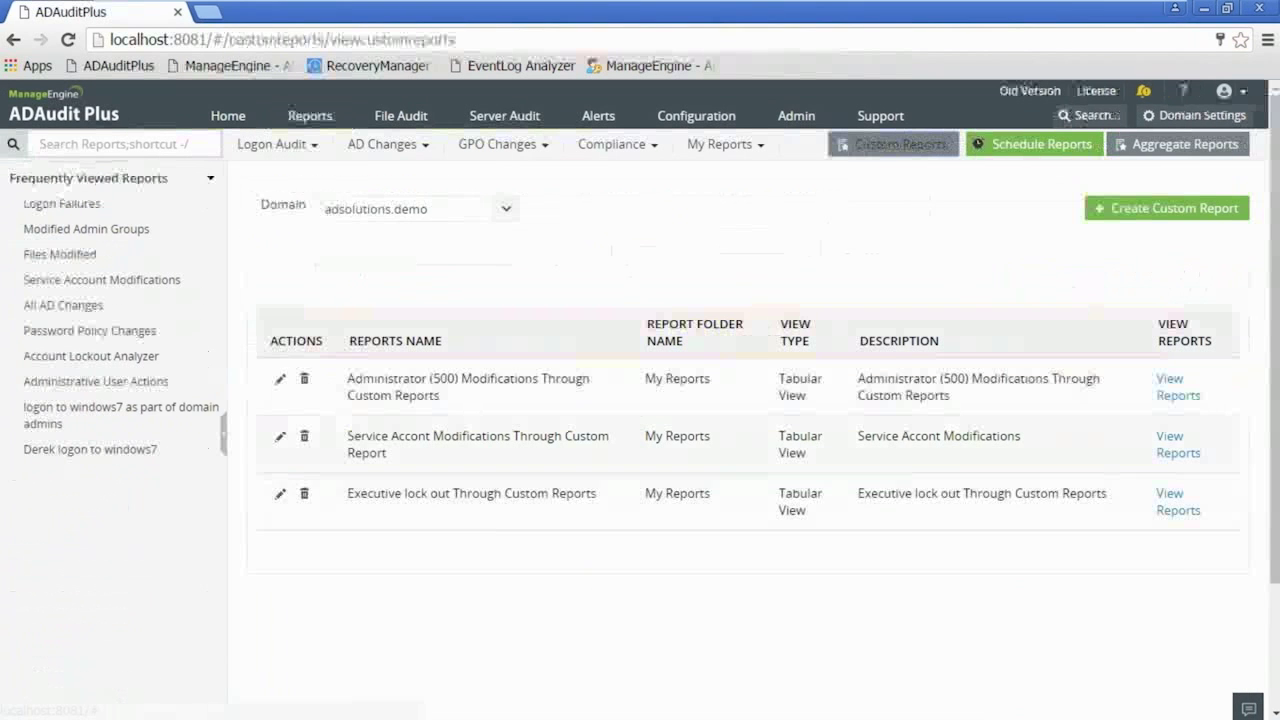
click(420, 440)
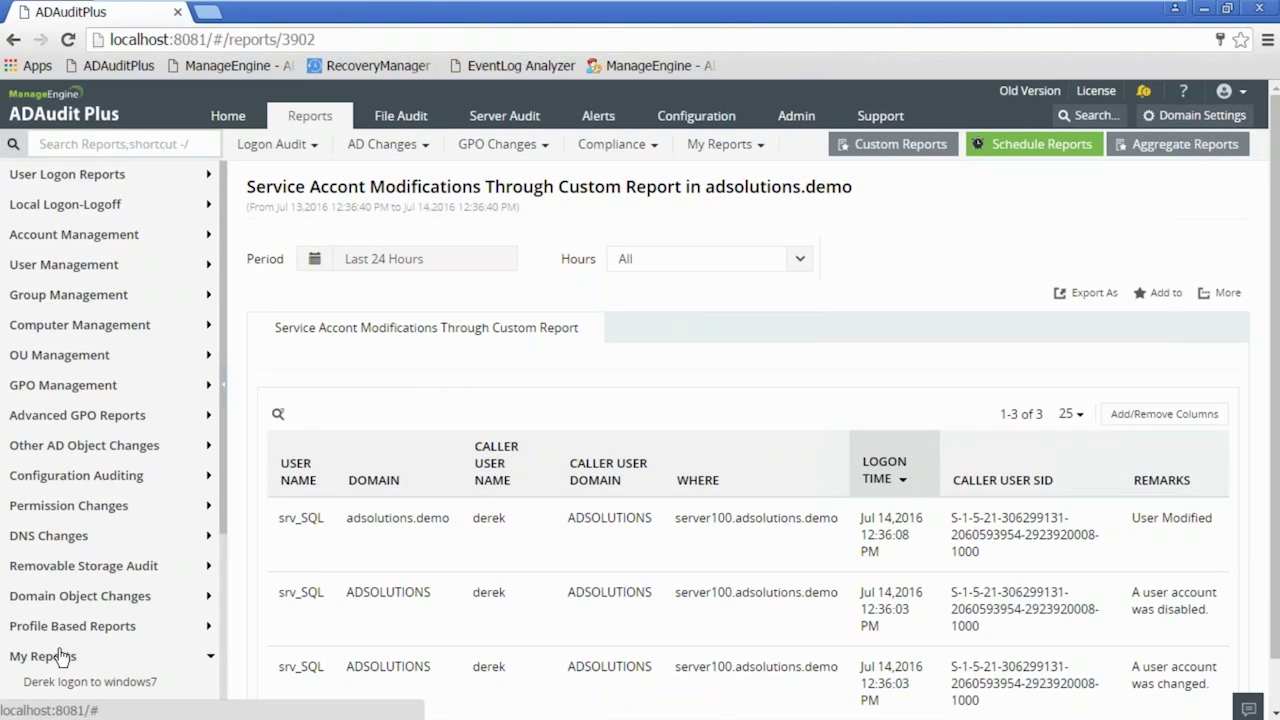
click(720, 145)
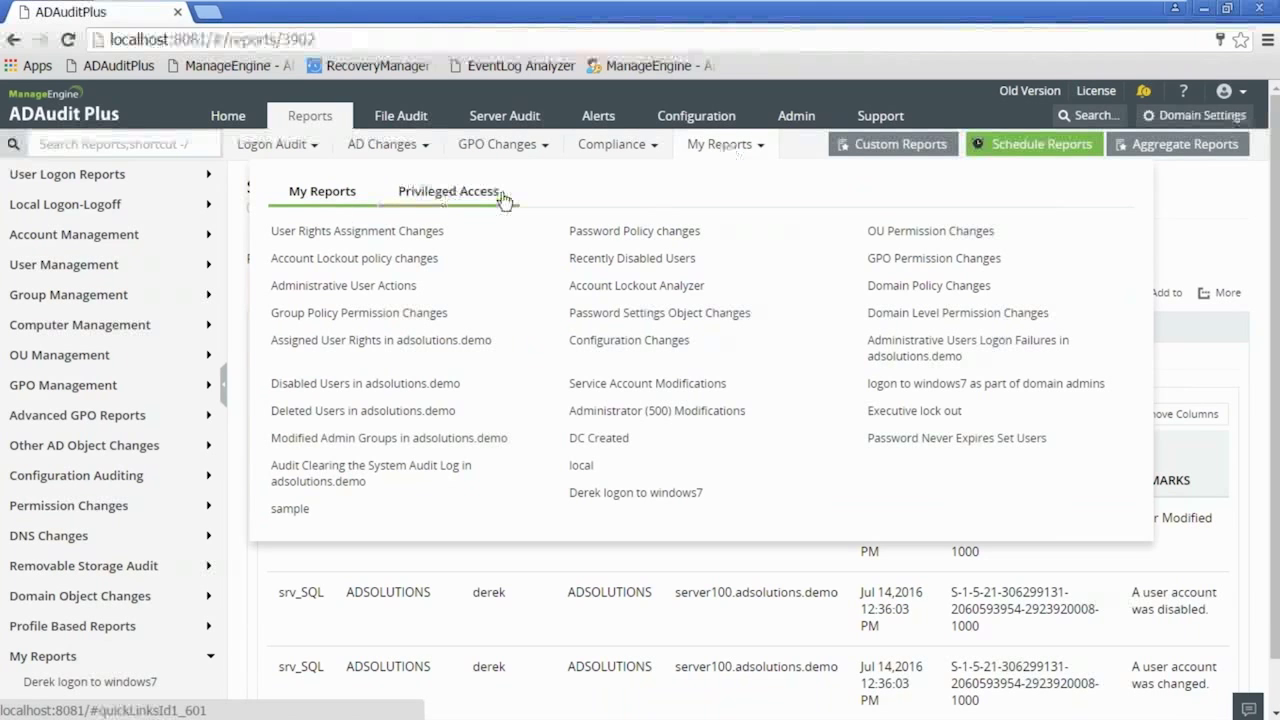
- Browse Privileged Access and My Reports, view the Aggregate Logon Events charts, then return to Reports
click(445, 192)
click(321, 191)
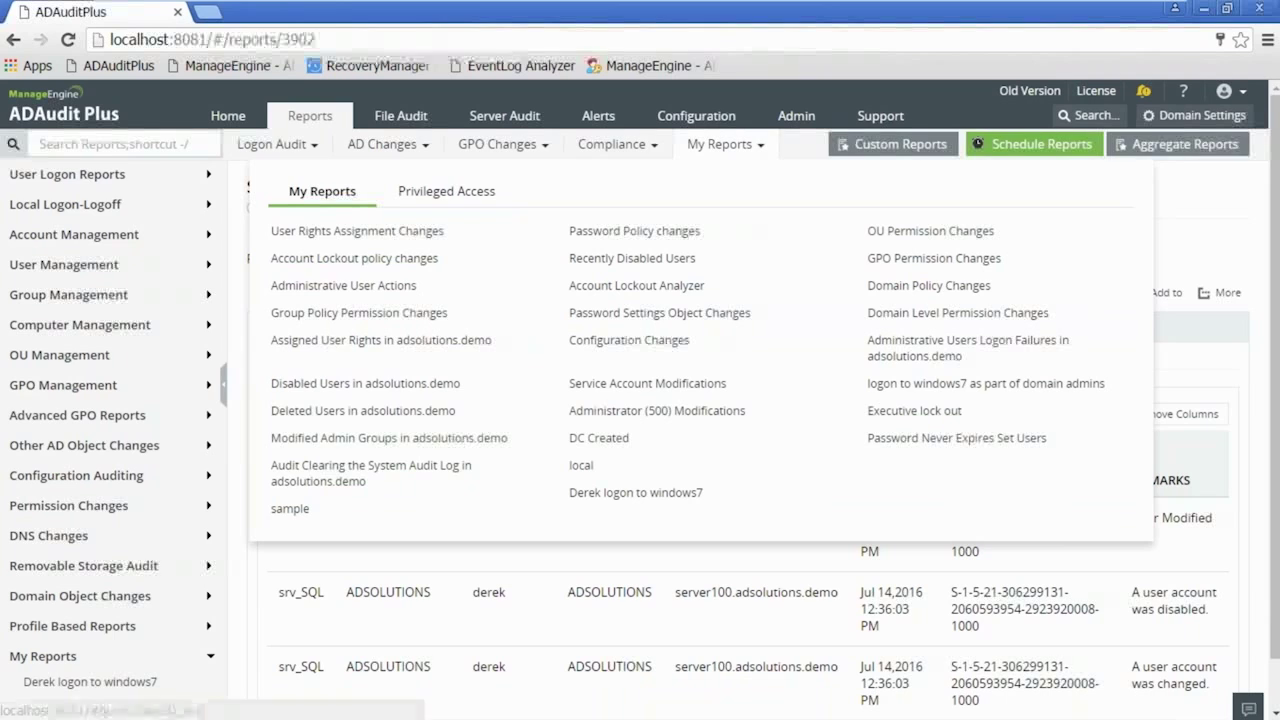
click(1112, 142)
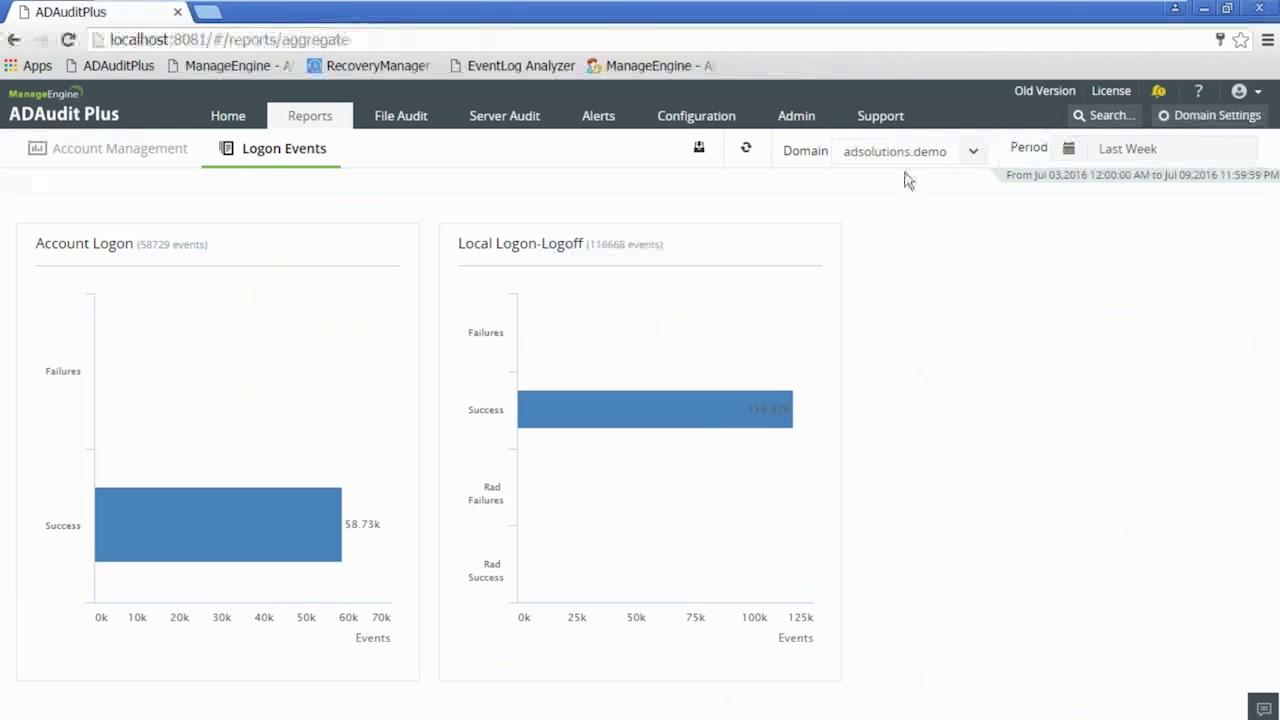
click(304, 118)
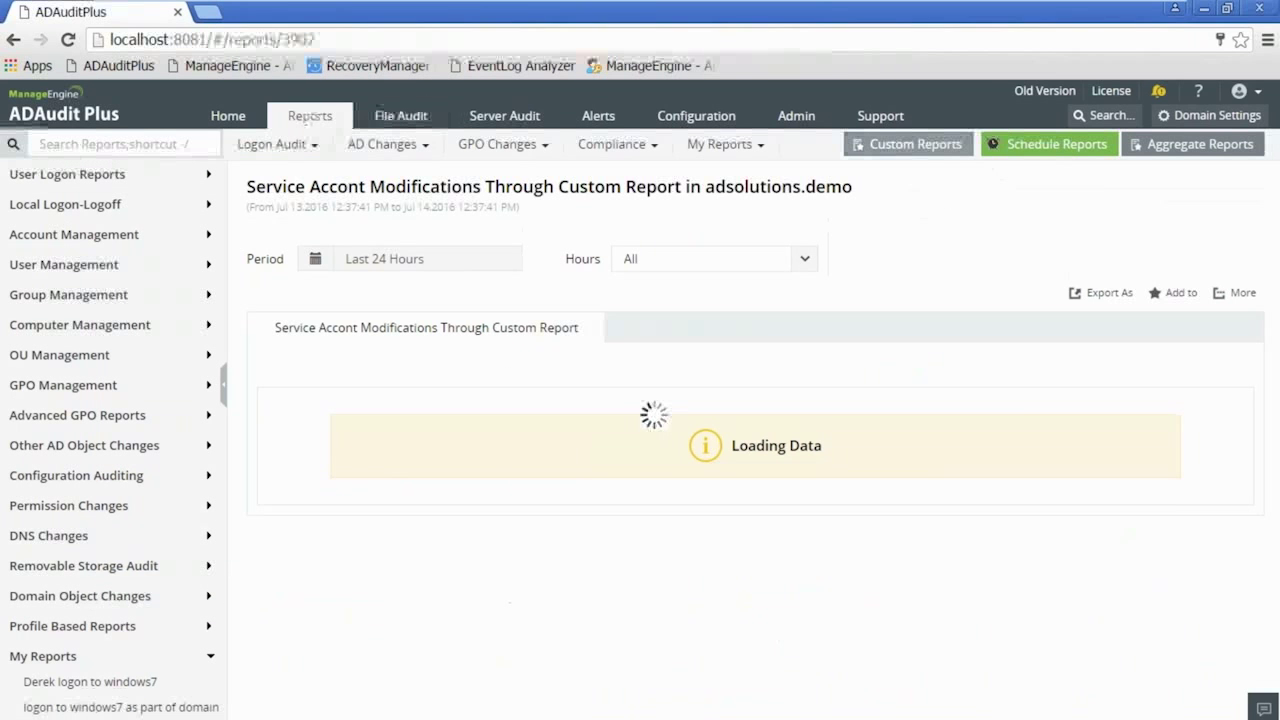
- Create a new tabular custom report in AD Objects limited to OU Management's OU Created events
click(918, 144)
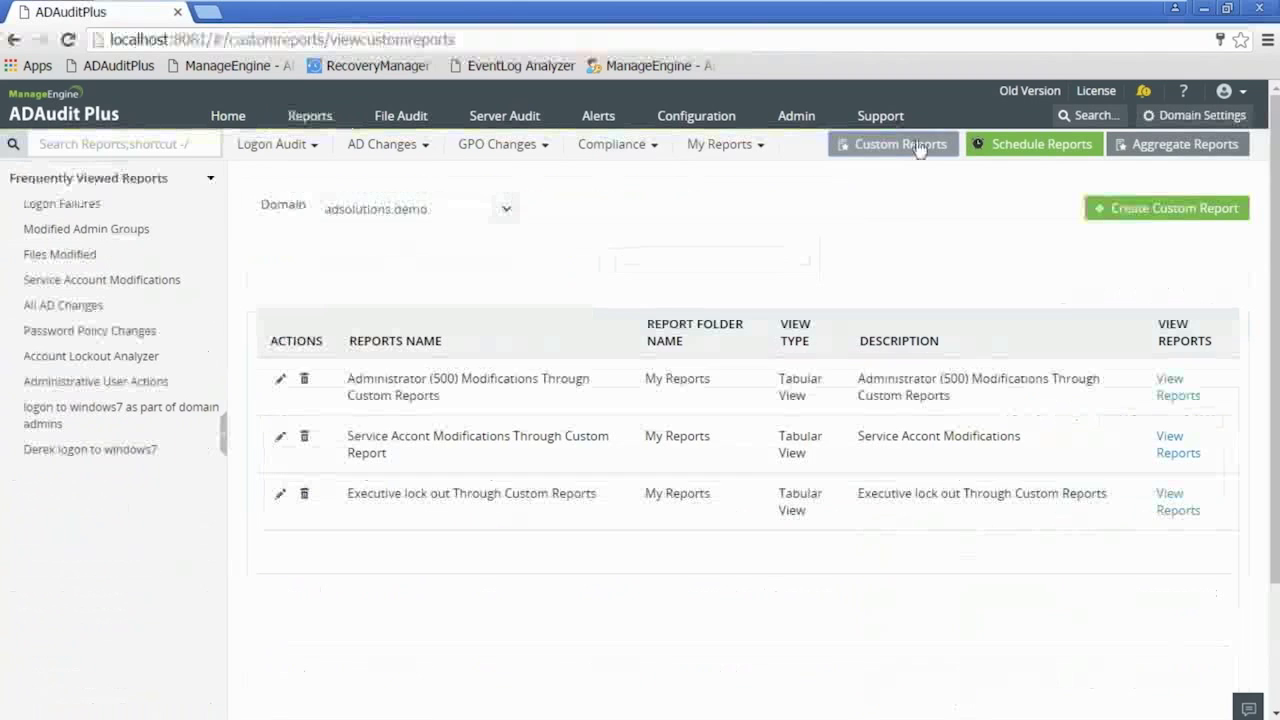
click(1185, 212)
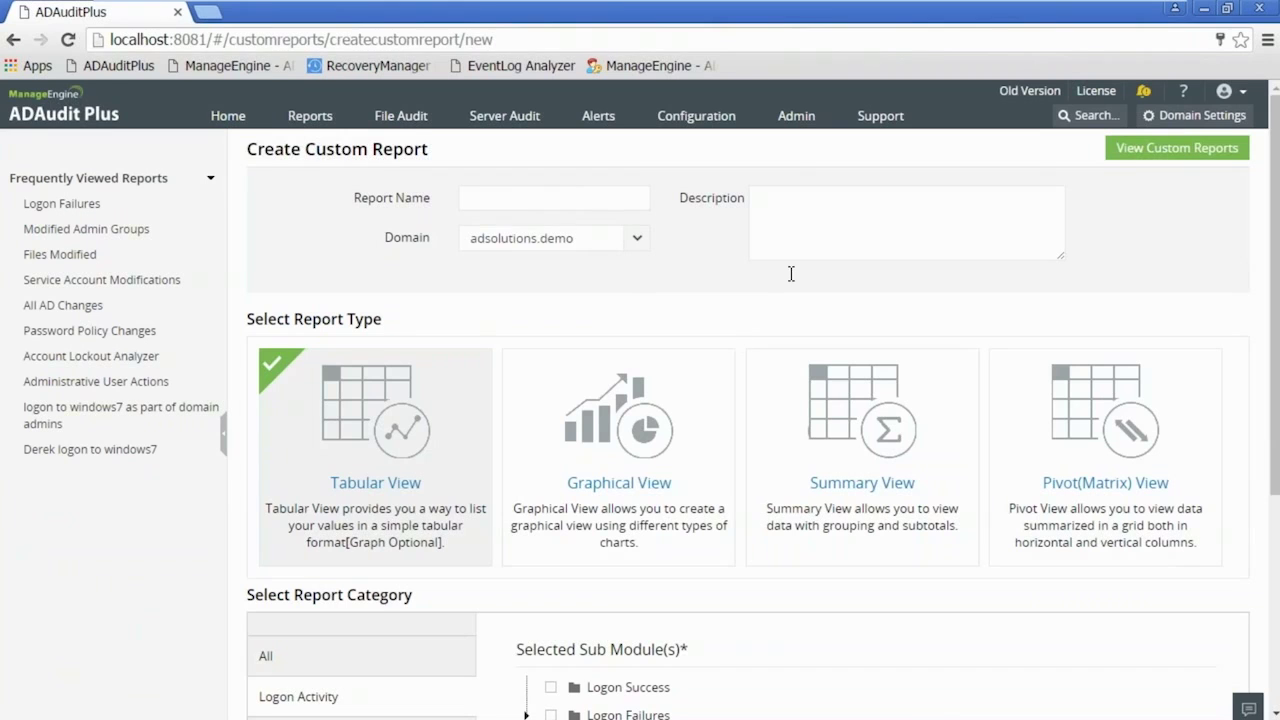
scroll(735, 341, down, 1)
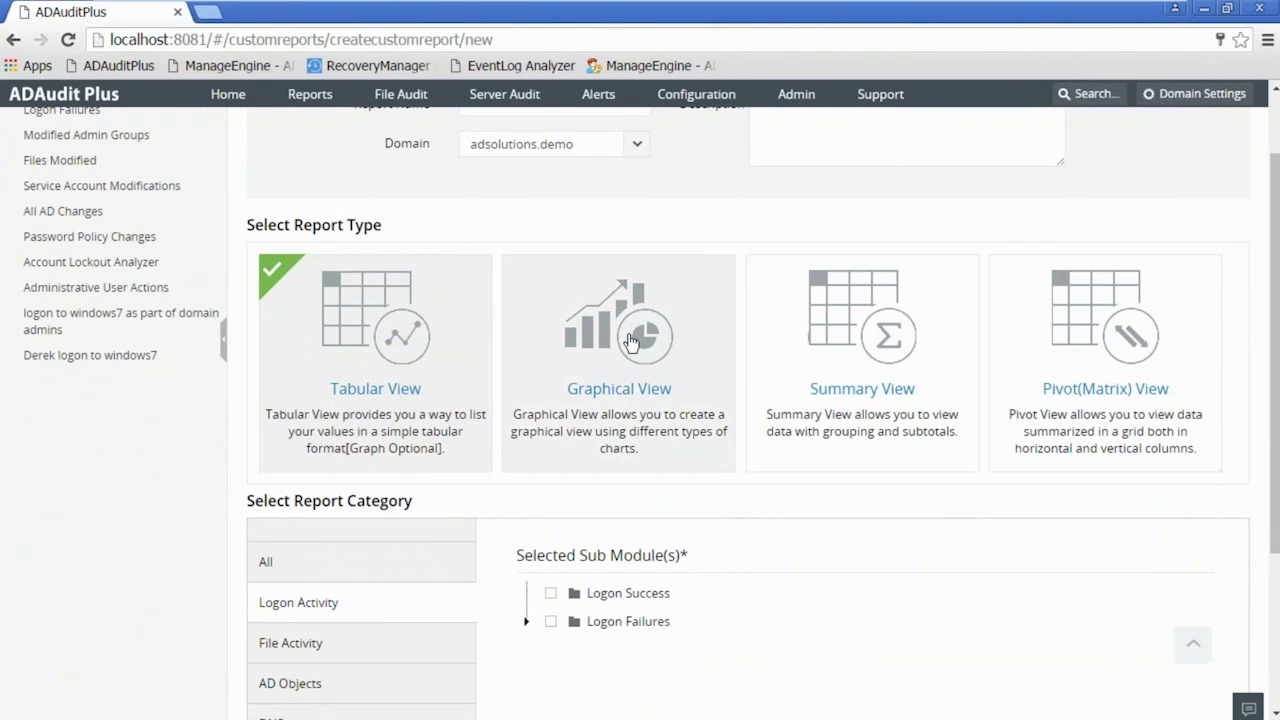
scroll(440, 355, down, 3)
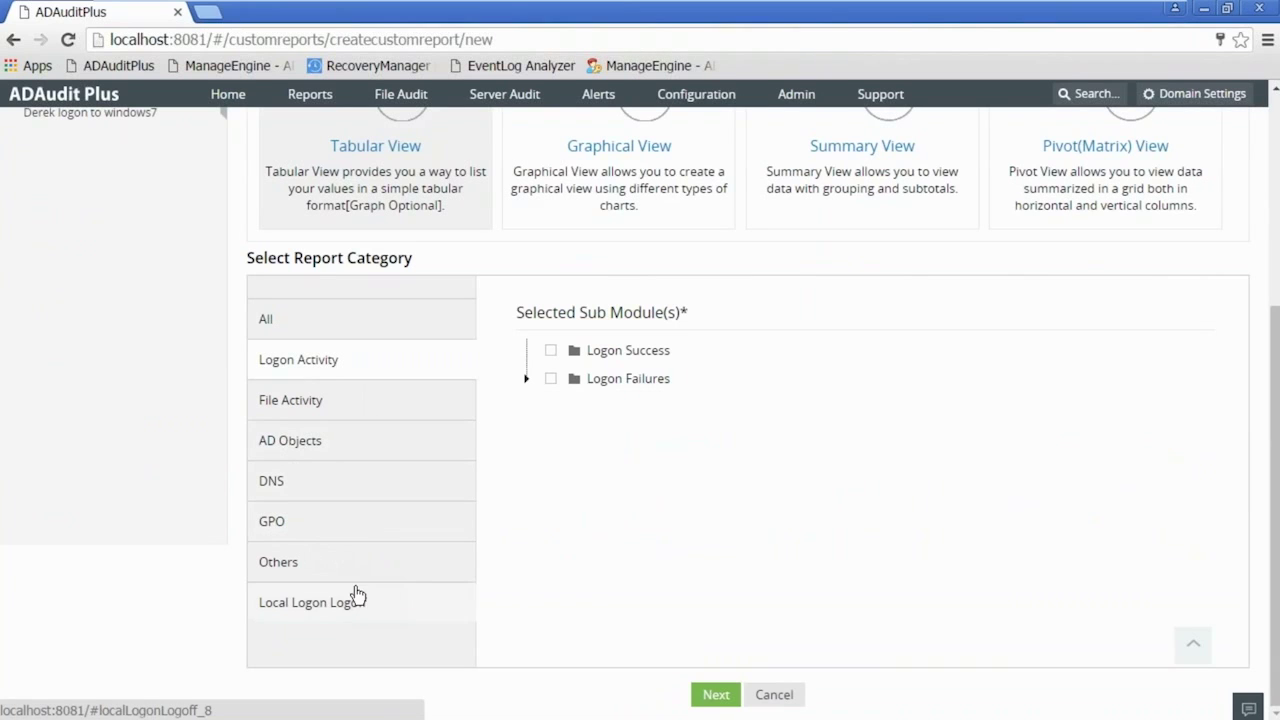
click(304, 402)
click(318, 449)
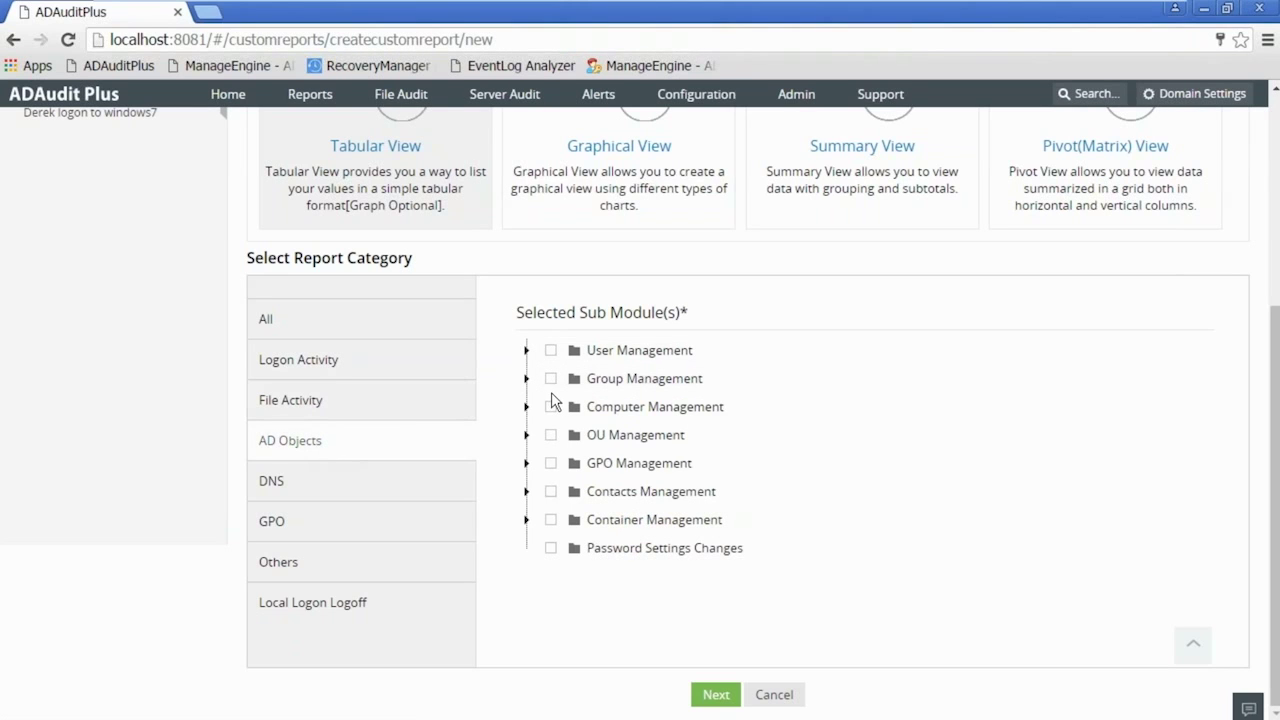
click(550, 436)
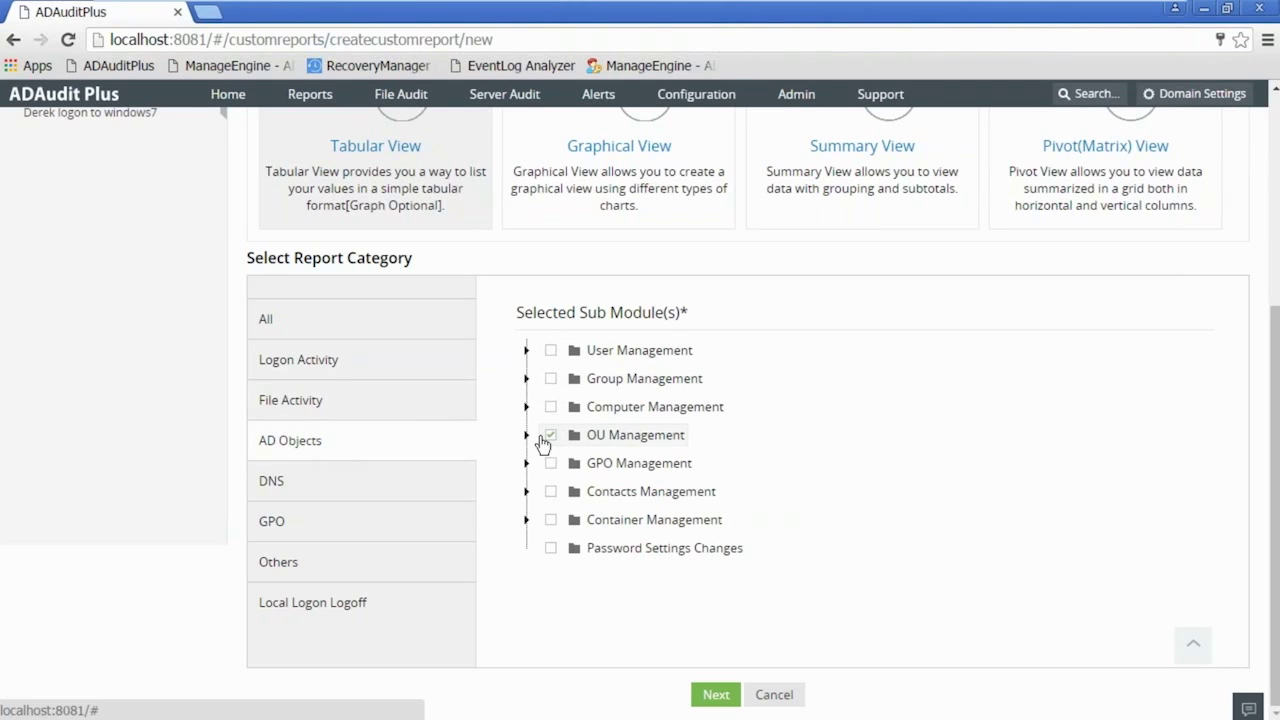
click(526, 436)
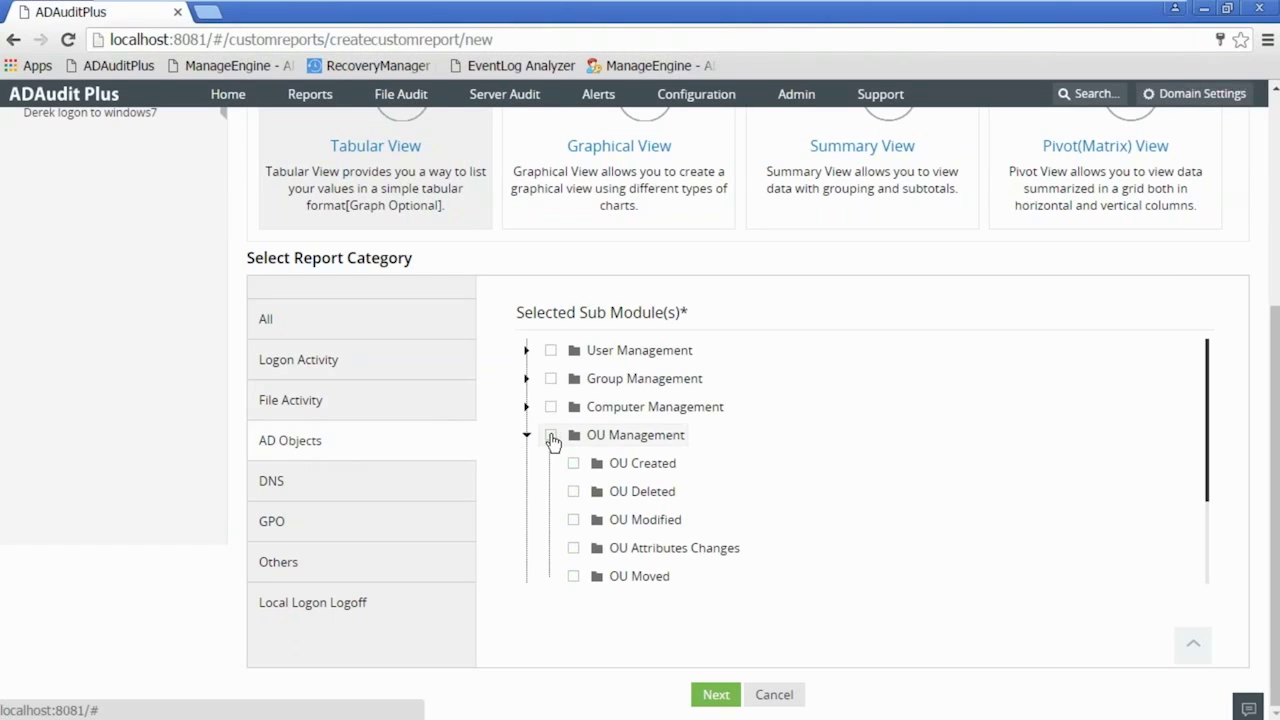
click(573, 464)
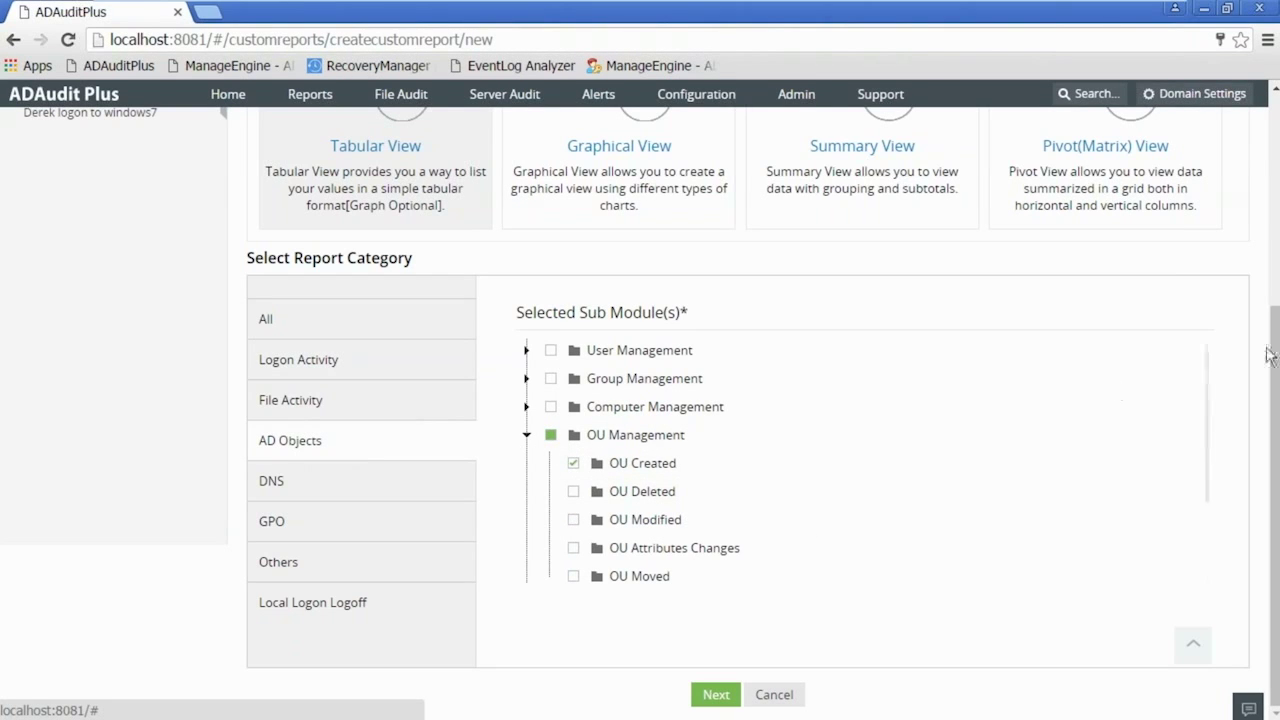
drag(1270, 354, 1270, 144)
- Name the new custom report 'new OU is created'
click(536, 197)
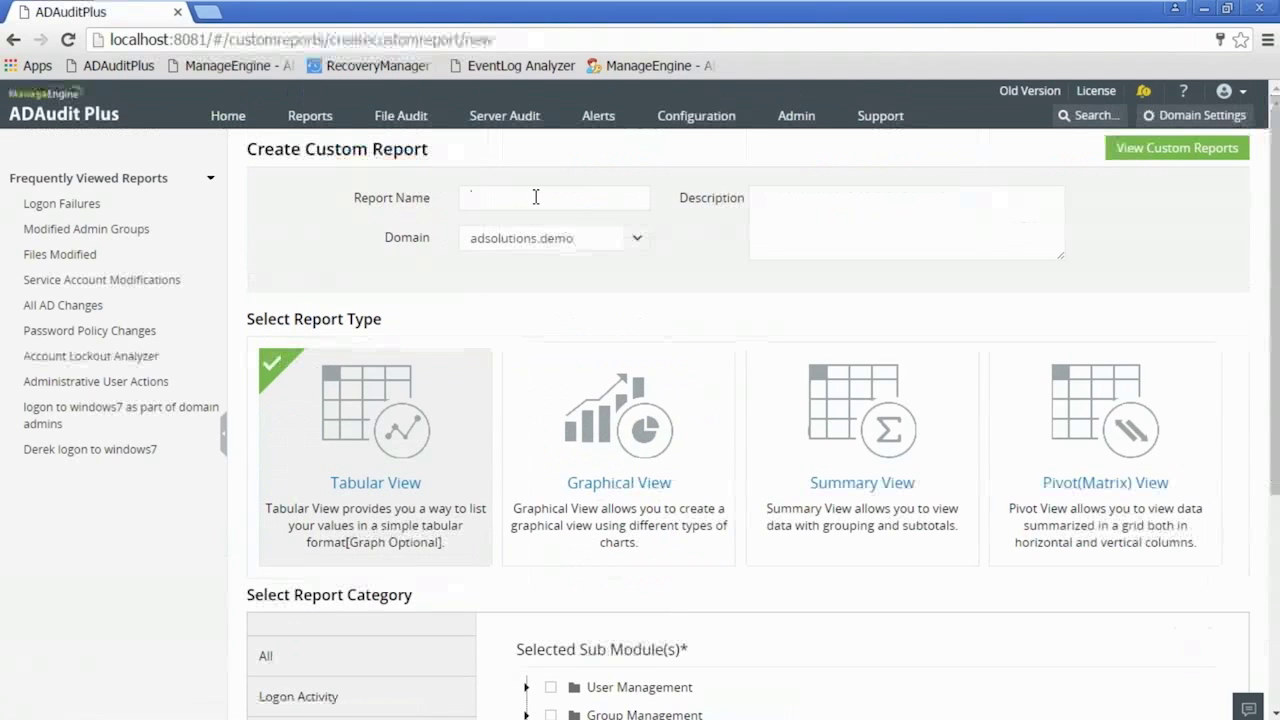
text(new OU is created)
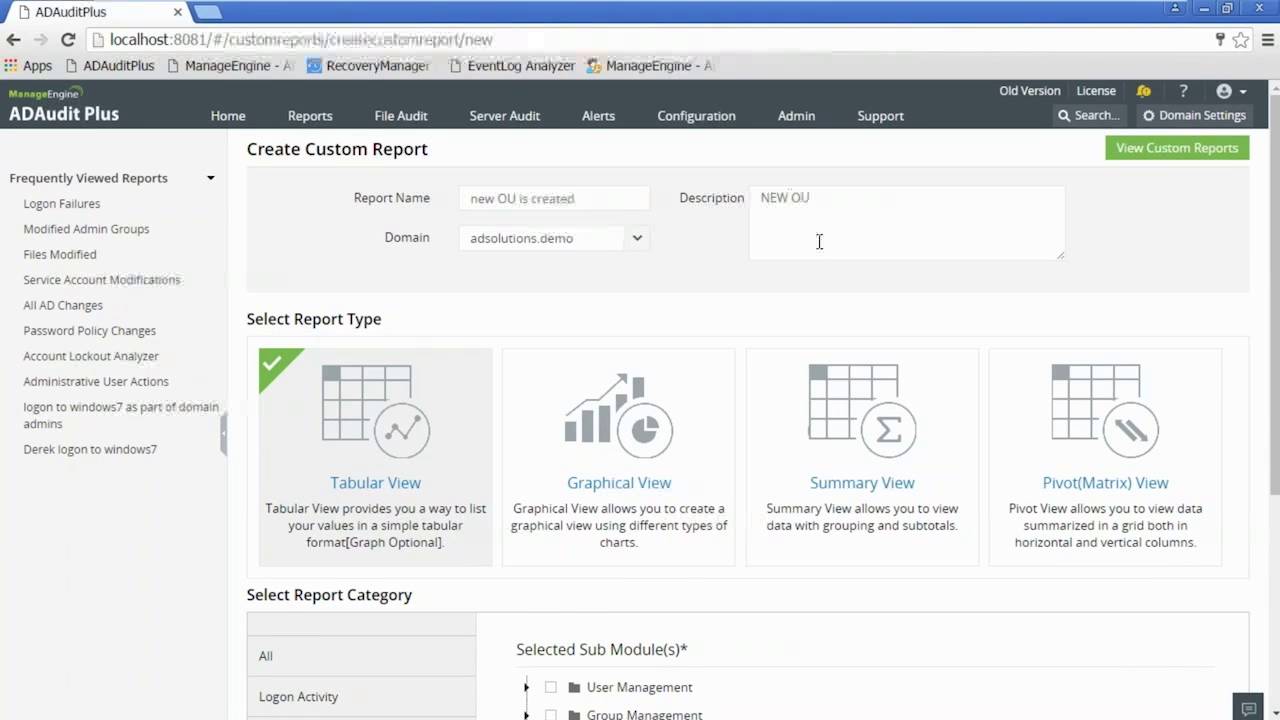
scroll(830, 229, down, 3)
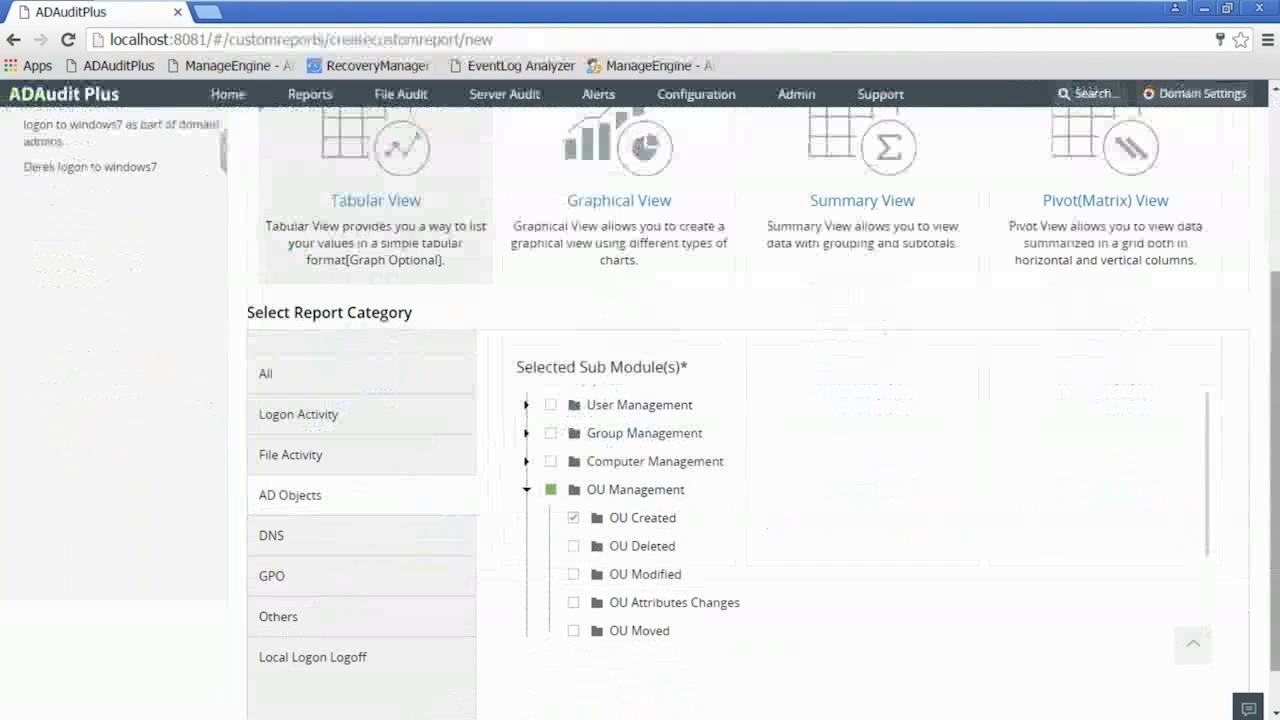
scroll(1277, 519, down, 1)
- Add the Caller User SID column, save the report, and run it
click(722, 697)
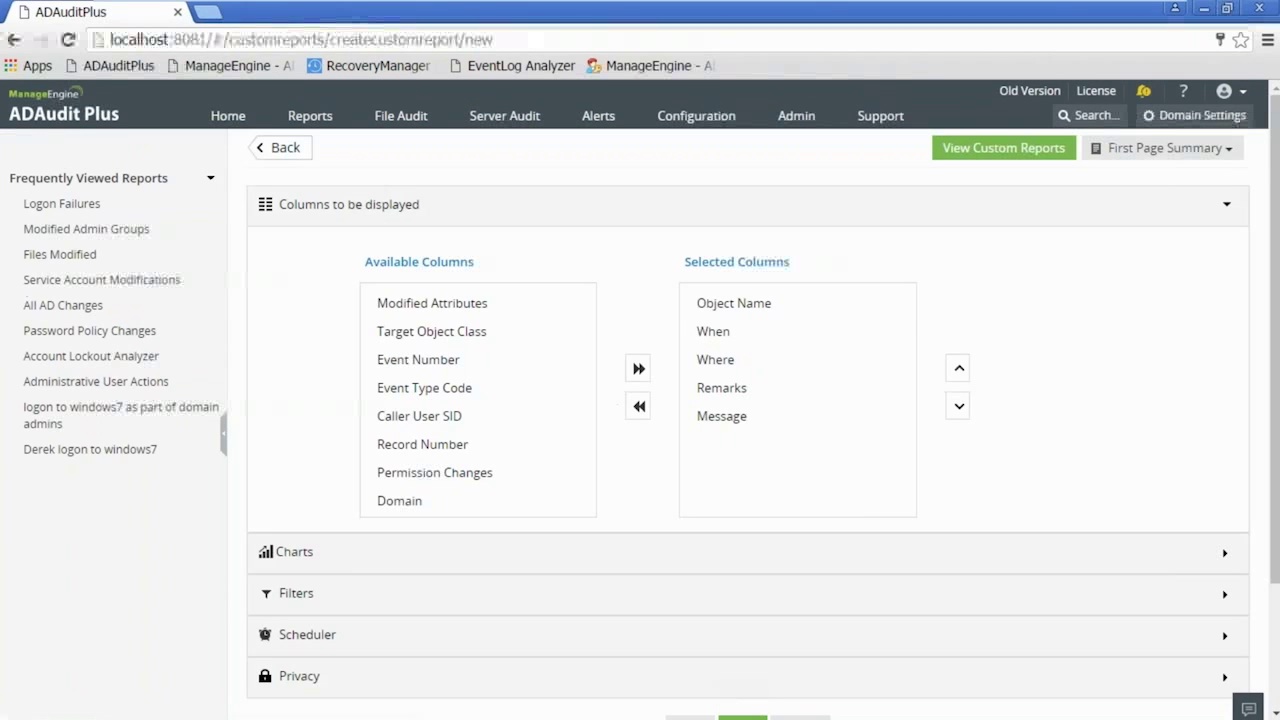
click(430, 418)
click(640, 370)
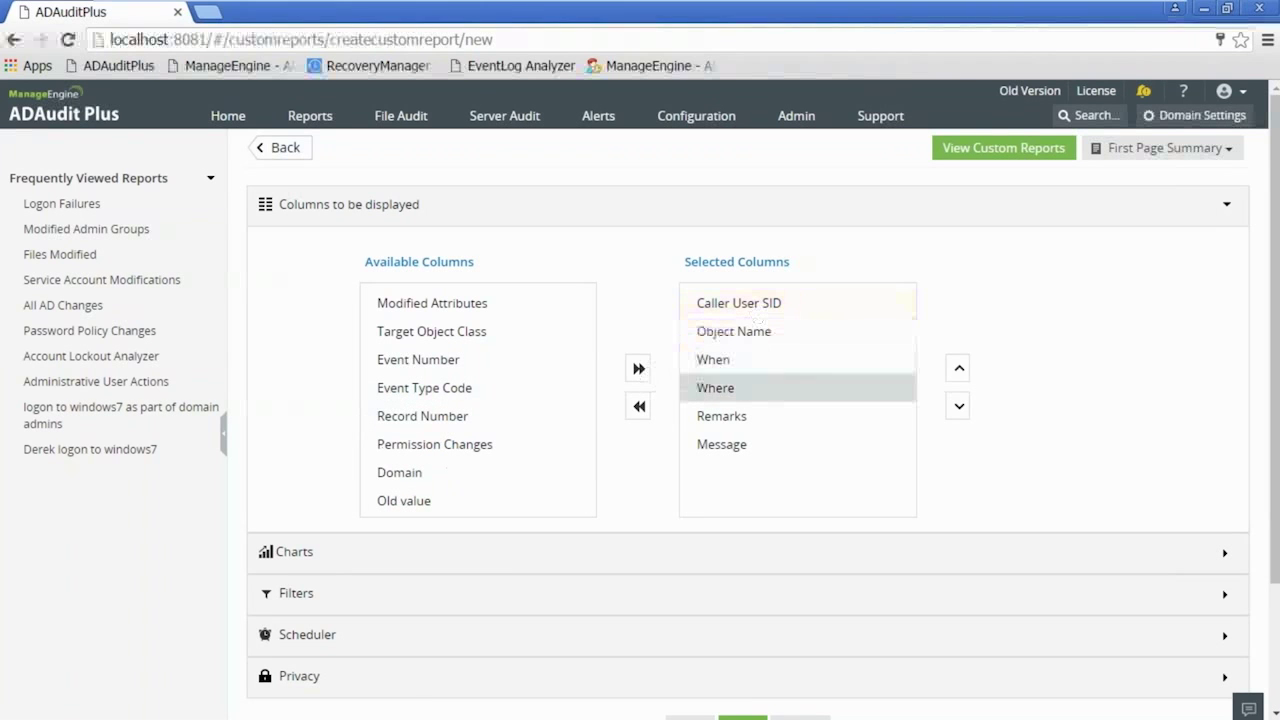
scroll(638, 483, down, 2)
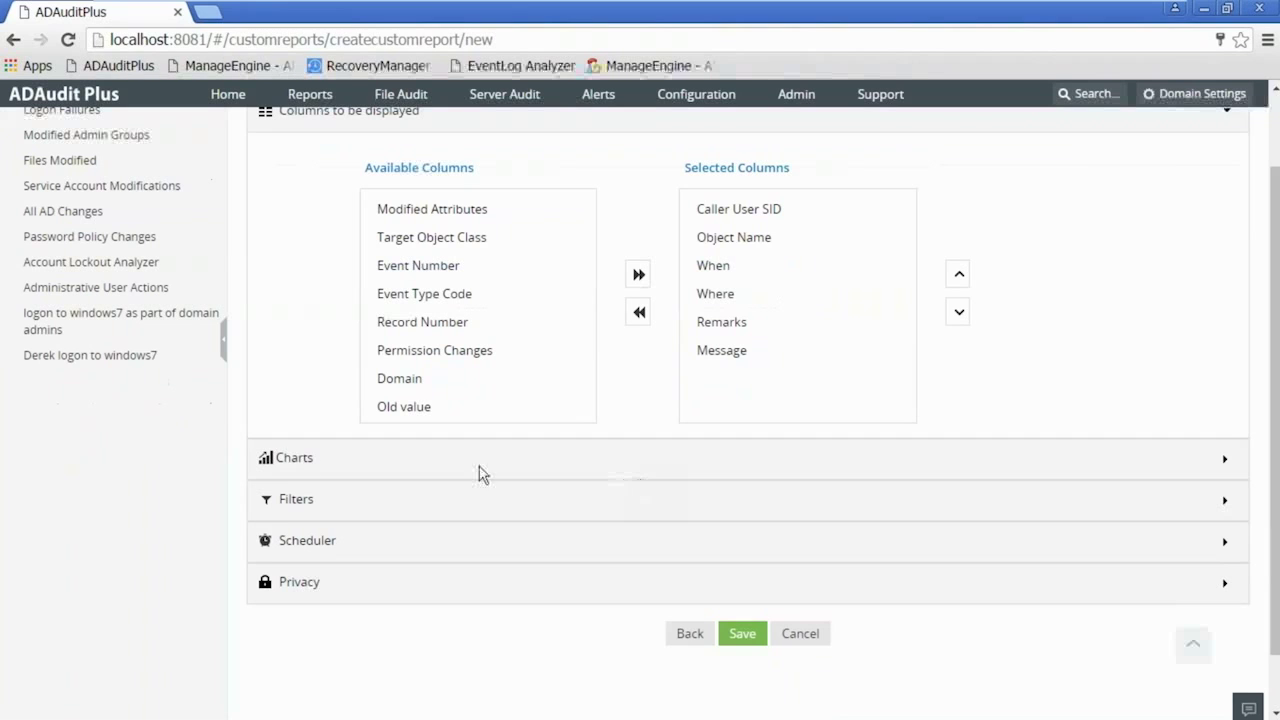
click(745, 634)
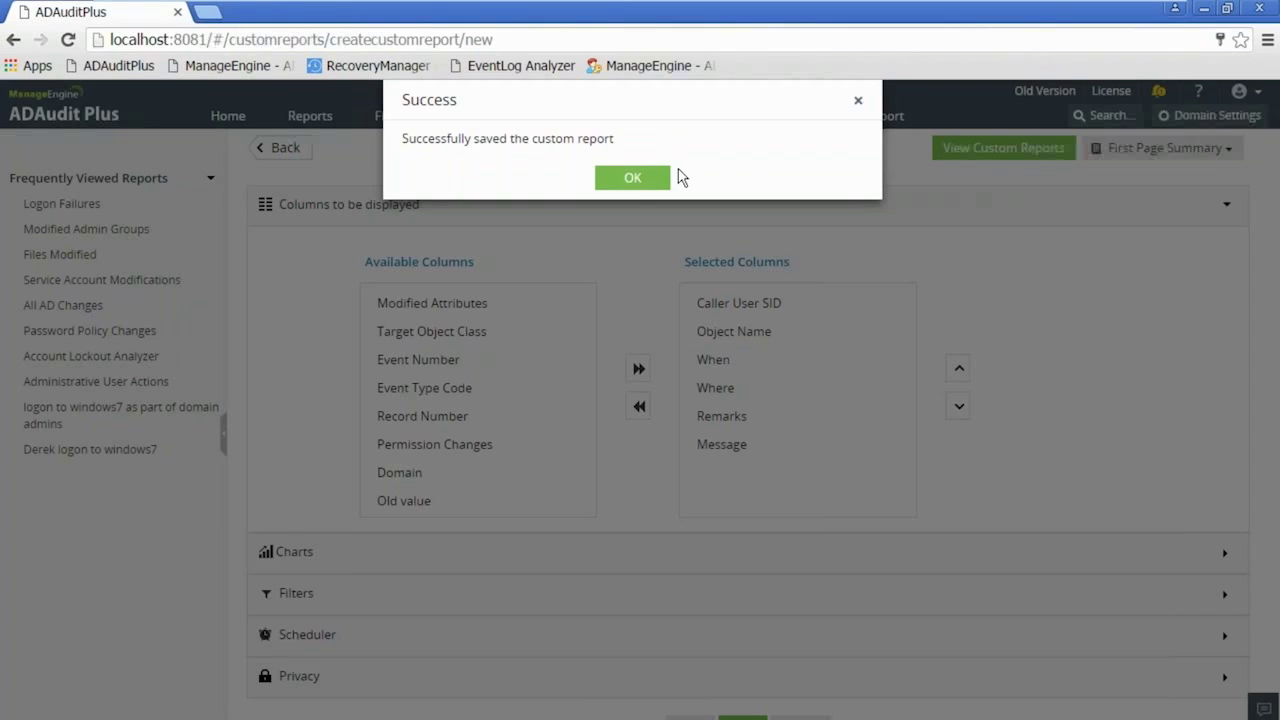
click(643, 179)
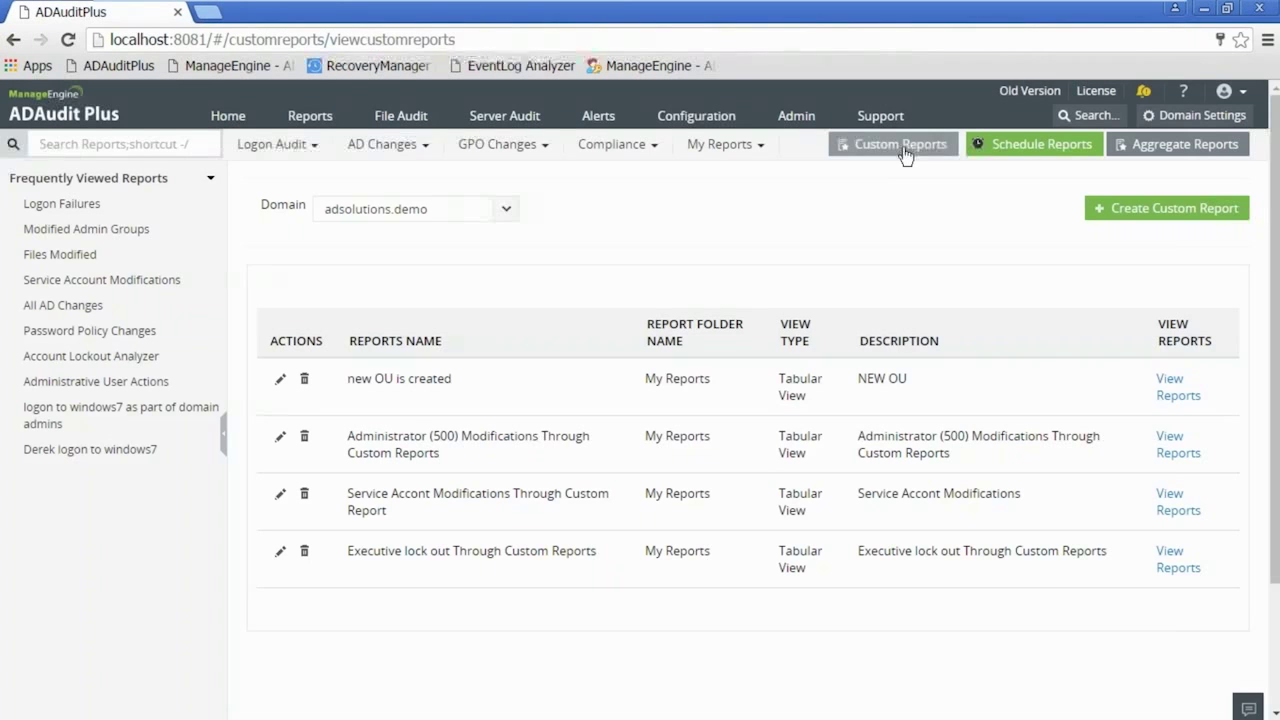
click(1177, 387)
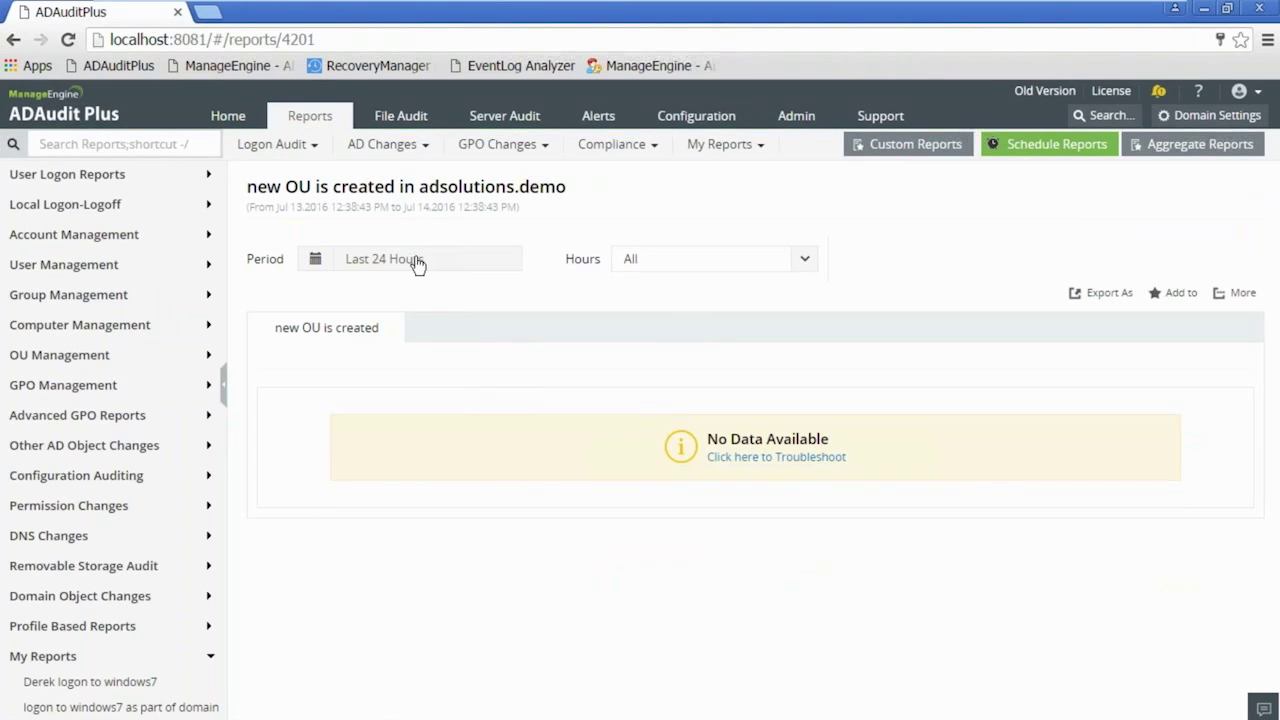
- Create a Sweden organizational unit under Inuit in Active Directory Users and Computers, then return to ADAudit Plus
click(310, 700)
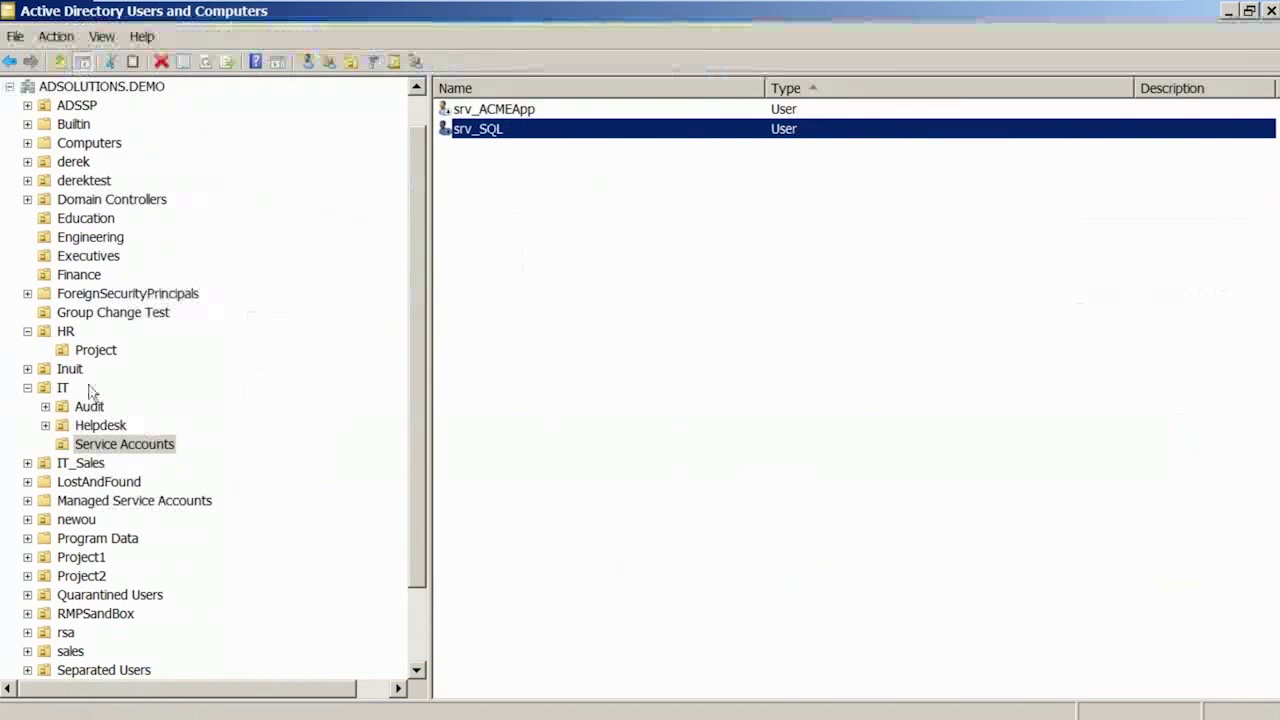
right_click(70, 370)
mouse_move(187, 455)
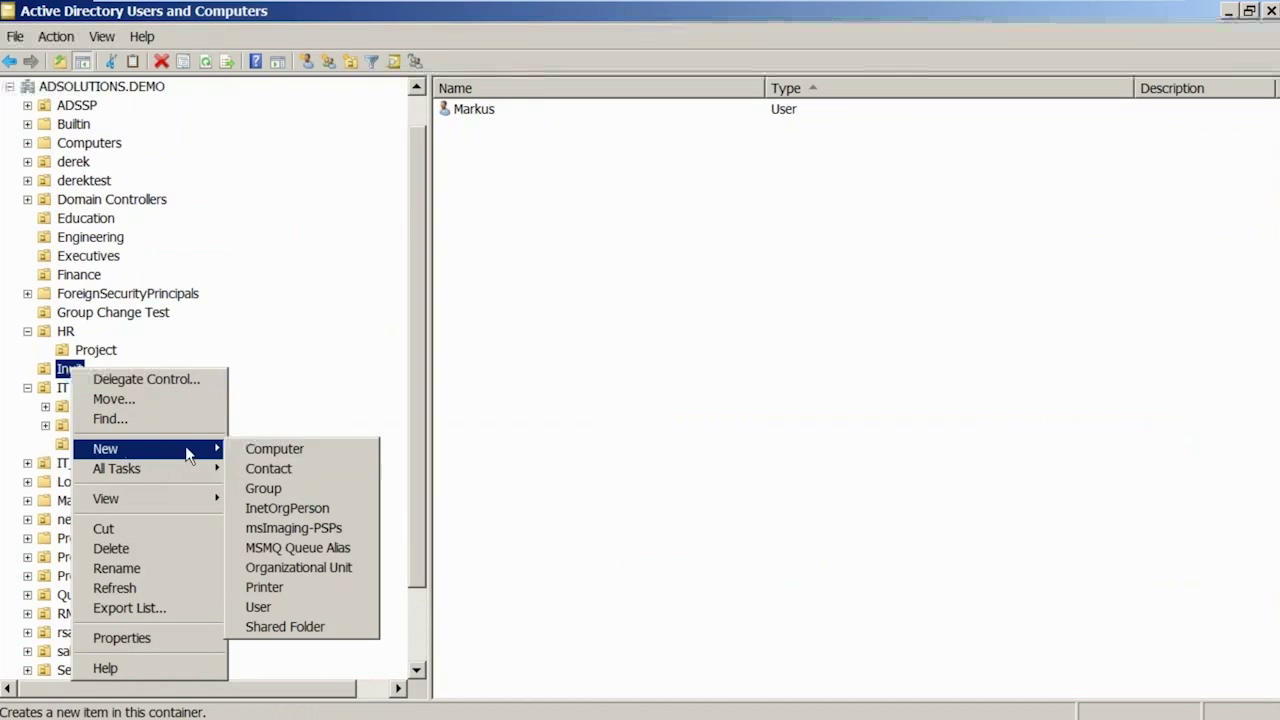
click(320, 570)
text(Sweden)
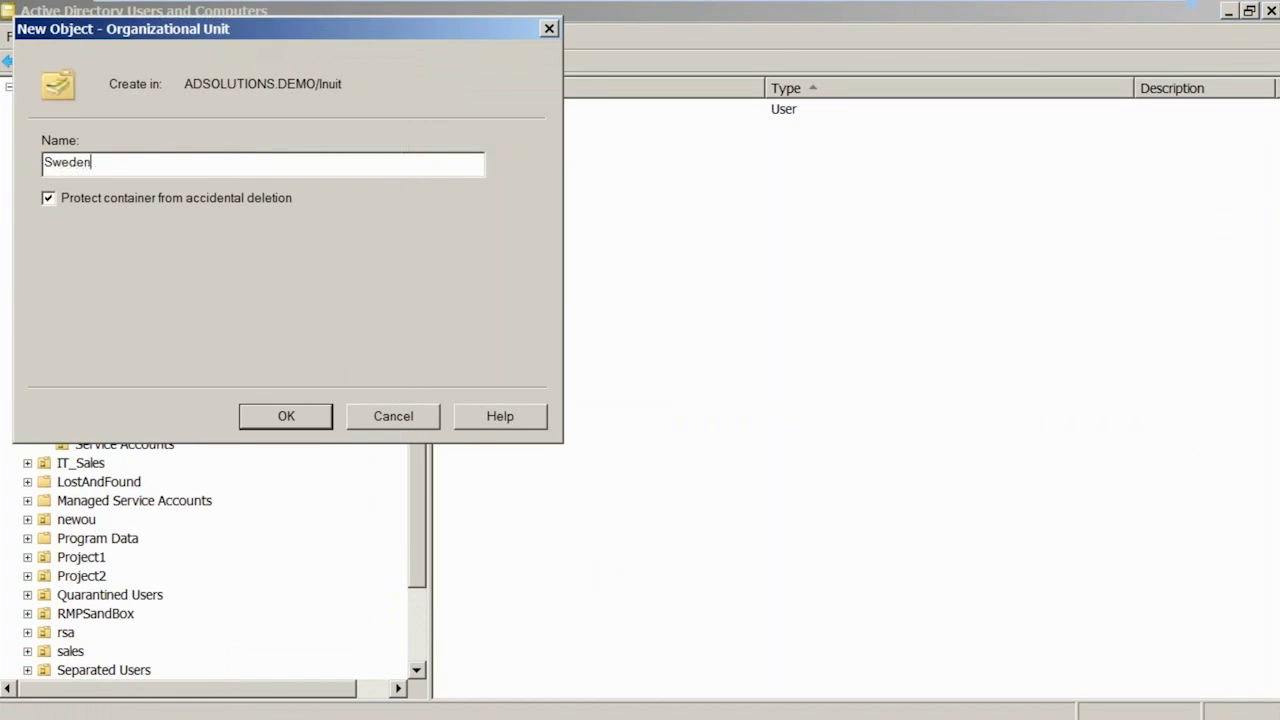
key(Return)
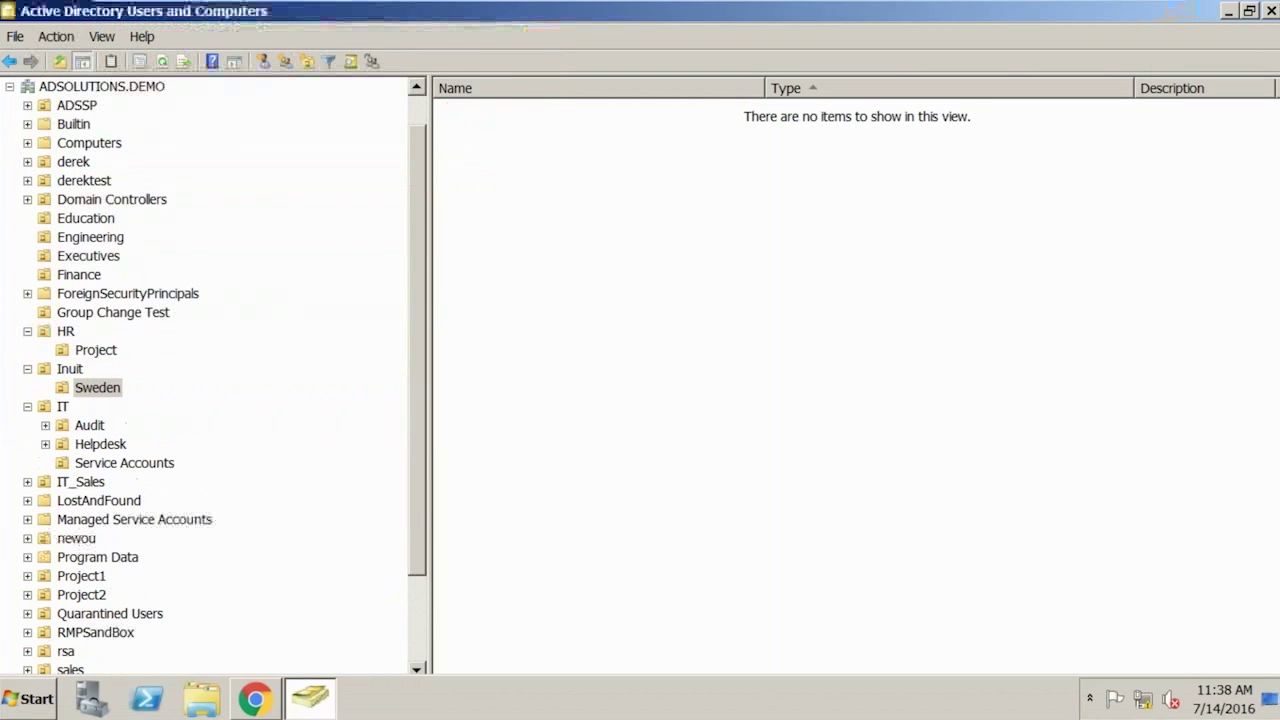
click(252, 698)
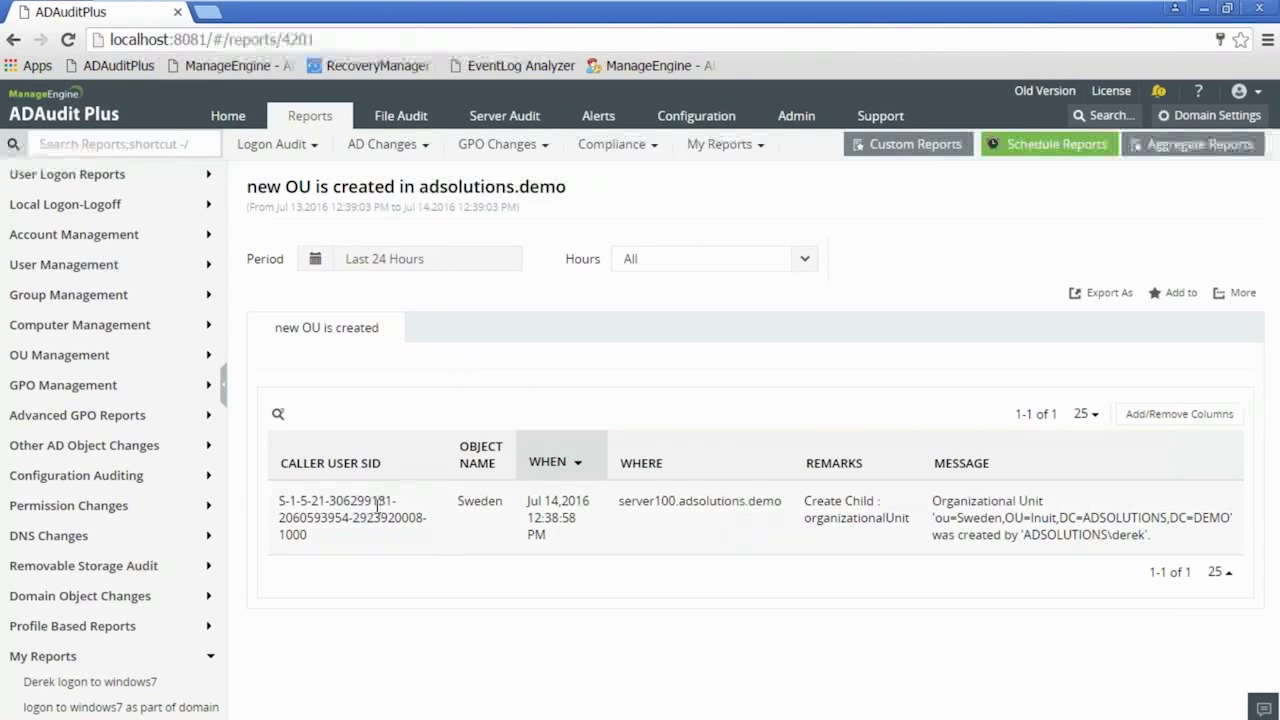
- Add the 'new OU is created' report to My Reports
drag(281, 503, 287, 536)
click(306, 536)
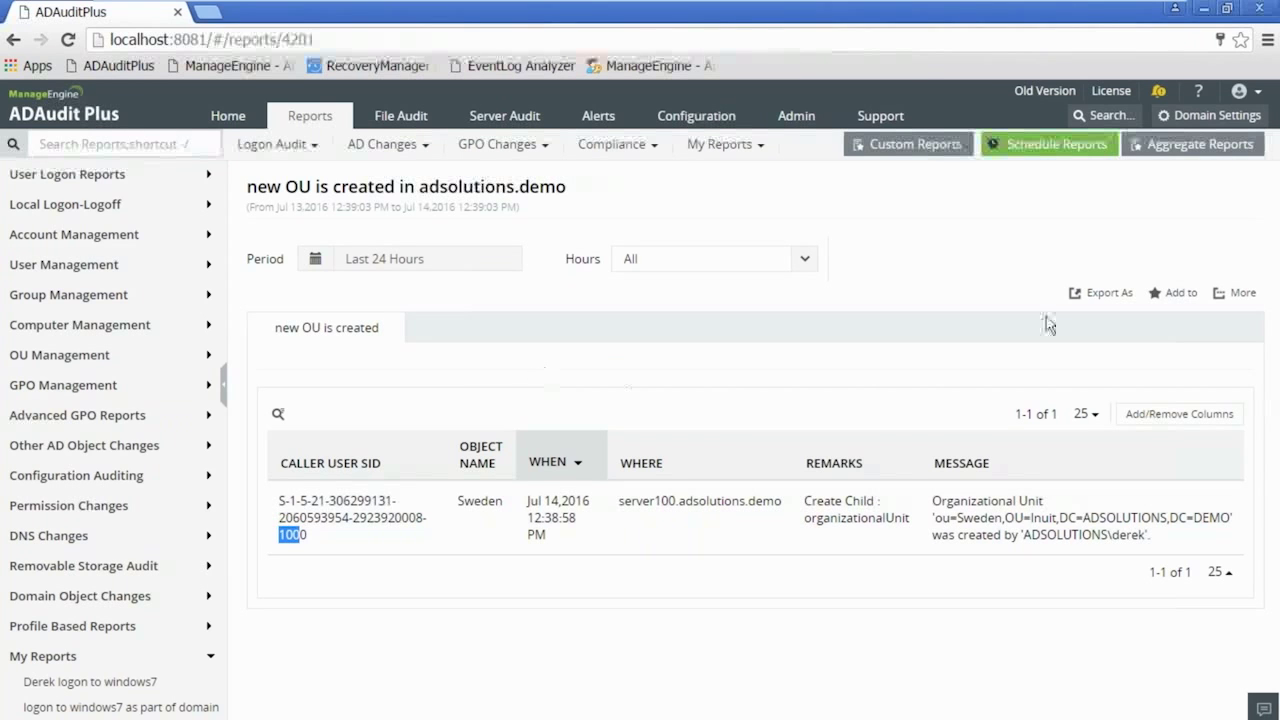
click(1178, 292)
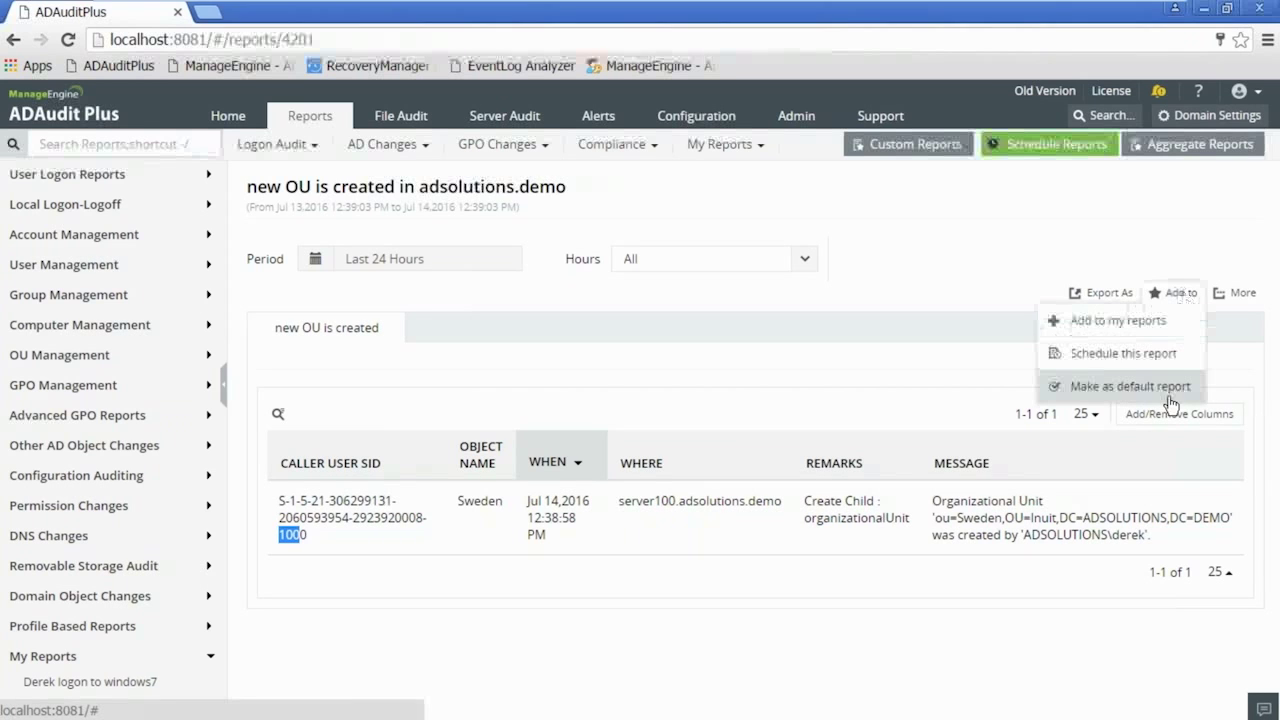
click(1117, 322)
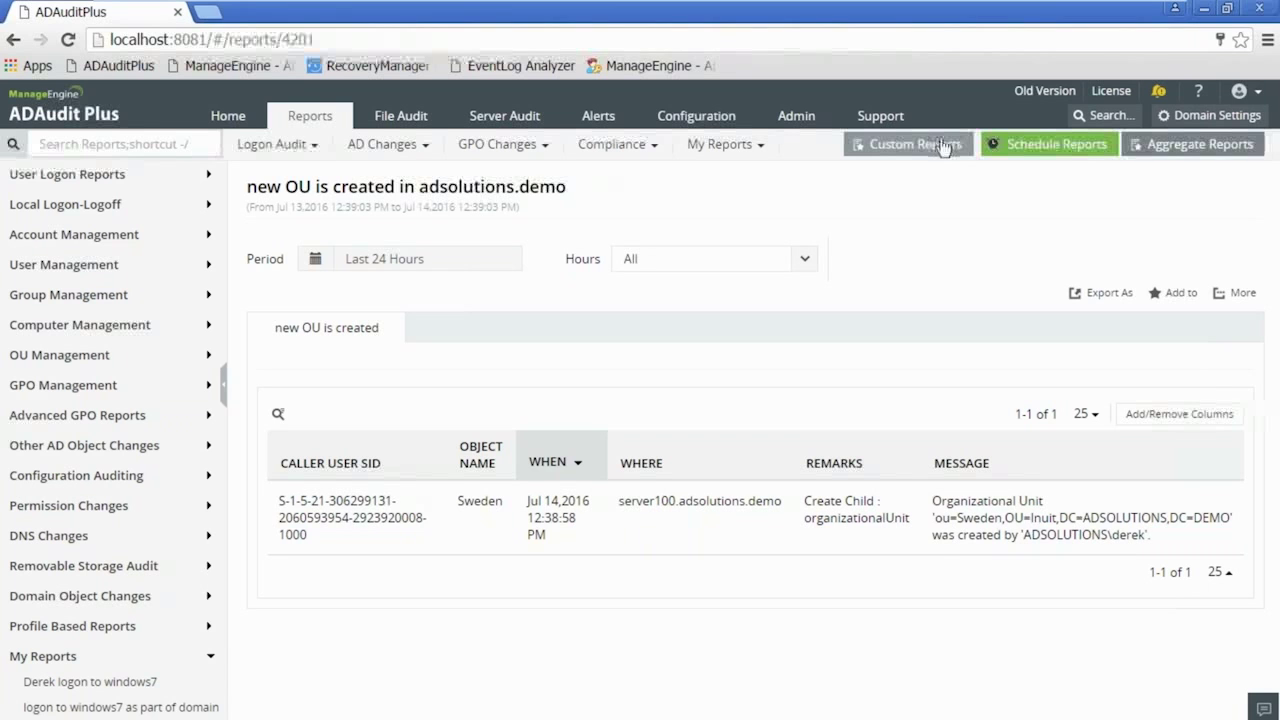
- Open the Logon Failures report under User Logon Reports
click(95, 176)
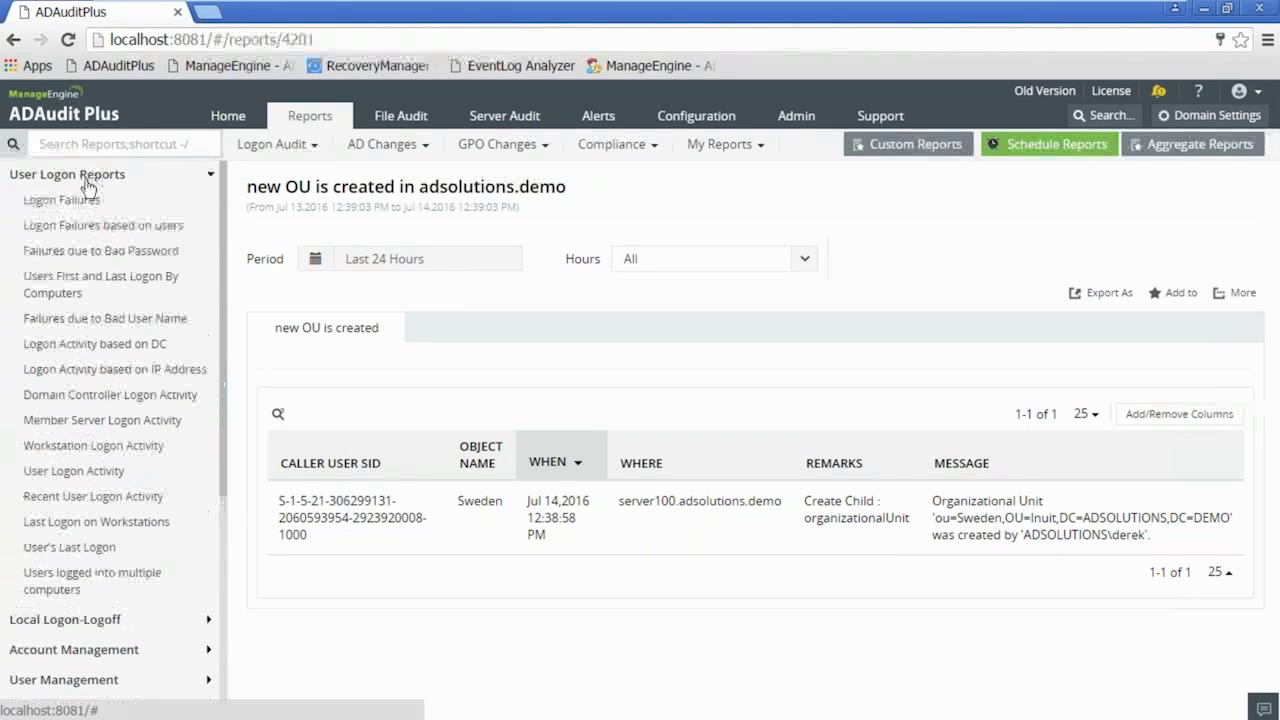
click(86, 203)
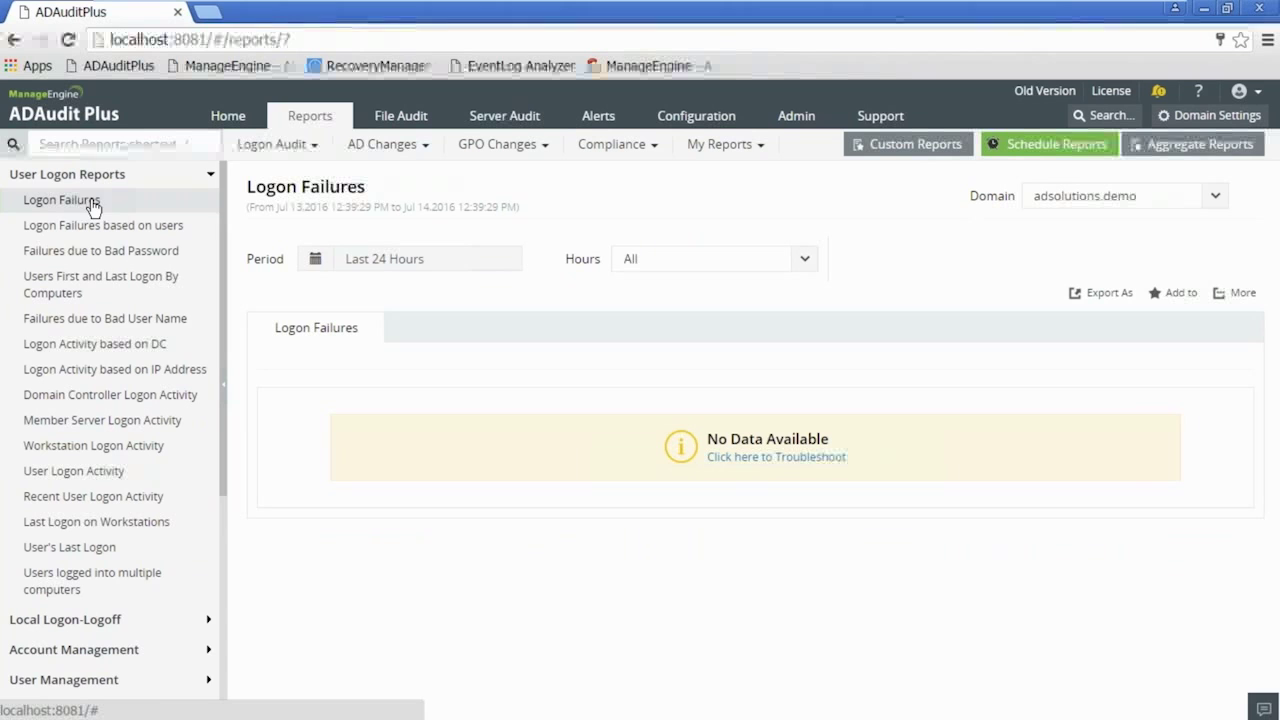
mouse_move(1096, 9)
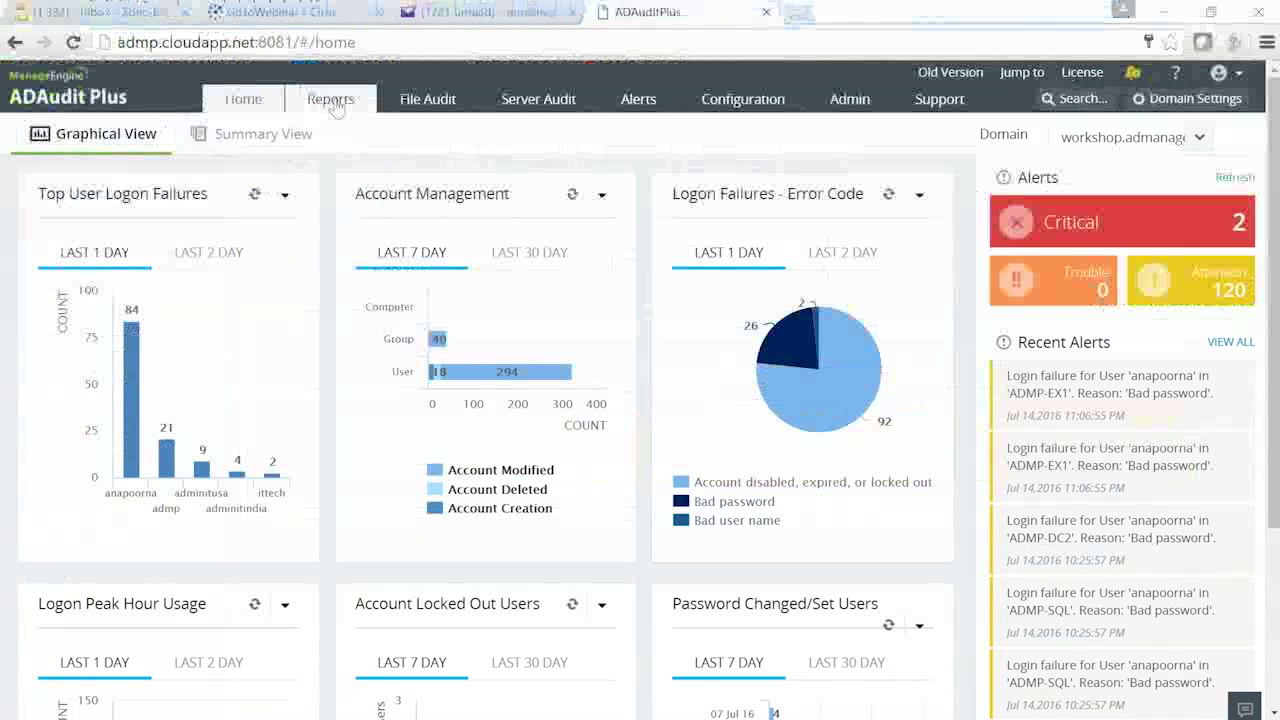
- Open the Logon Activity based on DC report from the Logon Audit reports
click(331, 98)
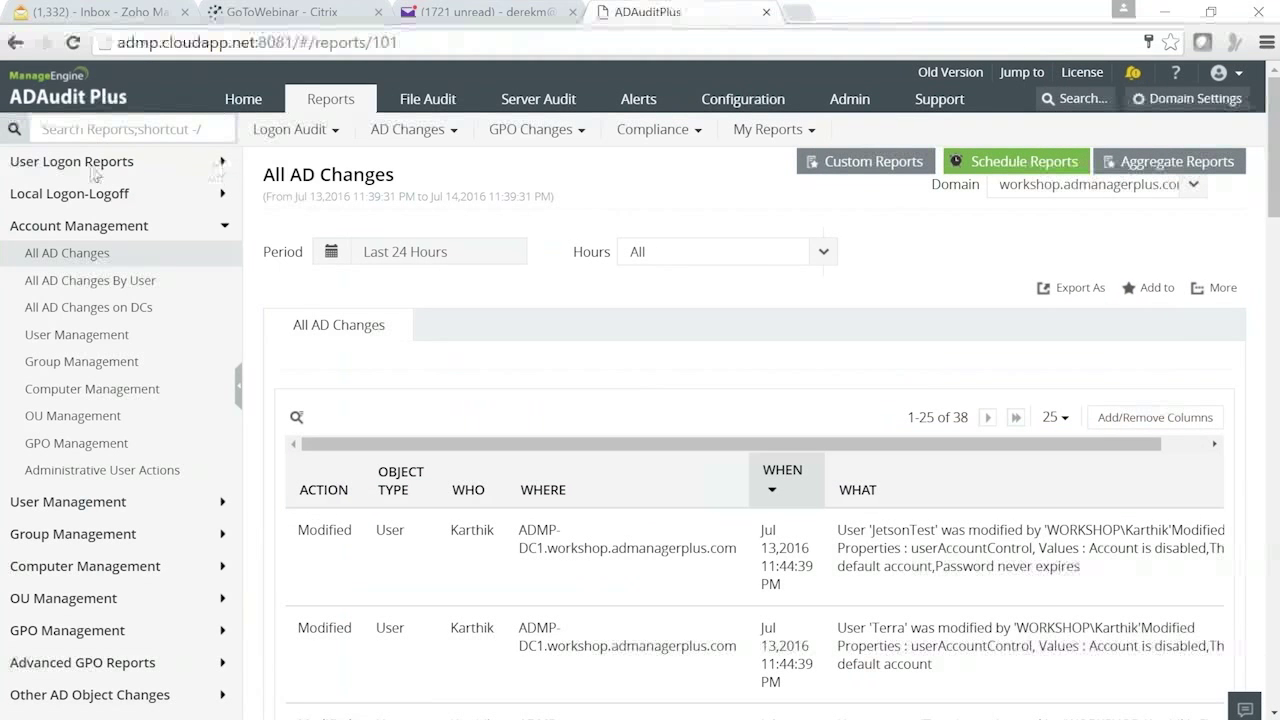
click(48, 228)
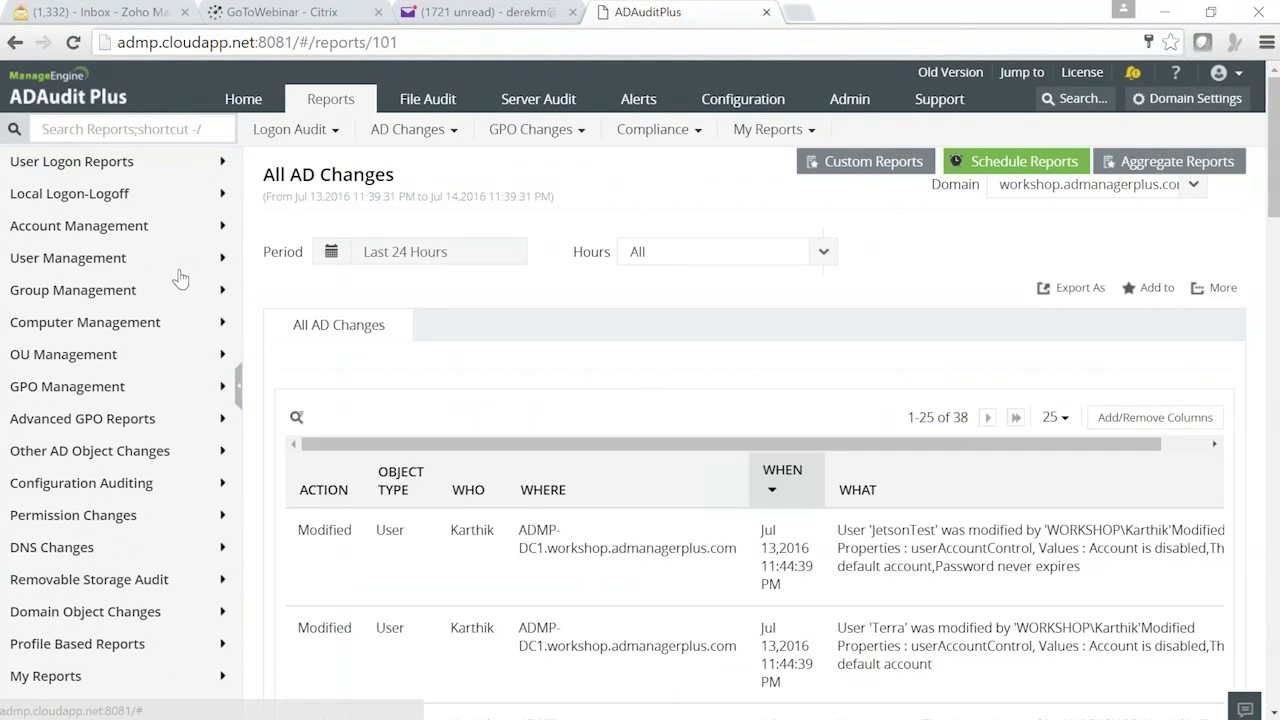
click(58, 205)
click(60, 222)
click(62, 248)
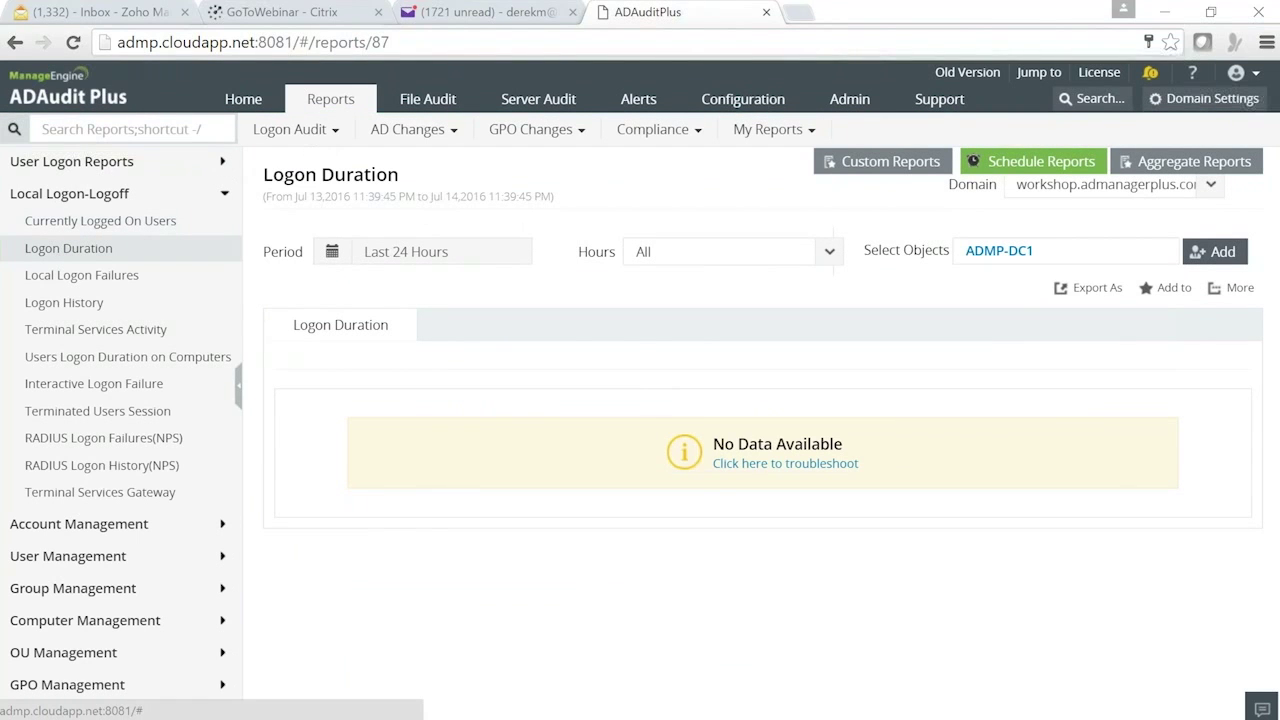
click(317, 140)
click(376, 228)
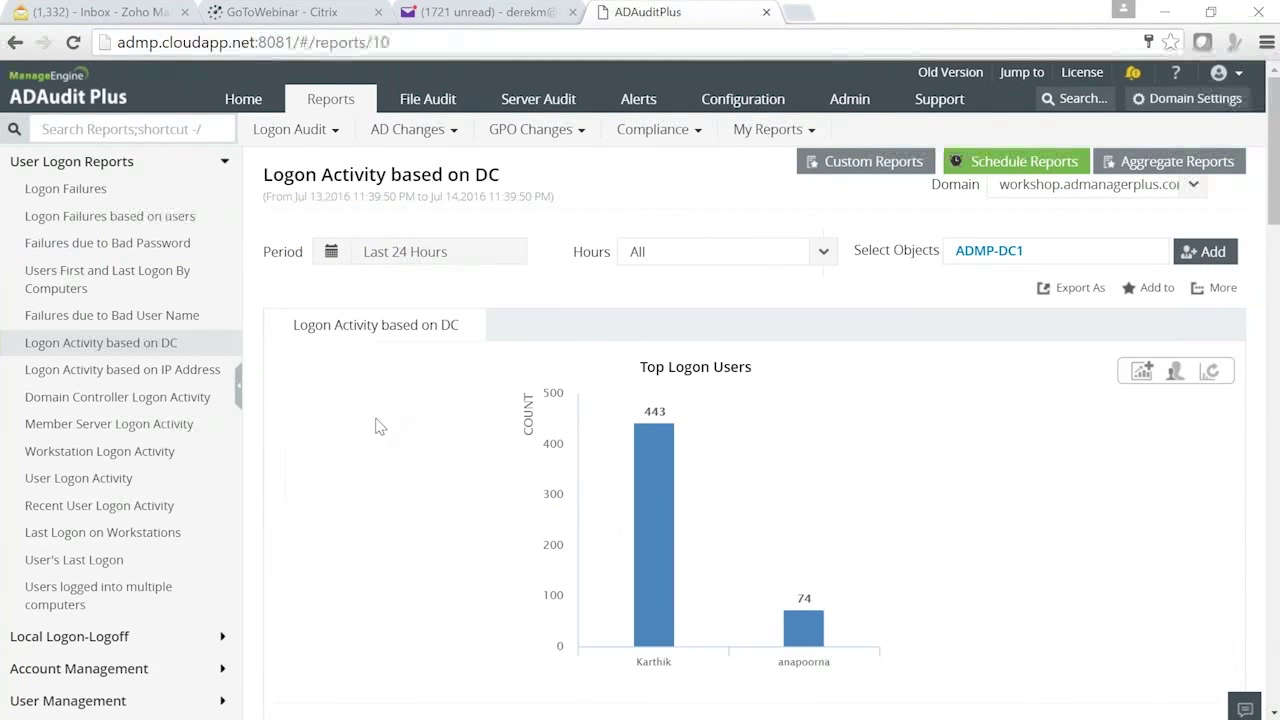
- Switch the Top Logon Users chart to a pie chart, then to horizontal bars
mouse_move(654, 440)
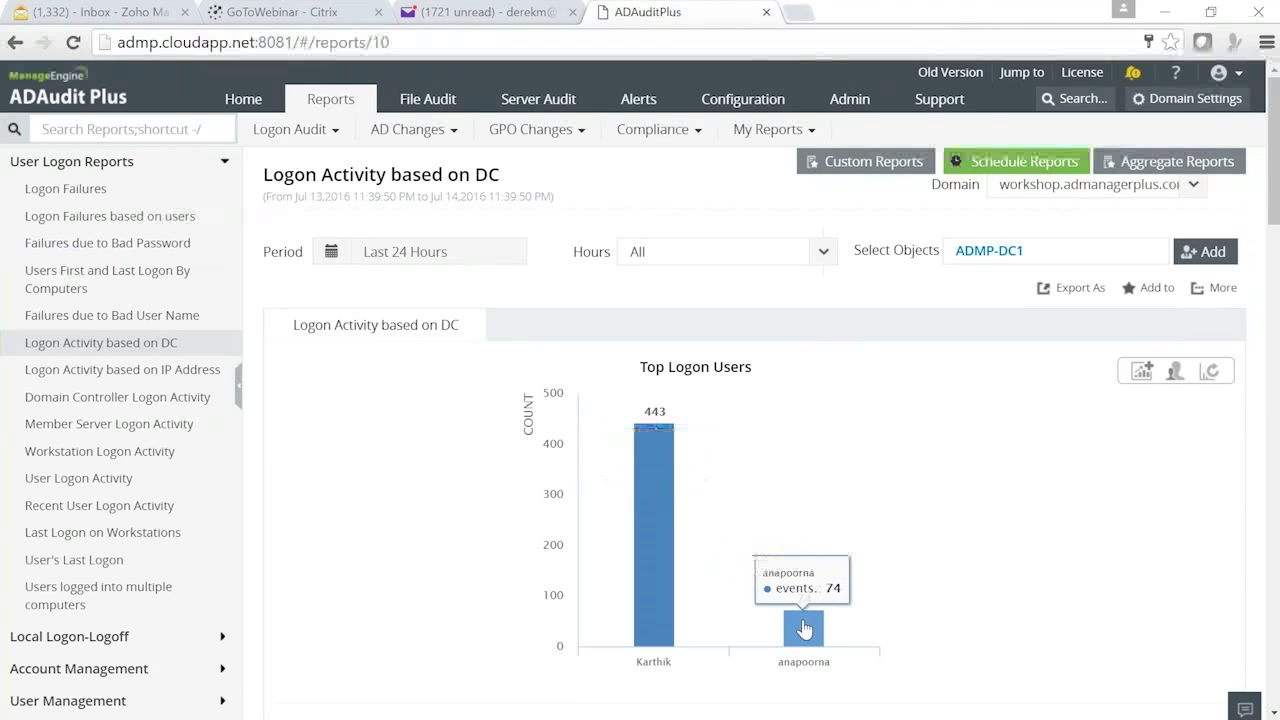
mouse_move(1209, 378)
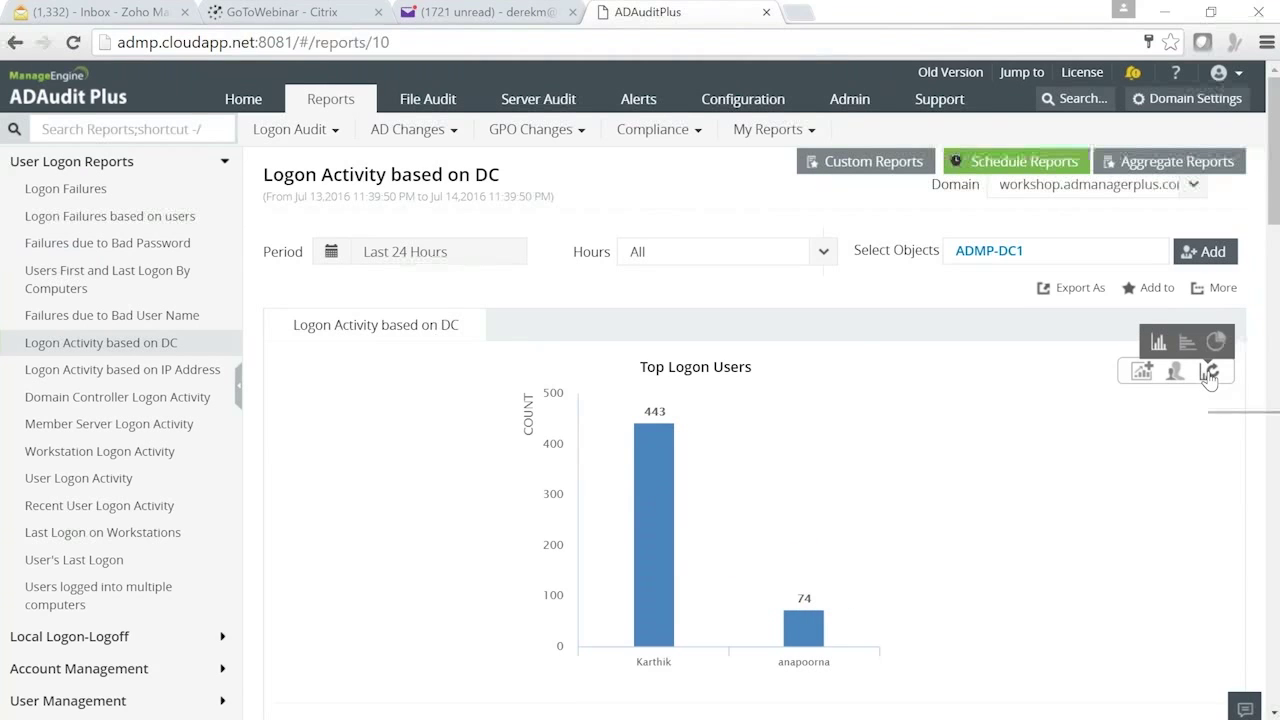
click(1216, 342)
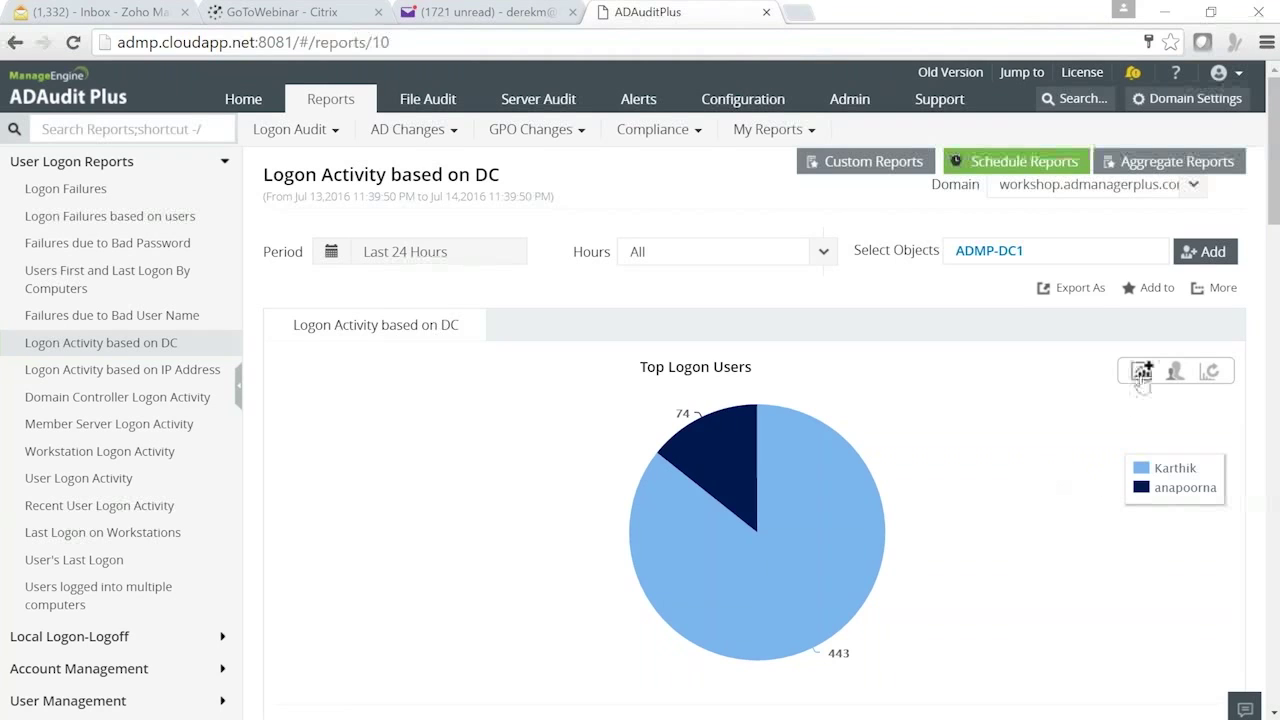
mouse_move(1207, 372)
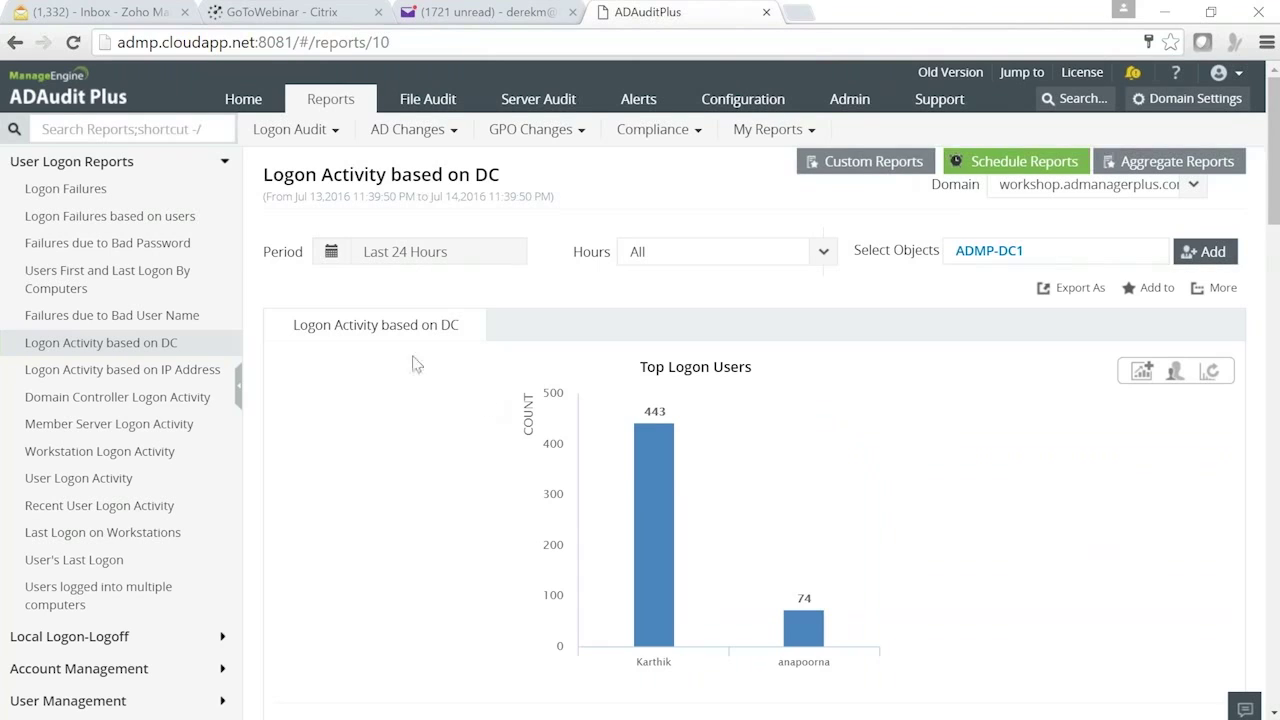
mouse_move(1210, 370)
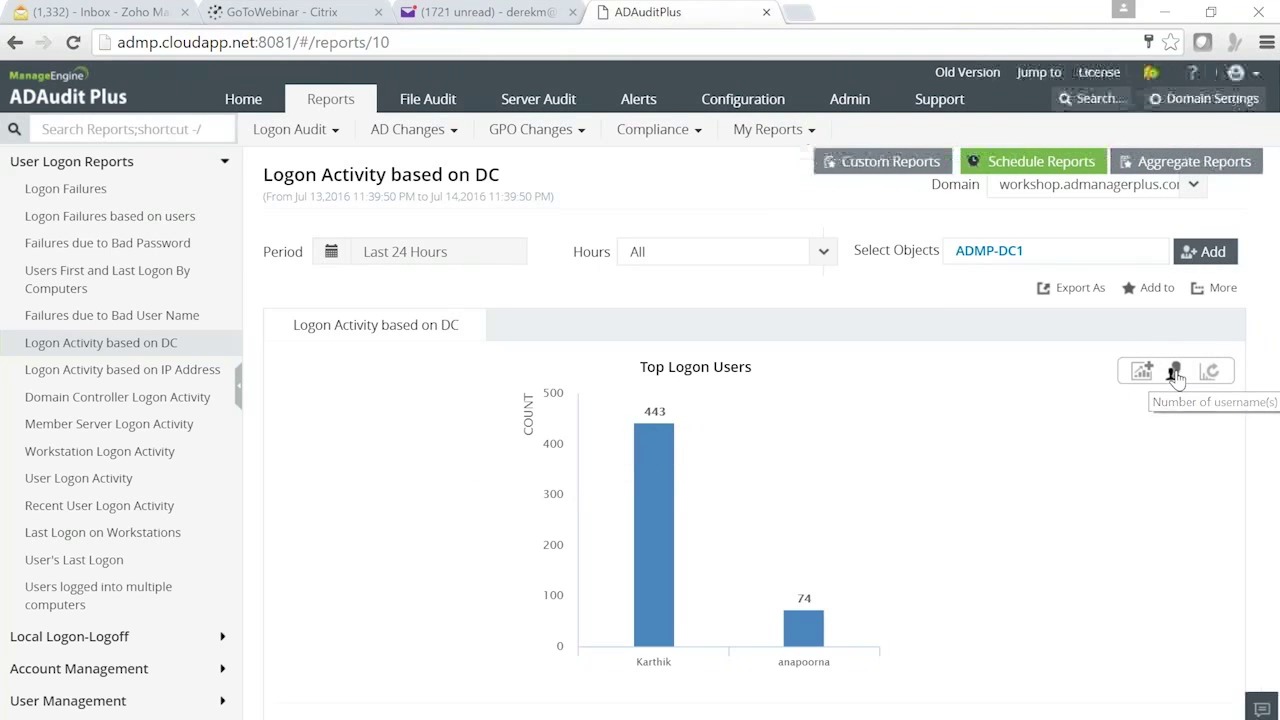
click(1176, 376)
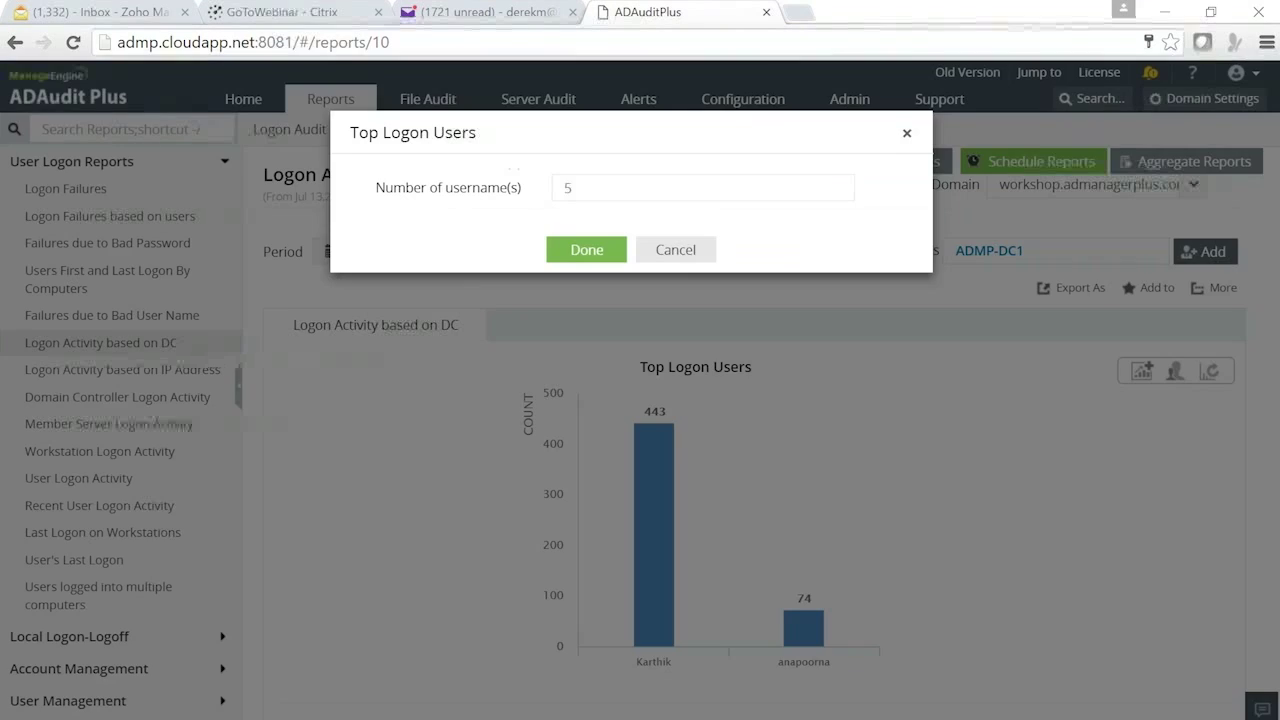
click(686, 246)
mouse_move(1210, 372)
click(1216, 342)
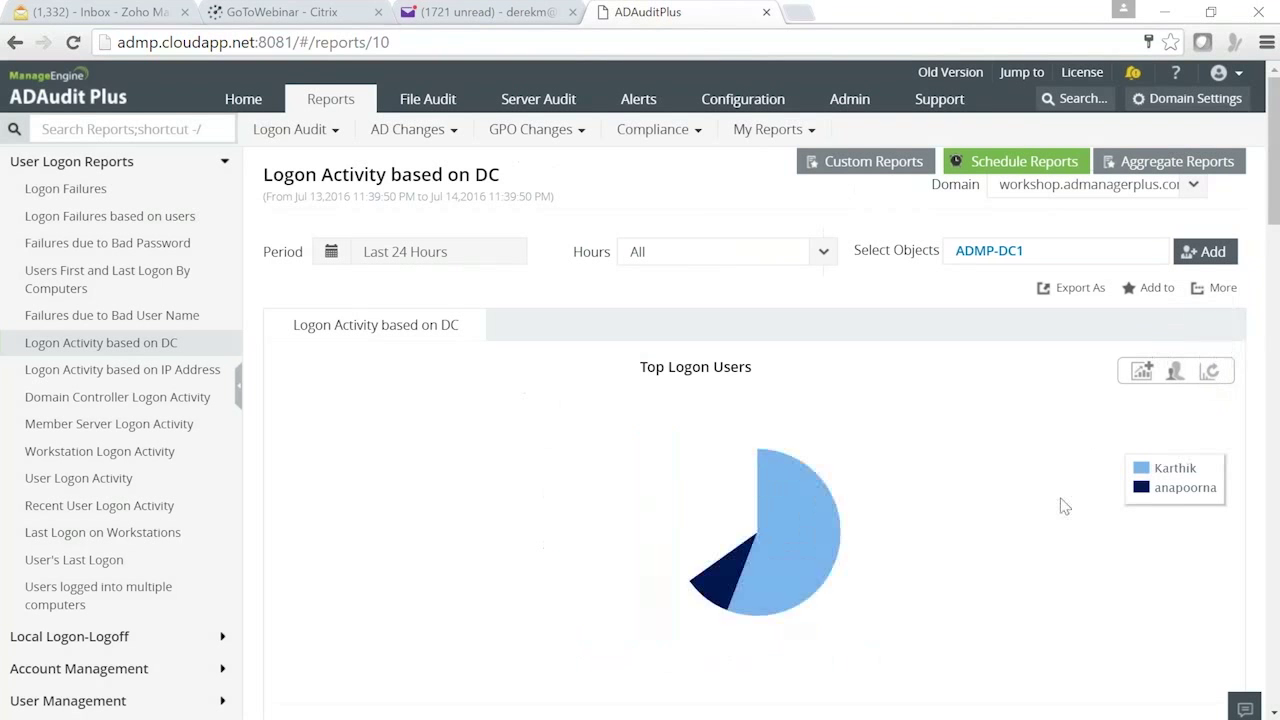
mouse_move(1210, 375)
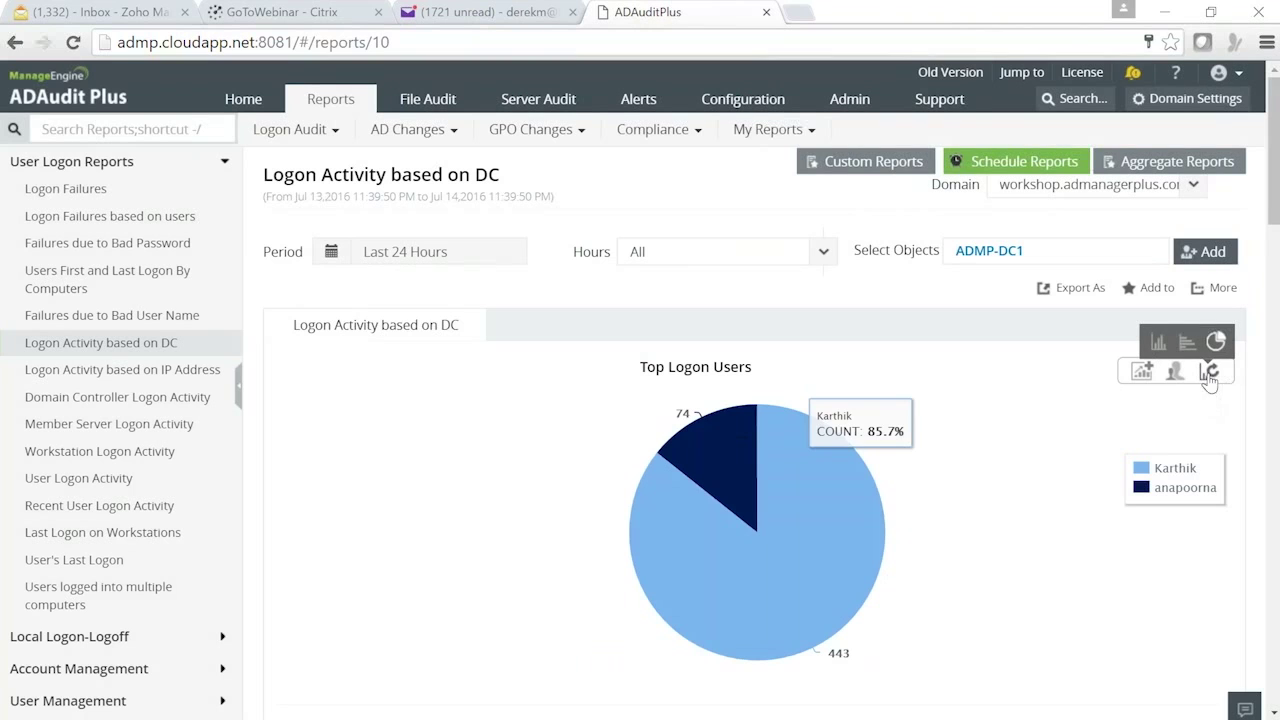
click(1186, 344)
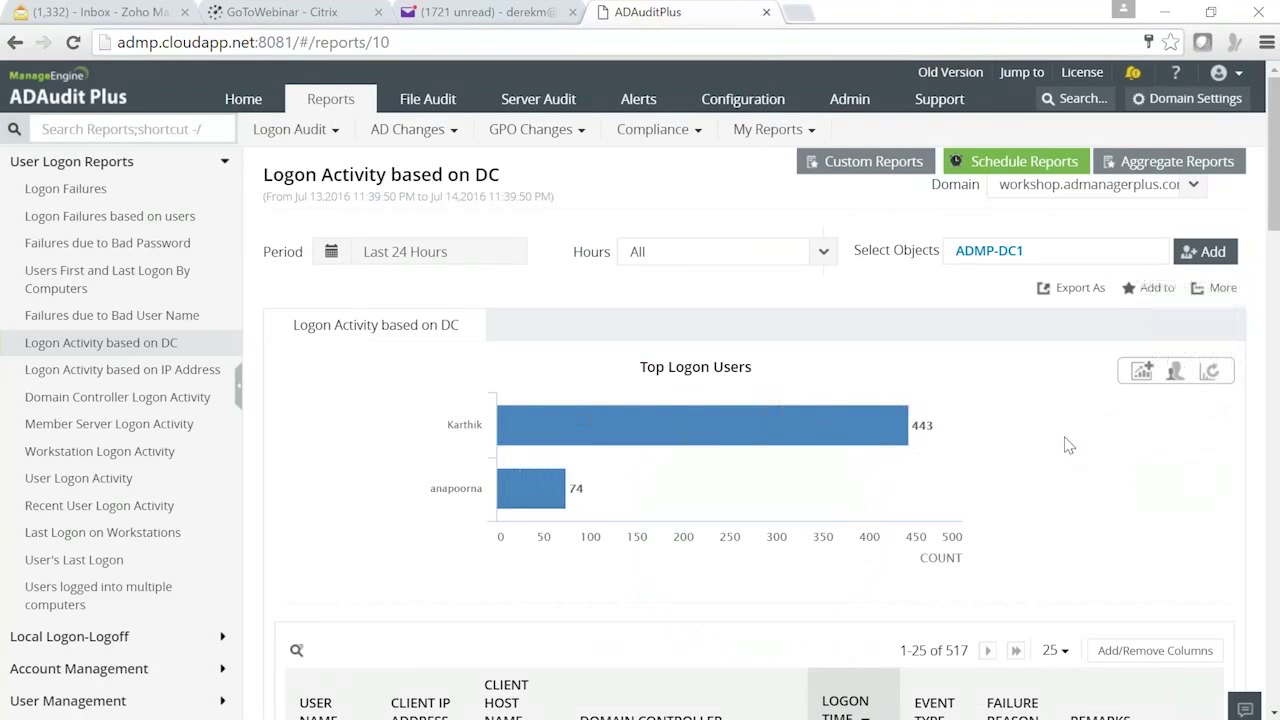
scroll(1018, 456, down, 1)
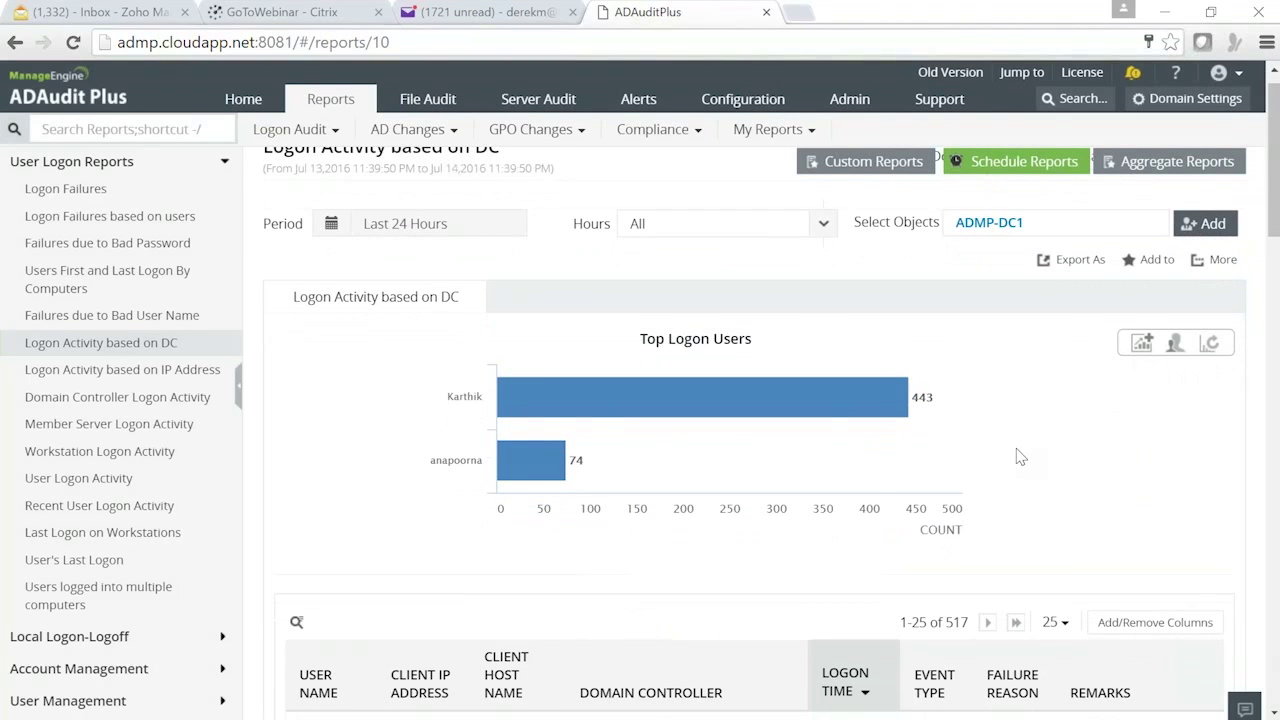
scroll(1018, 456, down, 5)
scroll(1014, 420, up, 5)
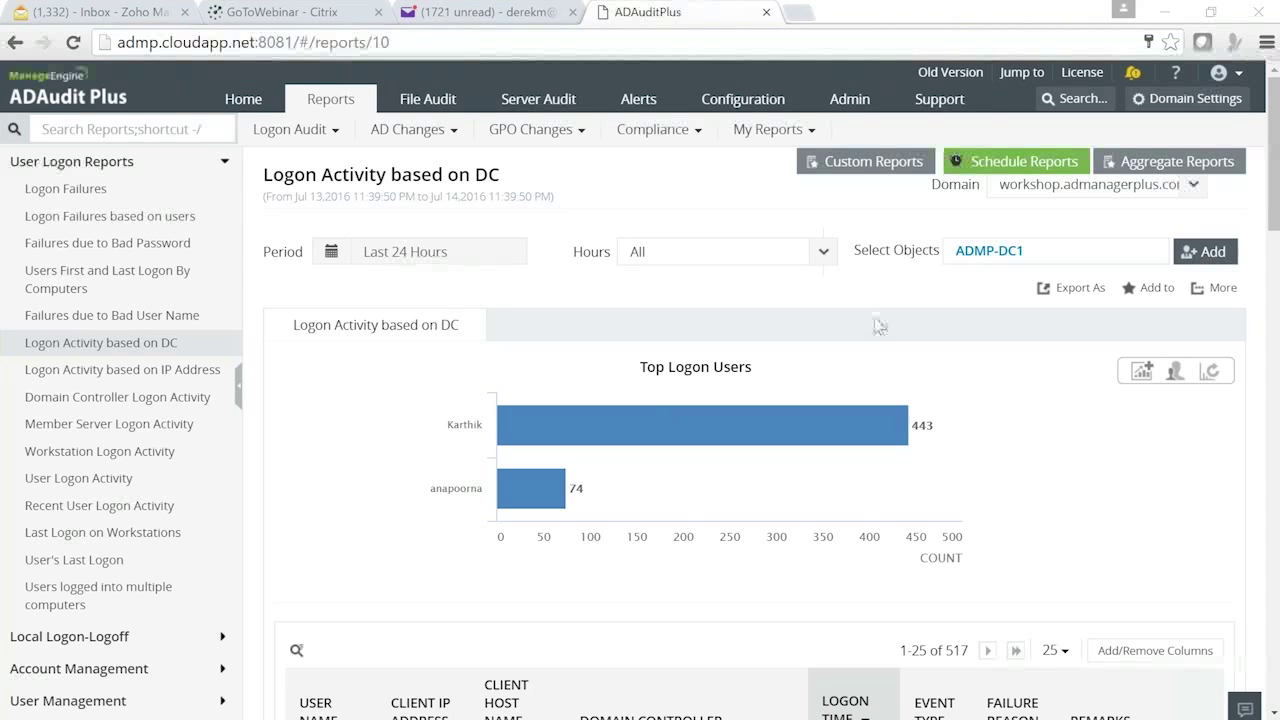
mouse_move(855, 428)
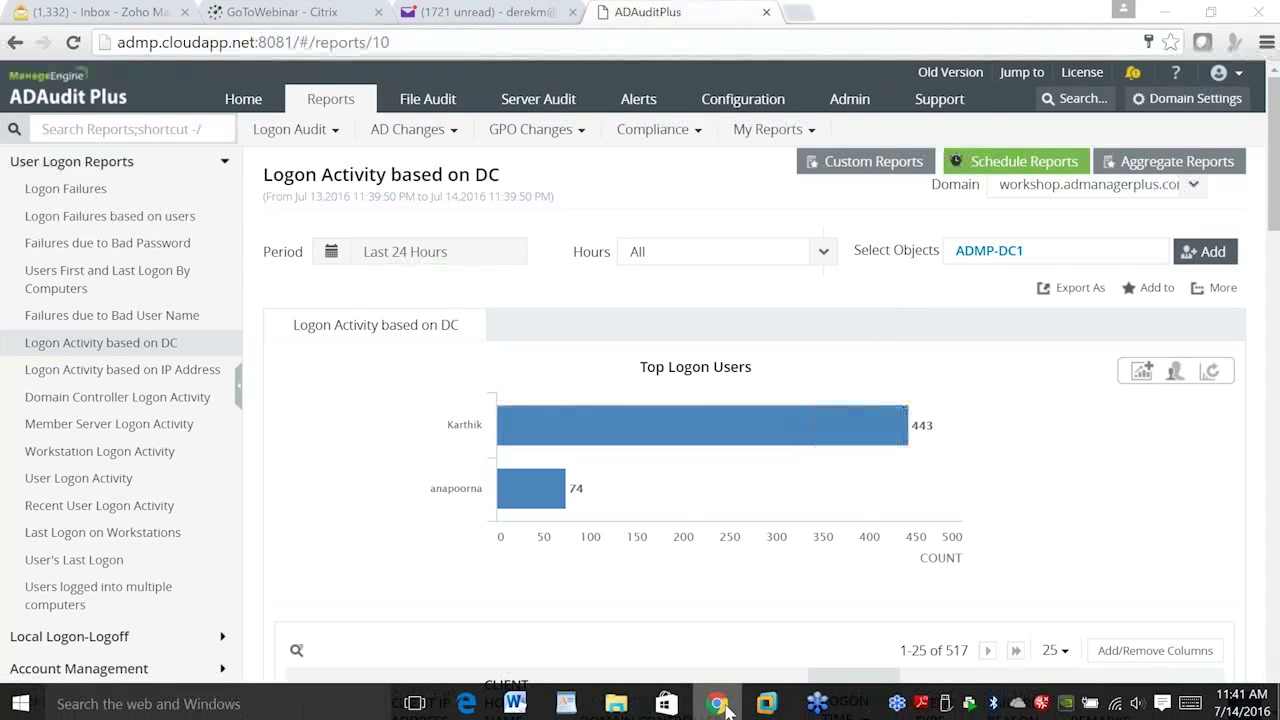
- Launch Notepad on the Windows Server 2008 R2 VM and type the presenter's contact e-mail address
mouse_move(766, 703)
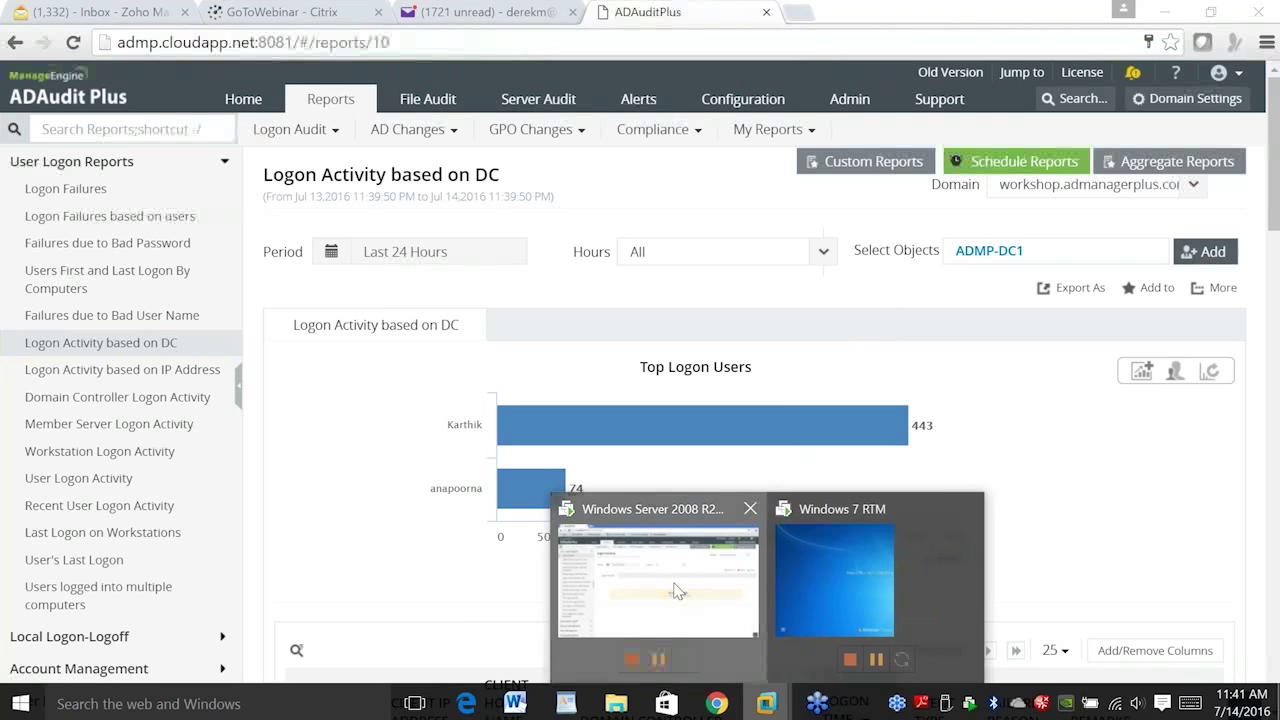
click(676, 591)
click(28, 703)
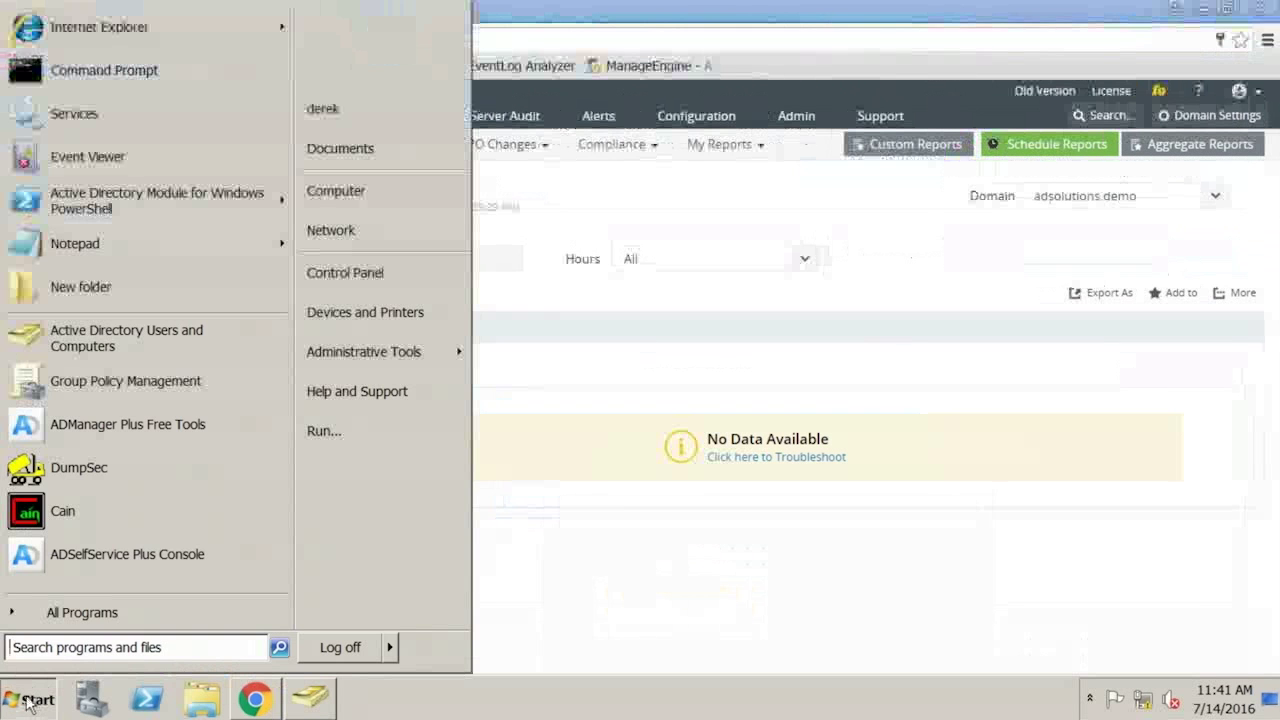
text(notepad)
key(Return)
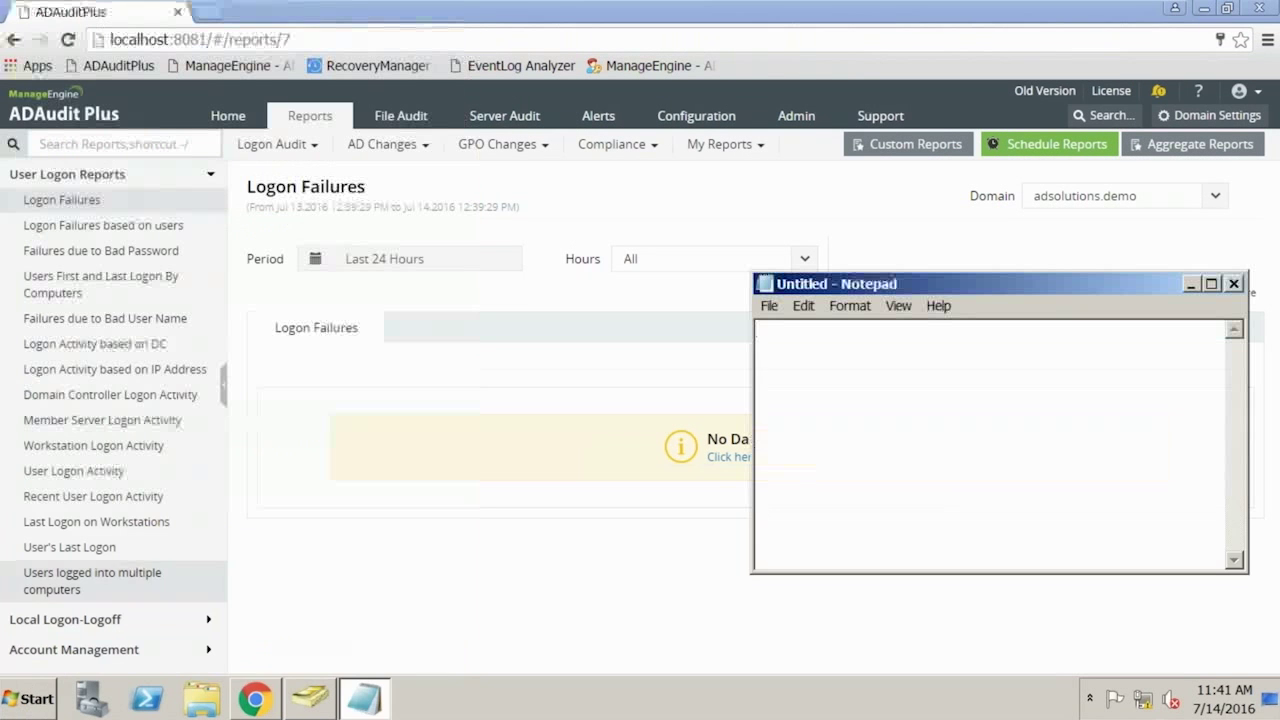
drag(893, 284, 694, 232)
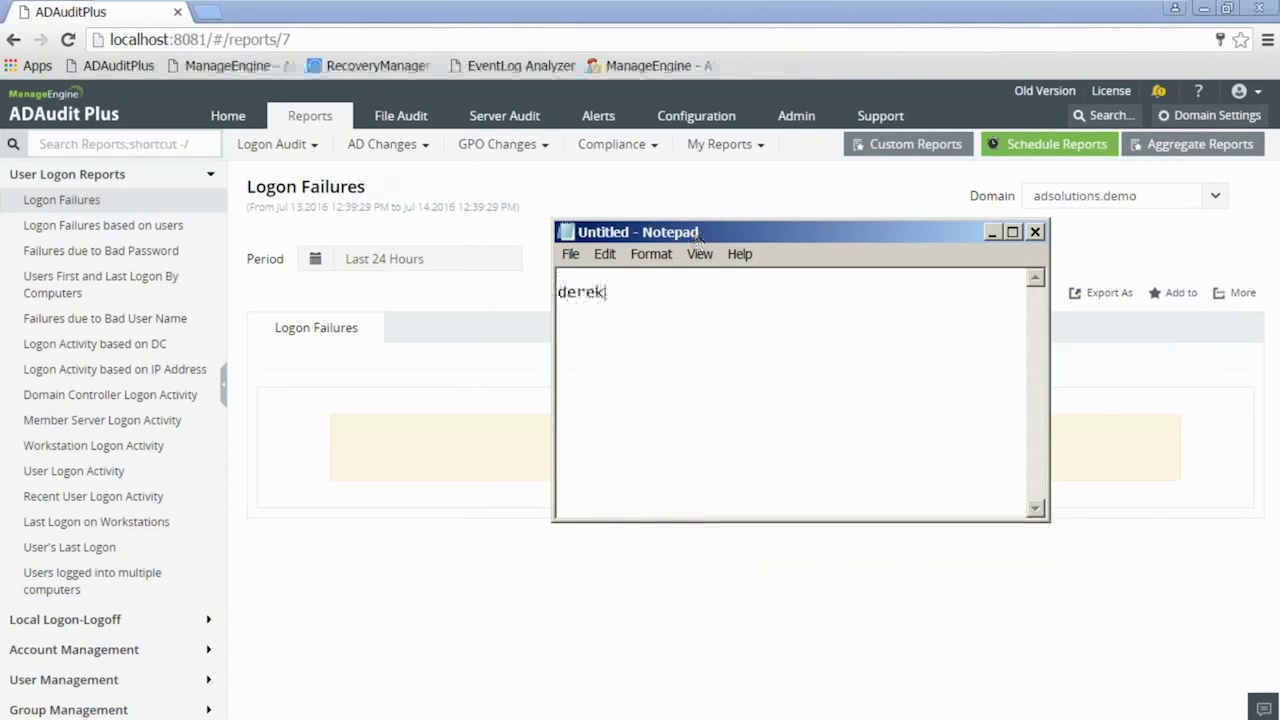
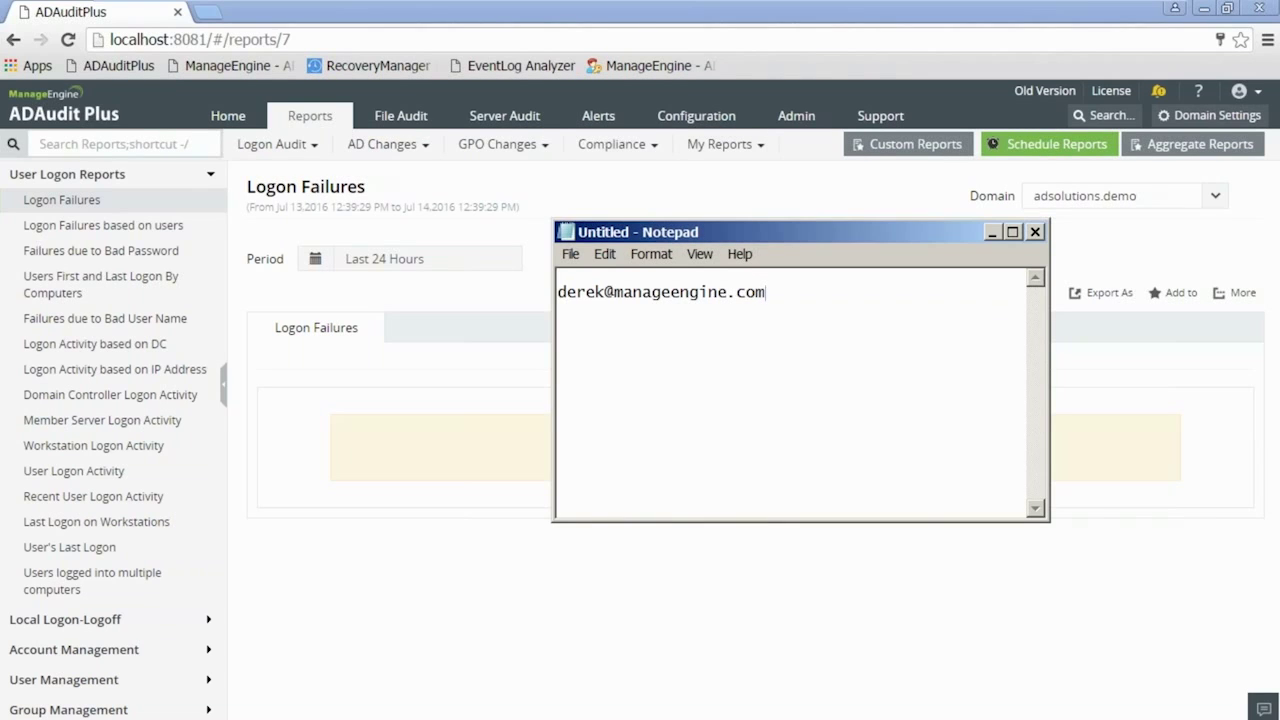
- Add a 'Best Practices' line under the e-mail address, then go back to the Logon Activity based on DC report
key(Return)
key(Return)
text(Best Practices)
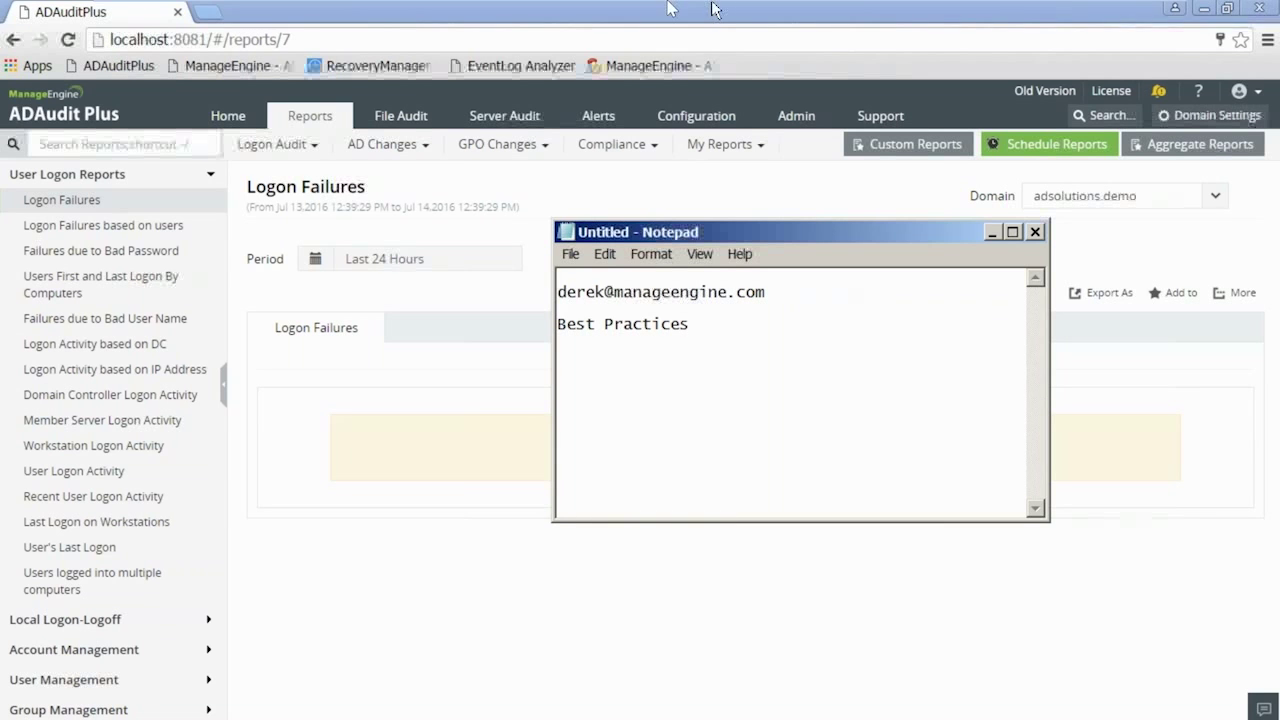
click(1136, 14)
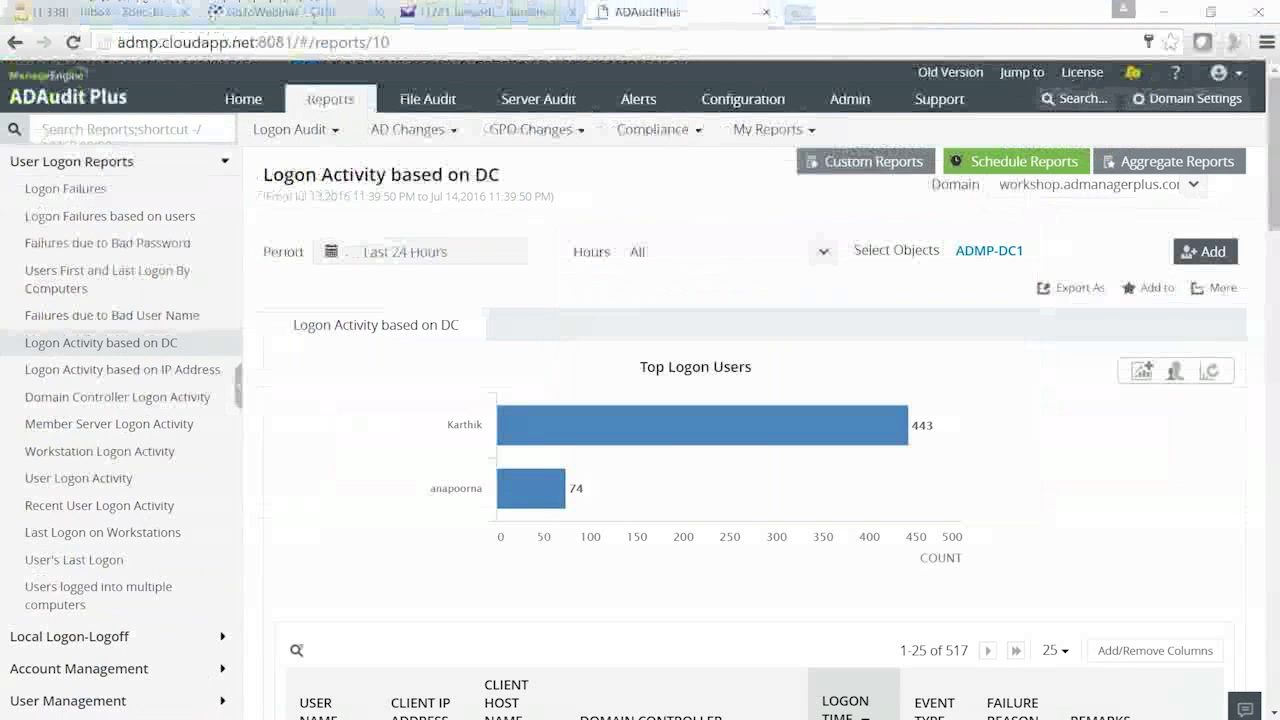